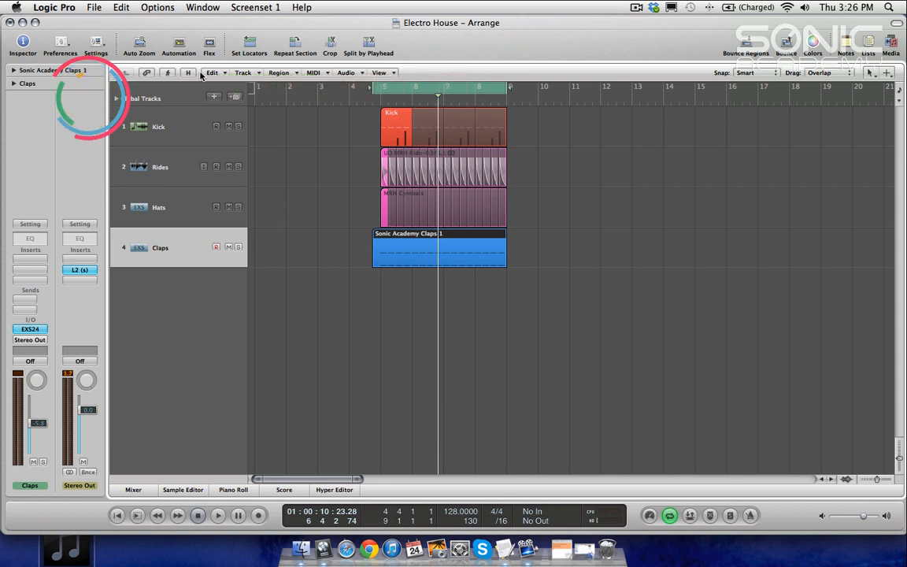
Step: Create a new software instrument track and load the Sonic Academy ANA synth as its instrument
{"action": "left_click", "coordinate": [214, 97]}
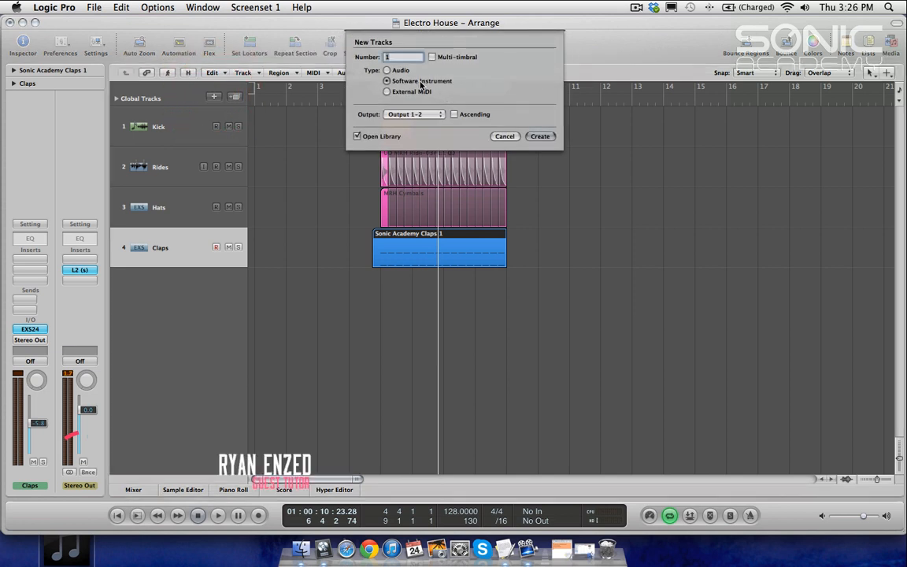
{"action": "key", "text": "Return"}
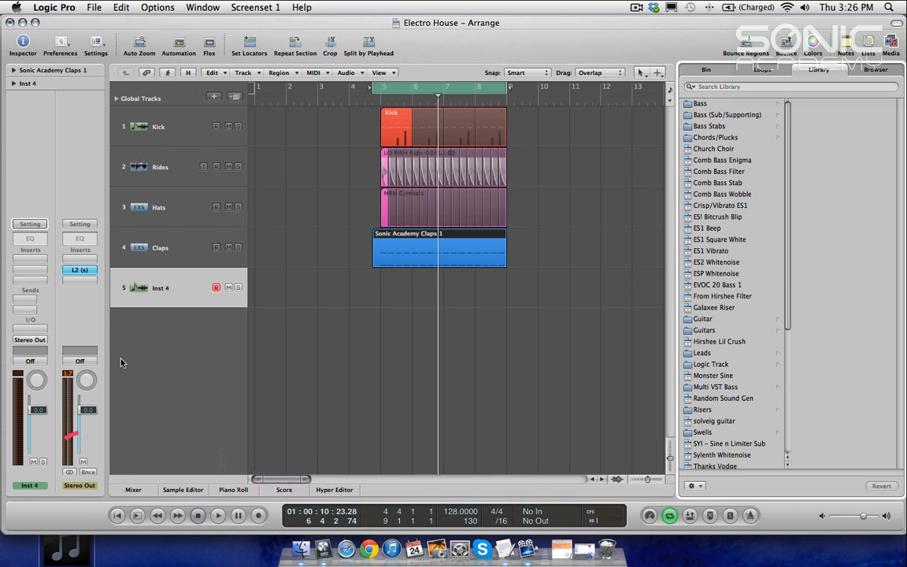
{"action": "left_click", "coordinate": [32, 330]}
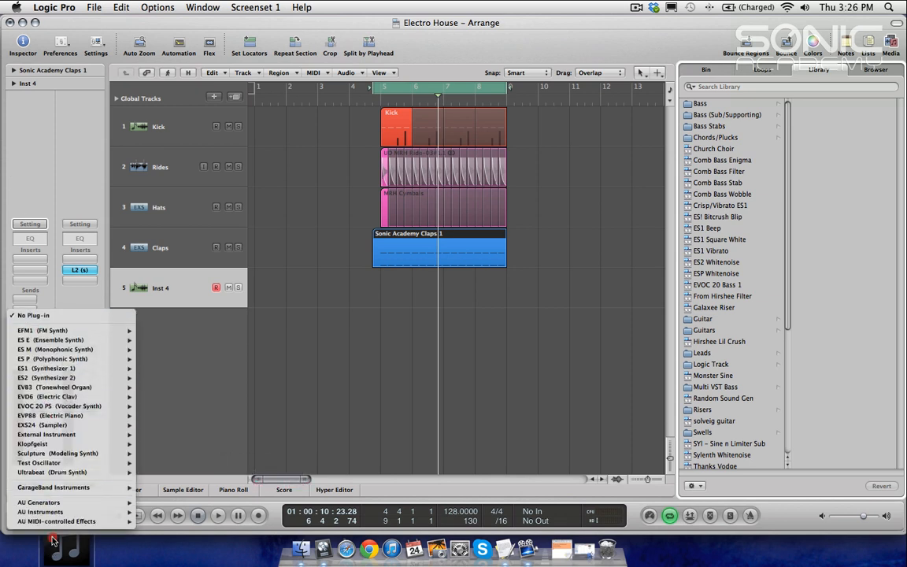
{"action": "mouse_move", "coordinate": [56, 512]}
{"action": "mouse_move", "coordinate": [197, 474]}
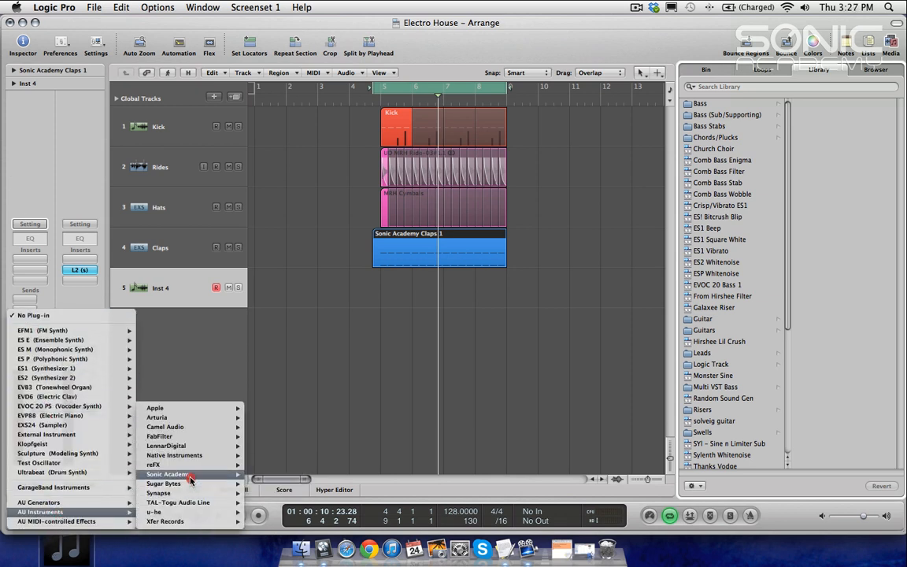
{"action": "left_click", "coordinate": [266, 476]}
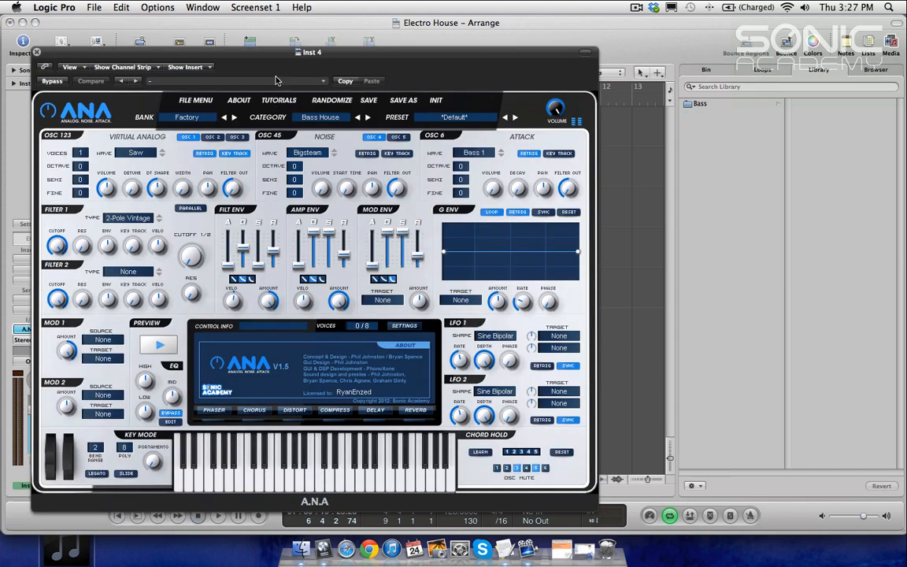
{"action": "left_click_drag", "start_coordinate": [253, 52], "coordinate": [350, 53]}
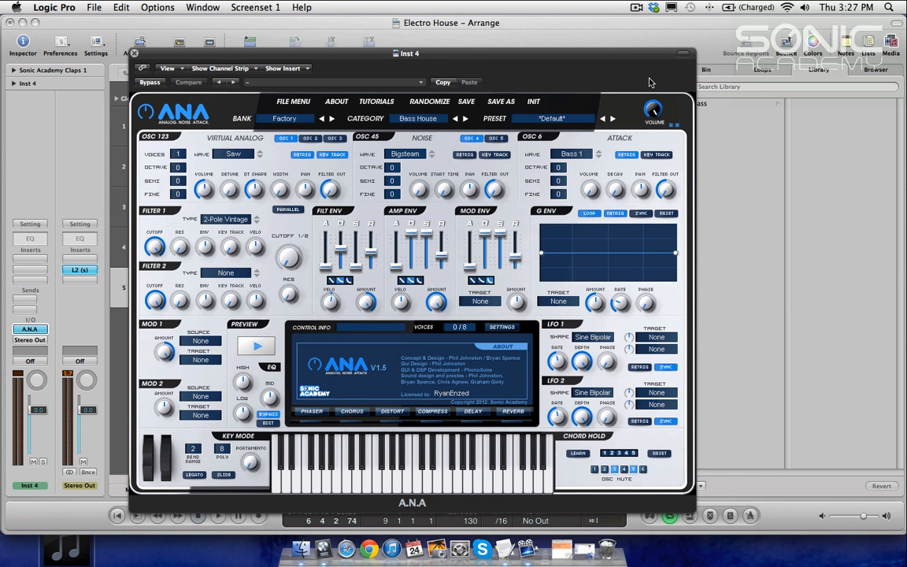
{"action": "left_click", "coordinate": [540, 67]}
{"action": "left_click", "coordinate": [774, 158]}
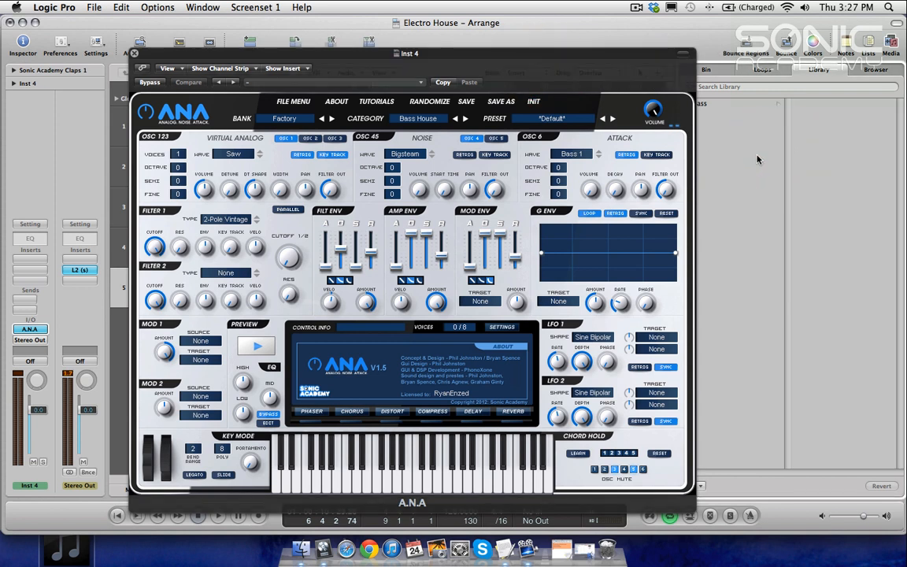
{"action": "key", "text": "b"}
{"action": "key", "text": "b"}
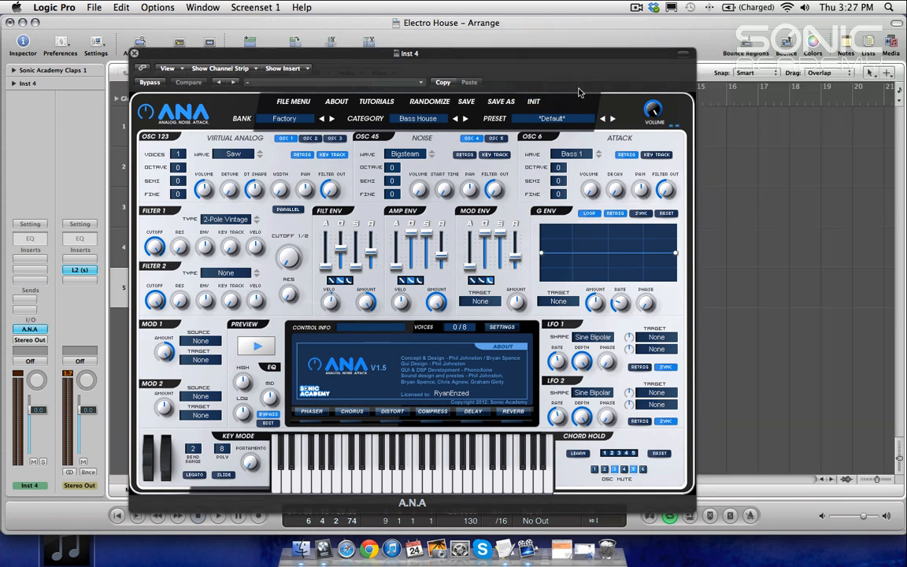
{"action": "left_click", "coordinate": [134, 52]}
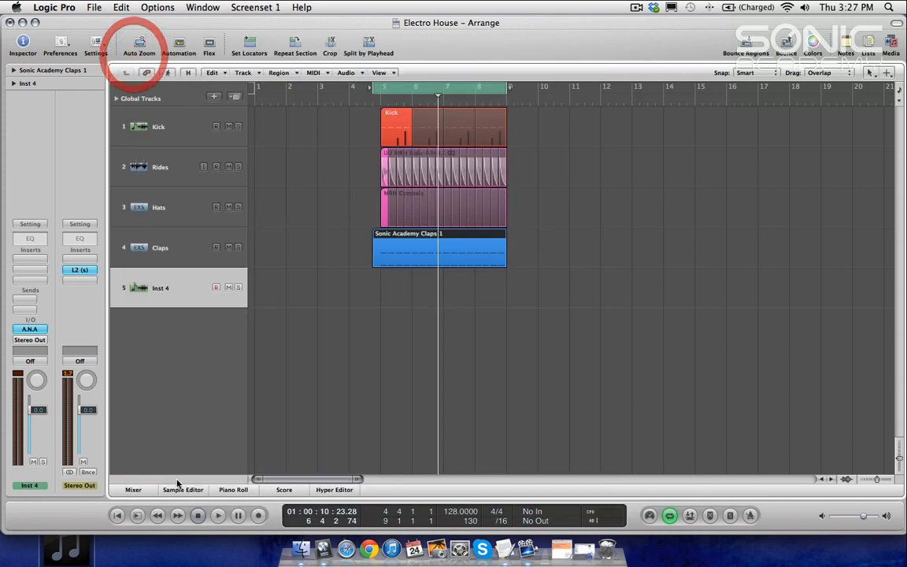
Step: Import the Signature Synth MIDI region onto the Inst 4 track starting at bar 5
{"action": "left_click_drag", "start_coordinate": [67, 549], "coordinate": [402, 330]}
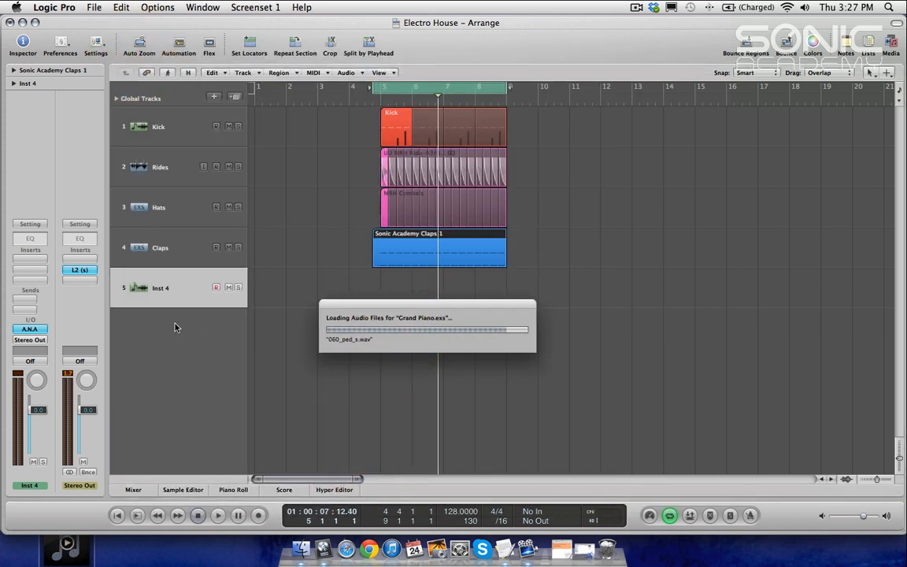
{"action": "left_click_drag", "start_coordinate": [394, 338], "coordinate": [390, 304]}
{"action": "left_click", "coordinate": [117, 347]}
{"action": "key", "text": "super+BackSpace"}
{"action": "left_click", "coordinate": [406, 295]}
{"action": "left_click", "coordinate": [518, 330]}
{"action": "left_click", "coordinate": [472, 300]}
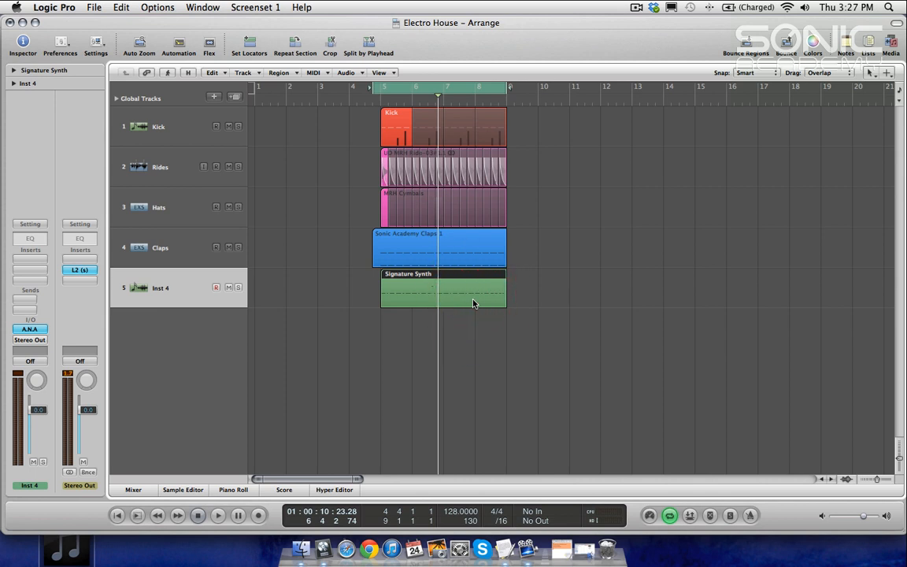
Step: Open the Signature Synth region in the Piano Roll, select all notes on its main pitch, and return to the arrangement
{"action": "key", "text": "2"}
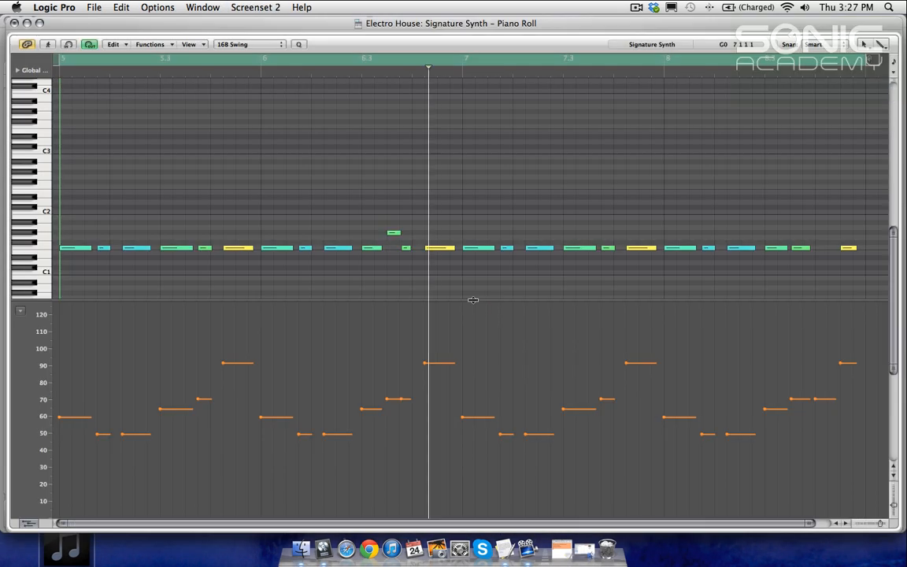
{"action": "key", "text": "ctrl+Left"}
{"action": "key", "text": "ctrl+Left"}
{"action": "key", "text": "ctrl+Left"}
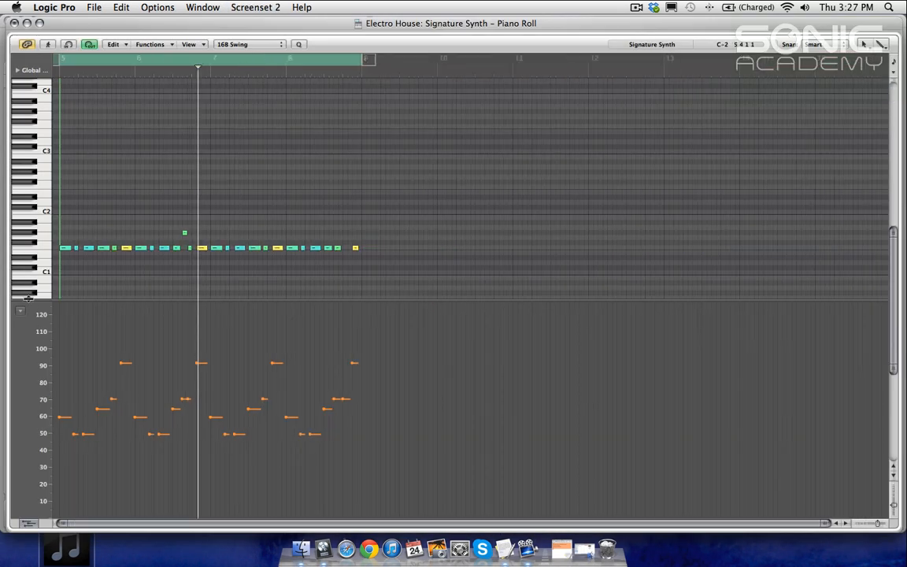
{"action": "left_click", "coordinate": [28, 521]}
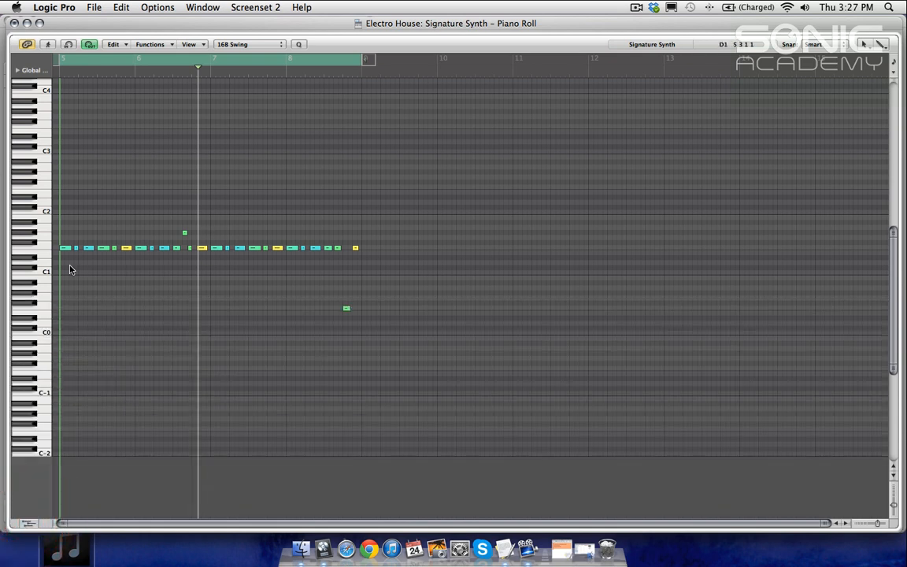
{"action": "left_click", "coordinate": [45, 250]}
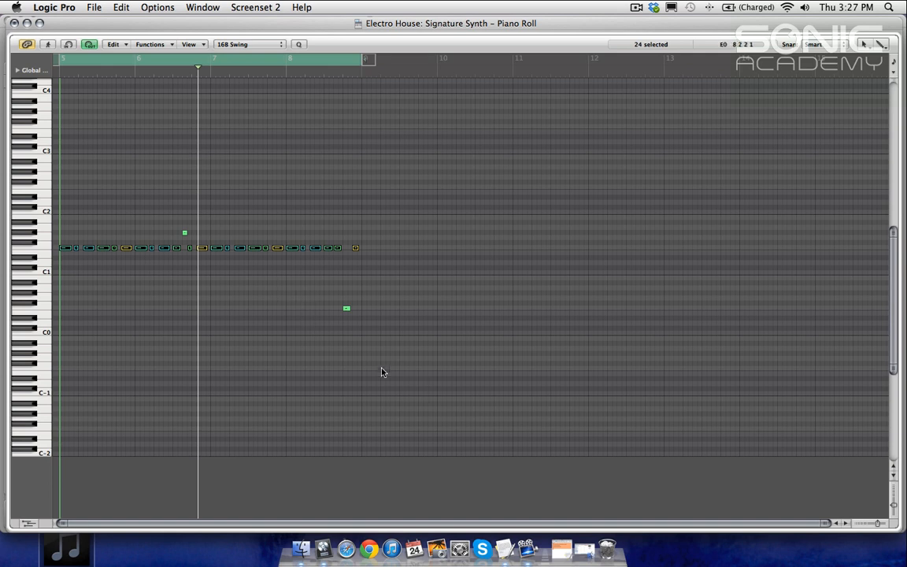
{"action": "key", "text": "1"}
{"action": "left_click", "coordinate": [313, 170]}
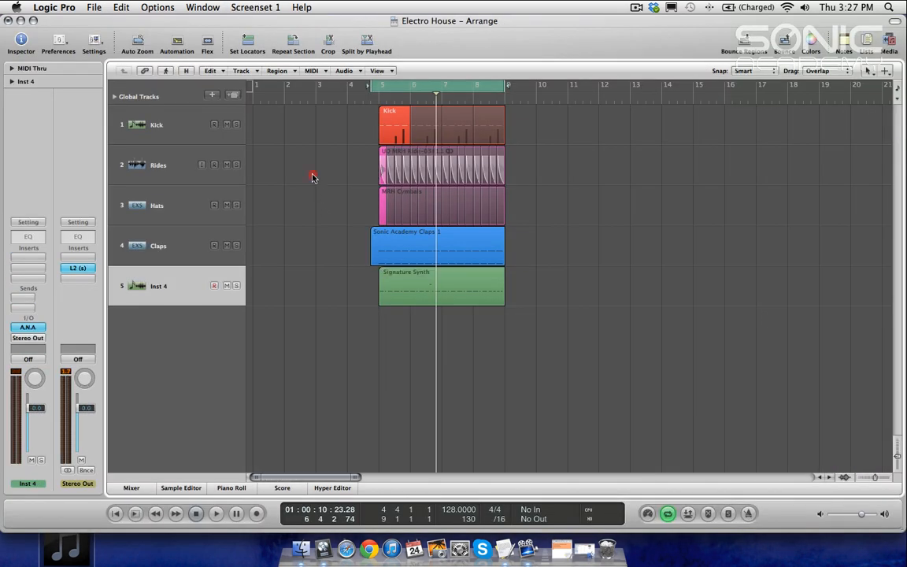
Step: Insert Voxengo SPAN on the Stereo Out channel and set its analysis mode to High Res
{"action": "left_click", "coordinate": [157, 126]}
{"action": "left_click_drag", "start_coordinate": [32, 260], "coordinate": [355, 364]}
{"action": "left_click_drag", "start_coordinate": [73, 259], "coordinate": [203, 496]}
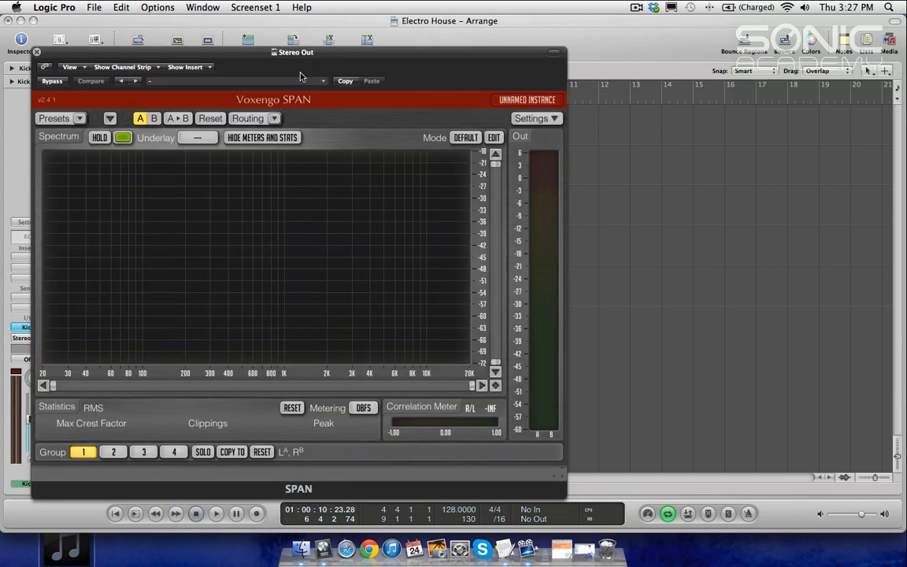
{"action": "left_click", "coordinate": [431, 54]}
{"action": "left_click", "coordinate": [470, 138]}
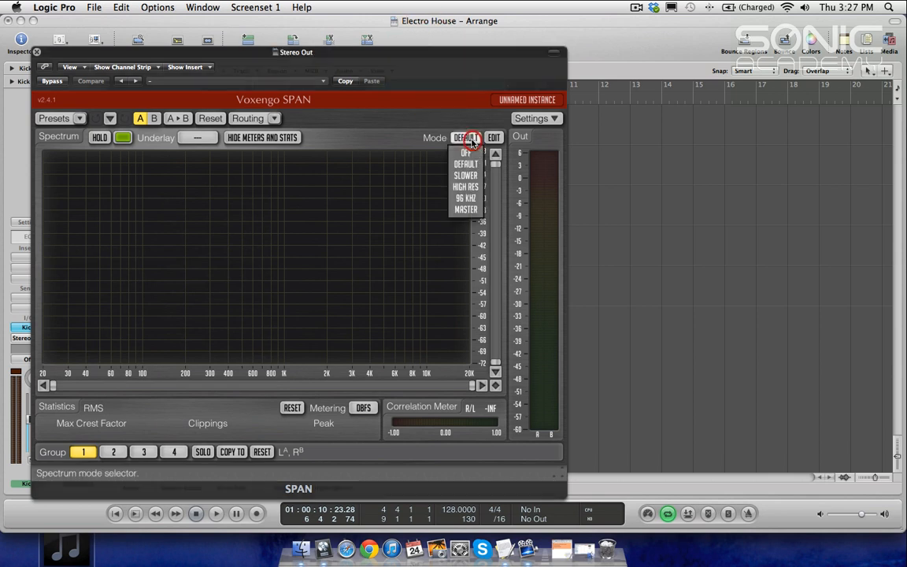
{"action": "left_click", "coordinate": [465, 187]}
{"action": "left_click_drag", "start_coordinate": [441, 53], "coordinate": [623, 172]}
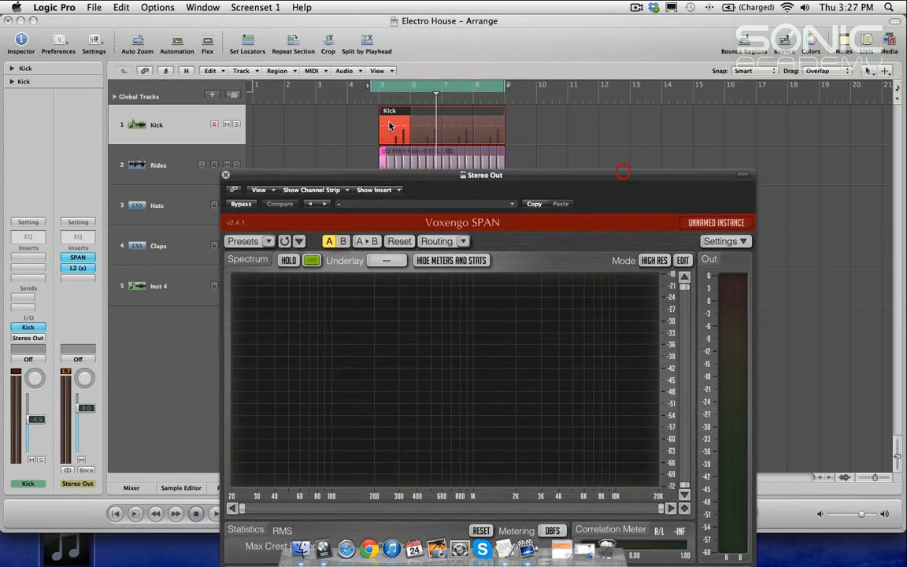
Step: Solo the Kick track and play it through SPAN with spectrum Hold enabled to examine its frequency peak
{"action": "left_click", "coordinate": [238, 126]}
{"action": "key", "text": "space"}
{"action": "left_click_drag", "start_coordinate": [366, 177], "coordinate": [367, 61]}
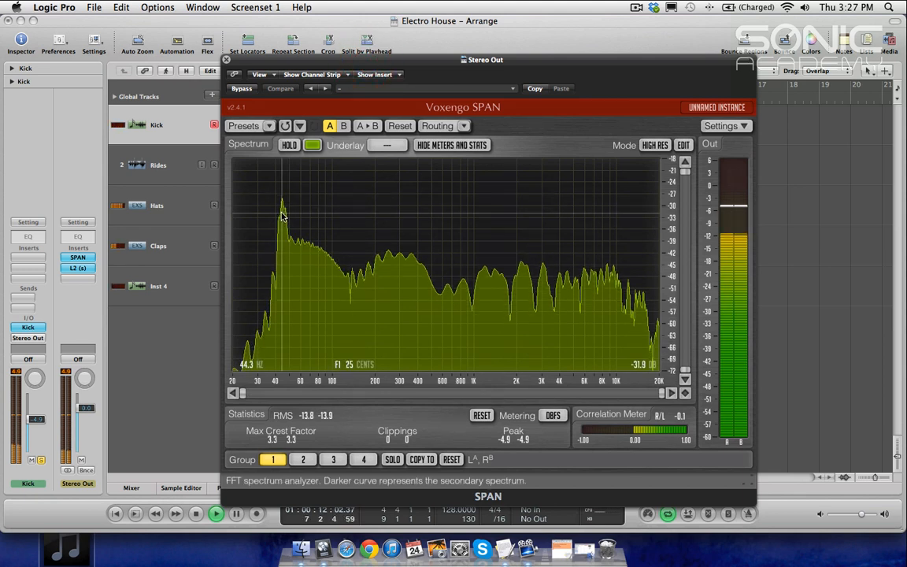
{"action": "key", "text": "space"}
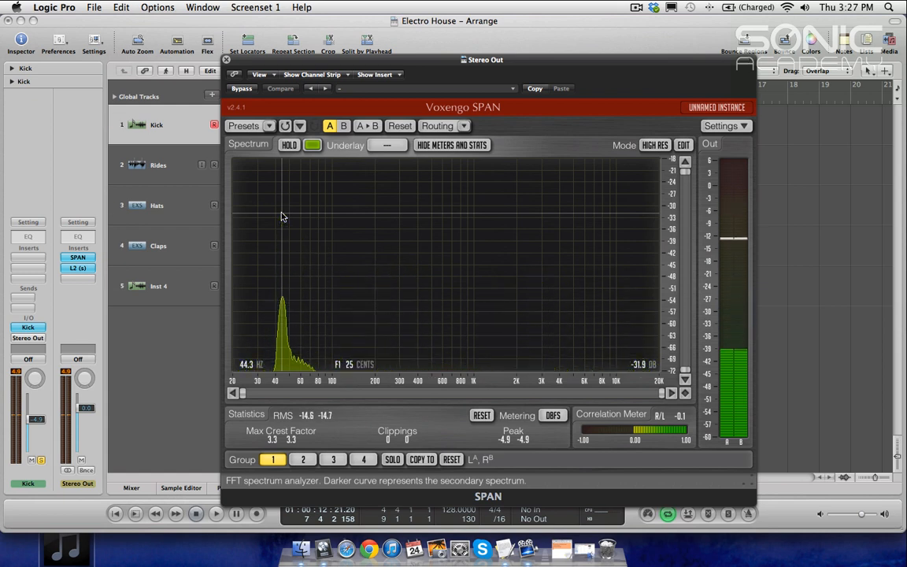
{"action": "key", "text": "space"}
{"action": "left_click", "coordinate": [288, 146]}
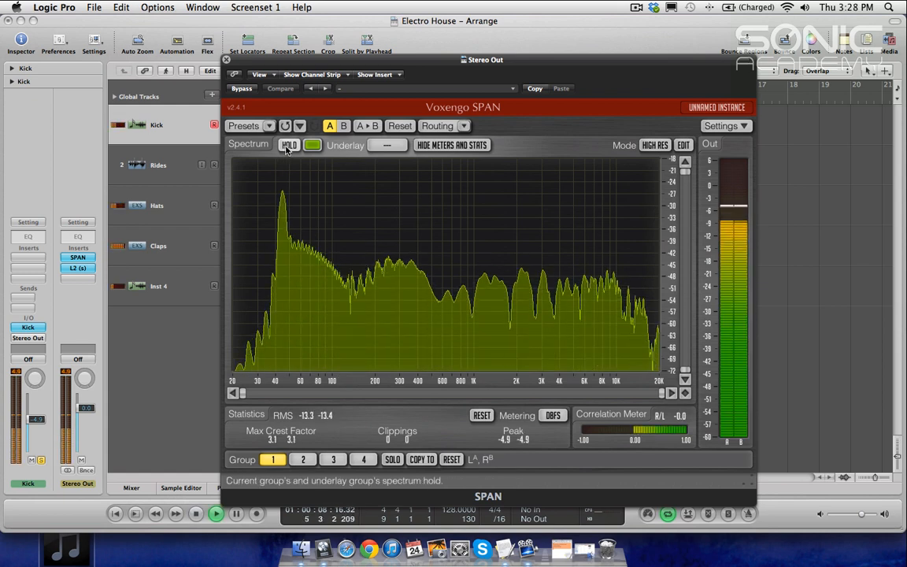
{"action": "mouse_move", "coordinate": [282, 214]}
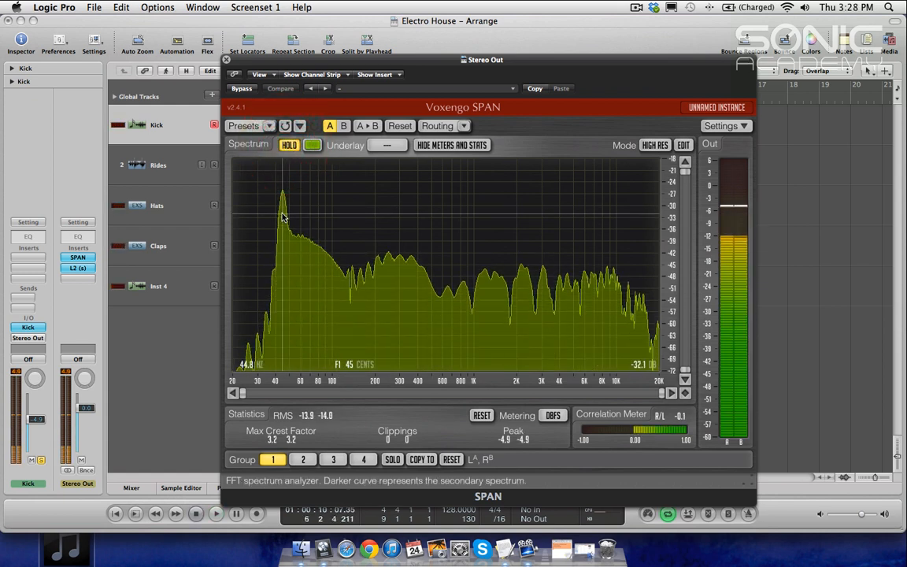
{"action": "key", "text": "space"}
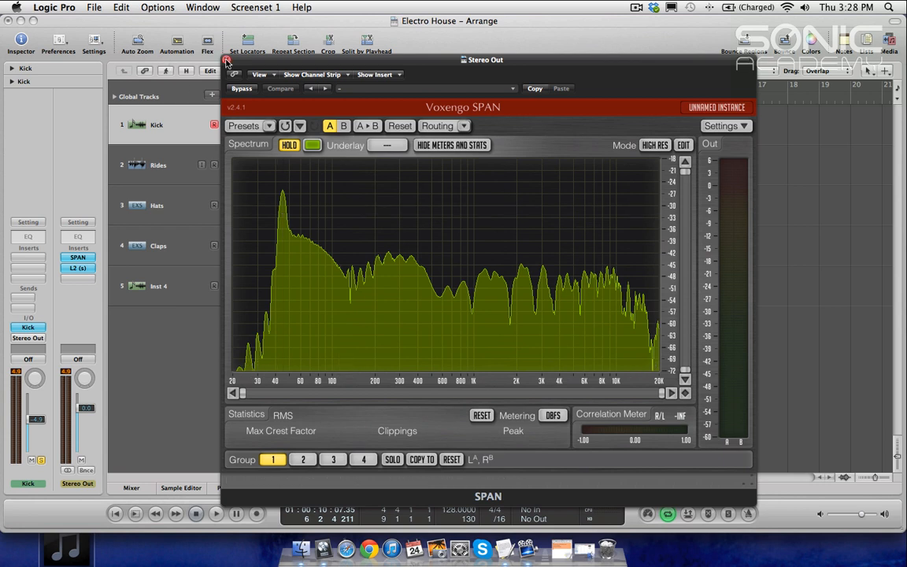
Step: Open the Kick track's instrument plugin to review its pitch settings, then close it
{"action": "left_click", "coordinate": [226, 60]}
{"action": "left_click", "coordinate": [146, 124]}
{"action": "left_click", "coordinate": [28, 326]}
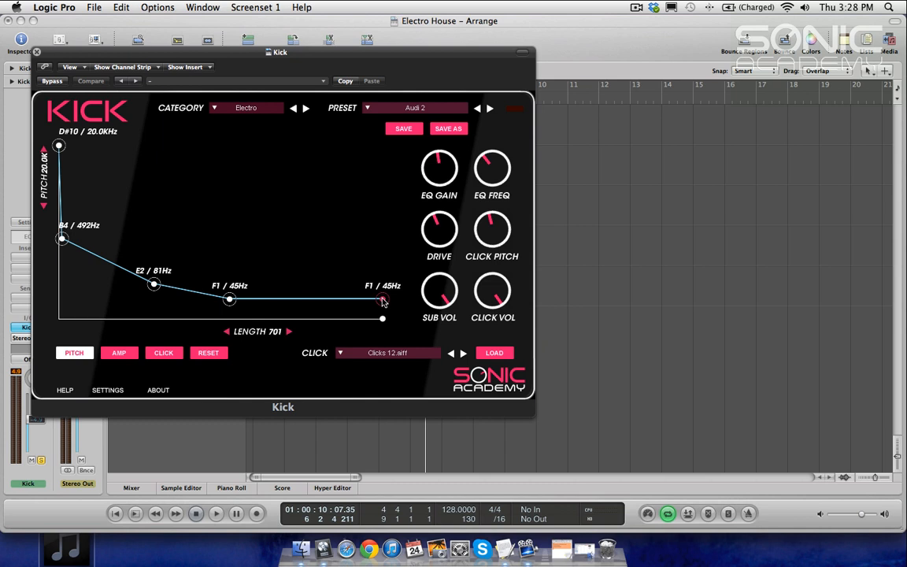
{"action": "left_click", "coordinate": [36, 52]}
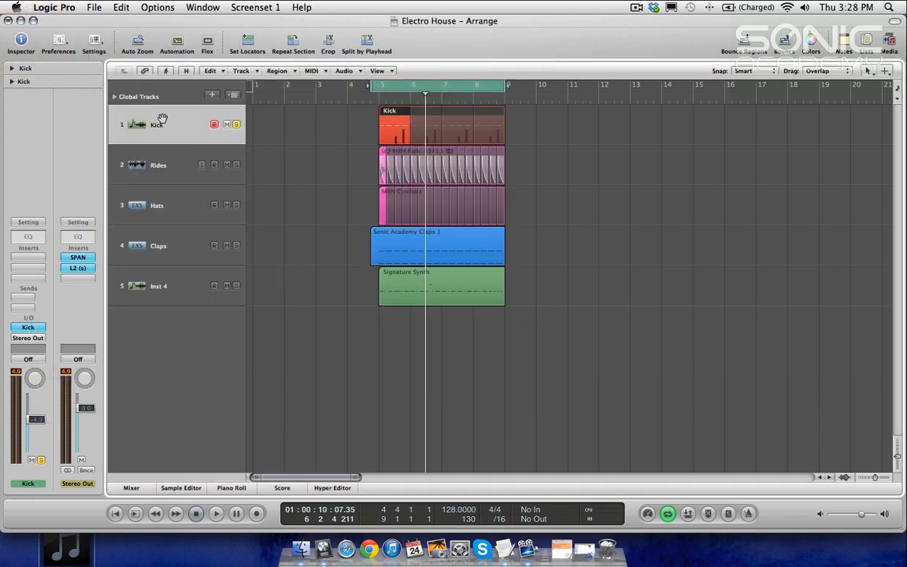
Step: Open the Signature Synth region in the Piano Roll to check the pitch of its main notes
{"action": "left_click", "coordinate": [383, 279]}
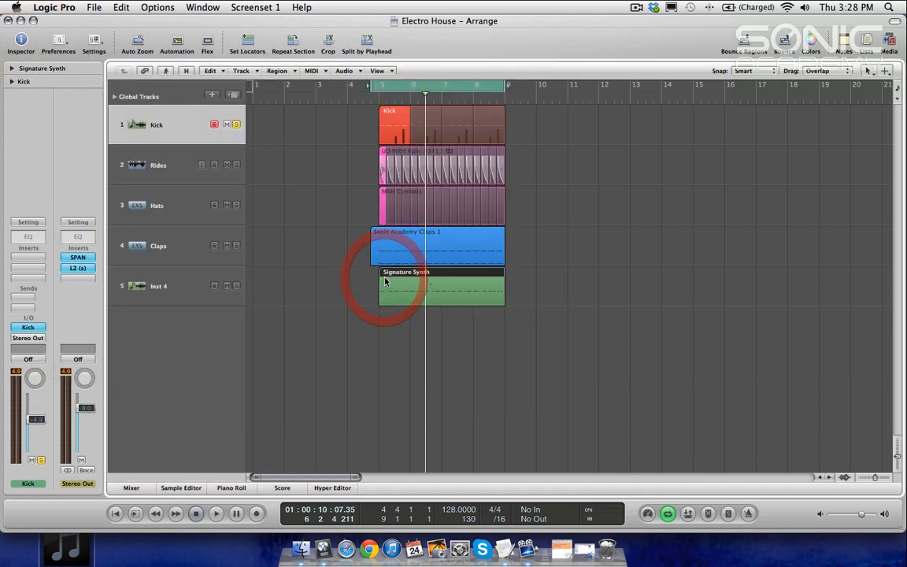
{"action": "key", "text": "2"}
{"action": "left_click", "coordinate": [43, 311]}
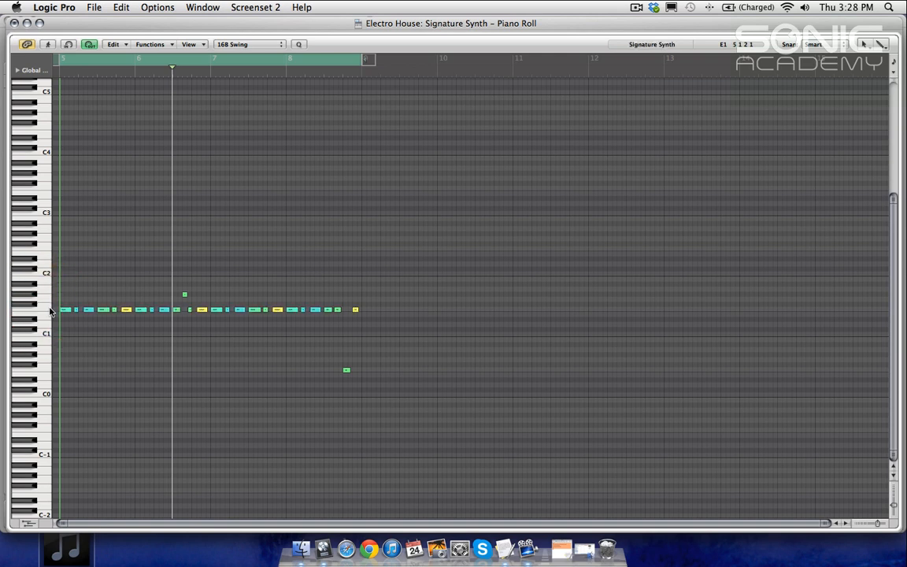
{"action": "left_click", "coordinate": [45, 312]}
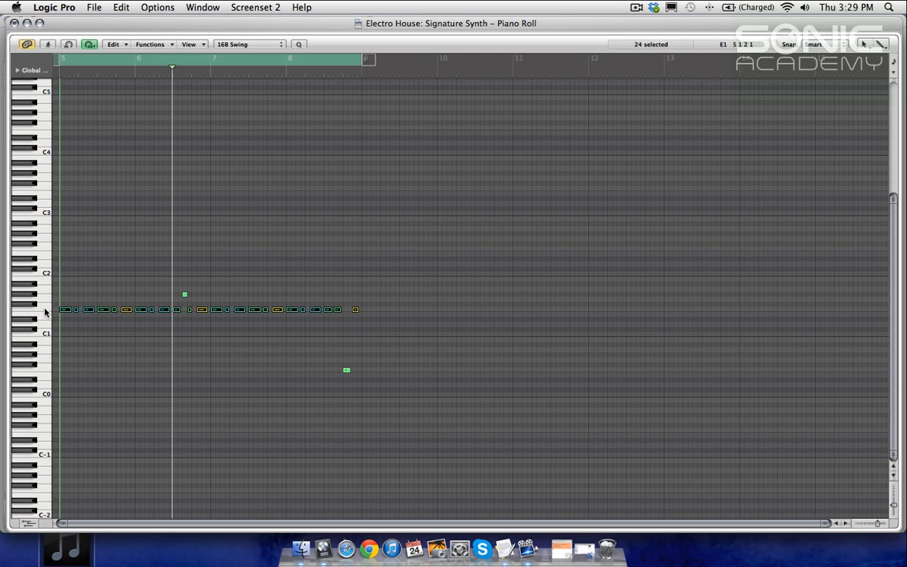
{"action": "key", "text": "1"}
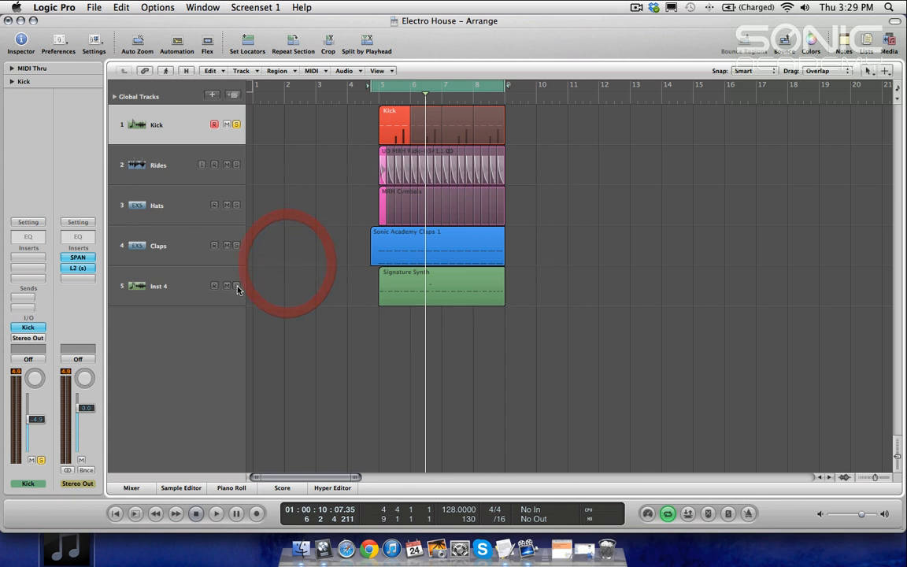
Step: Solo the Inst 4 track and inspect the two off-pitch notes in the Signature Synth Piano Roll
{"action": "left_click", "coordinate": [170, 291]}
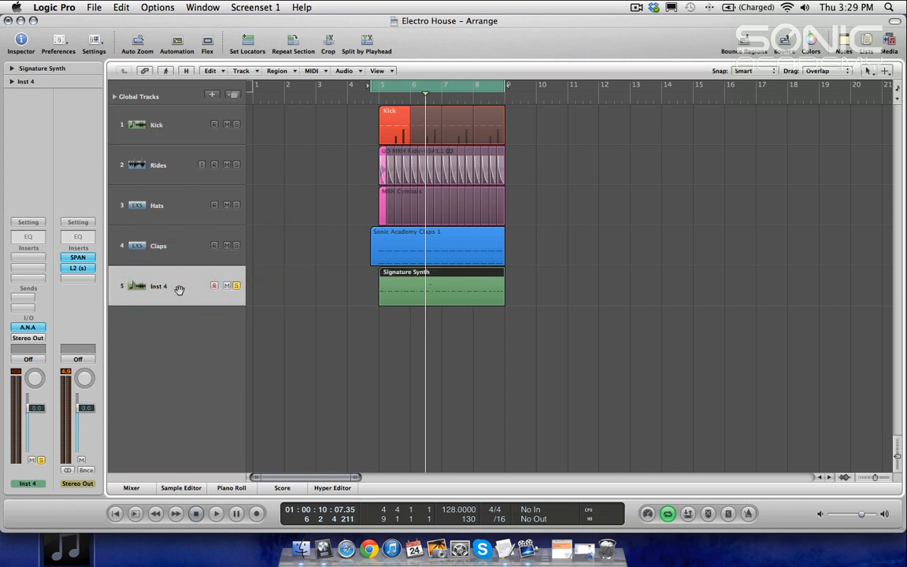
{"action": "double_click", "coordinate": [389, 290]}
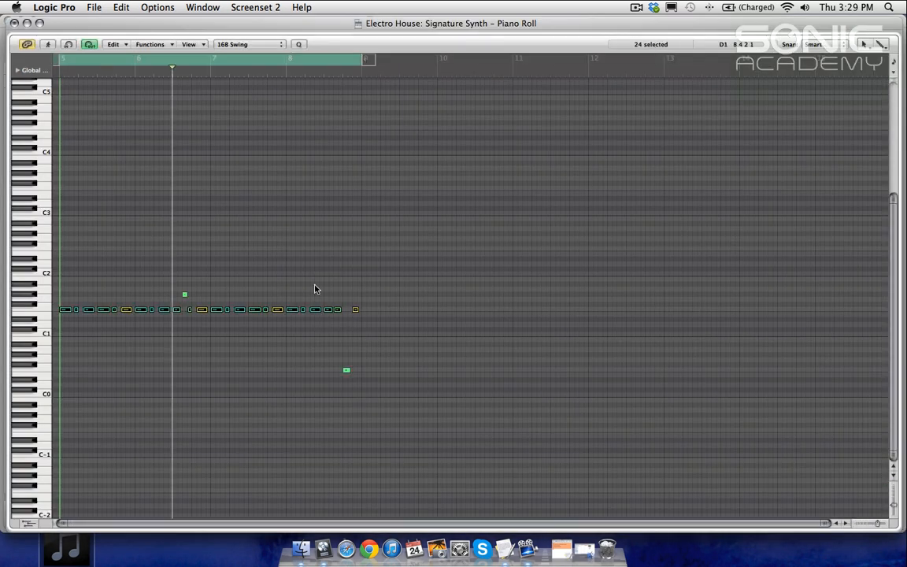
{"action": "left_click", "coordinate": [184, 300]}
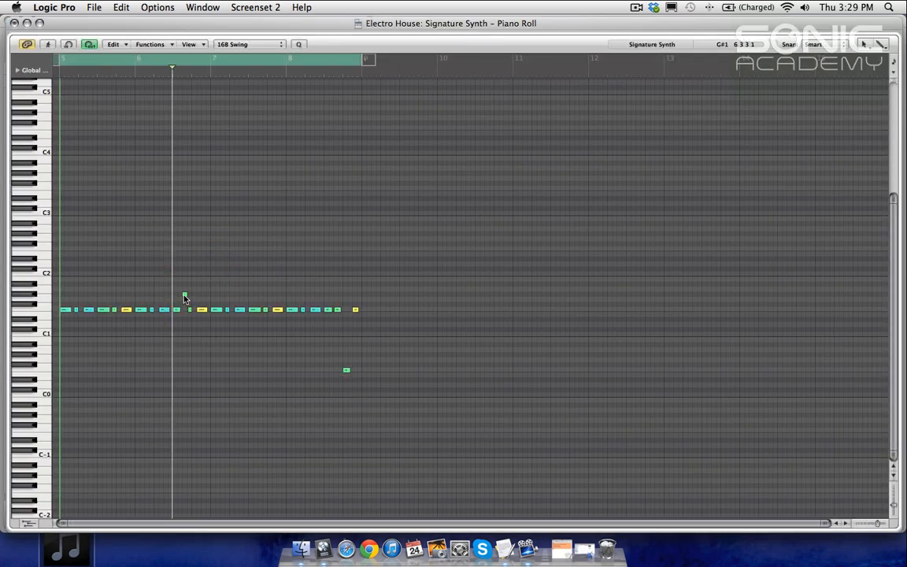
{"action": "left_click", "coordinate": [347, 371]}
{"action": "key", "text": "1"}
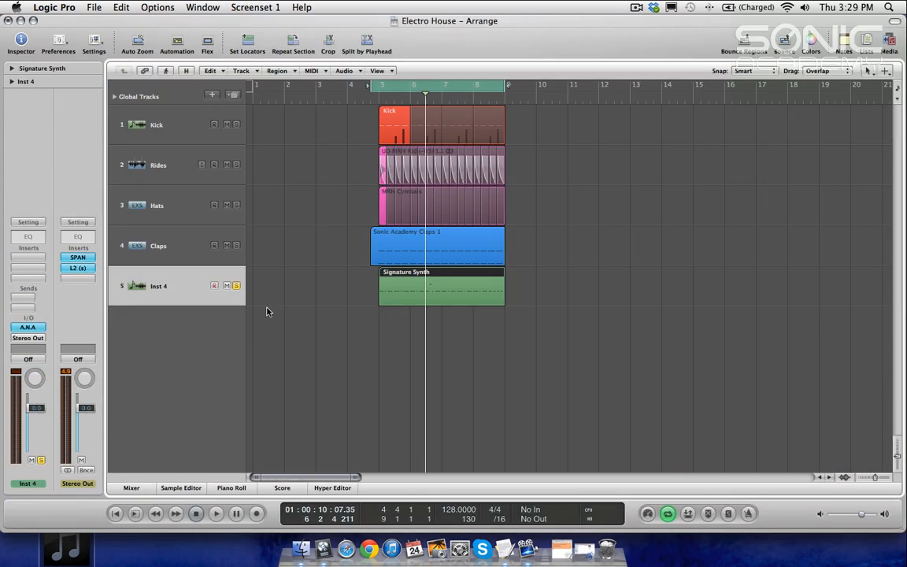
Step: Open the ANA instrument on the Inst 4 track to view it, then close it
{"action": "left_click", "coordinate": [28, 327]}
{"action": "left_click_drag", "start_coordinate": [362, 55], "coordinate": [384, 32]}
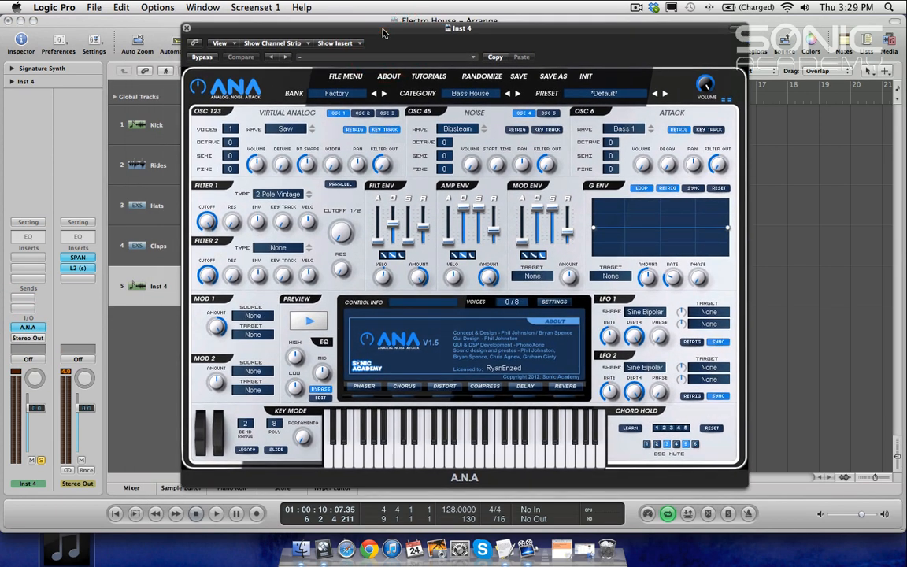
{"action": "left_click", "coordinate": [187, 29]}
Step: Switch to the Piano Roll screenset, select all notes on the main bass pitch, and return to the Arrange screenset
{"action": "left_click", "coordinate": [469, 295]}
{"action": "key", "text": "2"}
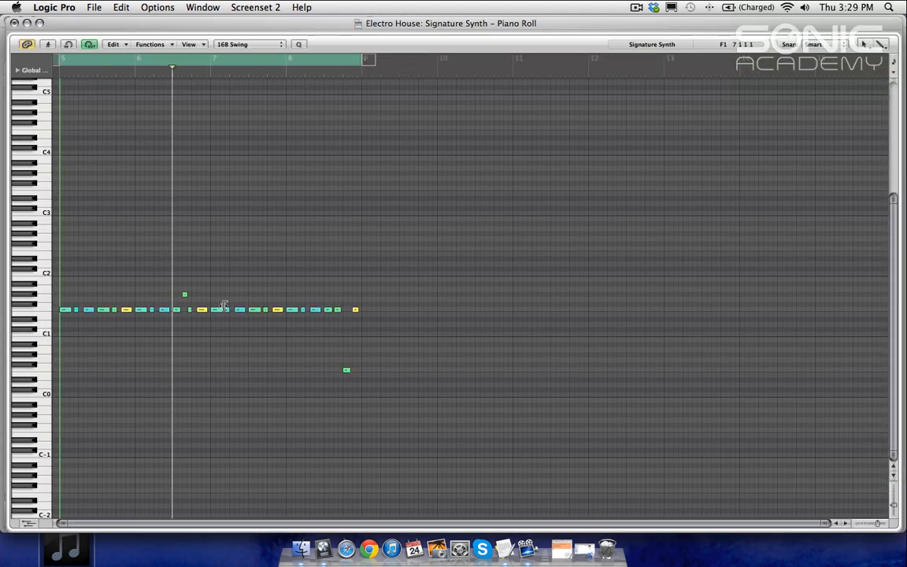
{"action": "left_click", "coordinate": [45, 309]}
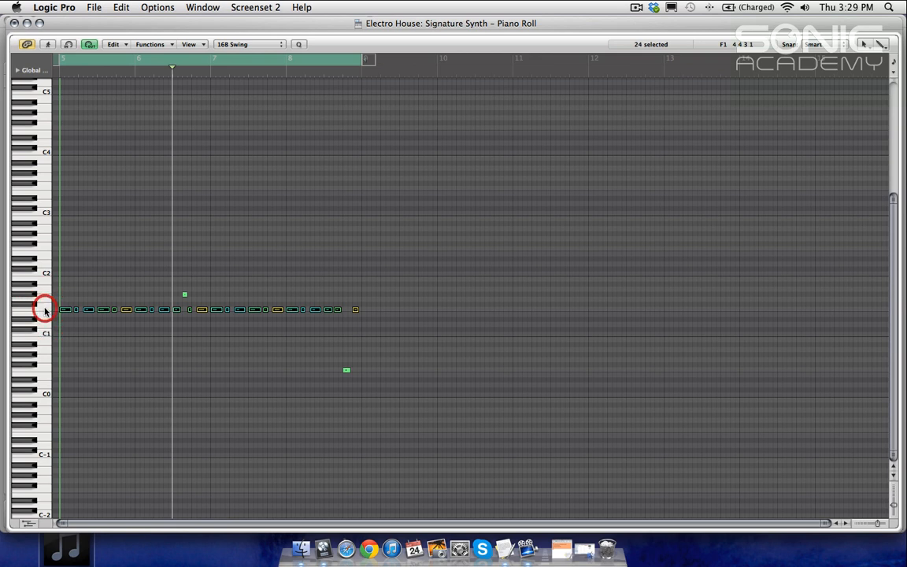
{"action": "key", "text": "1"}
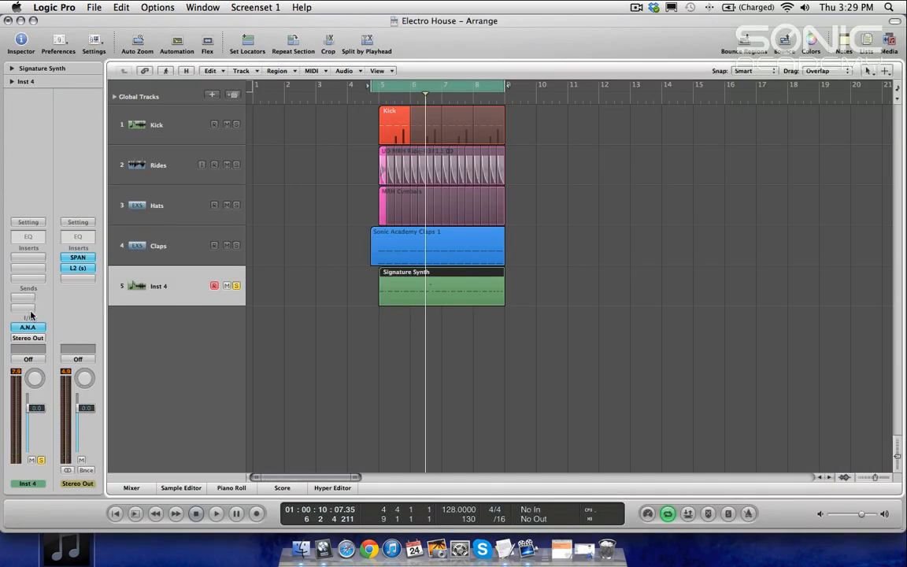
Step: Open ANA and set oscillator 1's wave to Pulse 05% with its volume at 81%
{"action": "left_click", "coordinate": [27, 327]}
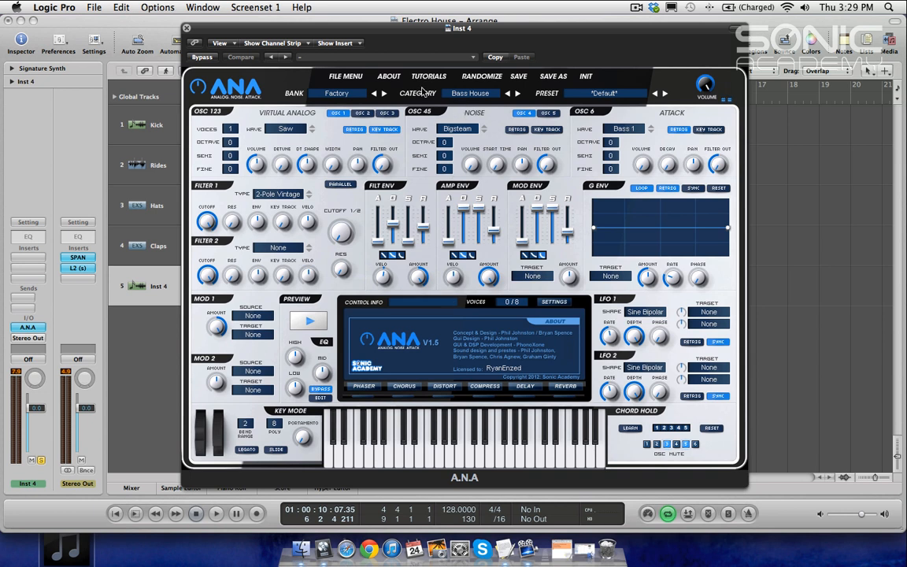
{"action": "left_click", "coordinate": [286, 129]}
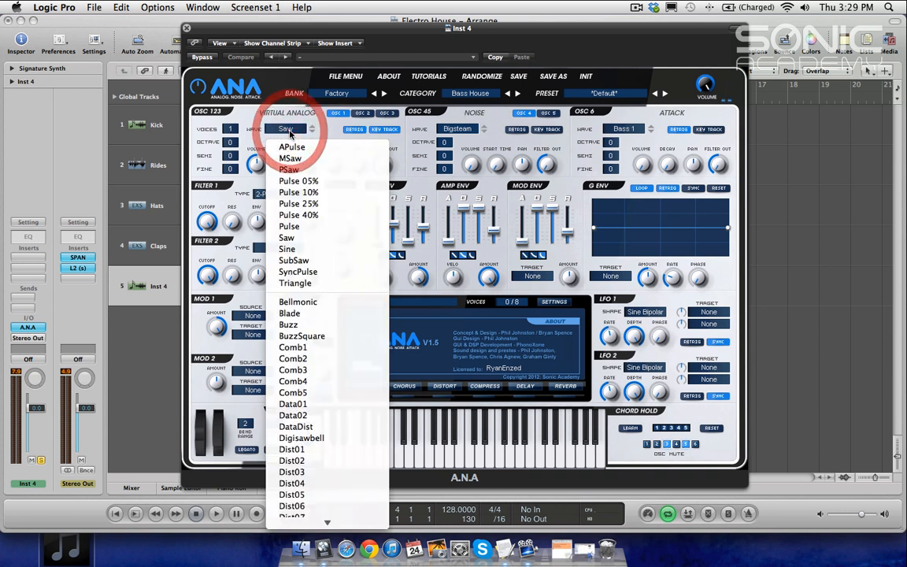
{"action": "left_click", "coordinate": [321, 182]}
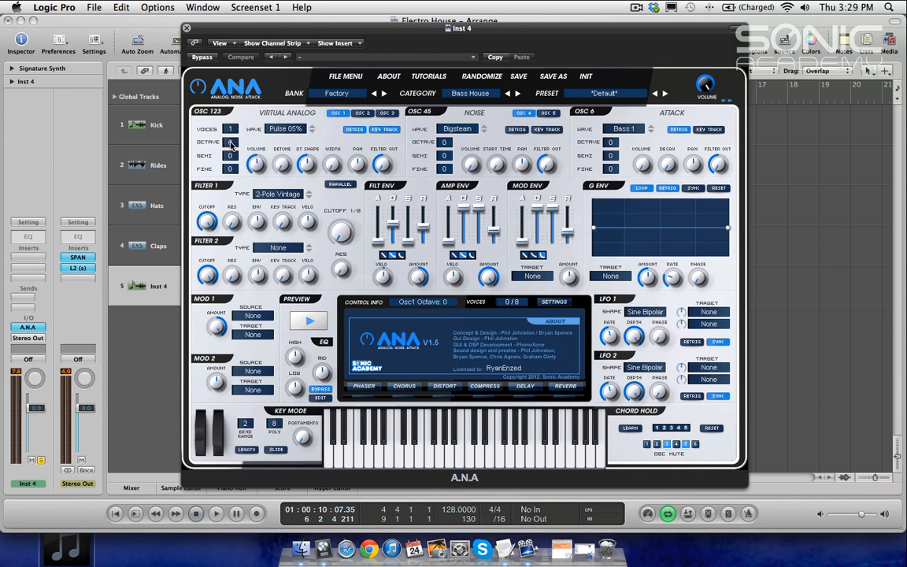
{"action": "left_click_drag", "start_coordinate": [256, 163], "coordinate": [253, 110]}
{"action": "left_click_drag", "start_coordinate": [252, 170], "coordinate": [255, 165]}
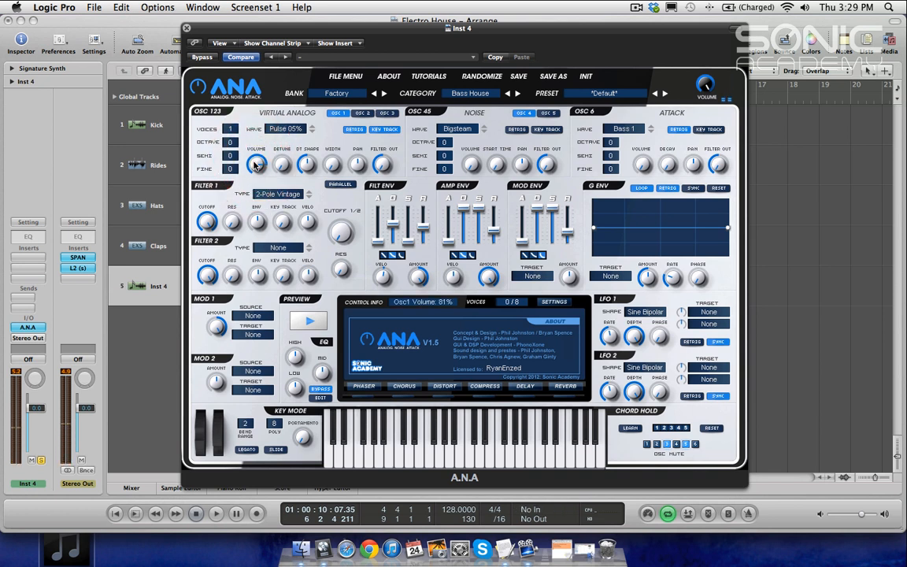
Step: Switch to oscillator 2 and set its wave to TalkyKick
{"action": "left_click", "coordinate": [363, 113]}
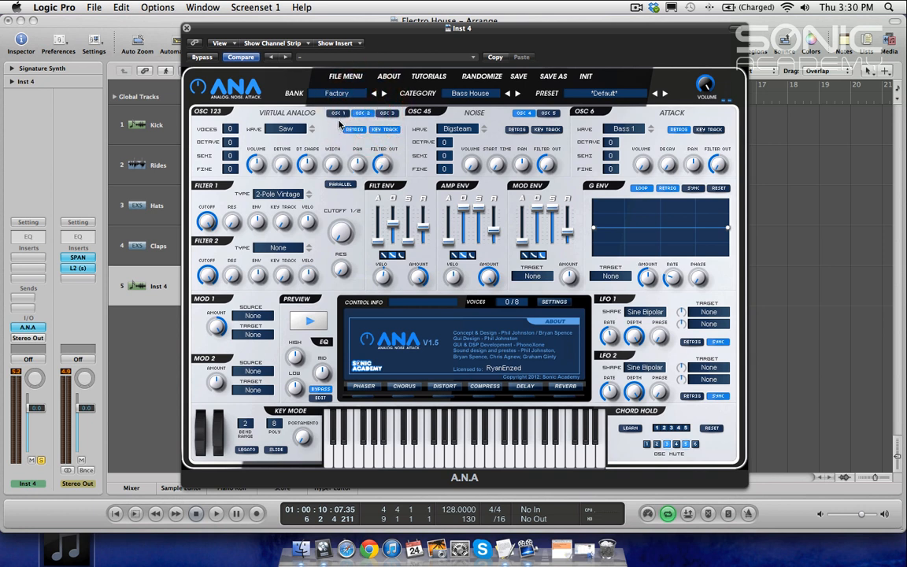
{"action": "left_click", "coordinate": [286, 128]}
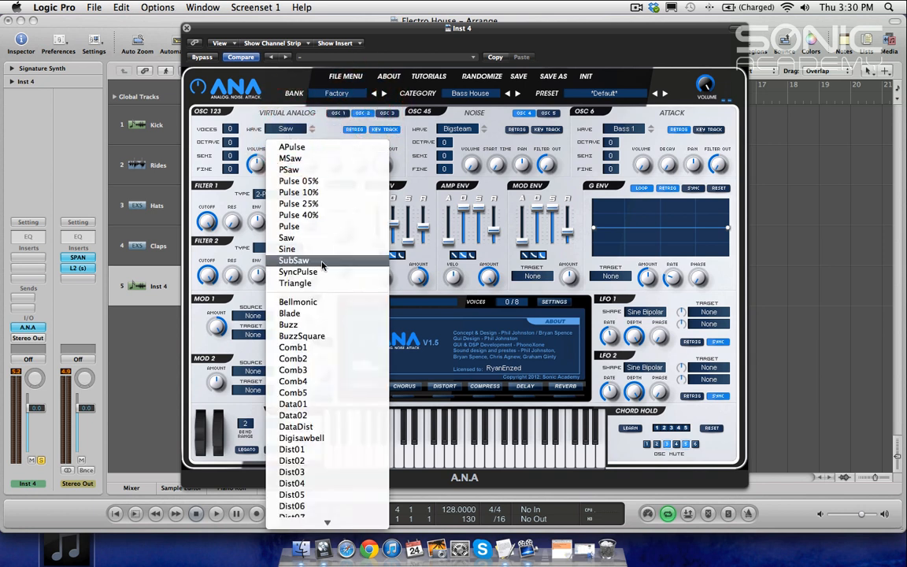
{"action": "scroll", "coordinate": [321, 266], "scroll_direction": "down", "scroll_amount": 5}
{"action": "scroll", "coordinate": [322, 267], "scroll_direction": "up", "scroll_amount": 2}
{"action": "scroll", "coordinate": [321, 266], "scroll_direction": "down", "scroll_amount": 4}
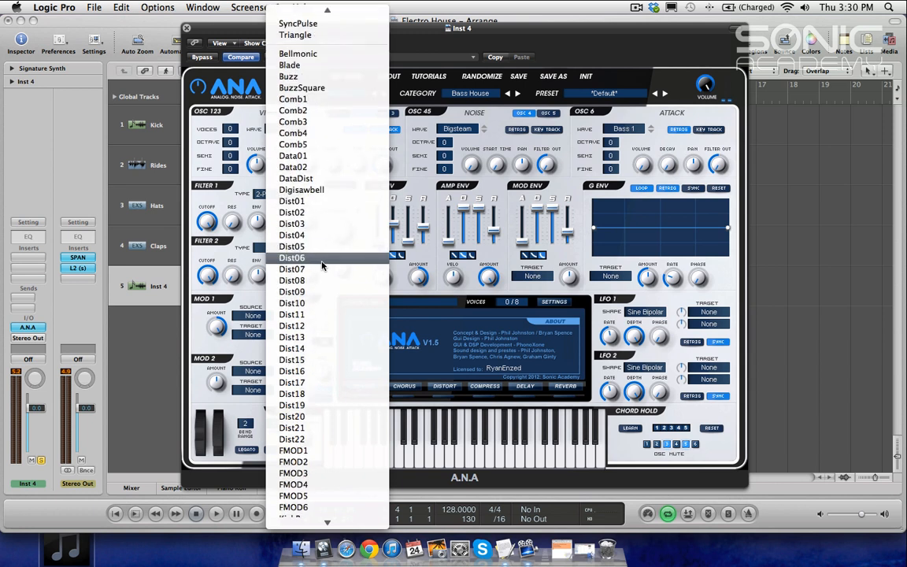
{"action": "scroll", "coordinate": [321, 266], "scroll_direction": "down", "scroll_amount": 3}
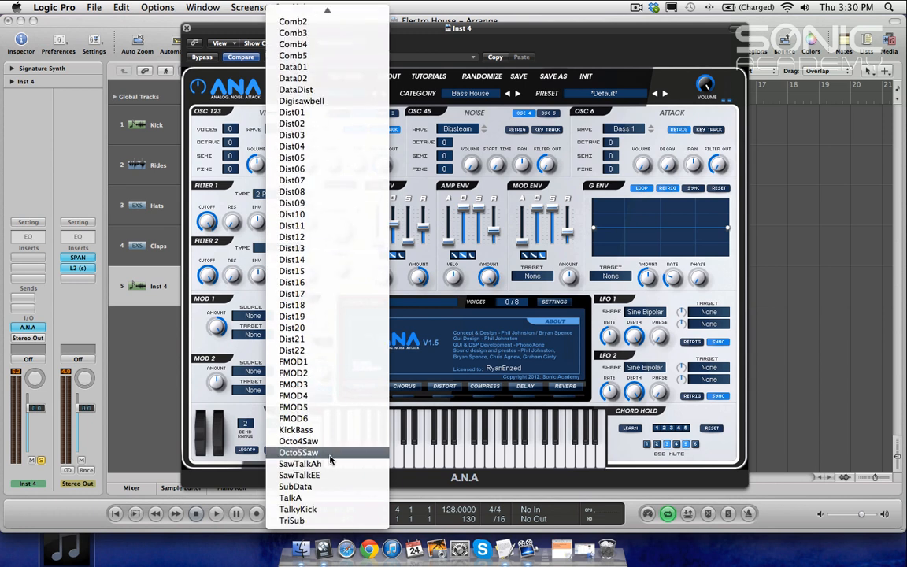
{"action": "left_click", "coordinate": [317, 510]}
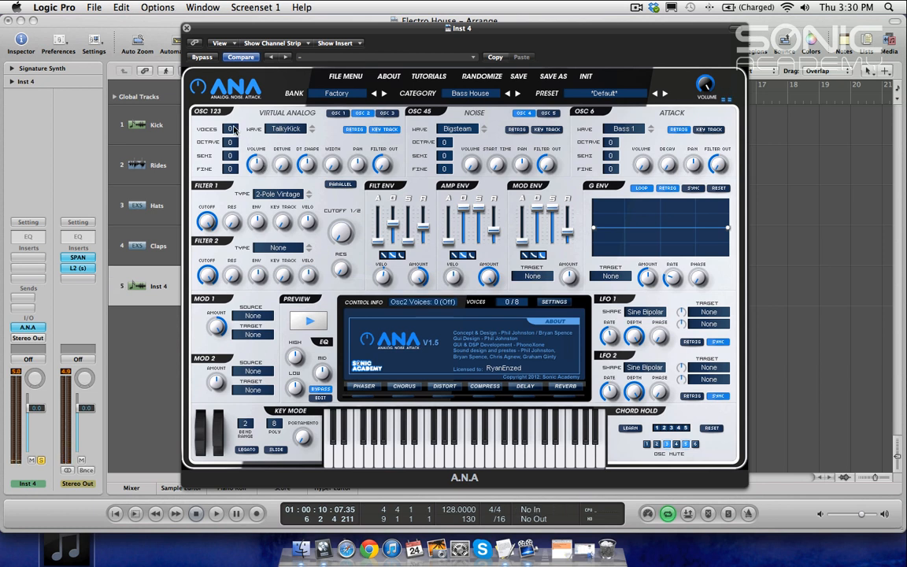
Step: Give oscillator 2 one voice at octave -1 and turn its volume down
{"action": "left_click_drag", "start_coordinate": [233, 128], "coordinate": [234, 112]}
{"action": "left_click", "coordinate": [233, 143]}
{"action": "left_click_drag", "start_coordinate": [232, 152], "coordinate": [233, 162]}
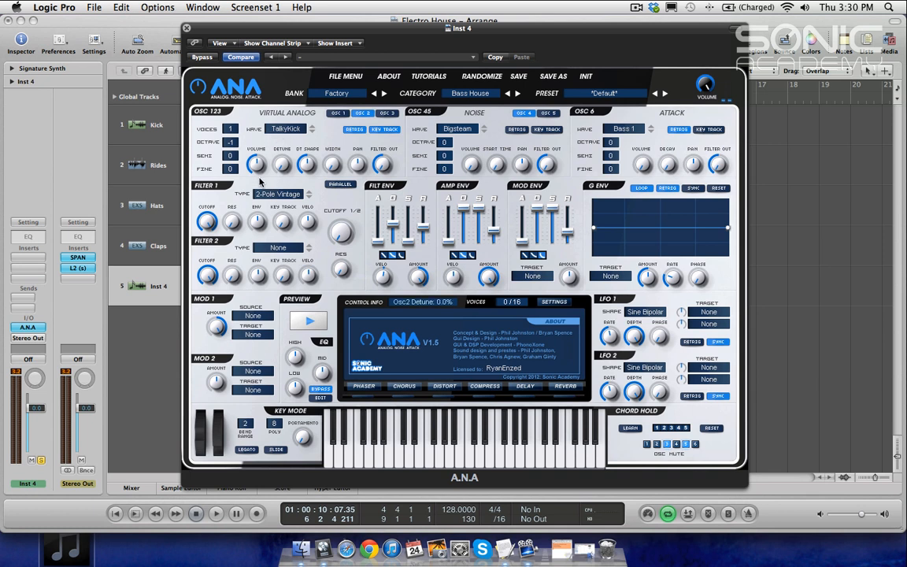
{"action": "left_click_drag", "start_coordinate": [254, 165], "coordinate": [254, 213]}
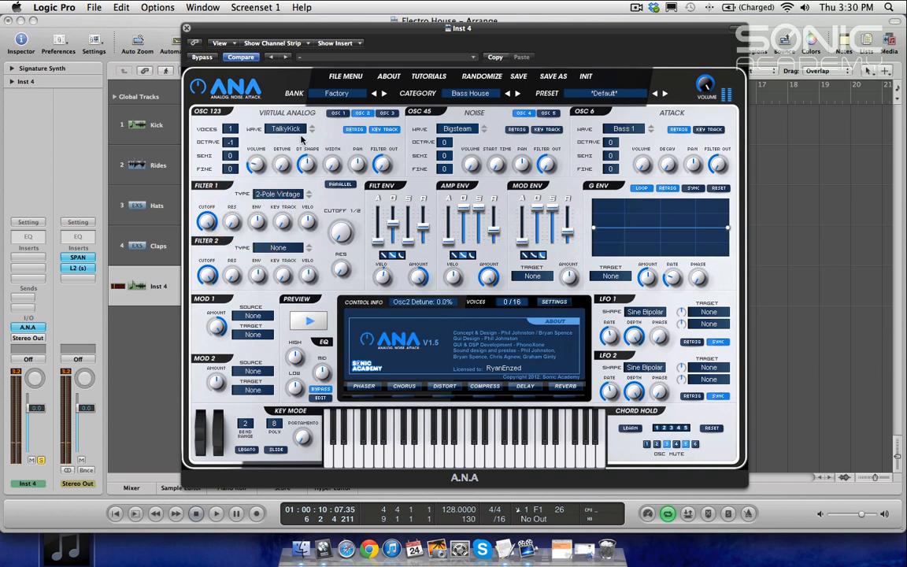
Step: Compare oscillators 1 and 2, then set filter 1's type to Formant (a-e)
{"action": "left_click", "coordinate": [337, 113]}
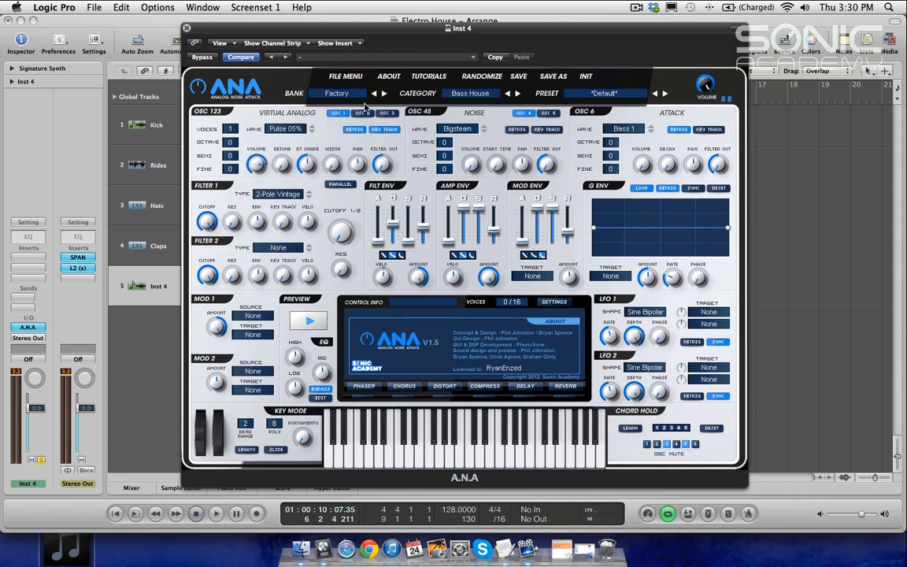
{"action": "left_click", "coordinate": [362, 112]}
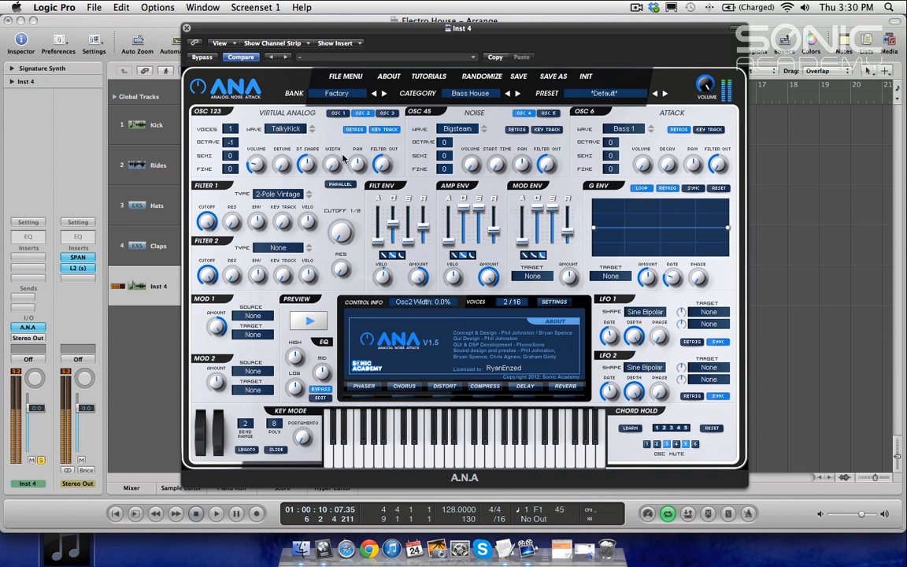
{"action": "left_click", "coordinate": [337, 114]}
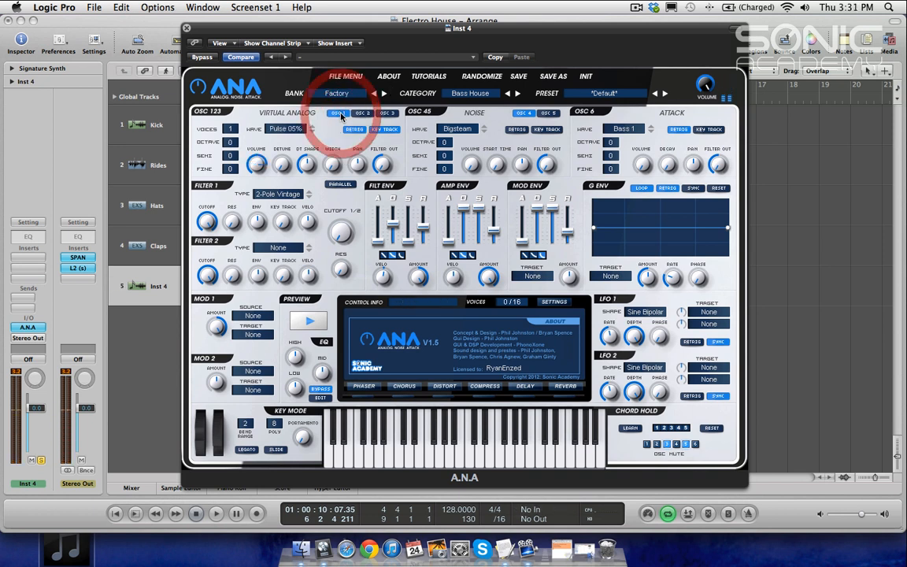
{"action": "left_click", "coordinate": [267, 194]}
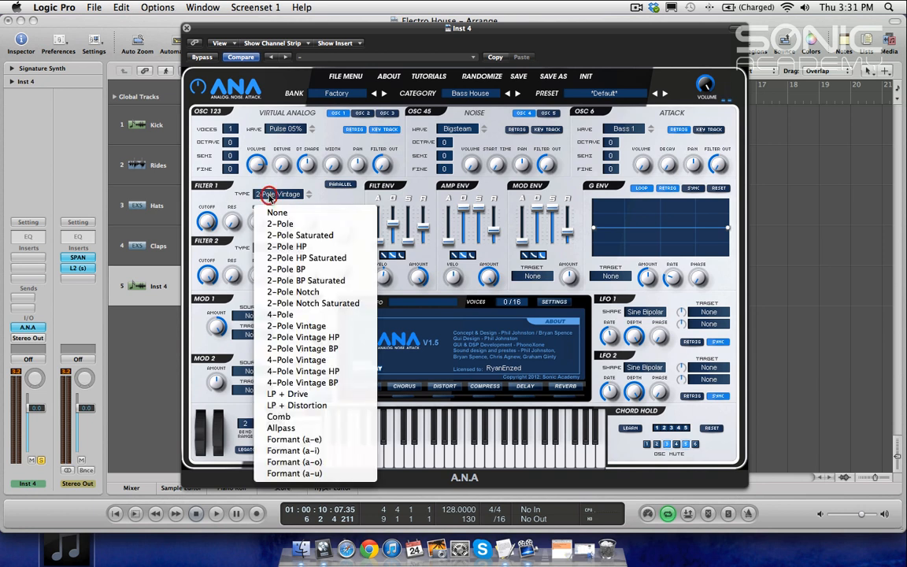
{"action": "left_click", "coordinate": [298, 443]}
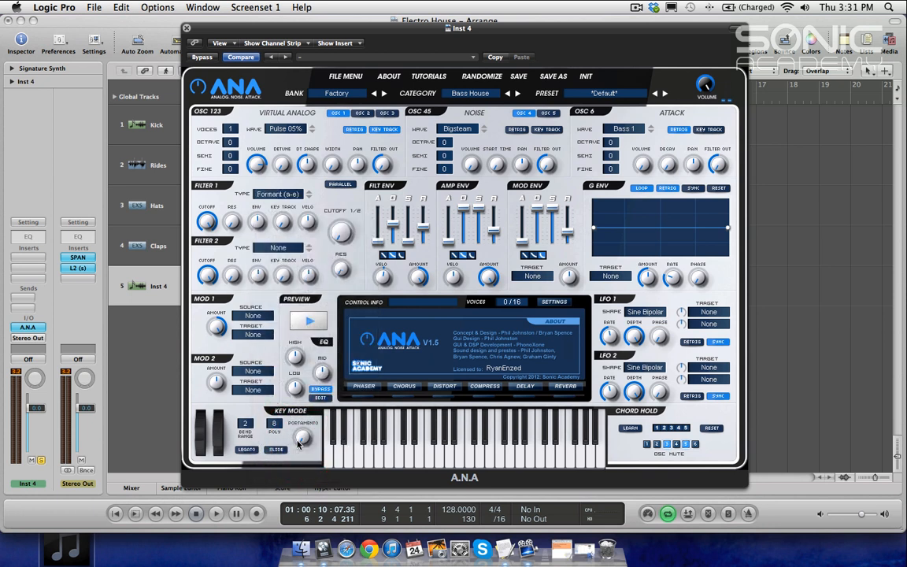
{"action": "mouse_move", "coordinate": [301, 438]}
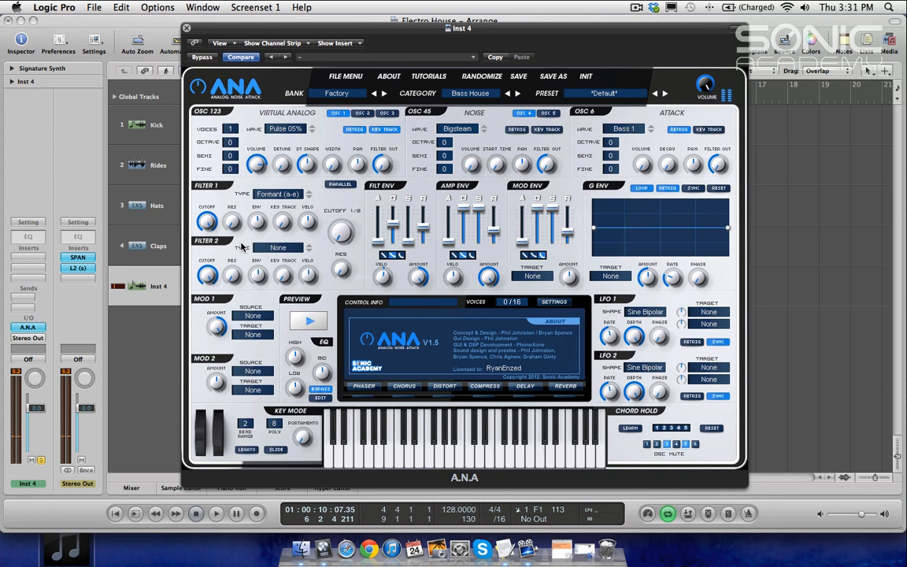
Step: Set filter 1's cutoff to 1.0 kHz
{"action": "mouse_move", "coordinate": [209, 226]}
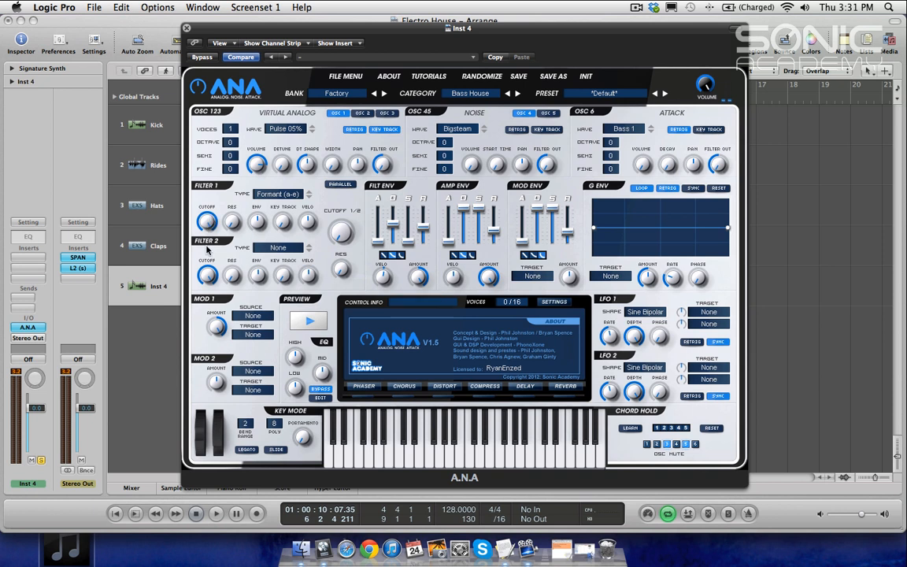
{"action": "left_click_drag", "start_coordinate": [209, 226], "coordinate": [208, 279]}
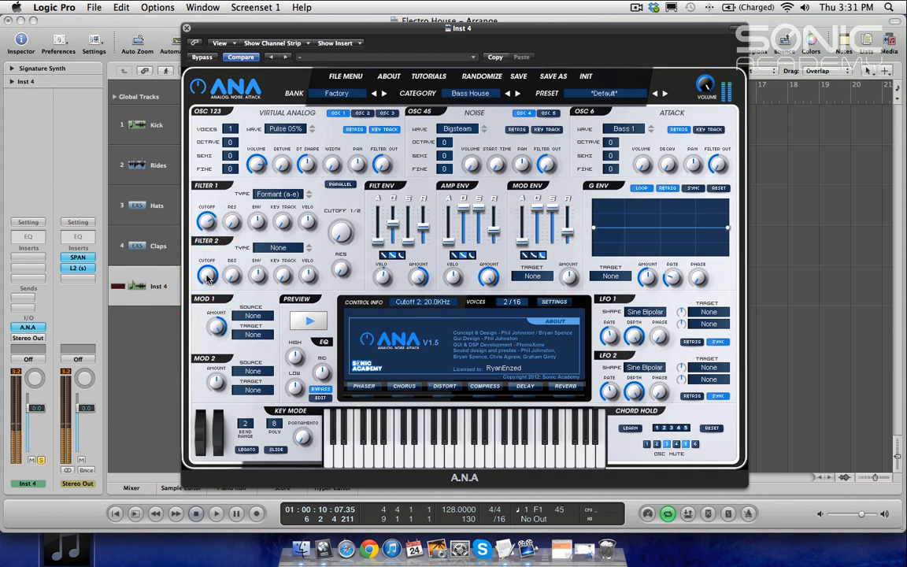
{"action": "mouse_move", "coordinate": [207, 222]}
{"action": "left_mouse_down"}
{"action": "mouse_move", "coordinate": [203, 268]}
{"action": "mouse_move", "coordinate": [203, 190]}
{"action": "mouse_move", "coordinate": [205, 224]}
{"action": "left_mouse_up"}
{"action": "left_click", "coordinate": [205, 223]}
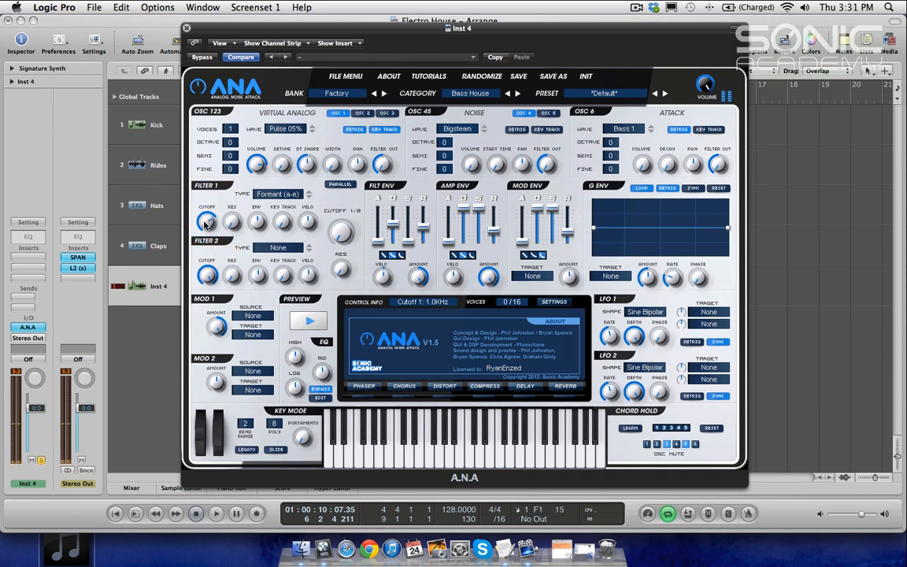
Step: Set filter 1's resonance to 0.86 and fine-tune its cutoff and envelope depth knobs
{"action": "left_click_drag", "start_coordinate": [233, 224], "coordinate": [281, 60]}
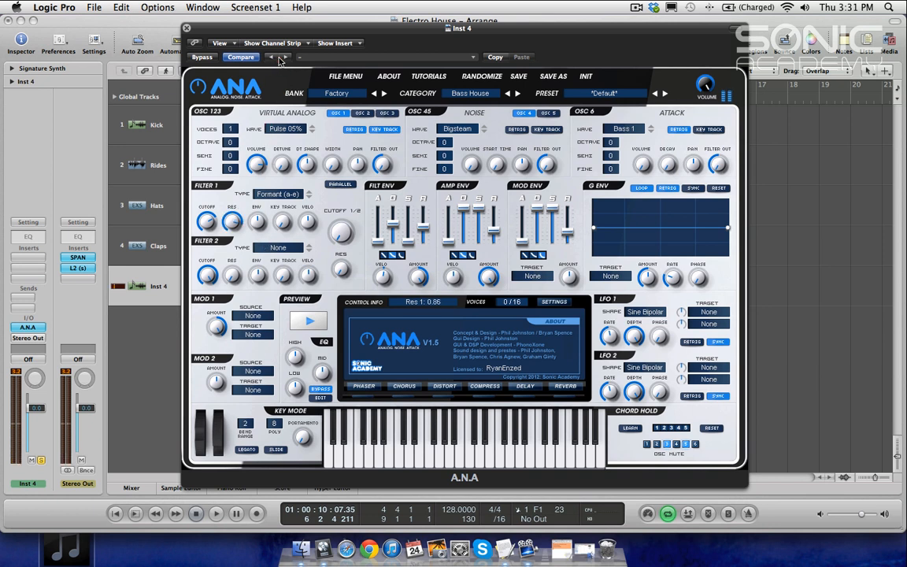
{"action": "mouse_move", "coordinate": [206, 219]}
{"action": "left_mouse_down"}
{"action": "mouse_move", "coordinate": [207, 269]}
{"action": "mouse_move", "coordinate": [205, 185]}
{"action": "mouse_move", "coordinate": [208, 223]}
{"action": "left_mouse_up"}
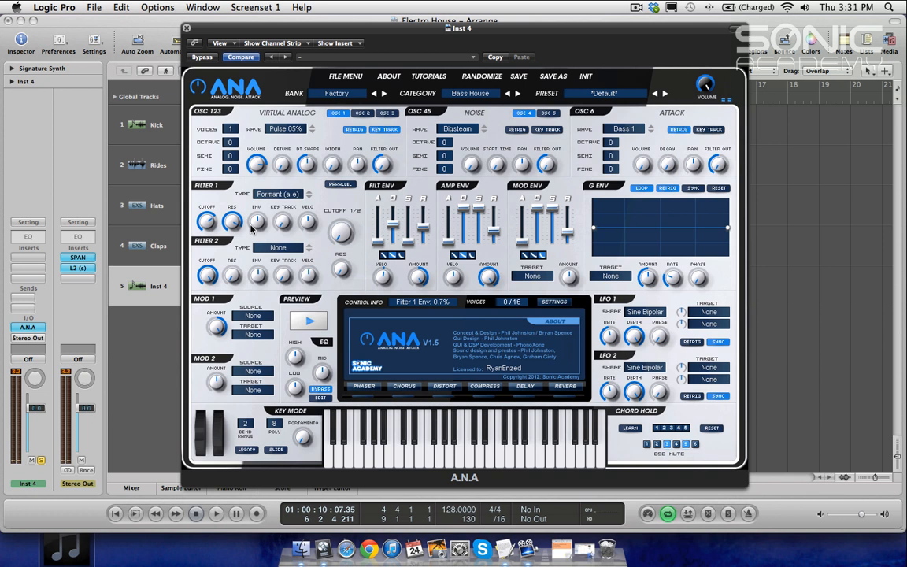
{"action": "left_click_drag", "start_coordinate": [256, 223], "coordinate": [236, 323]}
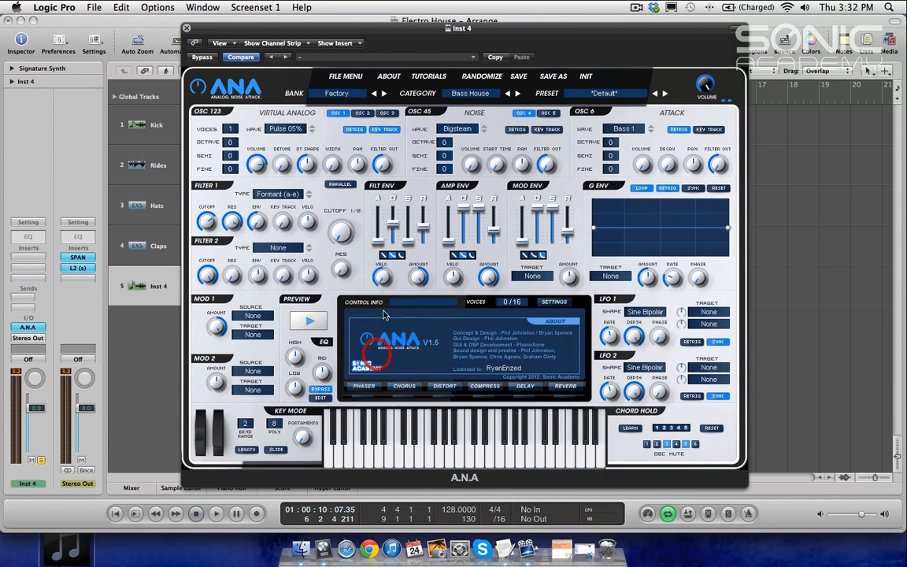
Step: Set the filter envelope amount to -10% and retouch filter 1's envelope knob
{"action": "left_click_drag", "start_coordinate": [420, 280], "coordinate": [415, 281]}
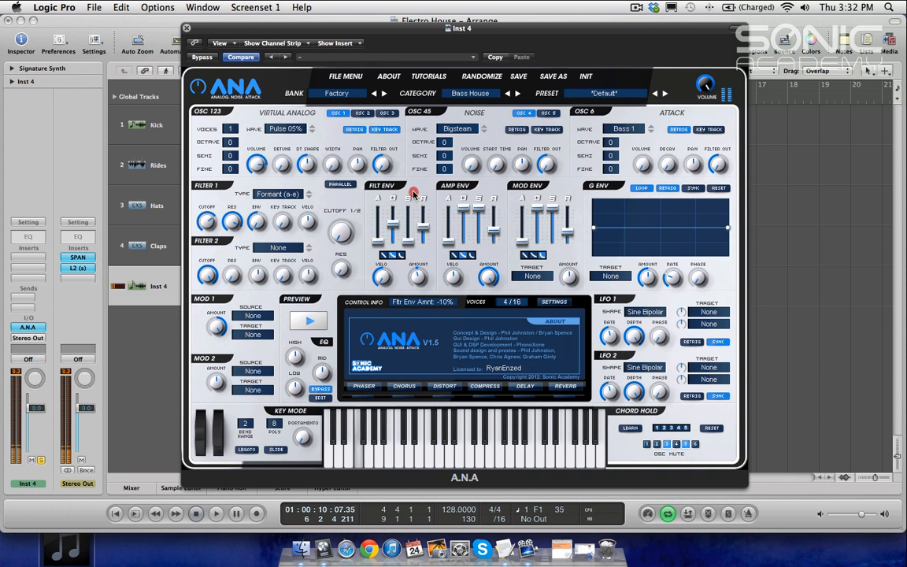
{"action": "left_click_drag", "start_coordinate": [264, 228], "coordinate": [261, 222]}
{"action": "left_click", "coordinate": [418, 279]}
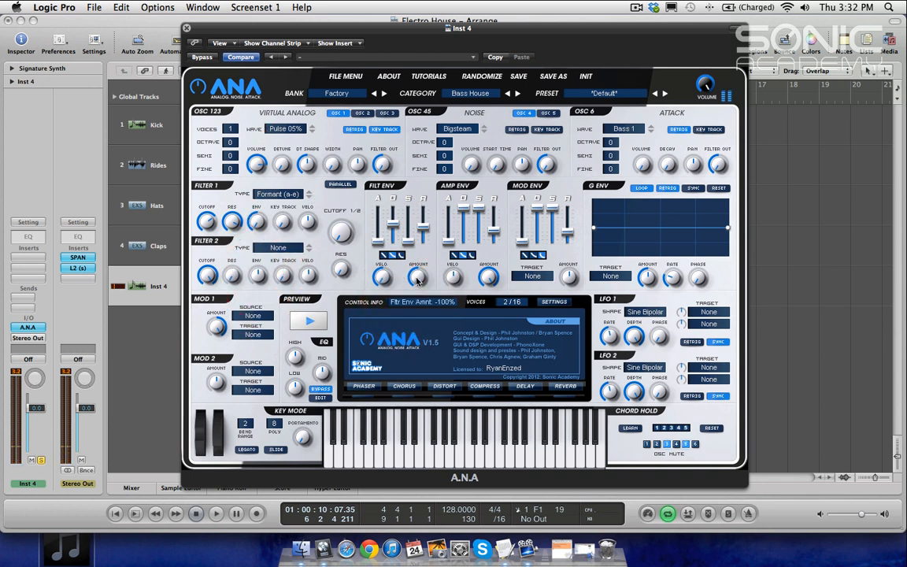
Step: Set the filter envelope curve shapes and adjust the filter envelope attack
{"action": "left_click", "coordinate": [382, 257]}
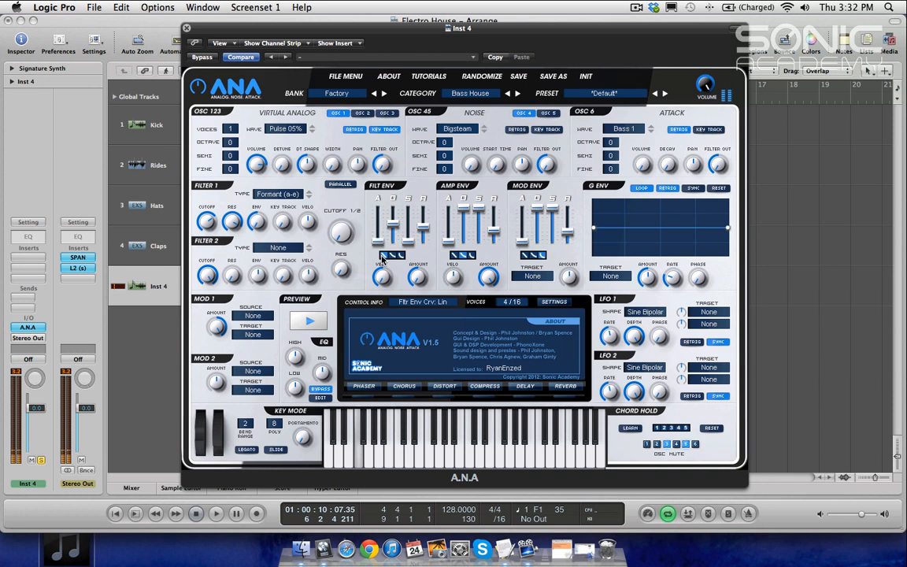
{"action": "left_click", "coordinate": [394, 257]}
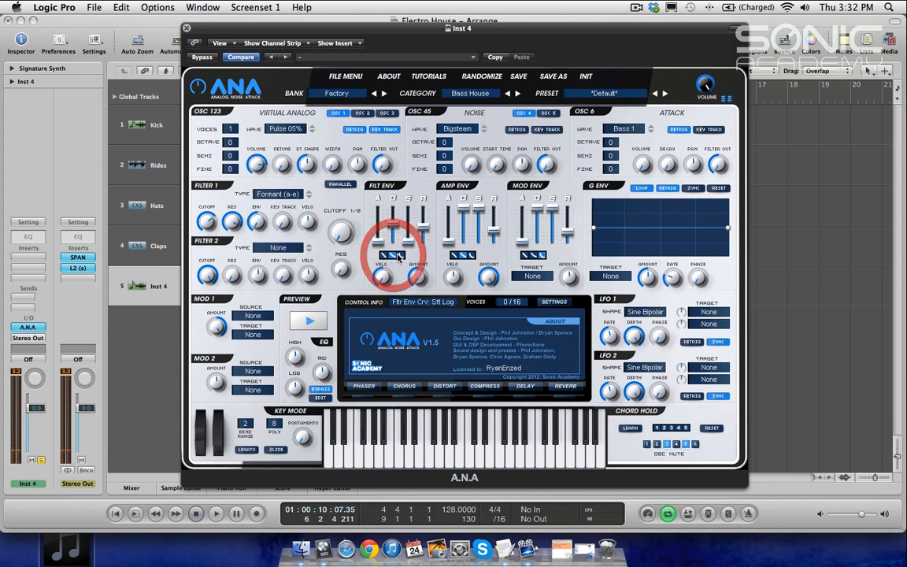
{"action": "left_click", "coordinate": [384, 256]}
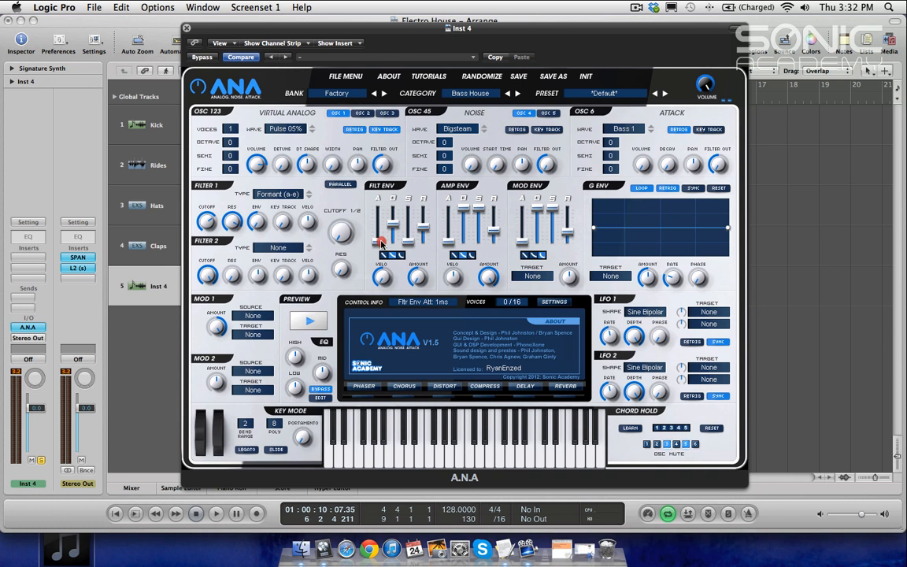
{"action": "mouse_move", "coordinate": [382, 242]}
{"action": "left_mouse_down"}
{"action": "mouse_move", "coordinate": [391, 226]}
{"action": "mouse_move", "coordinate": [394, 241]}
{"action": "mouse_move", "coordinate": [394, 213]}
{"action": "mouse_move", "coordinate": [395, 249]}
{"action": "left_mouse_up"}
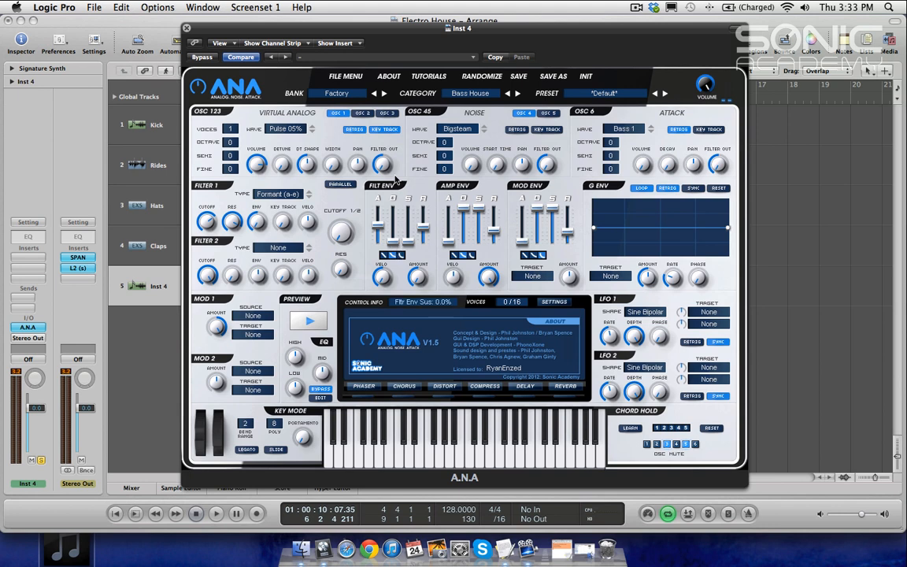
Step: Play the project and set the filter envelope release to 412 ms while listening
{"action": "left_click_drag", "start_coordinate": [398, 37], "coordinate": [517, 87]}
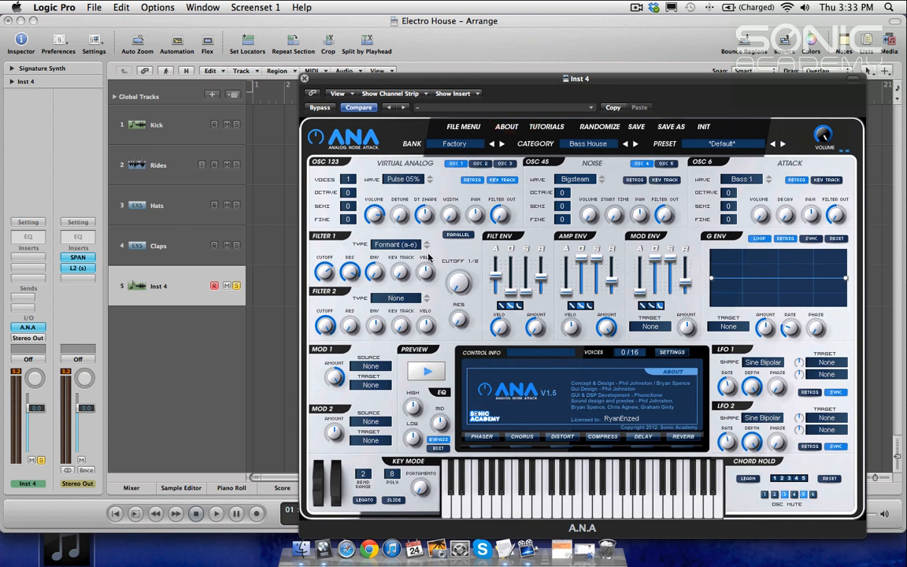
{"action": "key", "text": "space"}
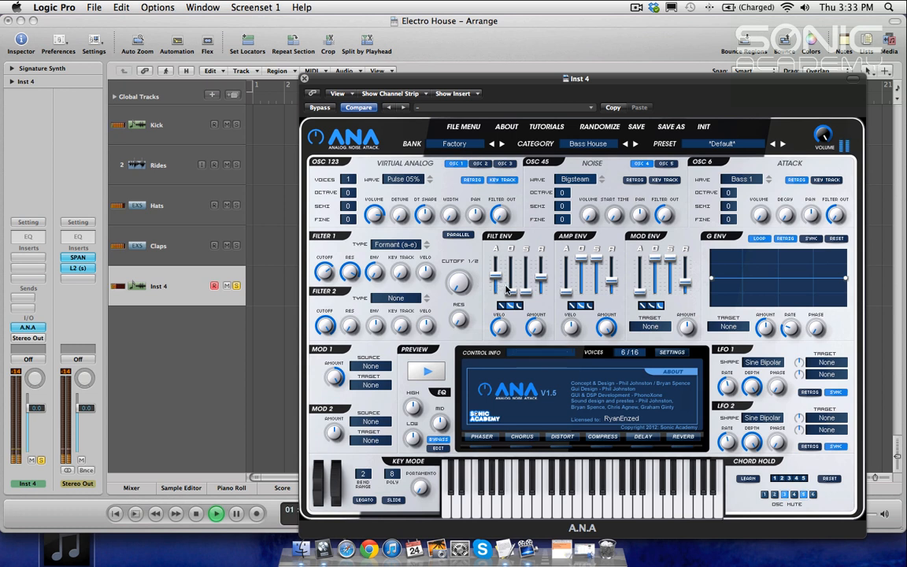
{"action": "mouse_move", "coordinate": [526, 290]}
{"action": "left_mouse_down"}
{"action": "mouse_move", "coordinate": [528, 275]}
{"action": "mouse_move", "coordinate": [528, 291]}
{"action": "mouse_move", "coordinate": [538, 280]}
{"action": "left_mouse_up"}
{"action": "left_click", "coordinate": [539, 279]}
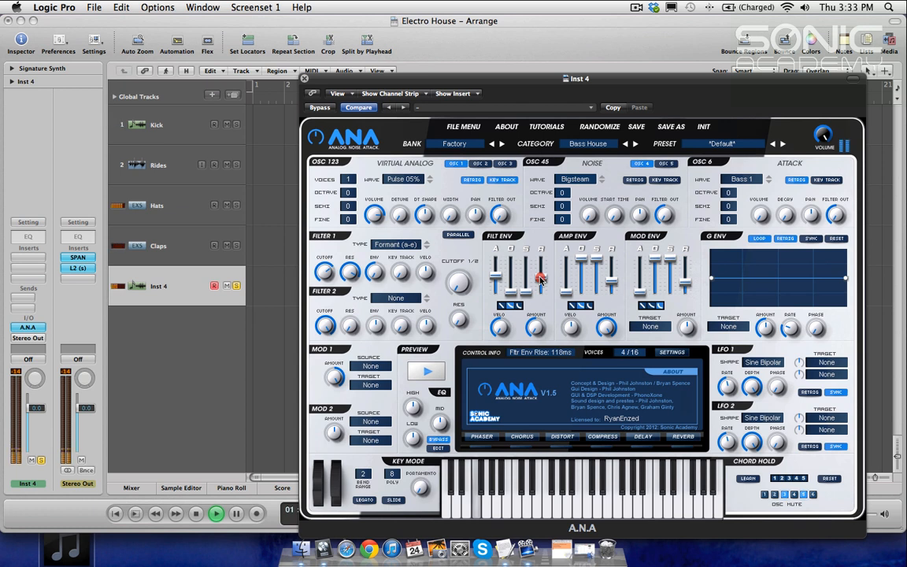
{"action": "left_click_drag", "start_coordinate": [540, 280], "coordinate": [541, 276]}
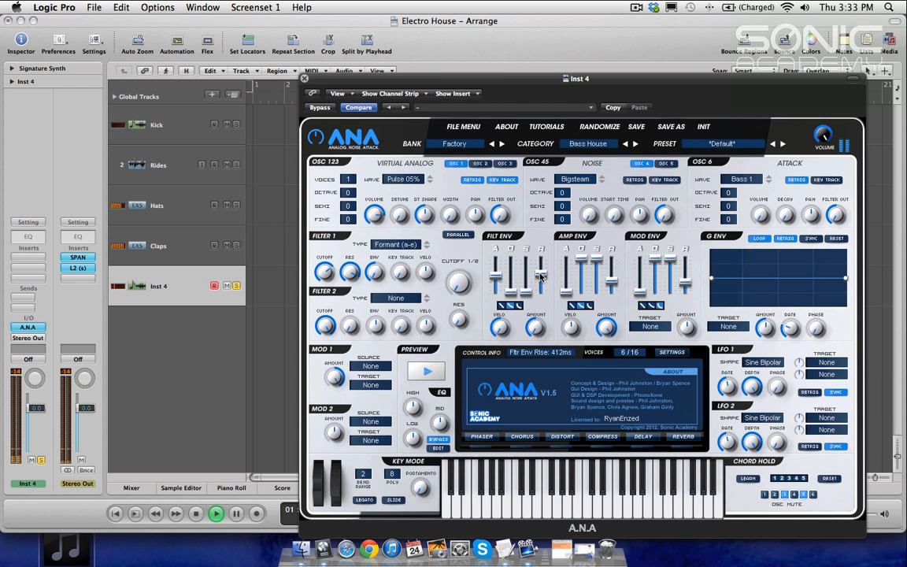
Step: Set the amp envelope decay to 21.3 s and its release to about 78 ms
{"action": "left_click", "coordinate": [541, 275]}
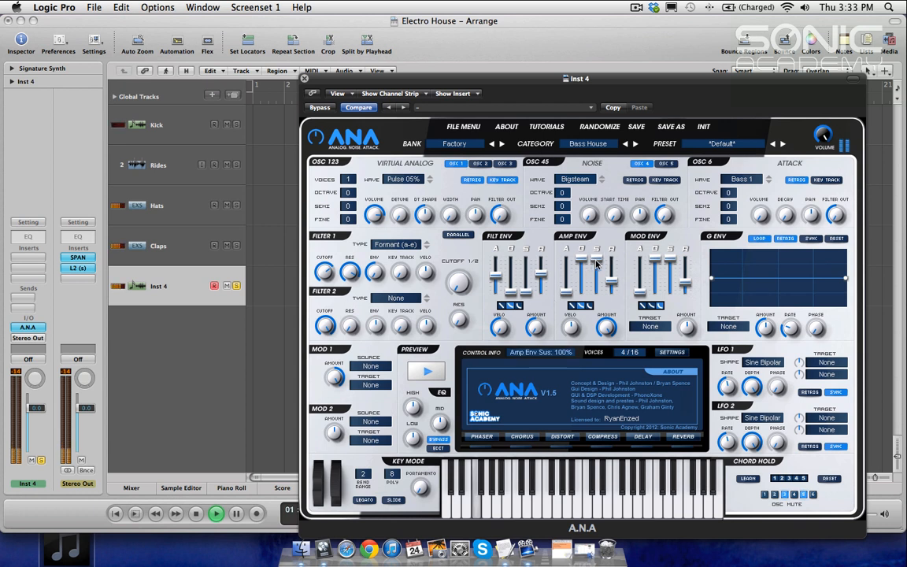
{"action": "left_click", "coordinate": [584, 280]}
{"action": "left_click_drag", "start_coordinate": [583, 280], "coordinate": [583, 275]}
{"action": "left_click_drag", "start_coordinate": [584, 274], "coordinate": [584, 265]}
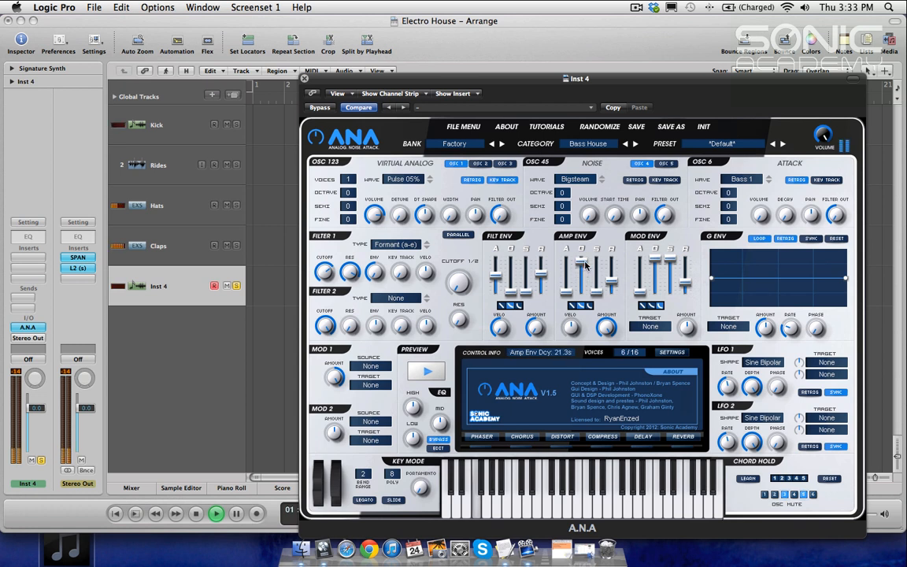
{"action": "left_click_drag", "start_coordinate": [614, 279], "coordinate": [616, 285]}
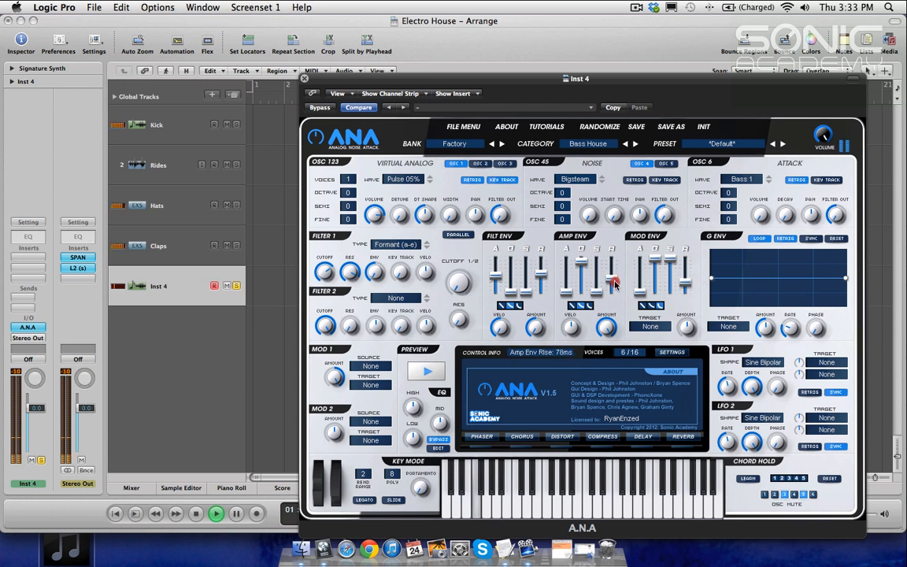
{"action": "left_click", "coordinate": [615, 287]}
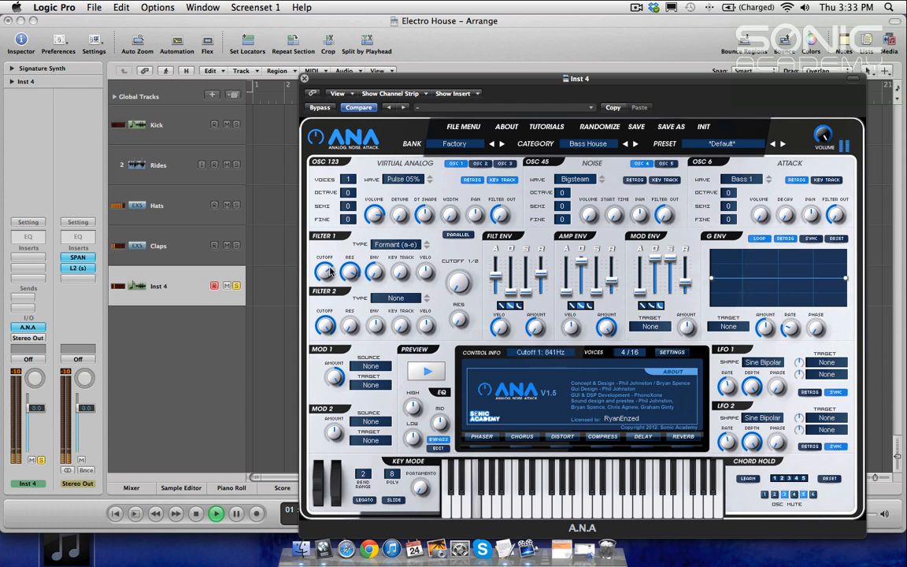
Step: Fine-tune filter 1's cutoff and resonance knobs and filter 2's cutoff knob
{"action": "left_click", "coordinate": [319, 299]}
{"action": "left_click_drag", "start_coordinate": [319, 299], "coordinate": [357, 258]}
{"action": "left_click", "coordinate": [353, 276]}
{"action": "left_click_drag", "start_coordinate": [323, 273], "coordinate": [325, 271]}
{"action": "left_click_drag", "start_coordinate": [326, 324], "coordinate": [332, 299]}
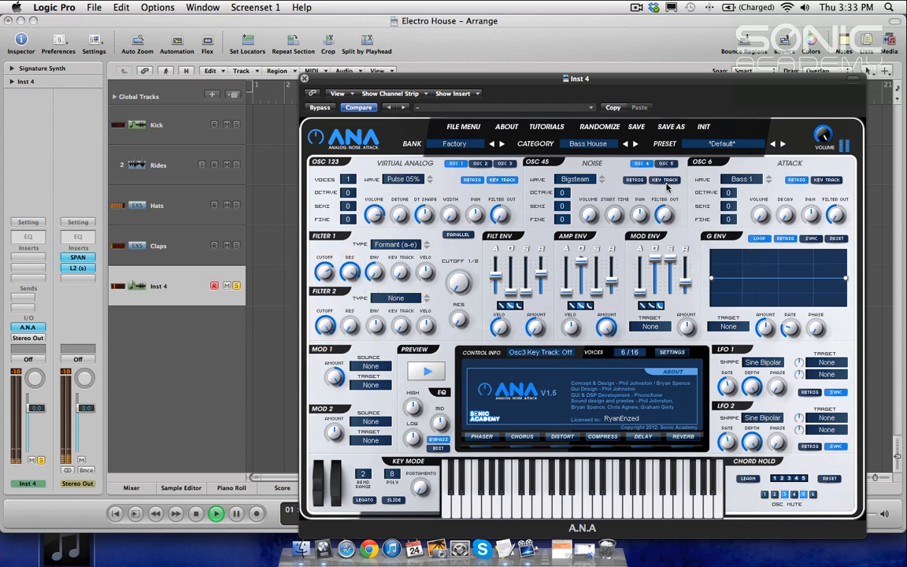
{"action": "left_click", "coordinate": [490, 223]}
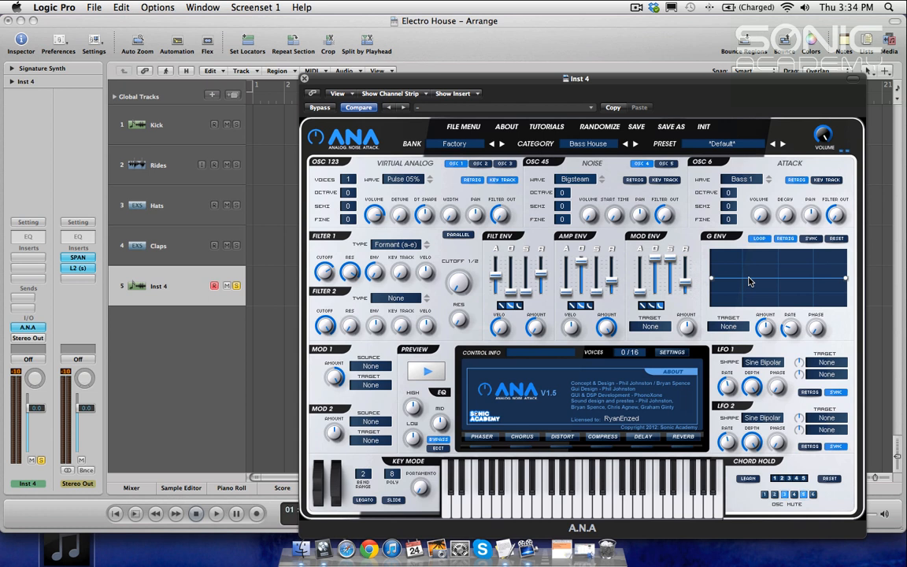
Step: Set the G Env modulation target to Filter 1 Cutoff
{"action": "key", "text": "space"}
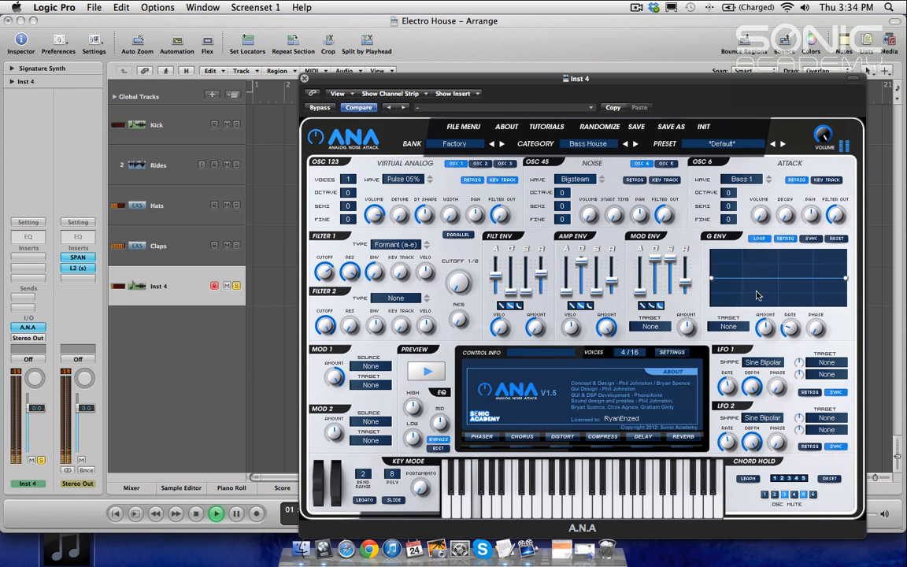
{"action": "left_click", "coordinate": [730, 327]}
{"action": "mouse_move", "coordinate": [753, 418]}
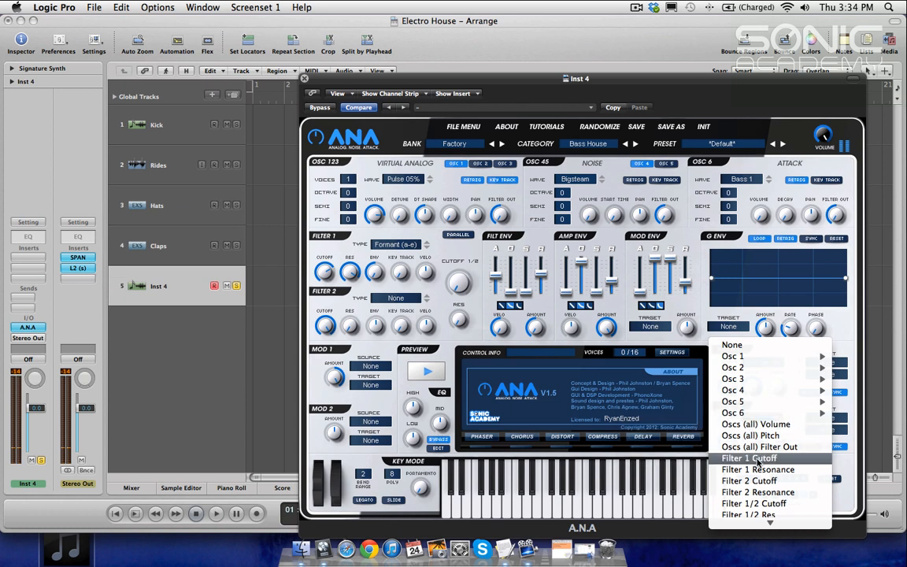
{"action": "scroll", "coordinate": [759, 466], "scroll_direction": "down", "scroll_amount": 3}
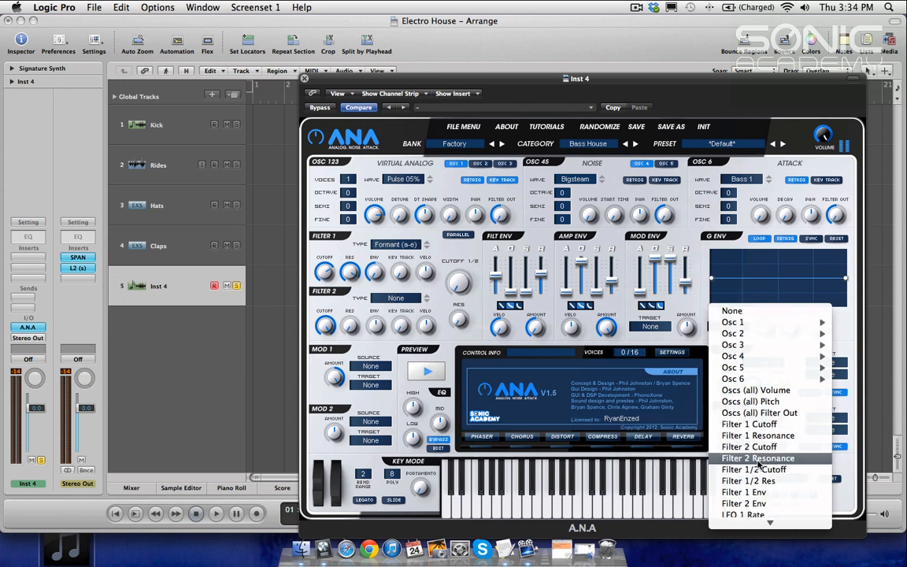
{"action": "left_click", "coordinate": [763, 425]}
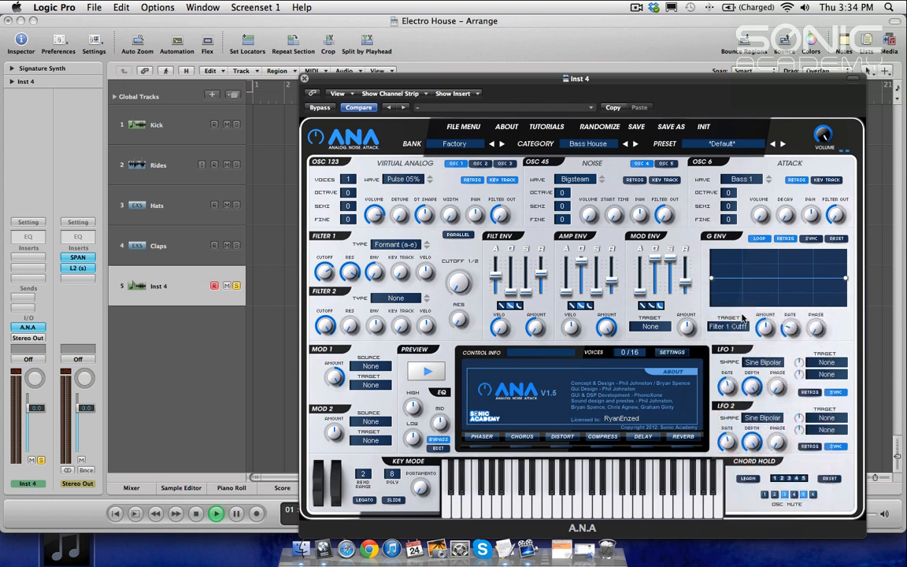
Step: Raise the G Env start point, set its amount to 39.3% and its rate to 2.40 Hz
{"action": "key", "text": "space"}
{"action": "left_click_drag", "start_coordinate": [711, 281], "coordinate": [723, 223]}
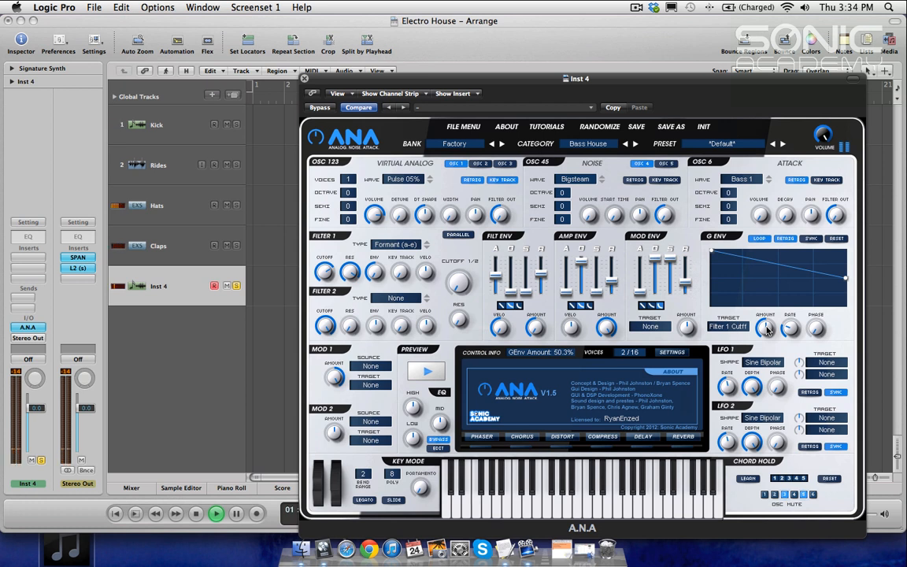
{"action": "left_click_drag", "start_coordinate": [766, 329], "coordinate": [762, 334]}
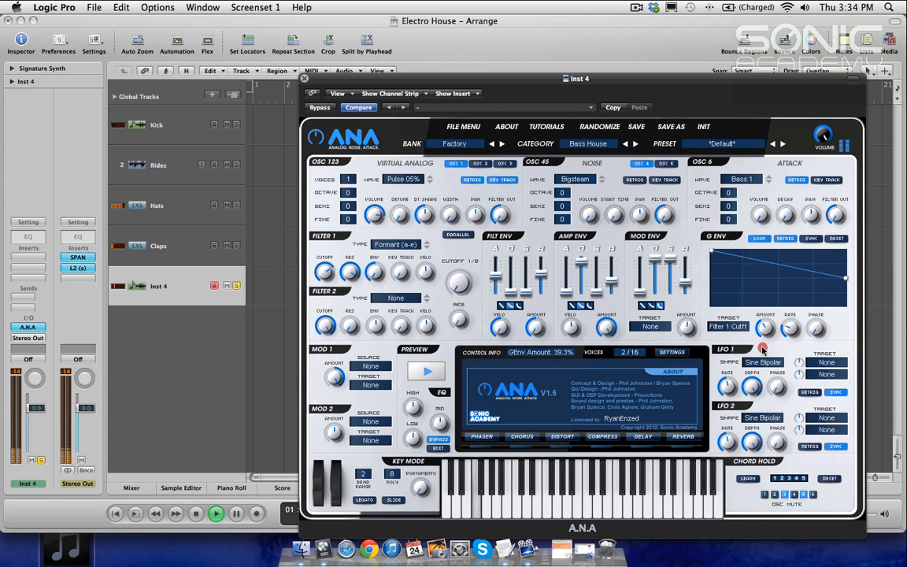
{"action": "left_click", "coordinate": [791, 329]}
{"action": "left_click_drag", "start_coordinate": [793, 331], "coordinate": [793, 328]}
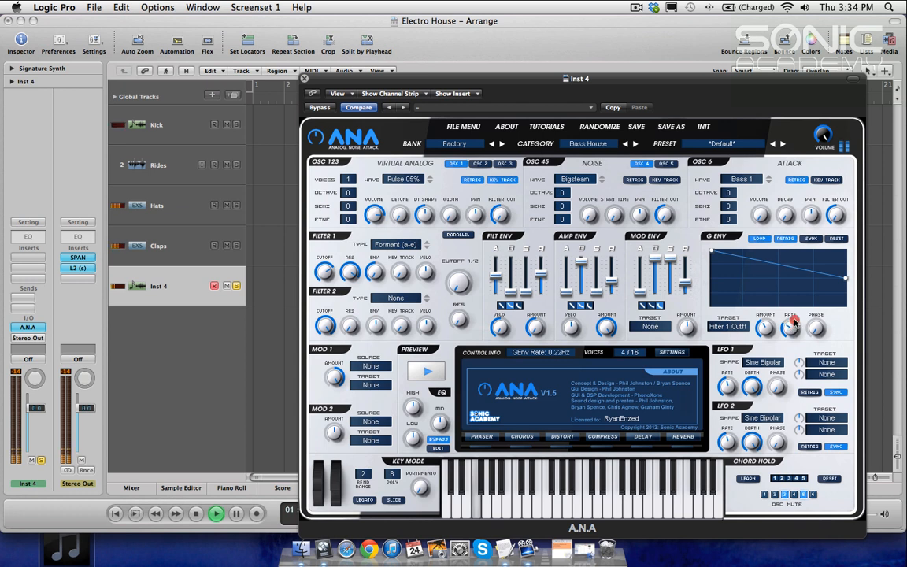
Step: Add a breakpoint in the middle of the G Env curve and pull it down into a dip
{"action": "left_click", "coordinate": [796, 278]}
{"action": "left_click", "coordinate": [800, 276]}
{"action": "left_click", "coordinate": [798, 278]}
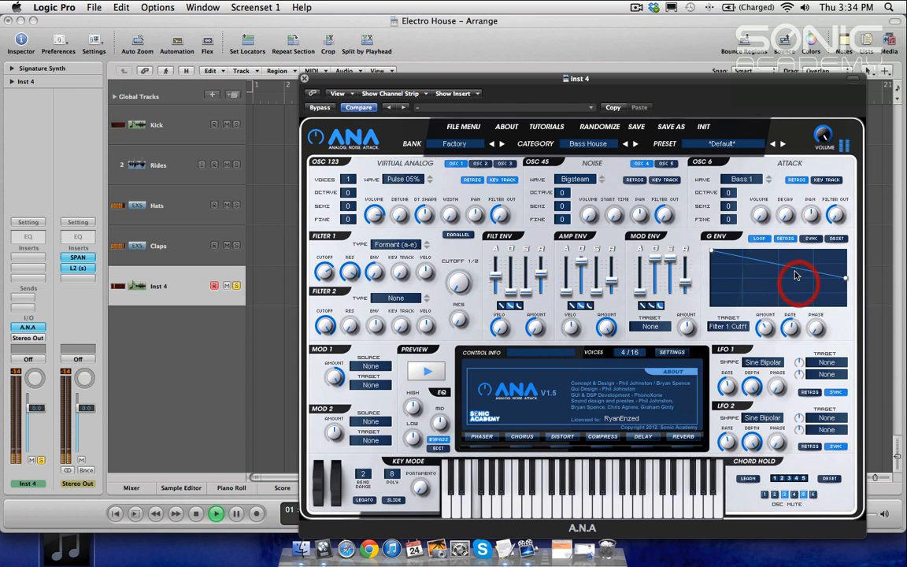
{"action": "left_click", "coordinate": [760, 262]}
{"action": "left_click", "coordinate": [765, 266]}
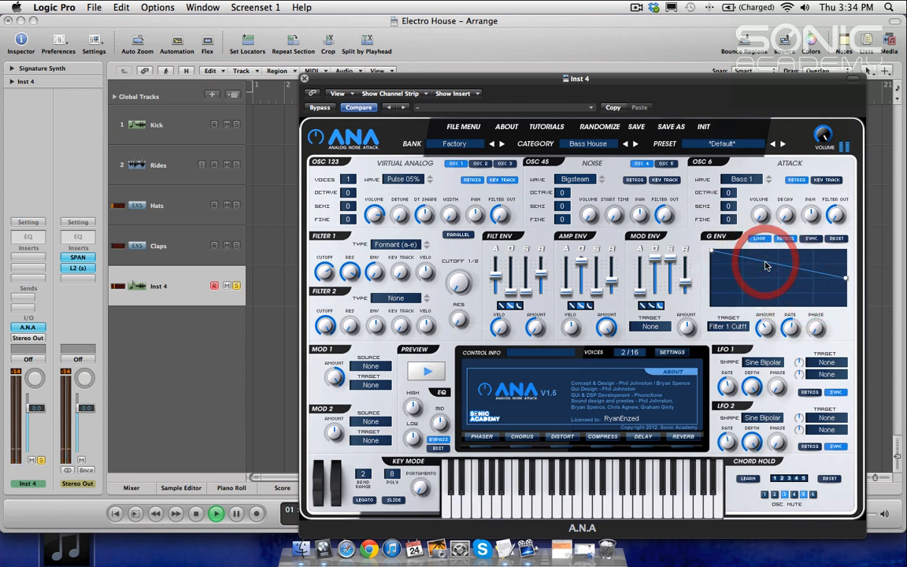
{"action": "left_click", "coordinate": [765, 267]}
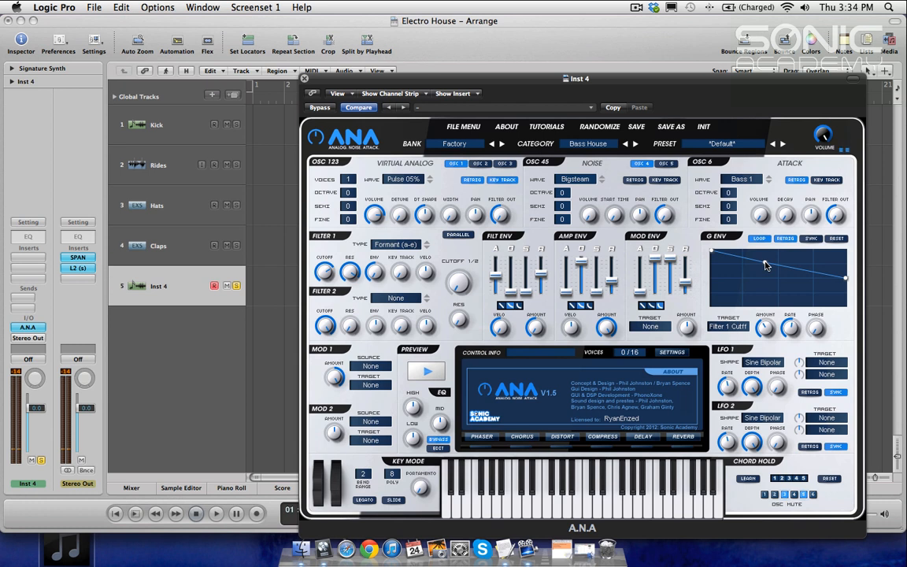
{"action": "left_click_drag", "start_coordinate": [766, 266], "coordinate": [771, 293]}
{"action": "key", "text": "space"}
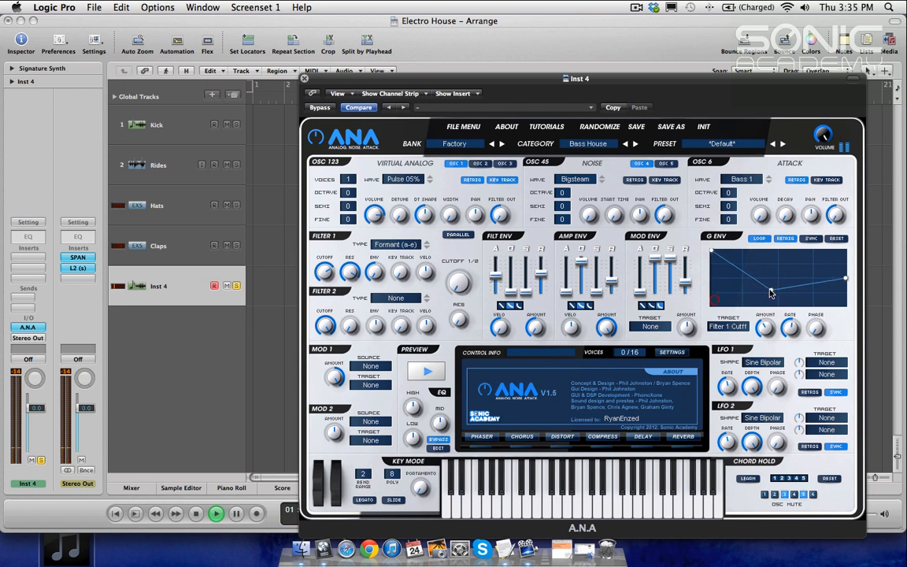
Step: Reshape the G Env curve into a gradual rise that drops at the end
{"action": "left_click_drag", "start_coordinate": [846, 278], "coordinate": [827, 283]}
{"action": "left_click_drag", "start_coordinate": [772, 291], "coordinate": [711, 283]}
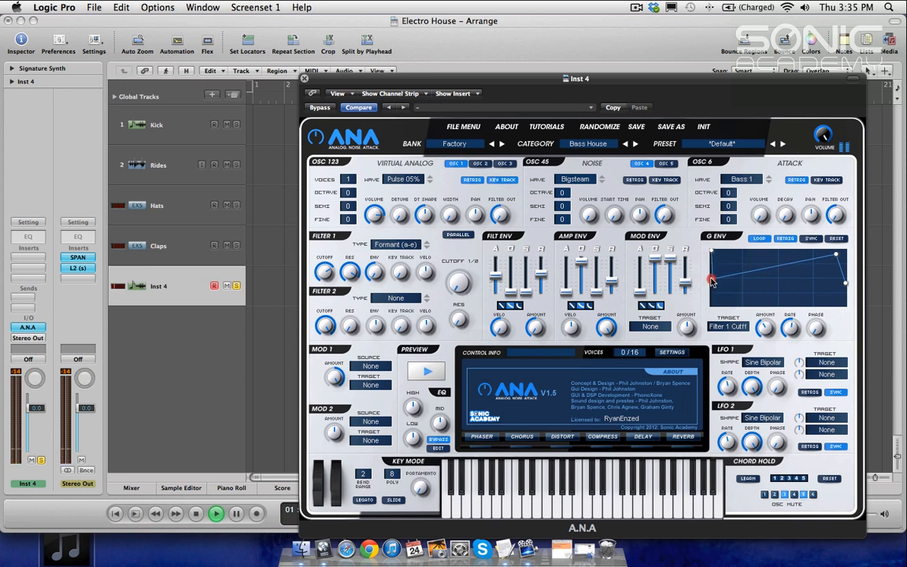
{"action": "left_click_drag", "start_coordinate": [712, 282], "coordinate": [713, 278]}
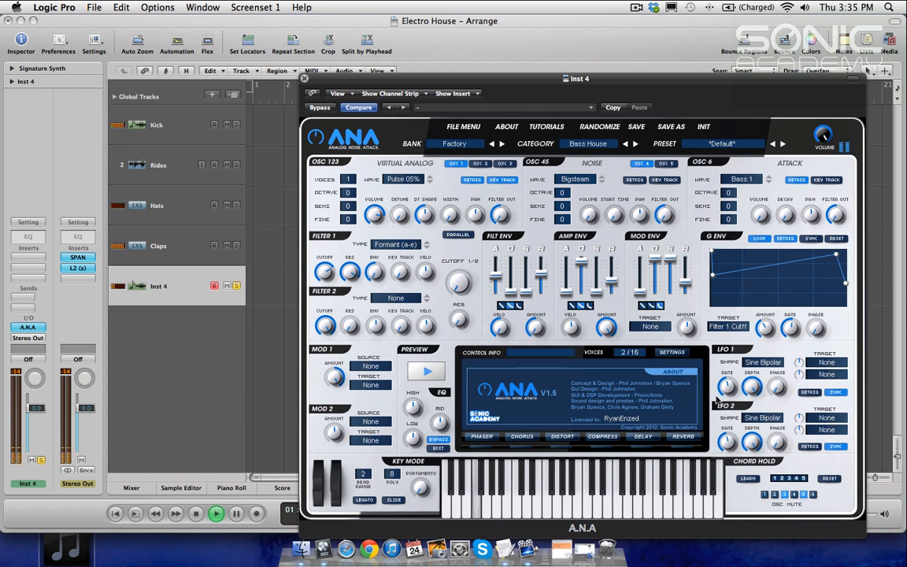
{"action": "key", "text": "space"}
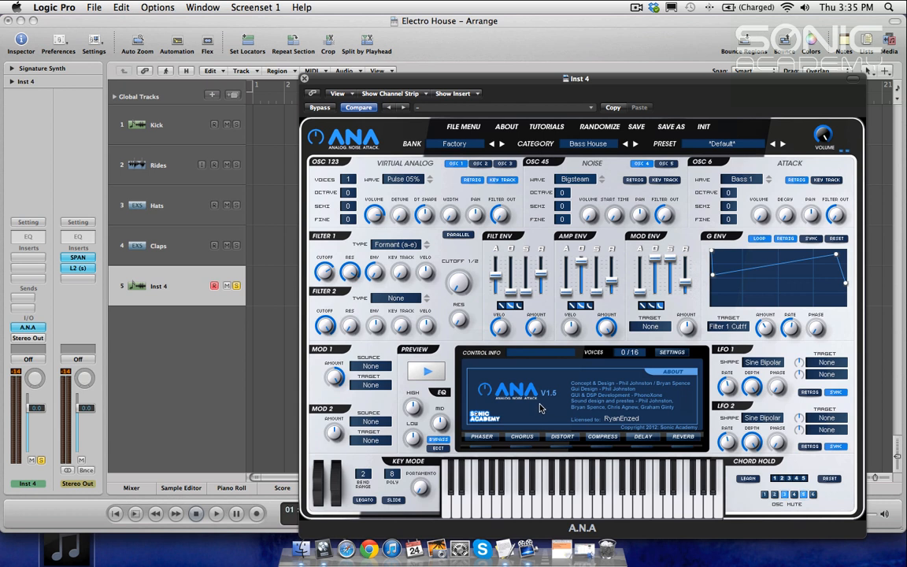
Step: Open the chorus effect and adjust its width and dry/wet mix while the project plays
{"action": "key", "text": "space"}
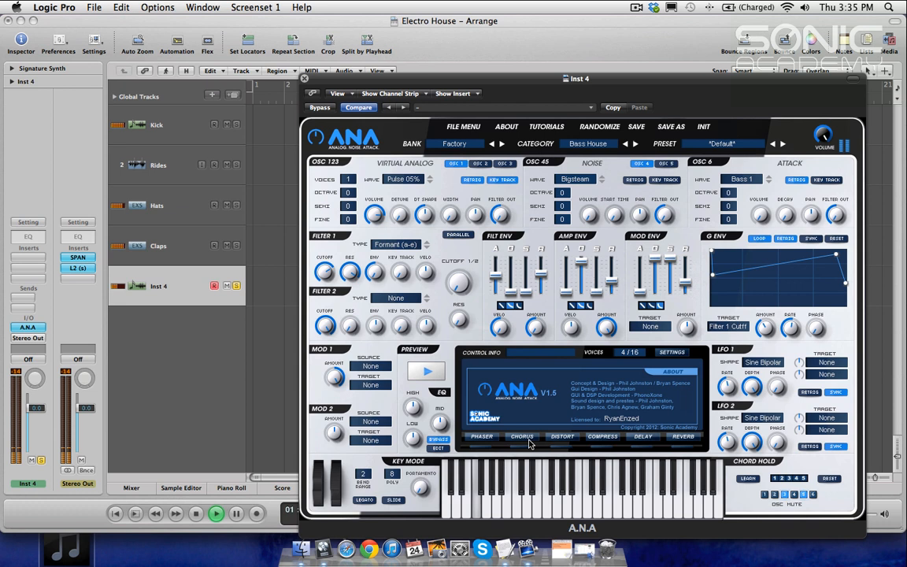
{"action": "left_click", "coordinate": [528, 442]}
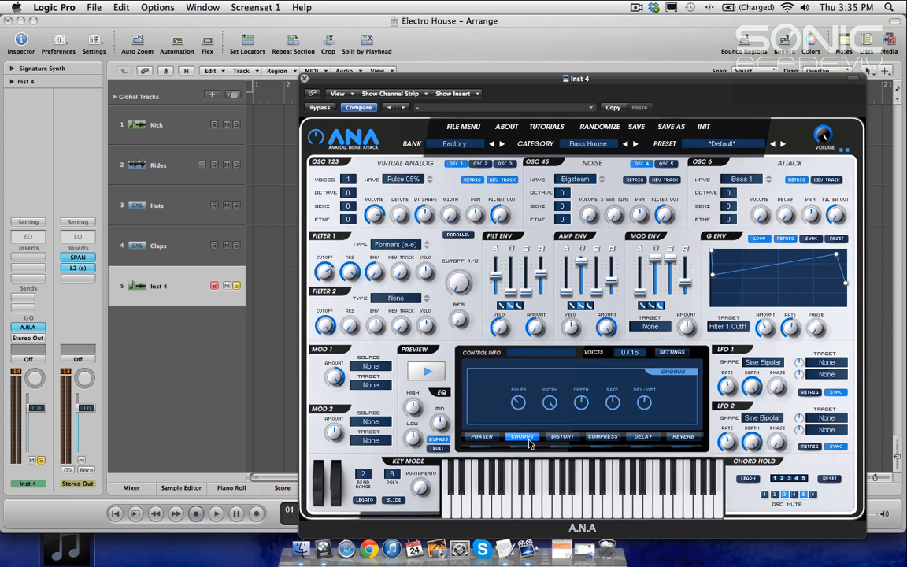
{"action": "key", "text": "space"}
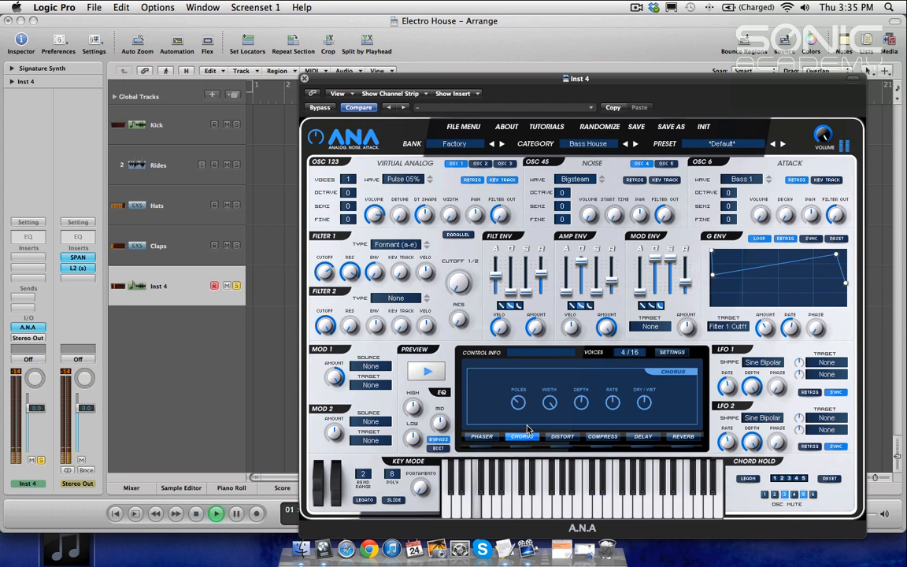
{"action": "left_click", "coordinate": [545, 404]}
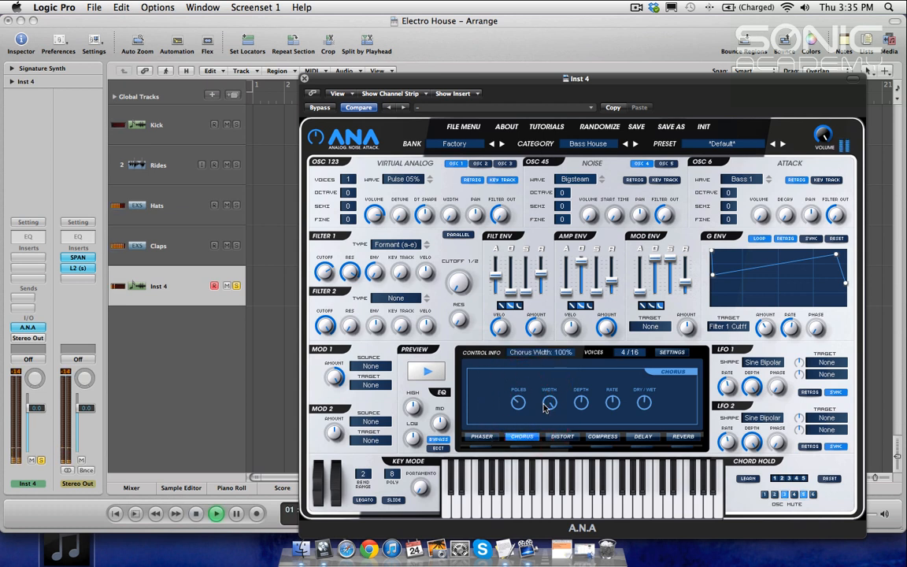
{"action": "left_click_drag", "start_coordinate": [645, 416], "coordinate": [642, 448]}
{"action": "key", "text": "space"}
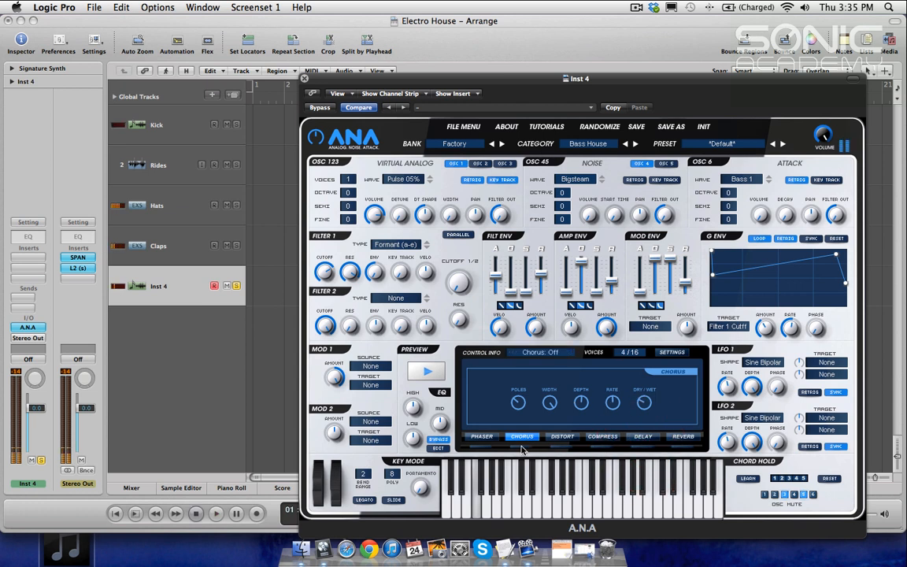
{"action": "key", "text": "space"}
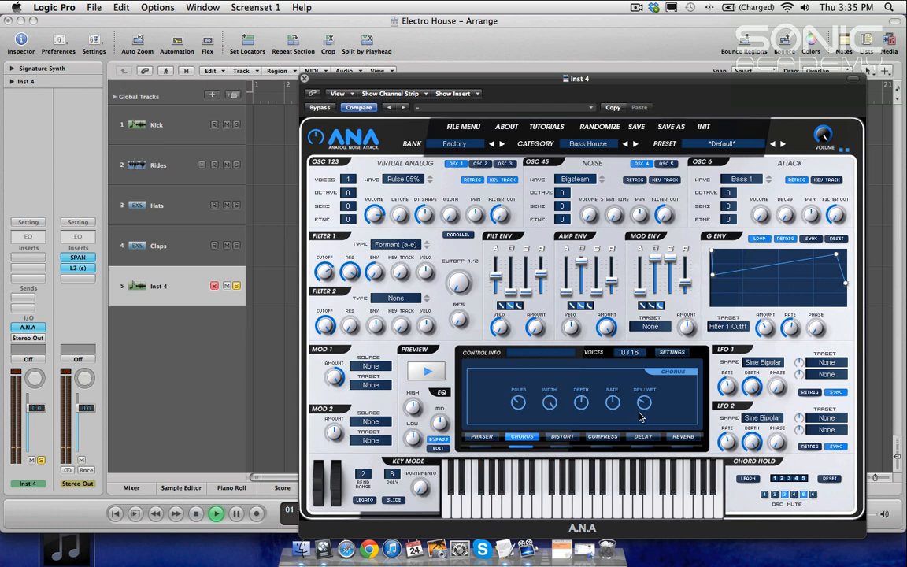
{"action": "left_click_drag", "start_coordinate": [647, 403], "coordinate": [648, 446]}
{"action": "left_click", "coordinate": [647, 405]}
{"action": "left_click_drag", "start_coordinate": [646, 399], "coordinate": [642, 365]}
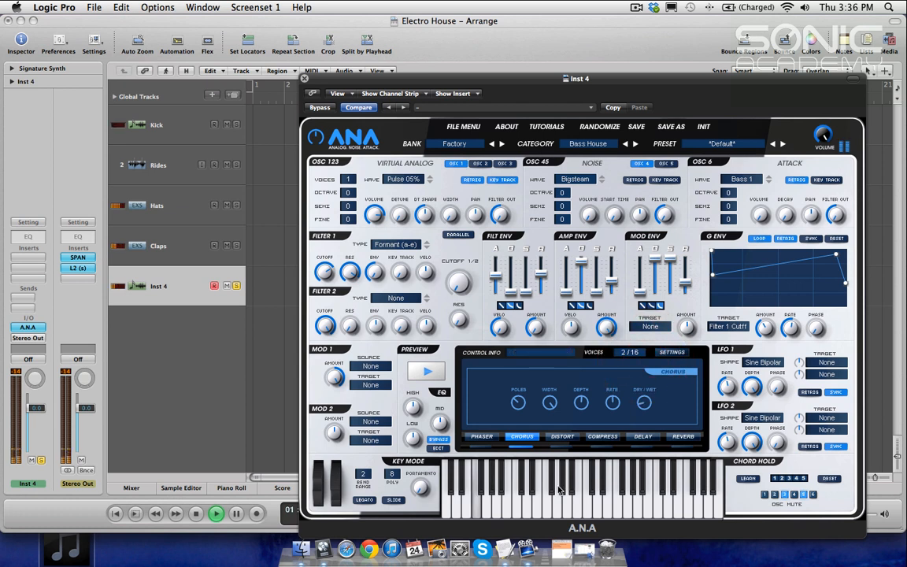
Step: Open the distortion effect and turn up its dry/wet mix and excite knobs
{"action": "left_click", "coordinate": [564, 439]}
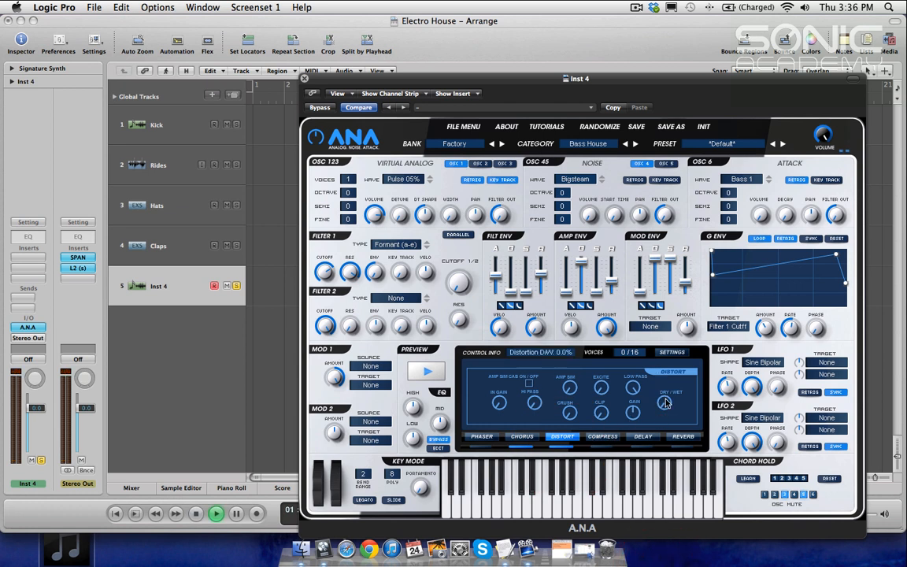
{"action": "key", "text": "space"}
{"action": "left_click_drag", "start_coordinate": [666, 405], "coordinate": [670, 356]}
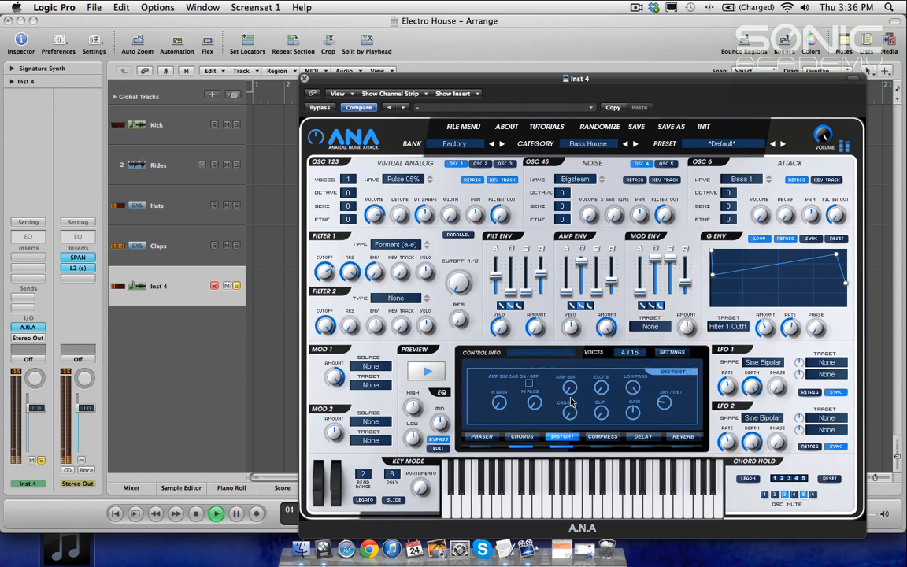
{"action": "left_click", "coordinate": [601, 386]}
{"action": "left_click_drag", "start_coordinate": [605, 369], "coordinate": [606, 370]}
{"action": "left_click_drag", "start_coordinate": [664, 402], "coordinate": [664, 305]}
Step: Set the distortion excite to 23%, gain out to 6.4 dB and dry/wet mix to 75%
{"action": "left_click_drag", "start_coordinate": [601, 390], "coordinate": [601, 387]}
{"action": "left_click_drag", "start_coordinate": [615, 289], "coordinate": [603, 369]}
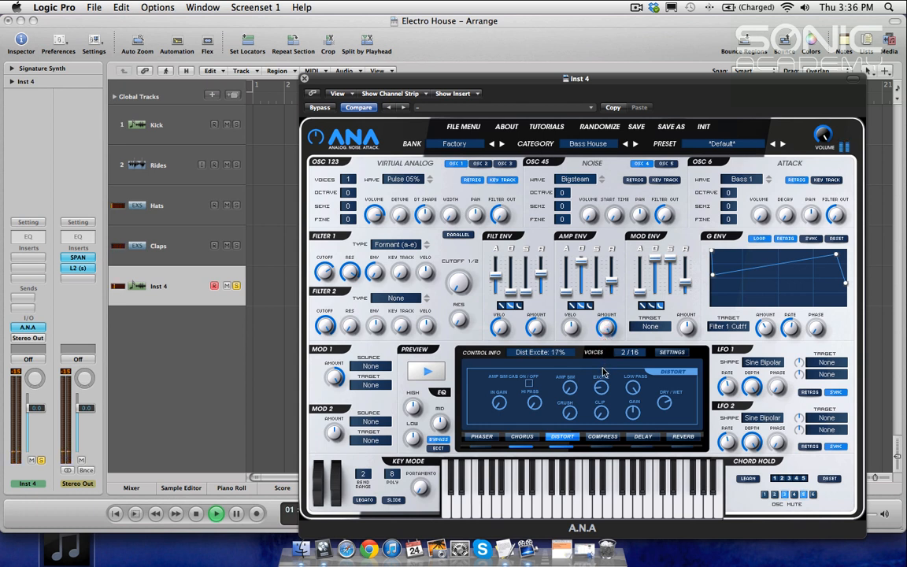
{"action": "left_click_drag", "start_coordinate": [600, 408], "coordinate": [600, 374]}
{"action": "left_click_drag", "start_coordinate": [609, 226], "coordinate": [618, 259]}
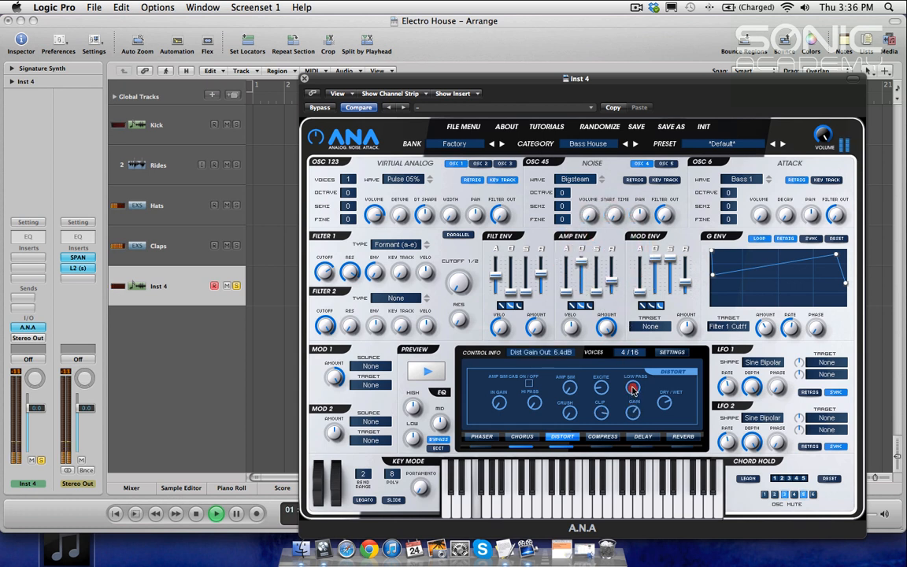
{"action": "left_click_drag", "start_coordinate": [632, 387], "coordinate": [602, 395]}
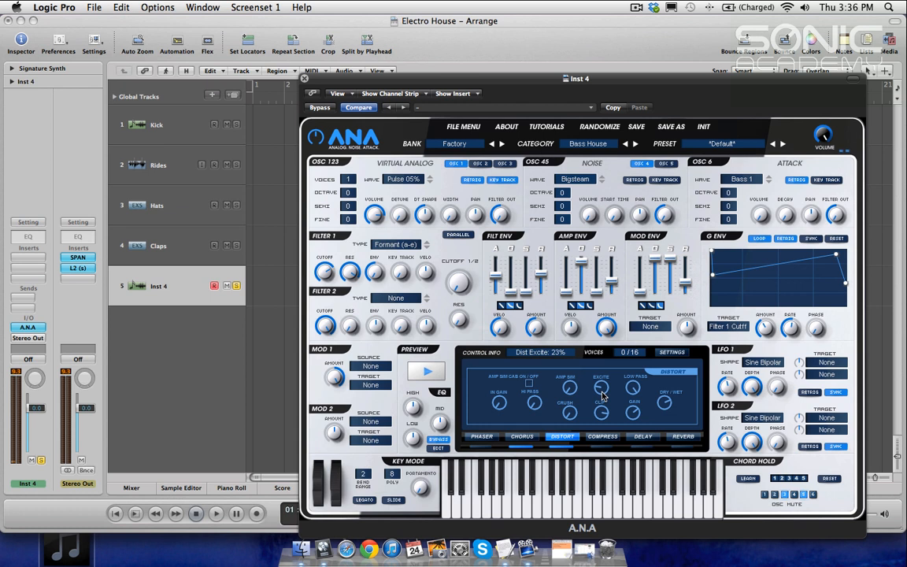
{"action": "key", "text": "space"}
{"action": "mouse_move", "coordinate": [671, 403]}
{"action": "left_mouse_down"}
{"action": "mouse_move", "coordinate": [668, 485]}
{"action": "mouse_move", "coordinate": [661, 390]}
{"action": "mouse_move", "coordinate": [664, 403]}
{"action": "left_mouse_up"}
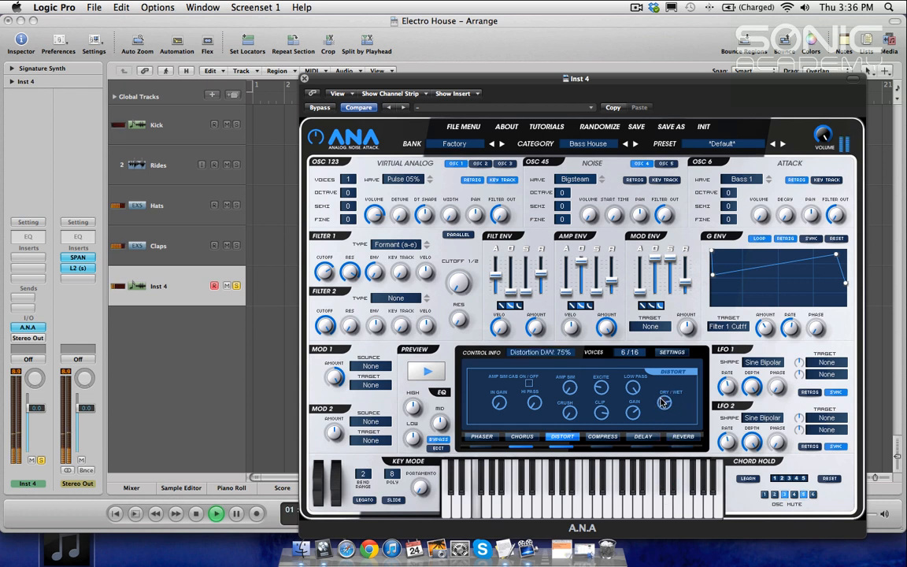
Step: Open the reverb effect and set its mix level to 31%
{"action": "left_click", "coordinate": [682, 438]}
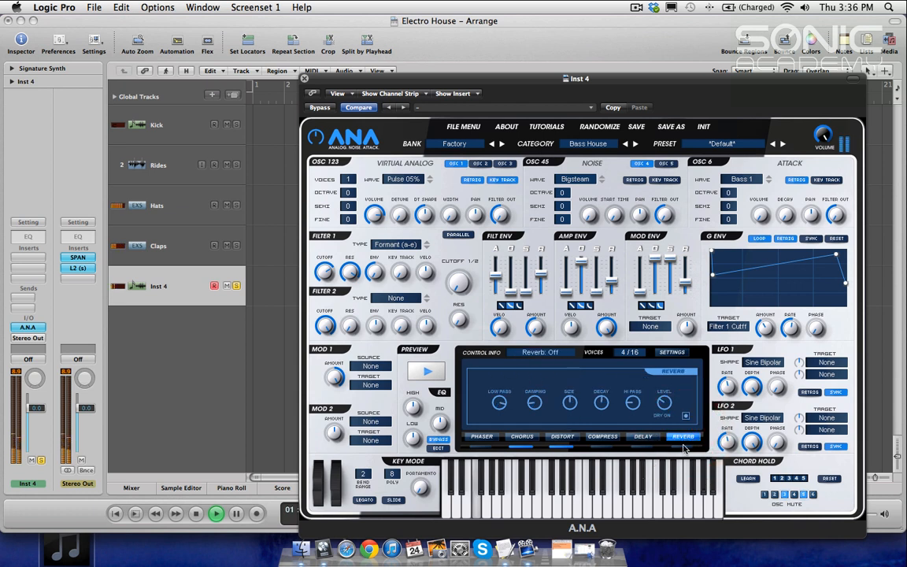
{"action": "left_click", "coordinate": [664, 403]}
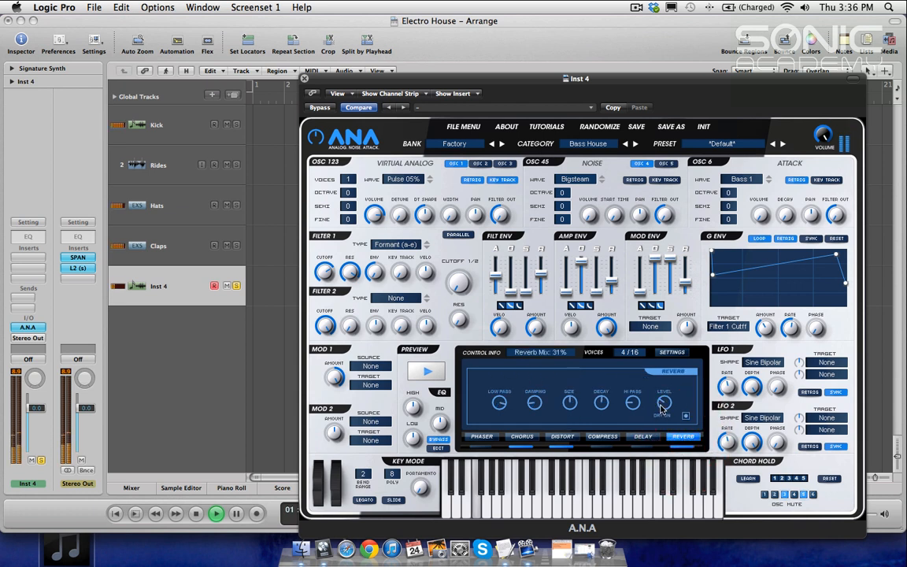
Step: Lower the reverb level, raise its decay and set the reverb damping to 600Hz
{"action": "left_click_drag", "start_coordinate": [662, 408], "coordinate": [661, 447]}
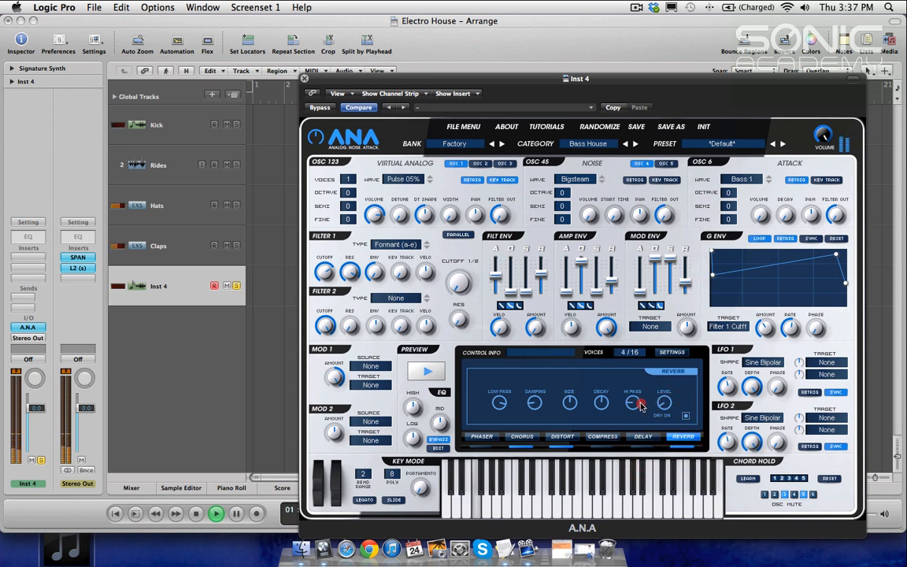
{"action": "left_click", "coordinate": [601, 402]}
{"action": "left_click_drag", "start_coordinate": [601, 402], "coordinate": [601, 371]}
{"action": "left_click_drag", "start_coordinate": [571, 404], "coordinate": [571, 472]}
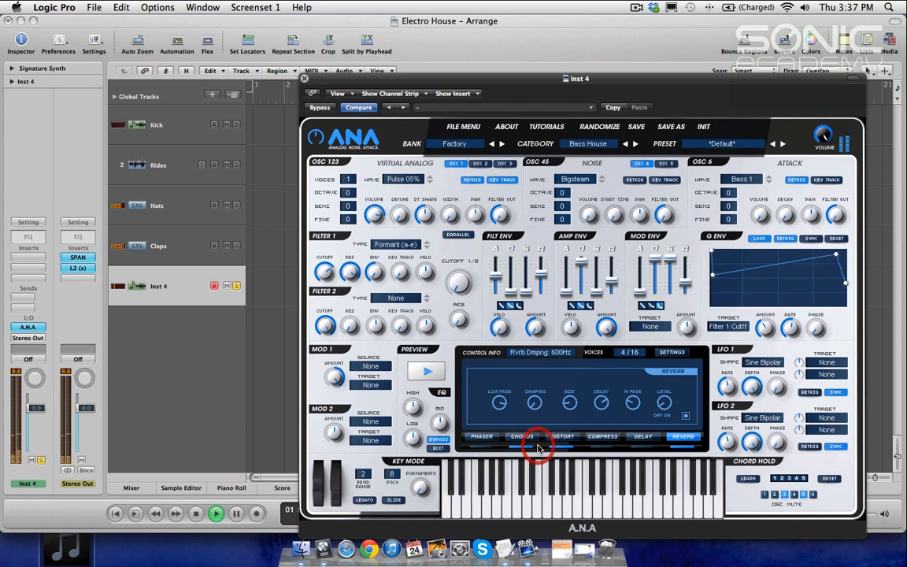
Step: Set the synth's pitch bend range to 12 while replaying the project
{"action": "mouse_move", "coordinate": [573, 402]}
{"action": "key", "text": "space"}
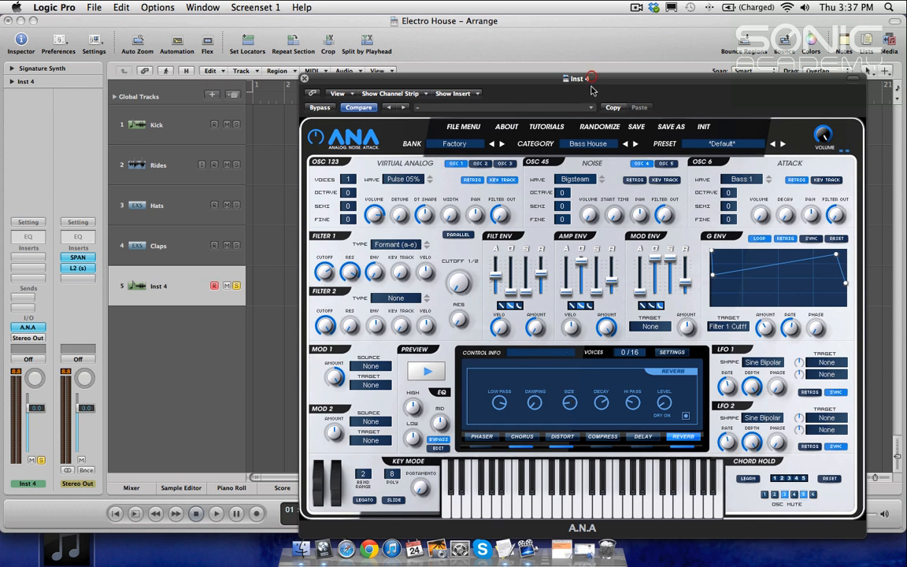
{"action": "key", "text": "space"}
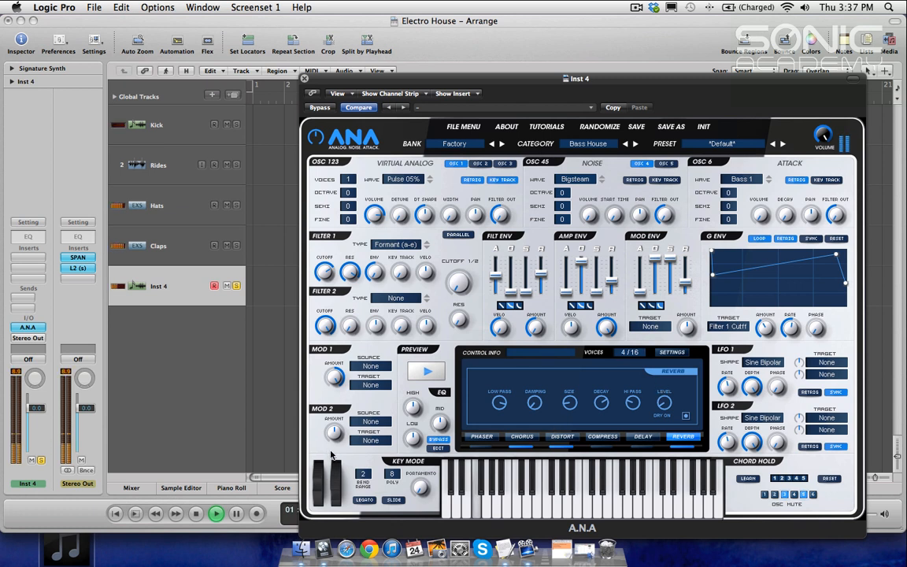
{"action": "left_click_drag", "start_coordinate": [363, 474], "coordinate": [371, 391]}
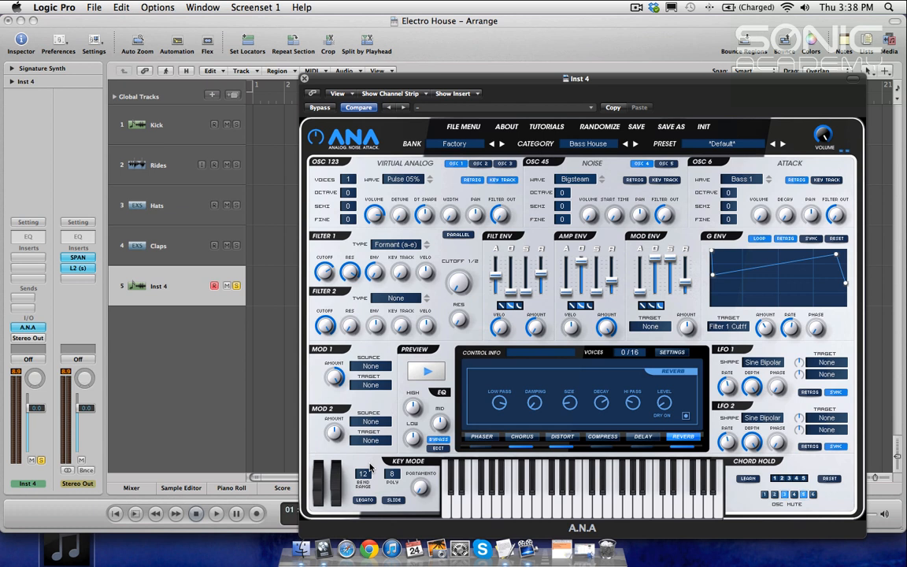
{"action": "key", "text": "space"}
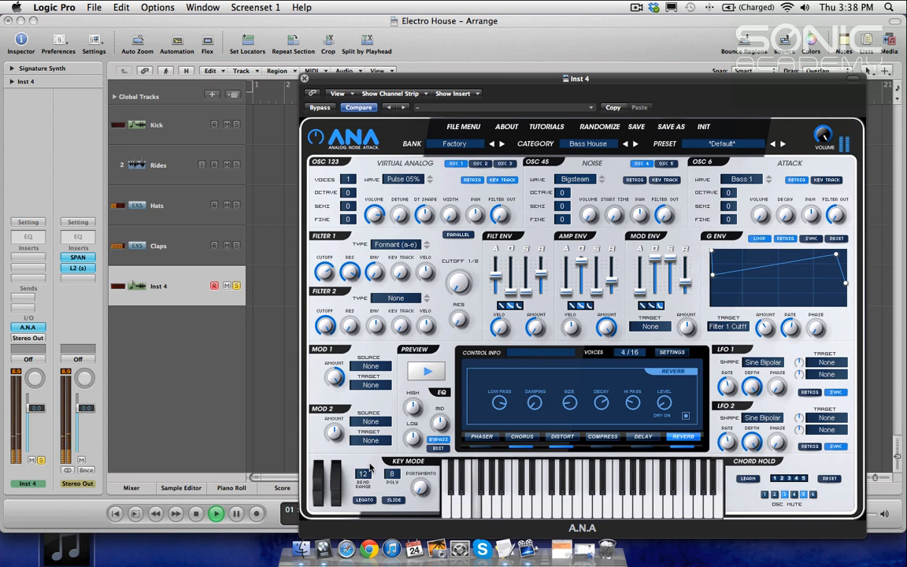
{"action": "key", "text": "space"}
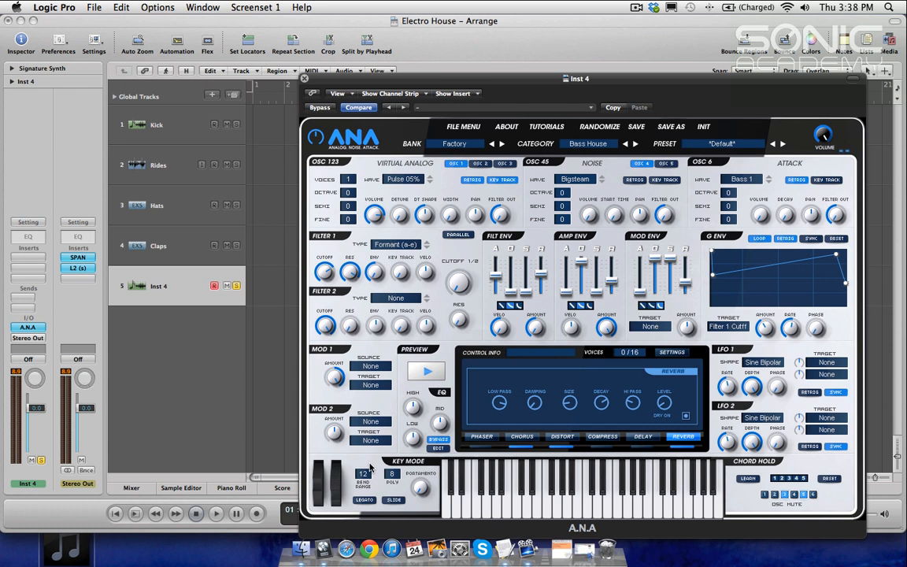
Step: Close the synth window, unsolo Inst 4 and mute the Claps track while the project plays
{"action": "left_click", "coordinate": [304, 78]}
{"action": "left_click", "coordinate": [236, 285]}
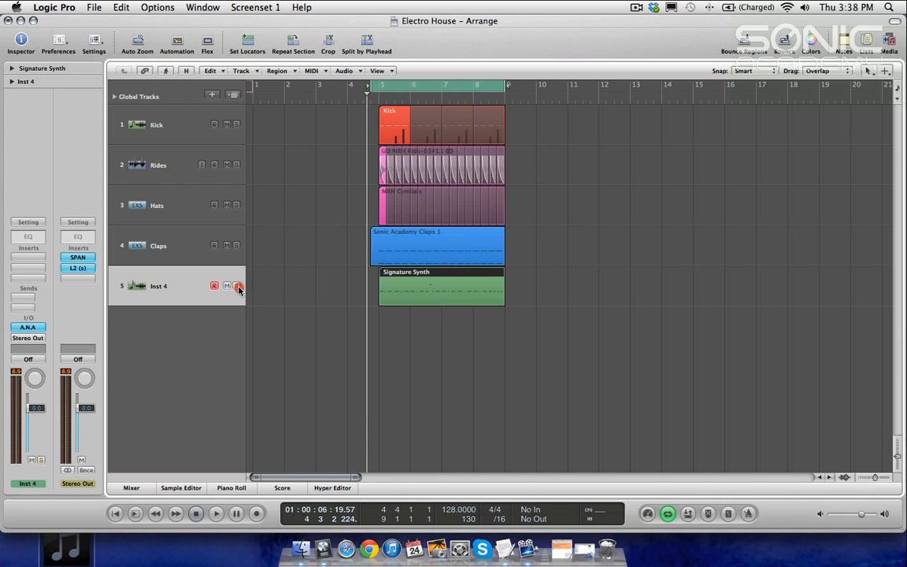
{"action": "key", "text": "space"}
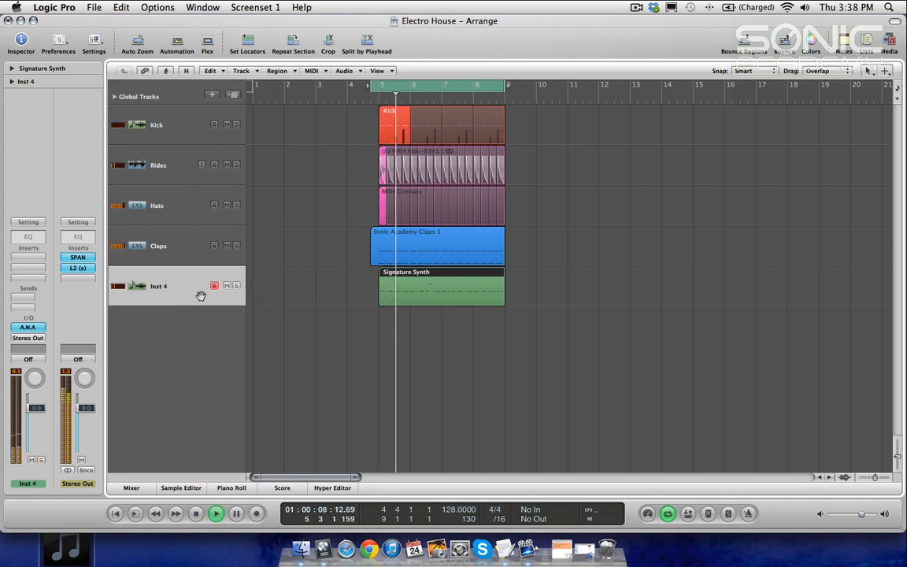
{"action": "left_click", "coordinate": [227, 245]}
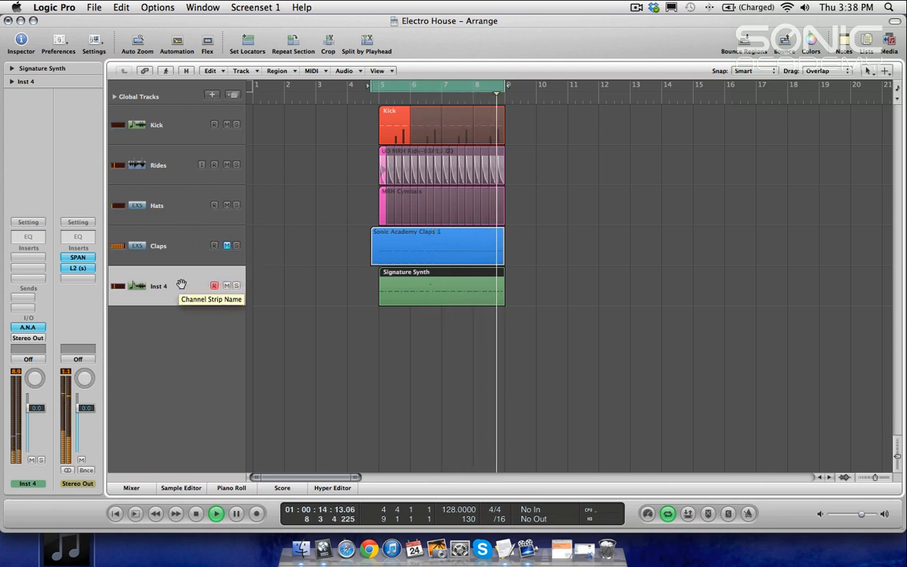
{"action": "key", "text": "space"}
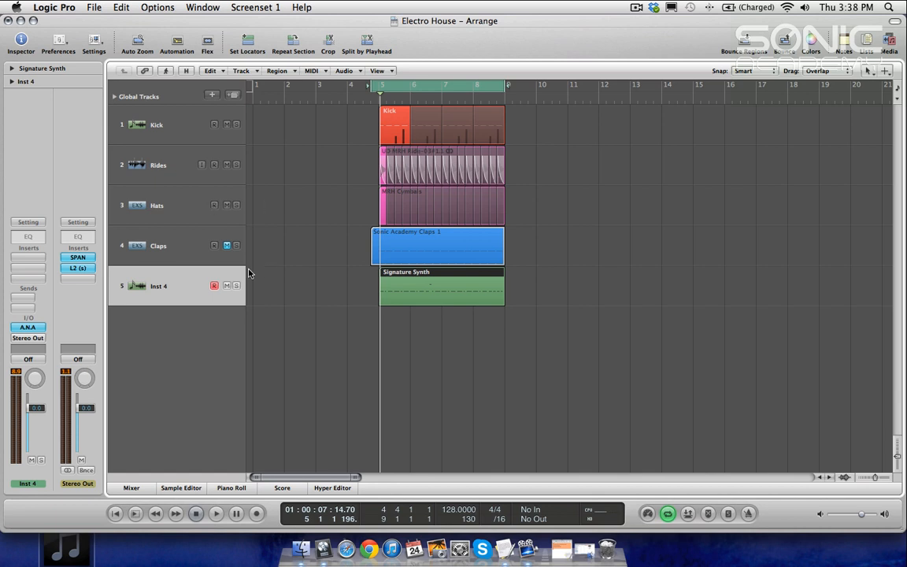
Step: Create one new software instrument track below the Kick track
{"action": "left_click", "coordinate": [145, 128]}
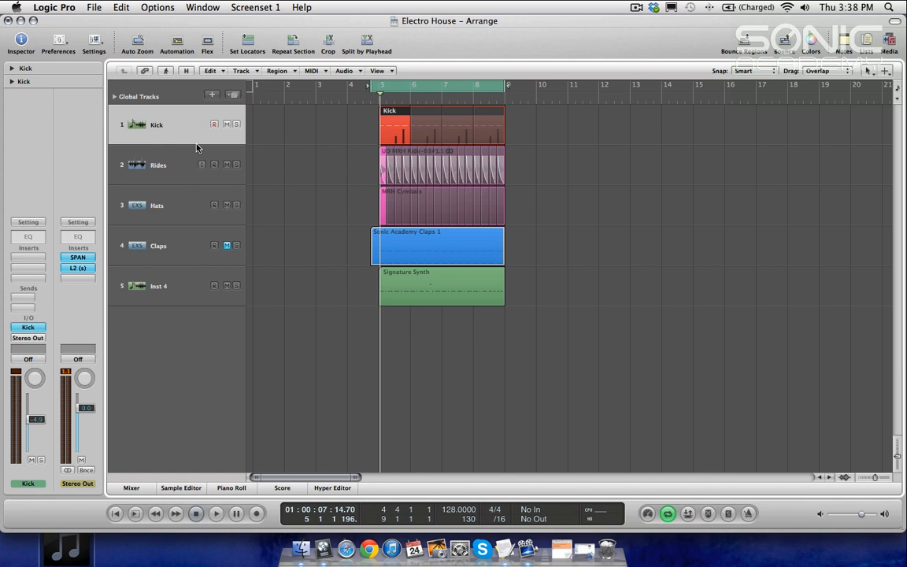
{"action": "left_click", "coordinate": [212, 96]}
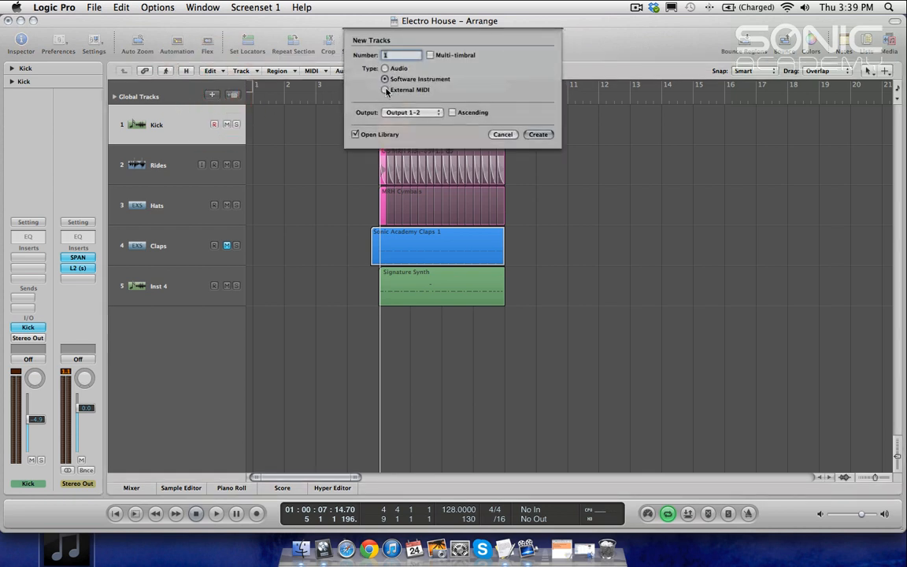
{"action": "key", "text": "Return"}
Step: Move the new track to the top of the track list and rename it Trigger
{"action": "left_click_drag", "start_coordinate": [143, 164], "coordinate": [157, 114]}
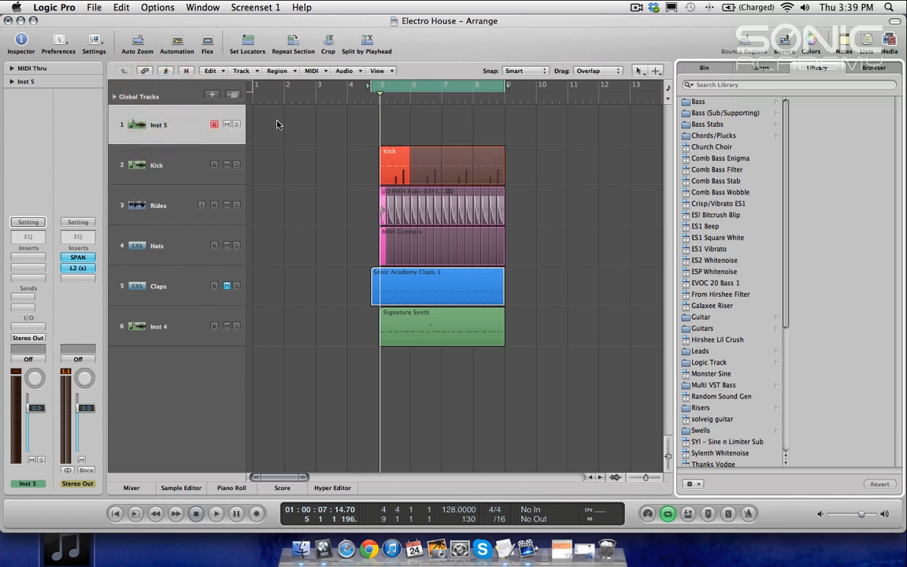
{"action": "double_click", "coordinate": [165, 127]}
{"action": "type", "text": "Trig"}
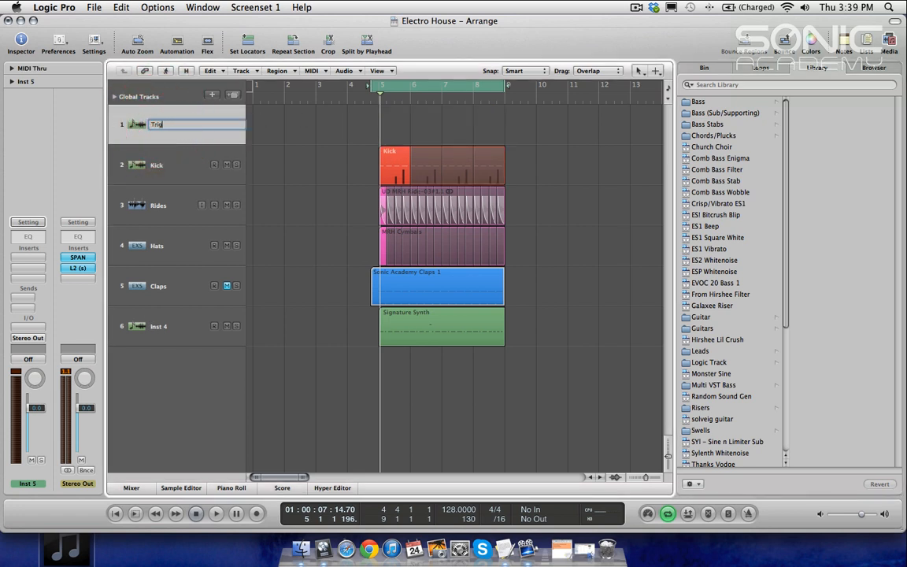
{"action": "key", "text": "Return"}
Step: Load the Sonic Academy Kick instrument on the Trigger track and turn down its sub volume
{"action": "left_click", "coordinate": [22, 329]}
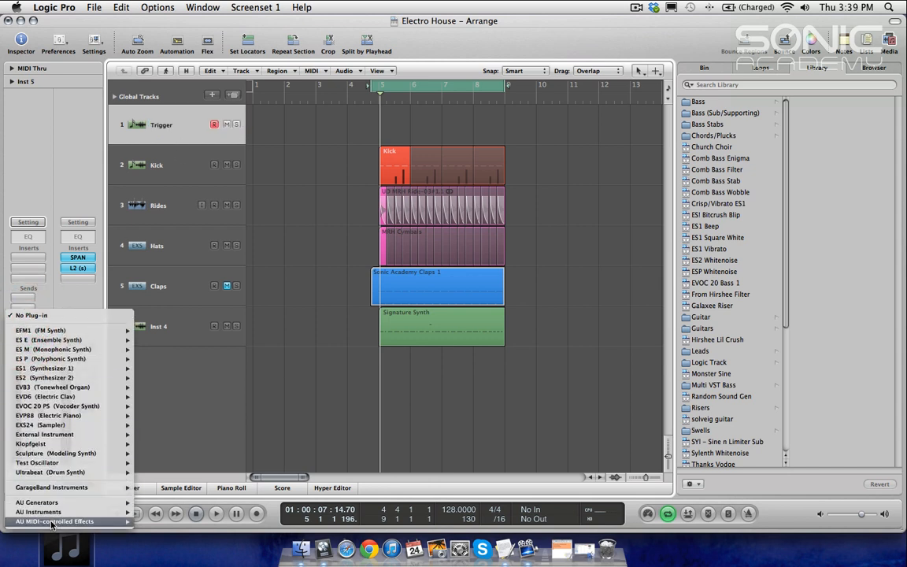
{"action": "mouse_move", "coordinate": [56, 514]}
{"action": "mouse_move", "coordinate": [188, 485]}
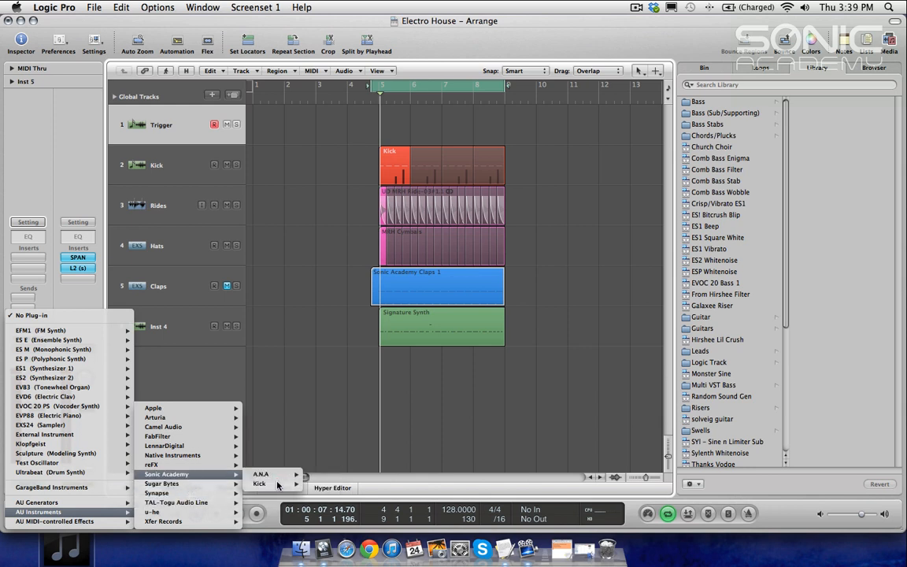
{"action": "left_click", "coordinate": [259, 475]}
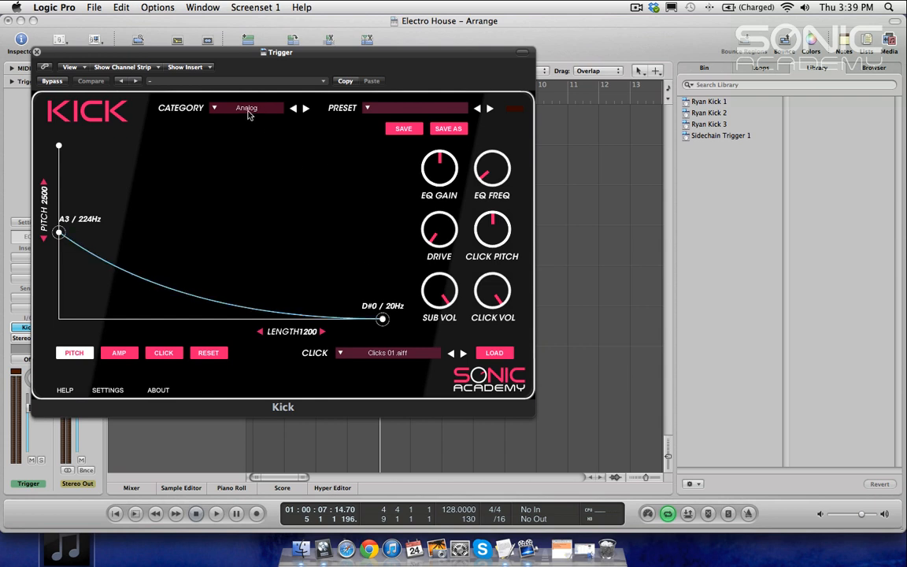
{"action": "left_click_drag", "start_coordinate": [449, 299], "coordinate": [457, 480]}
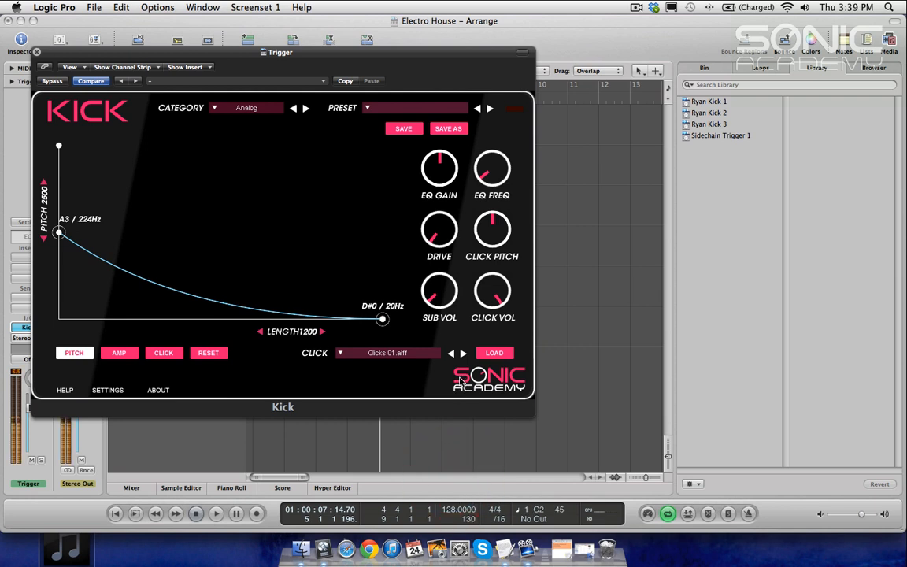
{"action": "left_click_drag", "start_coordinate": [439, 302], "coordinate": [443, 345]}
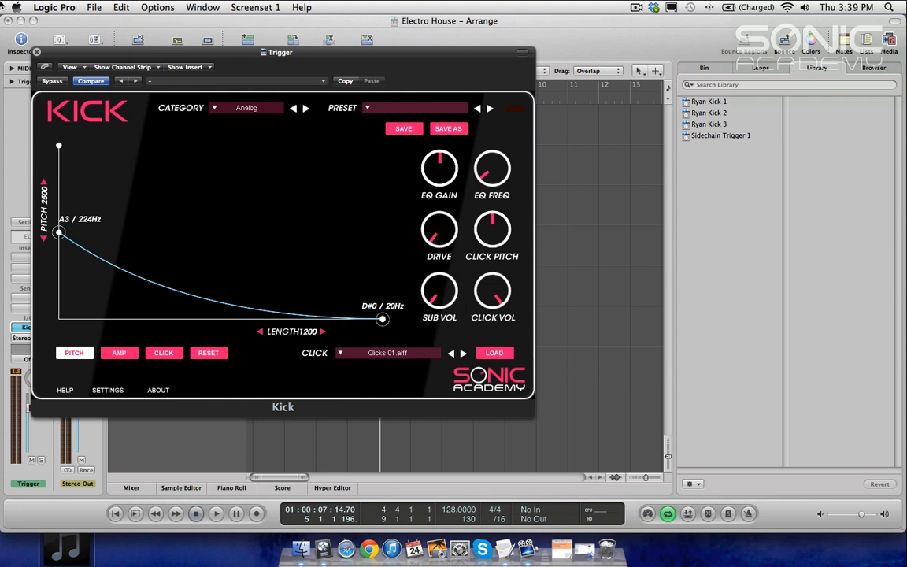
{"action": "left_click", "coordinate": [36, 52]}
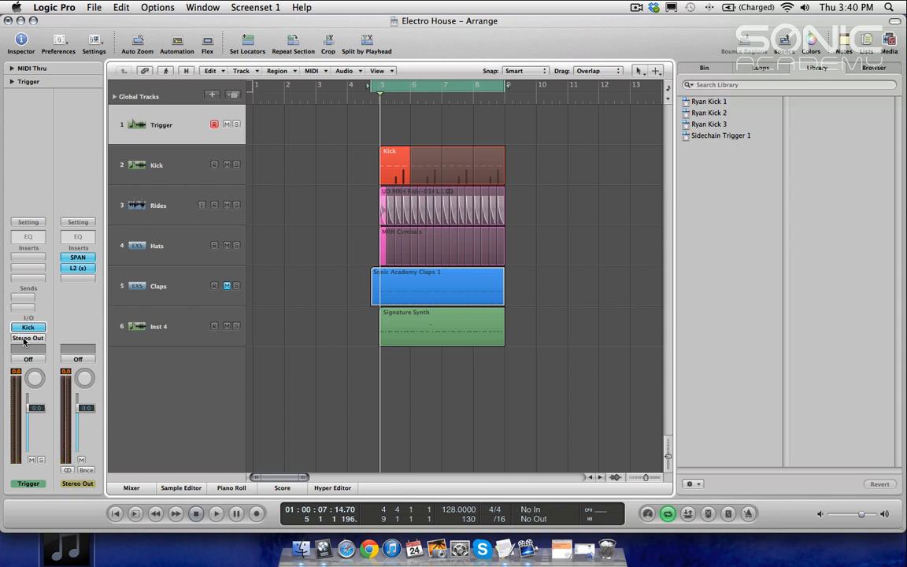
Step: Route the Trigger track's output to Bus 1 and set up the new aux channel's output
{"action": "left_click", "coordinate": [24, 339]}
{"action": "mouse_move", "coordinate": [28, 379]}
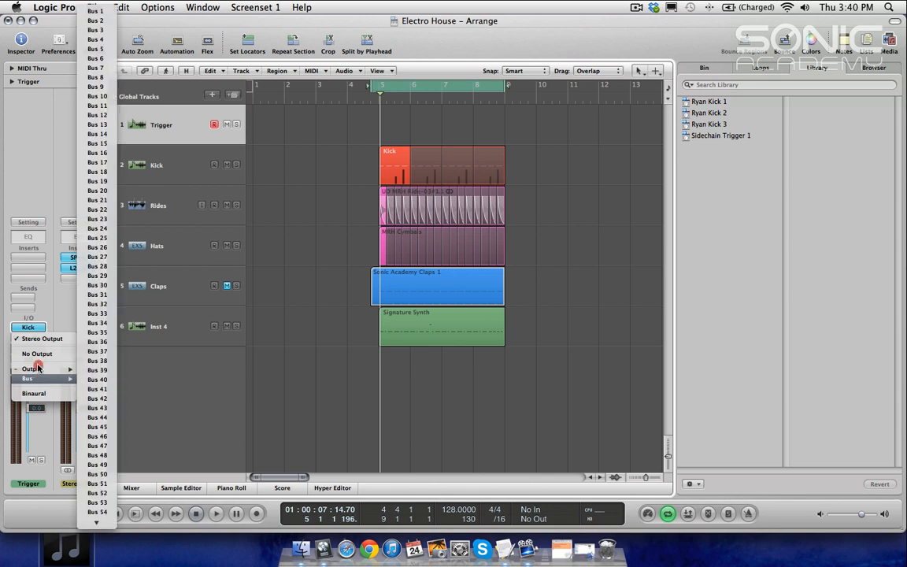
{"action": "left_click", "coordinate": [93, 11]}
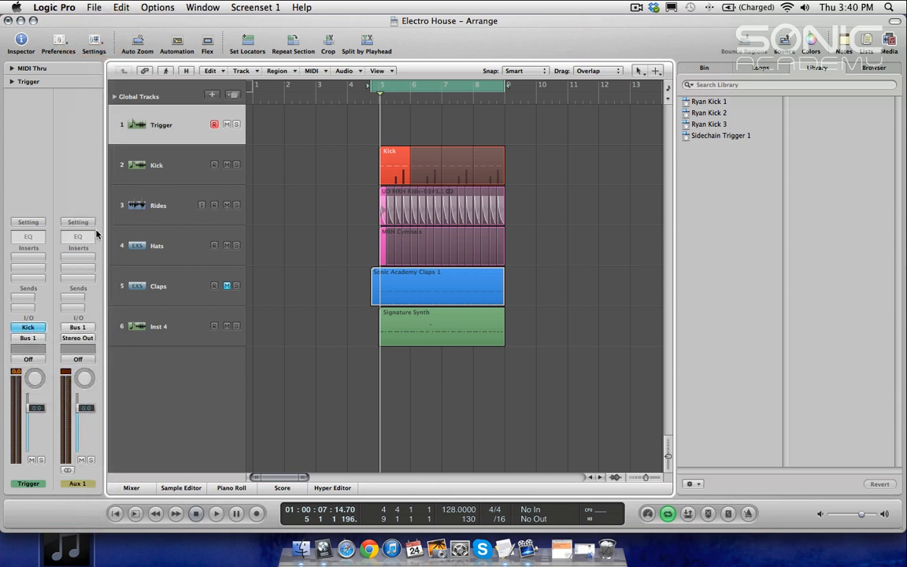
{"action": "left_click", "coordinate": [77, 360]}
{"action": "left_click", "coordinate": [86, 339]}
{"action": "left_click", "coordinate": [86, 339]}
{"action": "left_click", "coordinate": [87, 352]}
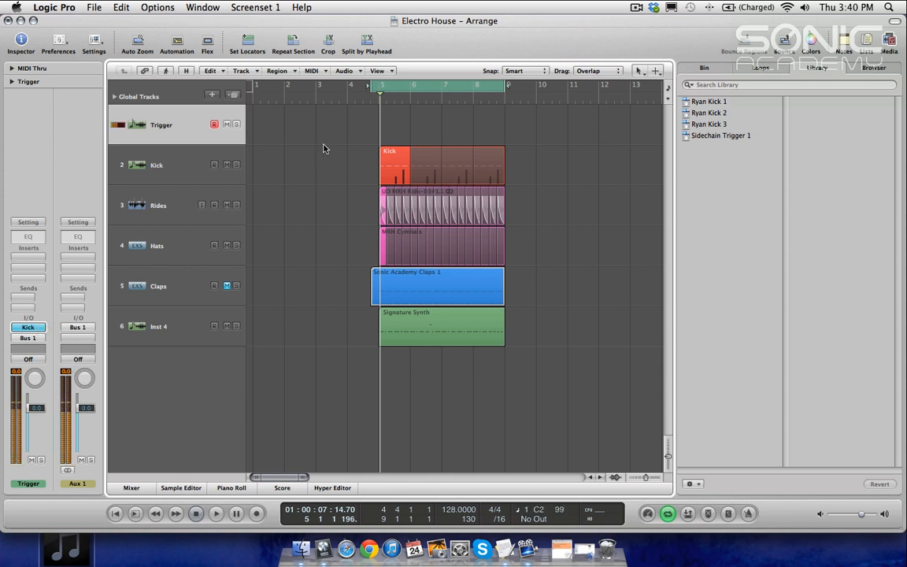
Step: Record a short trigger region and quantize its note in the Piano Roll
{"action": "key", "text": "r"}
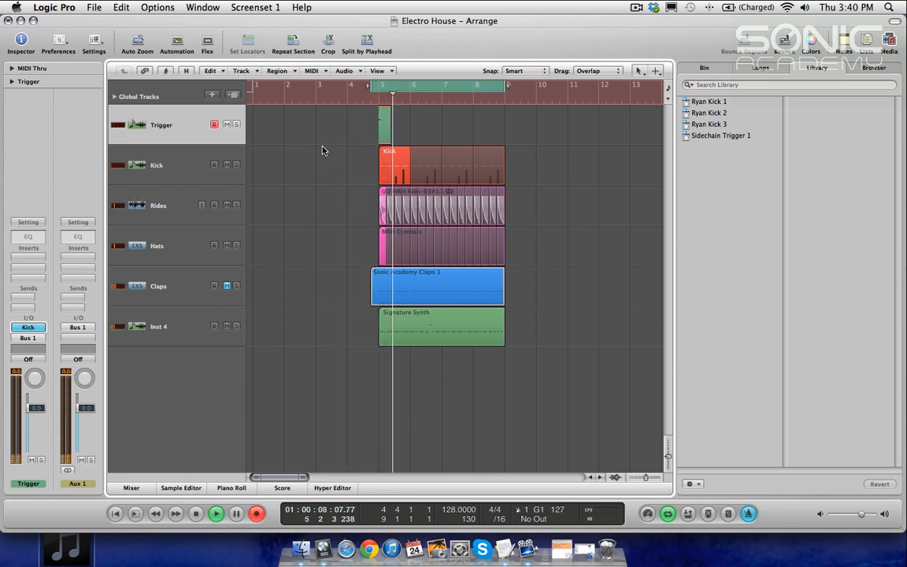
{"action": "key", "text": "space"}
{"action": "double_click", "coordinate": [384, 119]}
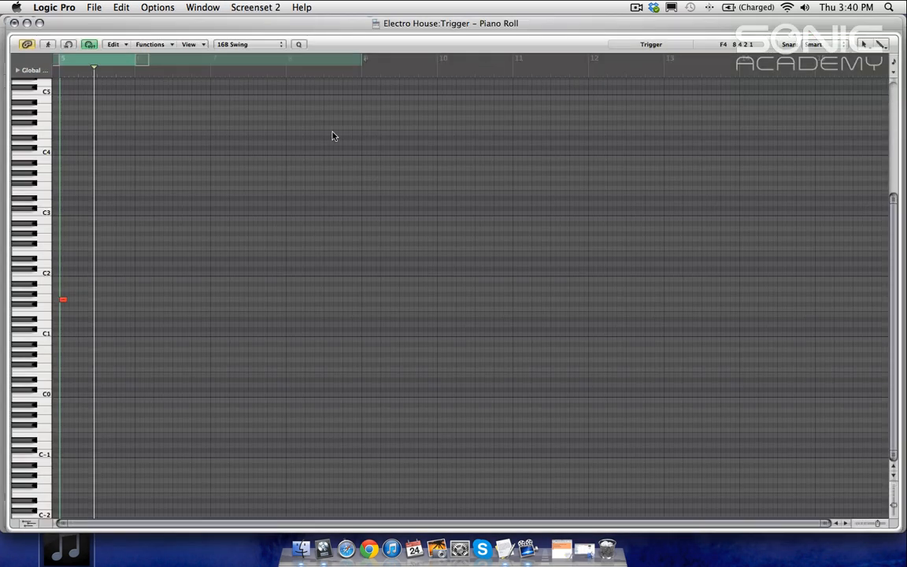
{"action": "left_click_drag", "start_coordinate": [231, 182], "coordinate": [67, 348]}
{"action": "left_click", "coordinate": [89, 300]}
{"action": "left_click", "coordinate": [298, 44]}
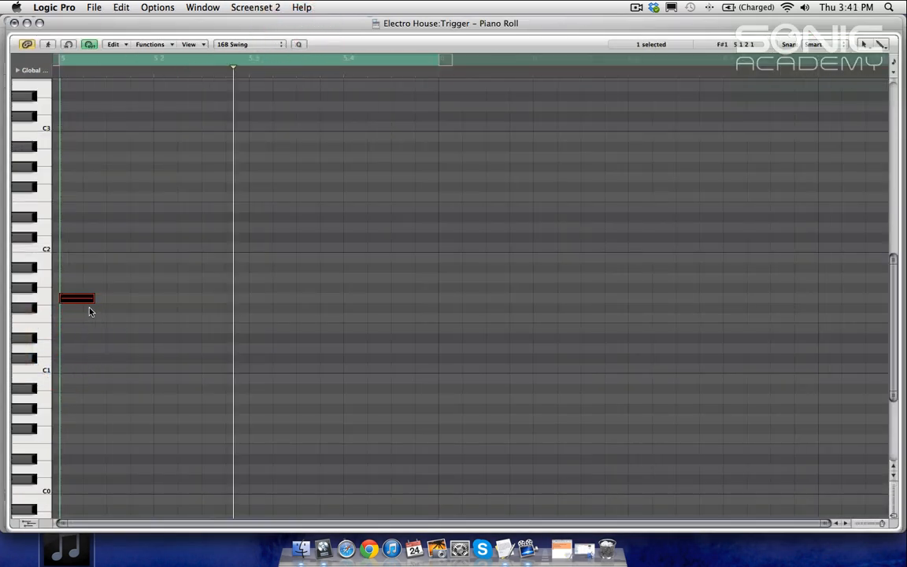
{"action": "left_click_drag", "start_coordinate": [98, 311], "coordinate": [105, 312]}
{"action": "left_click", "coordinate": [158, 281], "text": "ctrl+alt"}
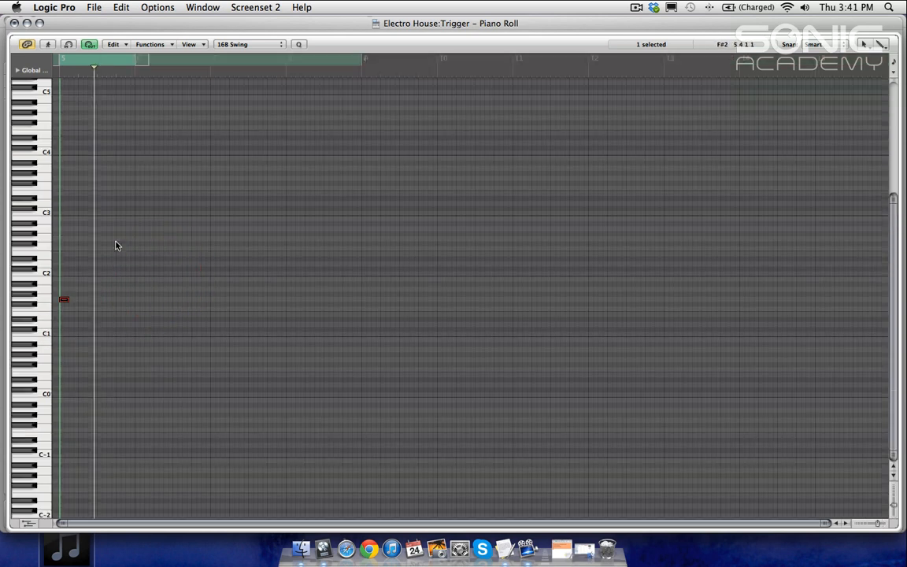
{"action": "key", "text": "1"}
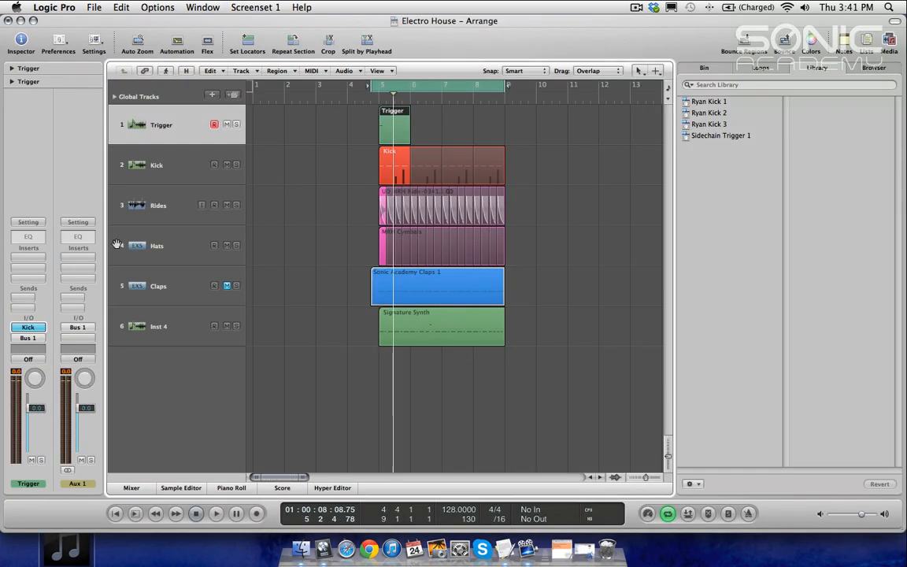
Step: Loop the trigger region across bar 5 and convert the loops into four one-beat regions
{"action": "left_click", "coordinate": [420, 159], "text": "ctrl+alt"}
{"action": "left_click_drag", "start_coordinate": [356, 112], "coordinate": [478, 129]}
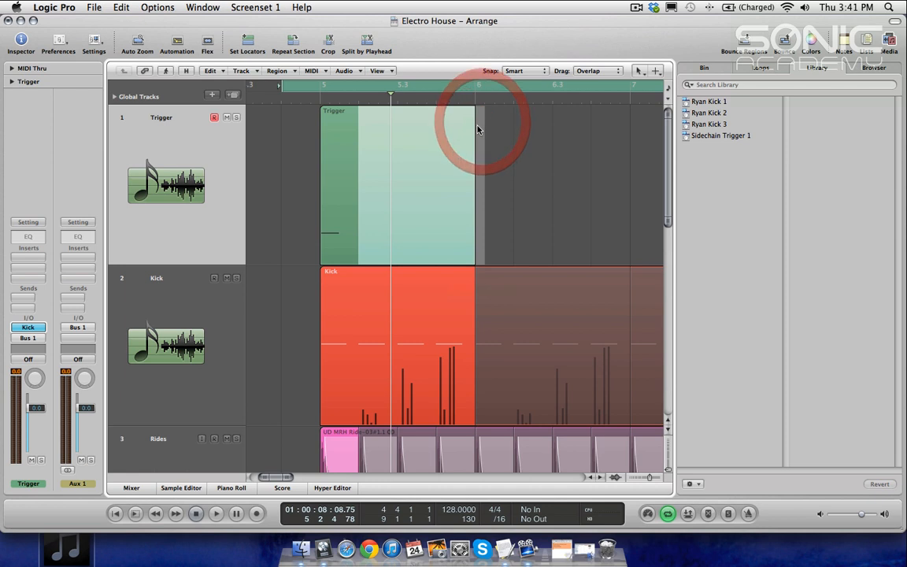
{"action": "key", "text": "Delete"}
{"action": "left_click_drag", "start_coordinate": [361, 112], "coordinate": [476, 130]}
{"action": "left_click", "coordinate": [310, 207]}
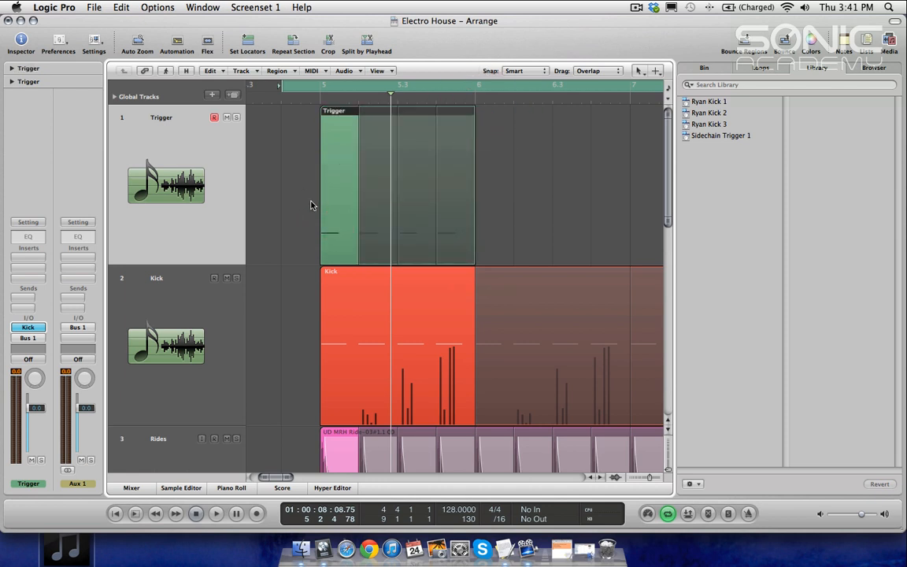
{"action": "key", "text": "ctrl+l"}
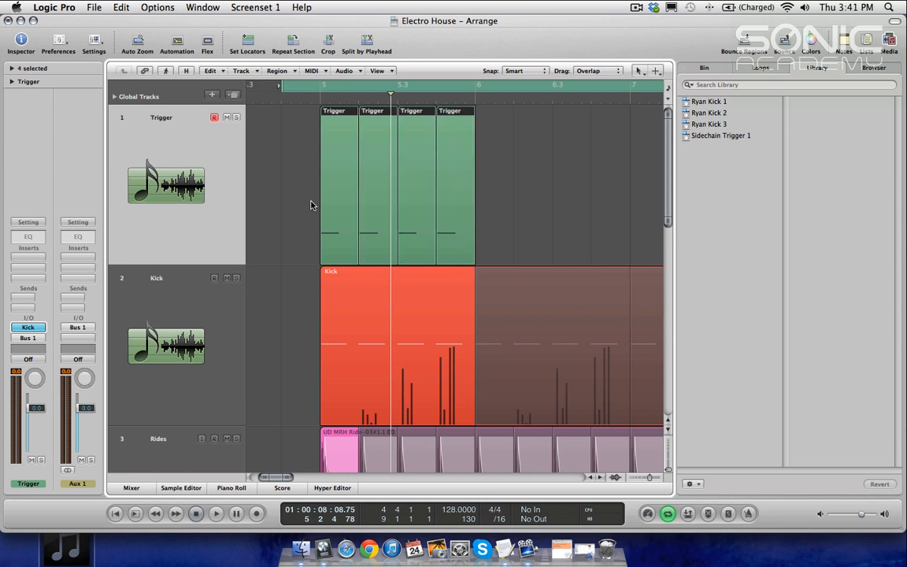
Step: Join the four one-beat trigger regions back into one region
{"action": "left_click", "coordinate": [489, 161], "text": "ctrl+alt"}
{"action": "left_click", "coordinate": [361, 134]}
{"action": "key", "text": "super+j"}
Step: Loop the trigger region up to bar 9 and convert the loops into four one-bar regions
{"action": "left_click", "coordinate": [365, 116]}
{"action": "left_click_drag", "start_coordinate": [409, 110], "coordinate": [504, 122]}
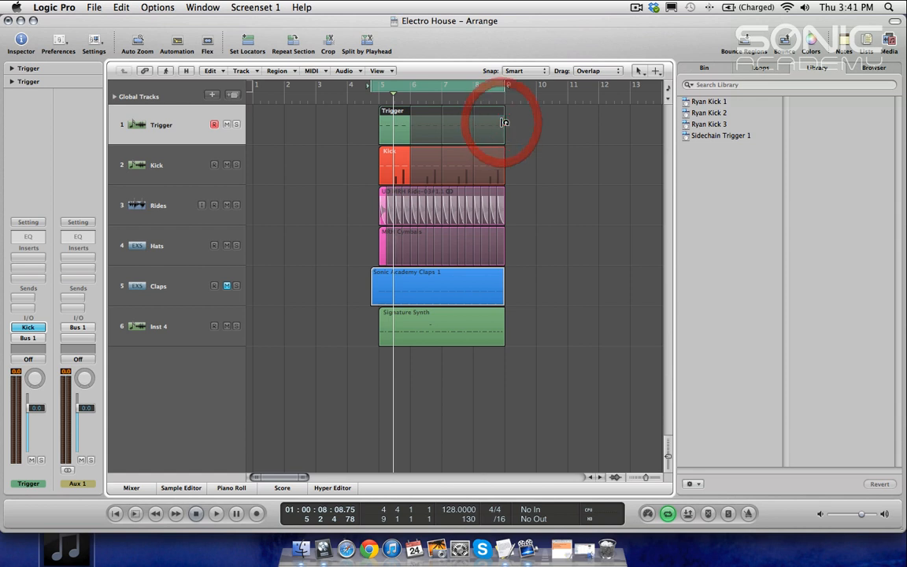
{"action": "key", "text": "ctrl+l"}
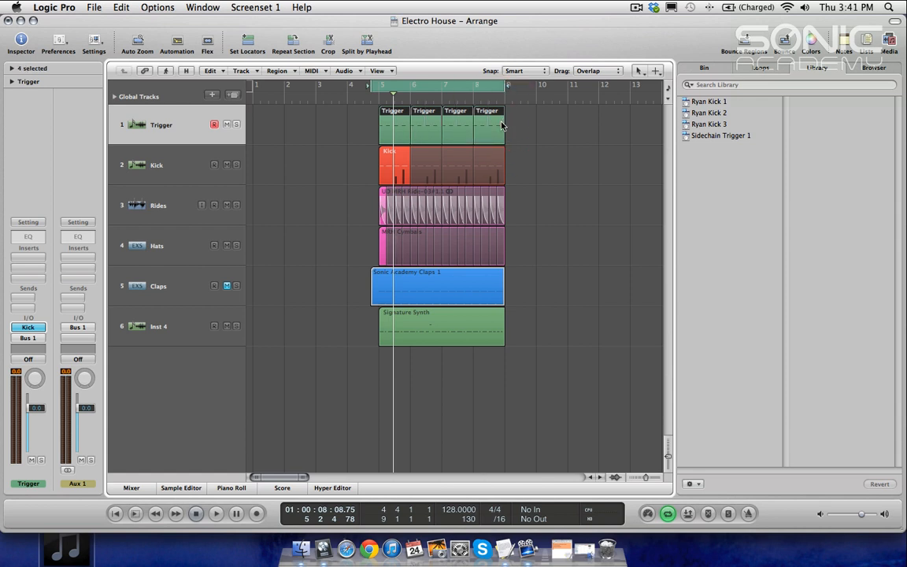
{"action": "right_click", "coordinate": [489, 123]}
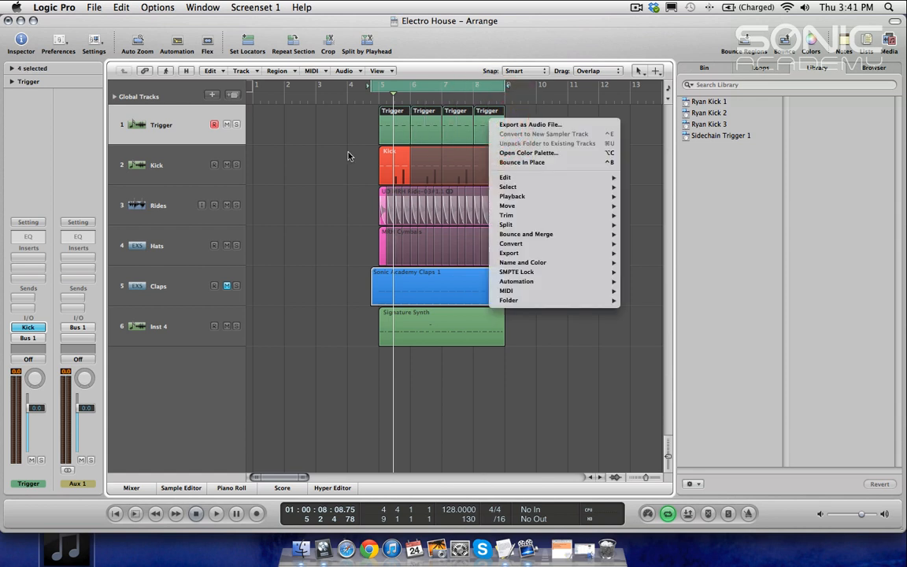
{"action": "mouse_move", "coordinate": [548, 240]}
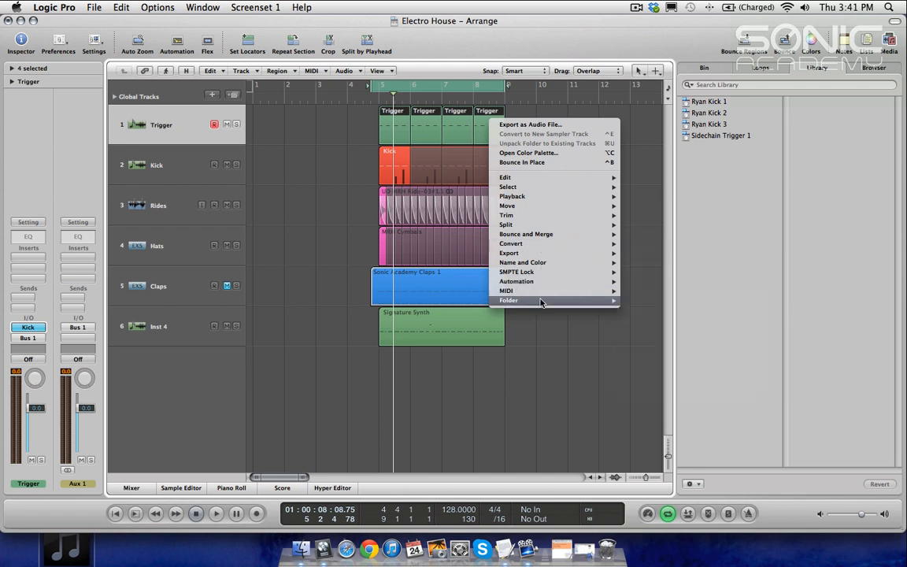
{"action": "mouse_move", "coordinate": [541, 293]}
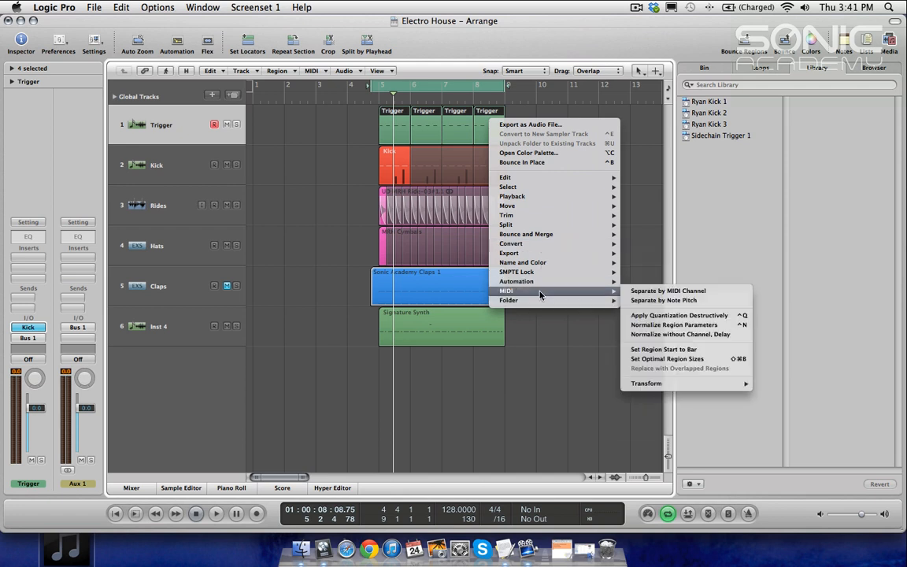
{"action": "left_click", "coordinate": [314, 177]}
Step: Select the four one-bar trigger regions and join them into a single region
{"action": "left_click_drag", "start_coordinate": [325, 120], "coordinate": [550, 132]}
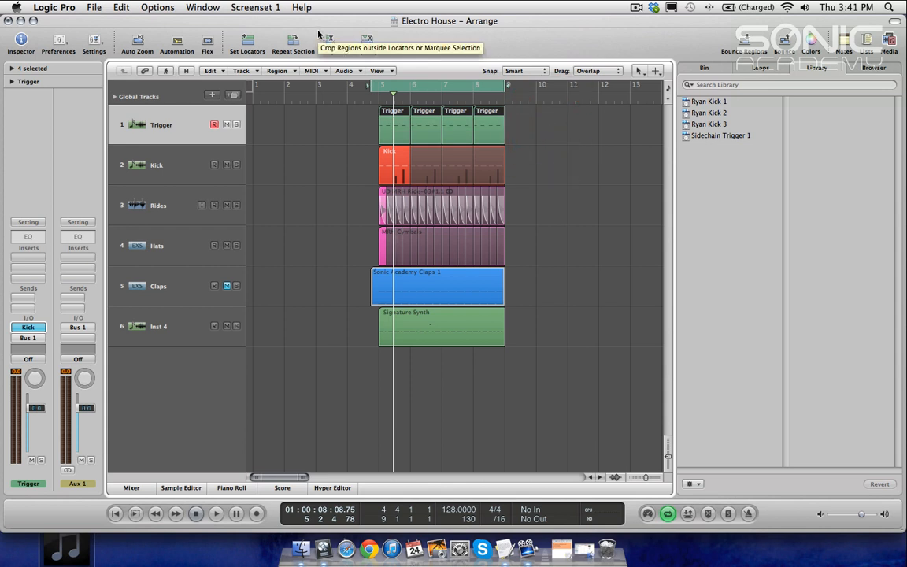
{"action": "key", "text": "="}
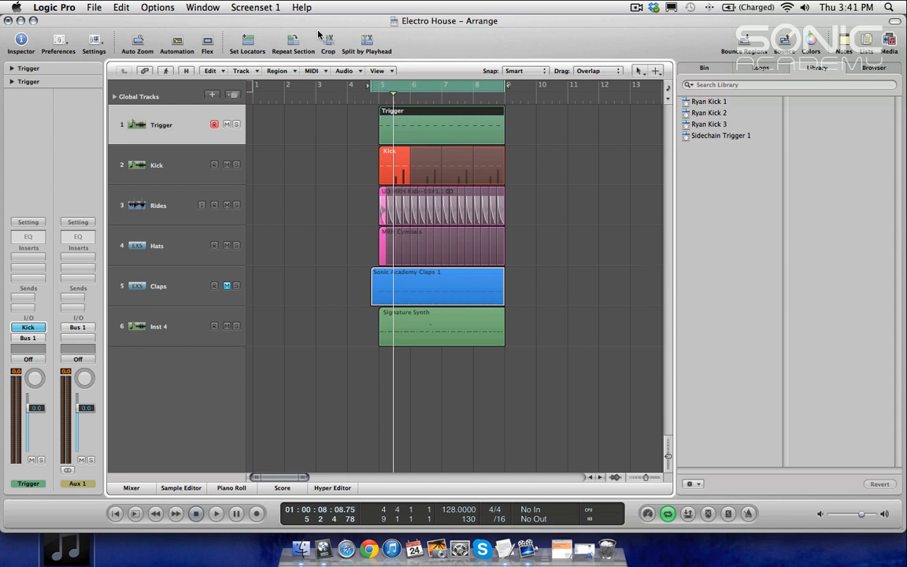
Step: Color the joined Trigger region black
{"action": "left_click_drag", "start_coordinate": [347, 121], "coordinate": [388, 123]}
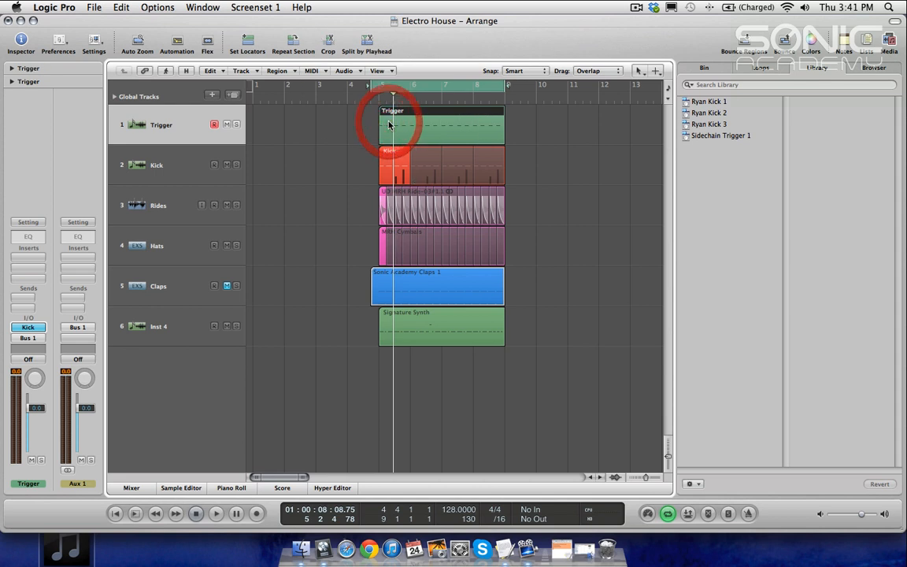
{"action": "key", "text": "alt+c"}
{"action": "left_click", "coordinate": [278, 228]}
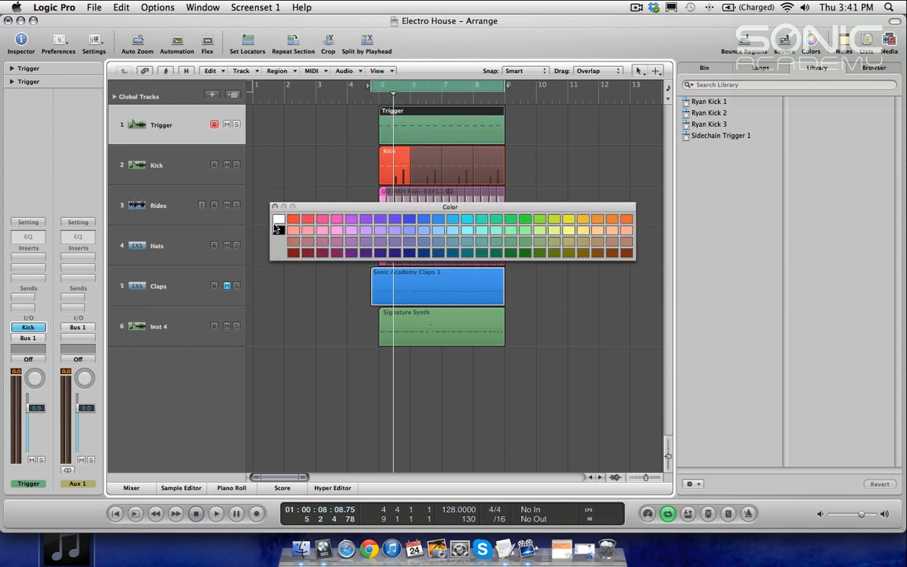
{"action": "left_click", "coordinate": [278, 228]}
{"action": "left_click", "coordinate": [274, 206]}
Step: Insert a Compressor on the Inst 4 track and set its side chain input to Bus 1
{"action": "left_click", "coordinate": [285, 156]}
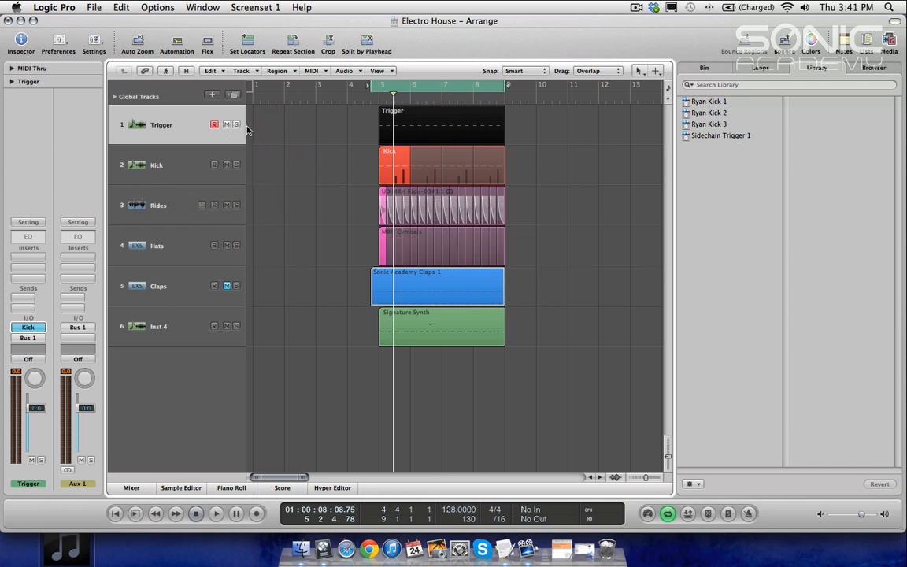
{"action": "left_click", "coordinate": [156, 323]}
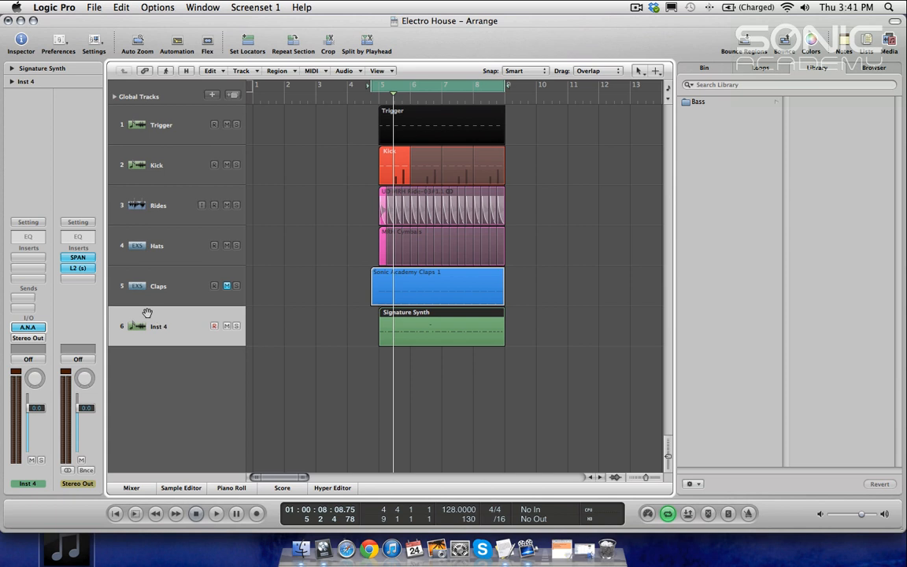
{"action": "left_click", "coordinate": [28, 280]}
{"action": "mouse_move", "coordinate": [36, 318]}
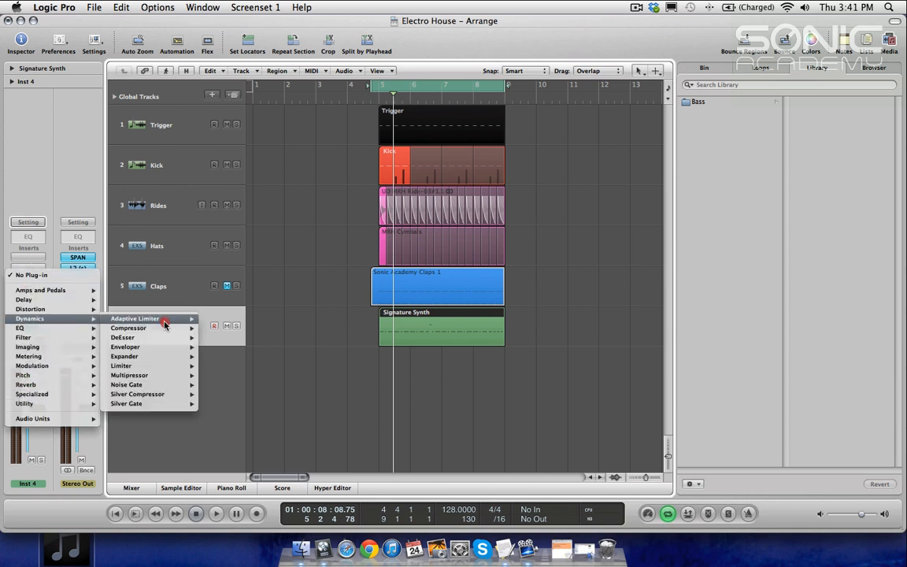
{"action": "left_click", "coordinate": [166, 329]}
{"action": "left_click_drag", "start_coordinate": [164, 50], "coordinate": [341, 85]}
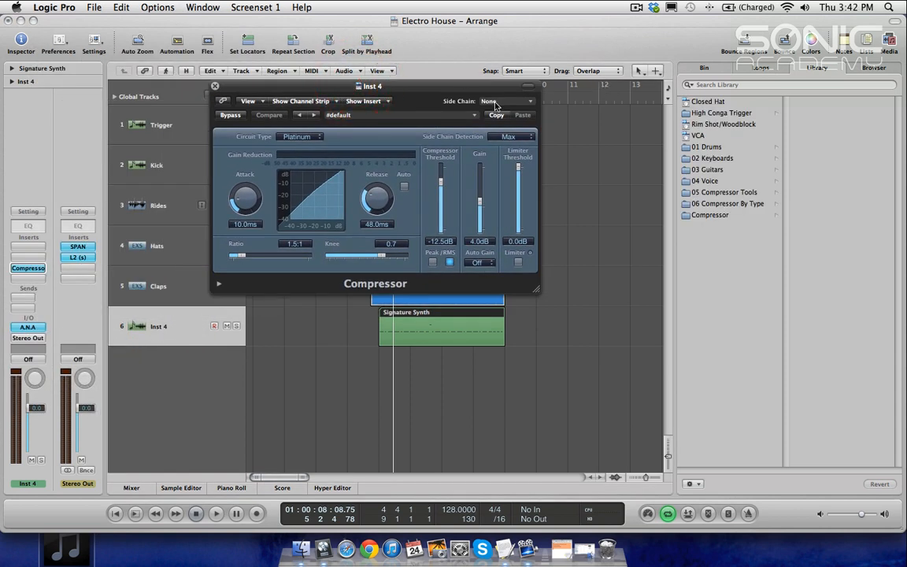
{"action": "left_click", "coordinate": [494, 102]}
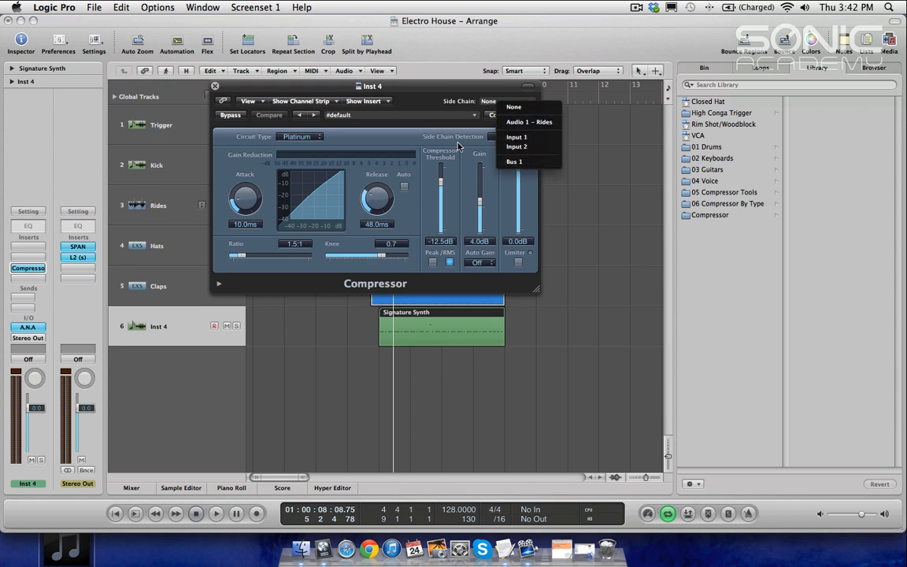
{"action": "left_click", "coordinate": [543, 161]}
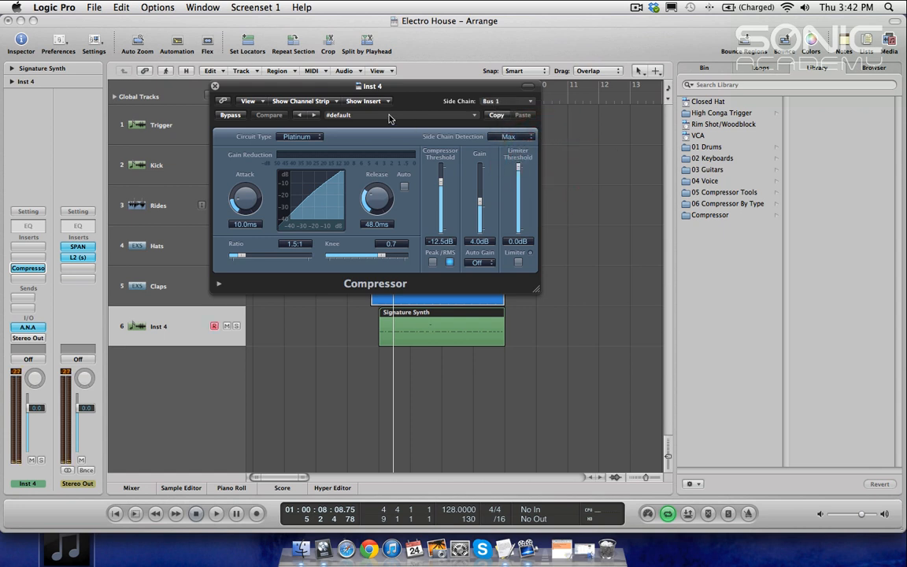
Step: Solo the Kick, Trigger and Inst 4 tracks
{"action": "left_click_drag", "start_coordinate": [339, 87], "coordinate": [503, 226]}
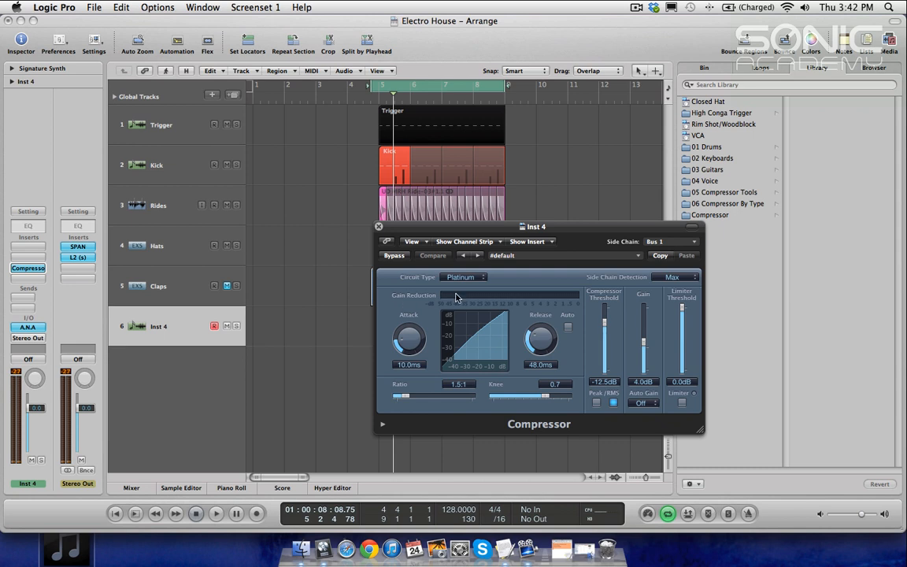
{"action": "left_click", "coordinate": [236, 164]}
{"action": "left_click", "coordinate": [237, 124]}
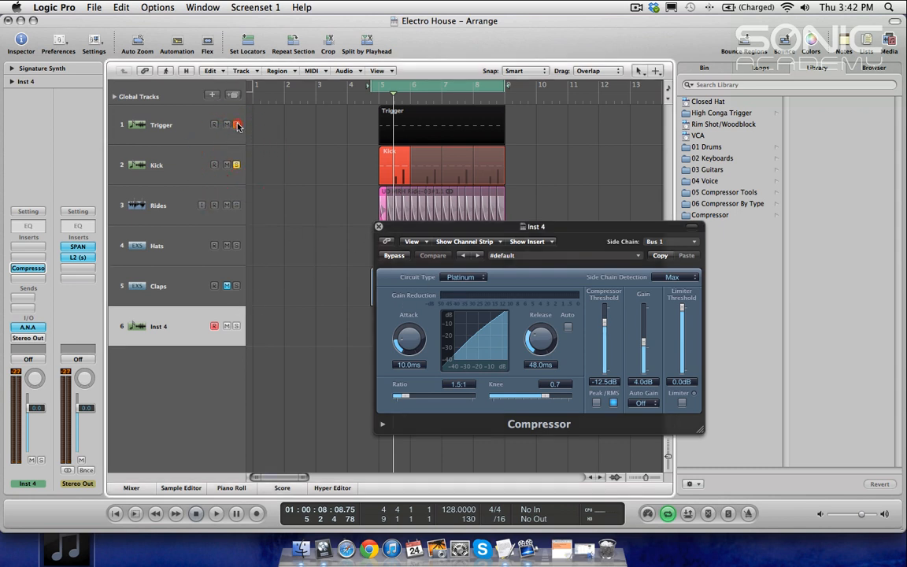
{"action": "left_click", "coordinate": [235, 326]}
Step: Play the section while setting the compressor threshold to -19 dB, attack 4.5 ms, release 140 ms and ratio 7.4:1
{"action": "mouse_move", "coordinate": [409, 231]}
{"action": "left_mouse_down"}
{"action": "mouse_move", "coordinate": [469, 323]}
{"action": "mouse_move", "coordinate": [513, 289]}
{"action": "left_mouse_up"}
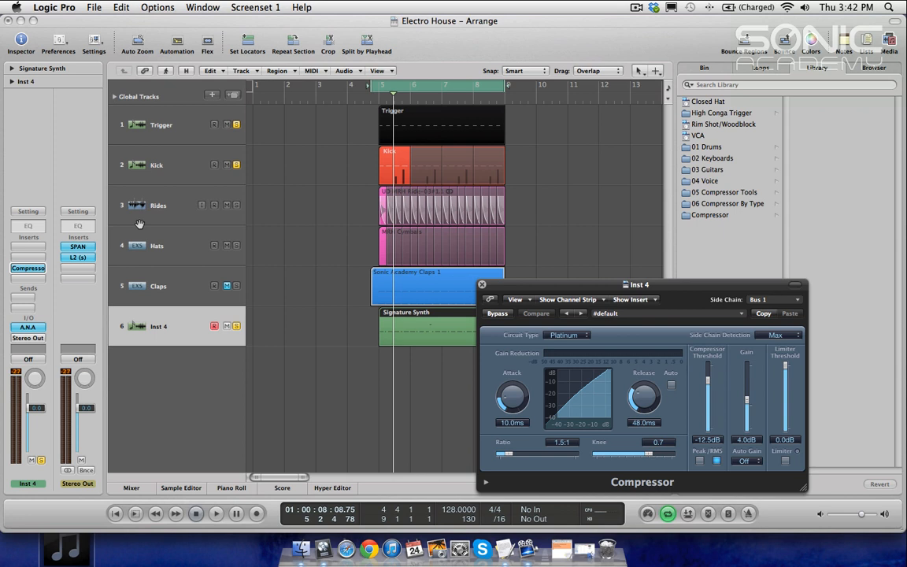
{"action": "key", "text": "space"}
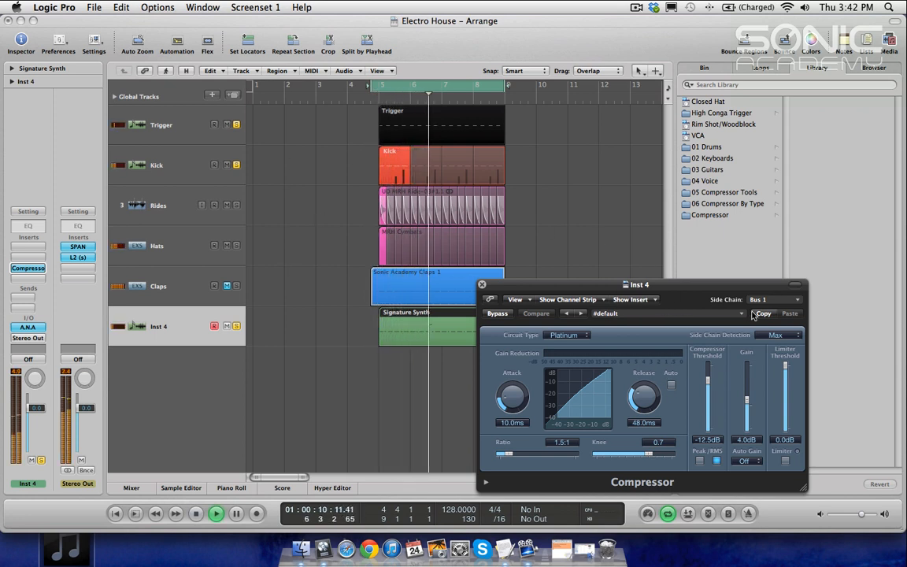
{"action": "left_click_drag", "start_coordinate": [709, 380], "coordinate": [708, 398]}
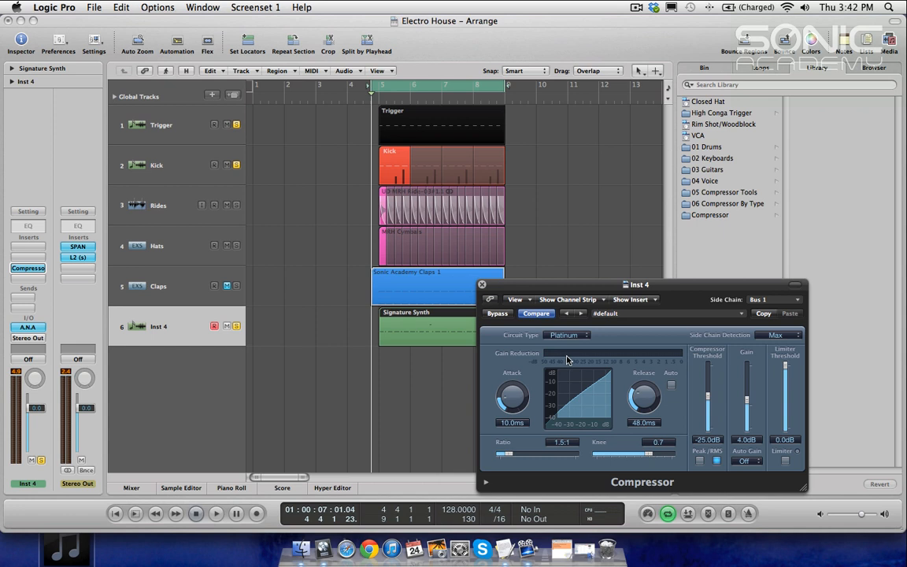
{"action": "left_click_drag", "start_coordinate": [642, 291], "coordinate": [629, 245]}
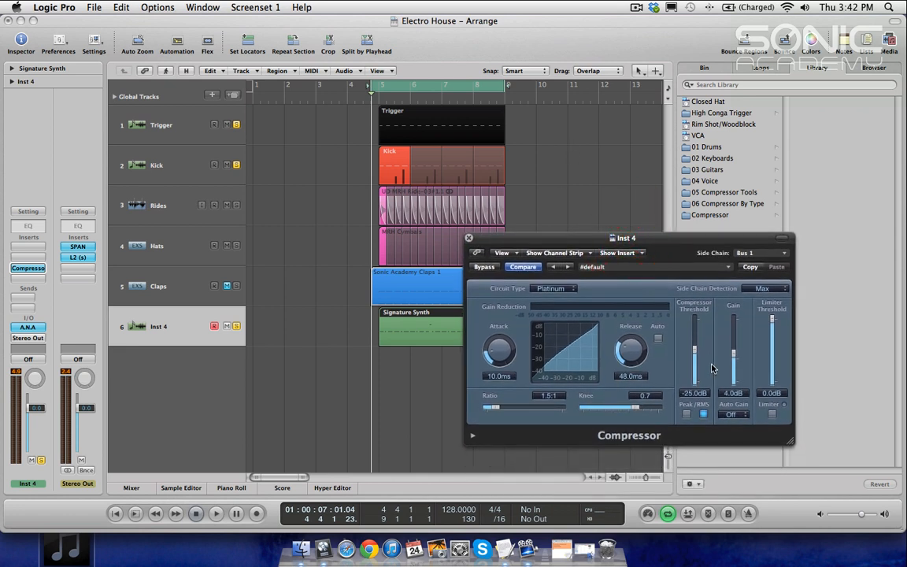
{"action": "key", "text": "space"}
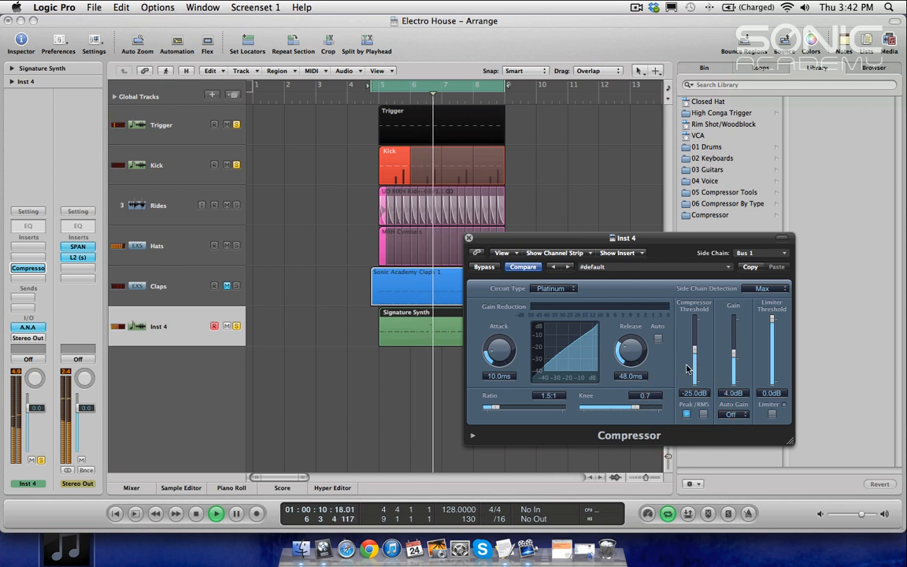
{"action": "left_click_drag", "start_coordinate": [498, 350], "coordinate": [499, 359]}
{"action": "left_click_drag", "start_coordinate": [628, 354], "coordinate": [627, 348]}
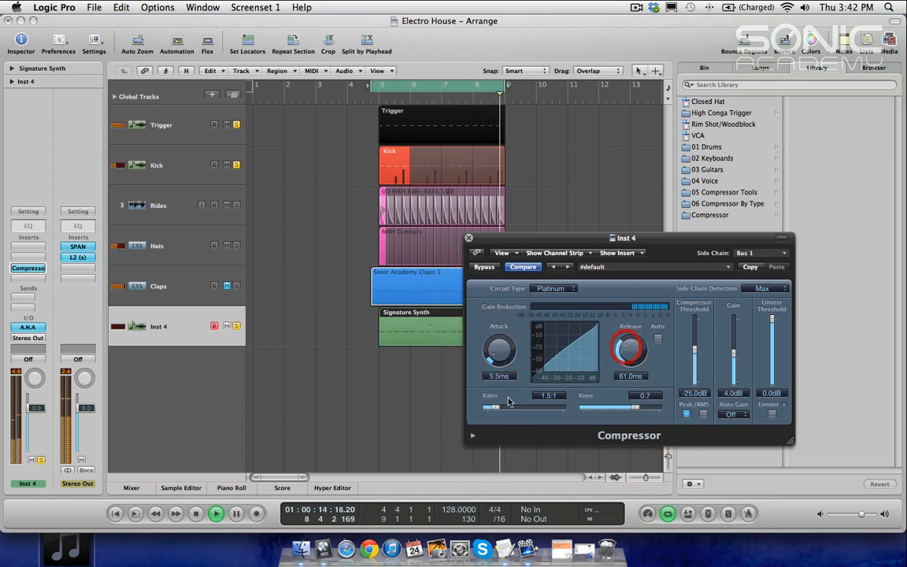
{"action": "left_click_drag", "start_coordinate": [497, 407], "coordinate": [500, 408]}
{"action": "left_click_drag", "start_coordinate": [372, 86], "coordinate": [380, 86]}
{"action": "left_click_drag", "start_coordinate": [504, 413], "coordinate": [544, 409]}
{"action": "mouse_move", "coordinate": [691, 354]}
{"action": "left_mouse_down"}
{"action": "mouse_move", "coordinate": [697, 334]}
{"action": "mouse_move", "coordinate": [696, 342]}
{"action": "left_mouse_up"}
{"action": "left_click_drag", "start_coordinate": [537, 408], "coordinate": [532, 409]}
{"action": "mouse_move", "coordinate": [497, 348]}
{"action": "left_mouse_down"}
{"action": "mouse_move", "coordinate": [497, 326]}
{"action": "mouse_move", "coordinate": [497, 337]}
{"action": "left_mouse_up"}
{"action": "left_click_drag", "start_coordinate": [638, 353], "coordinate": [641, 346]}
{"action": "left_click_drag", "start_coordinate": [499, 352], "coordinate": [499, 368]}
{"action": "key", "text": "space"}
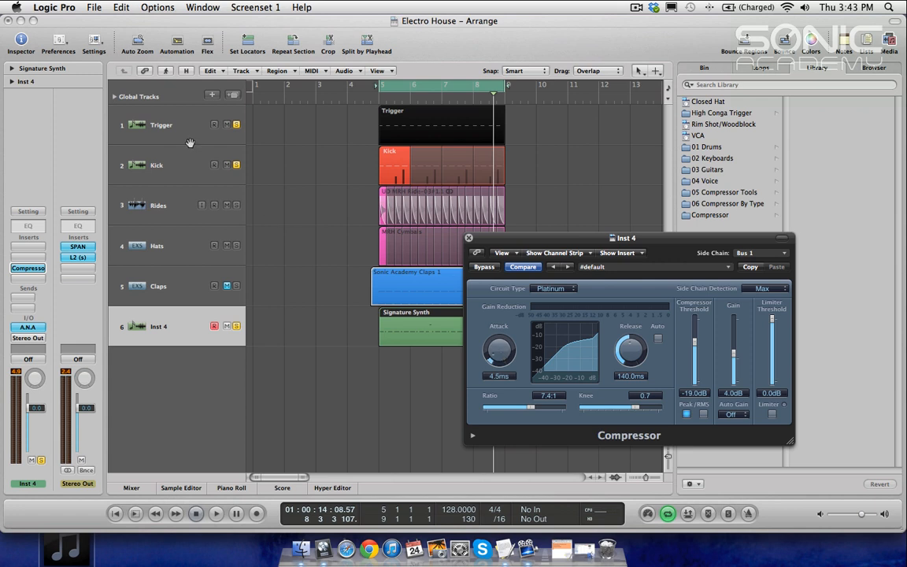
Step: Lower the compressor ratio to 6.1:1 and switch the circuit type to VCA
{"action": "key", "text": "space"}
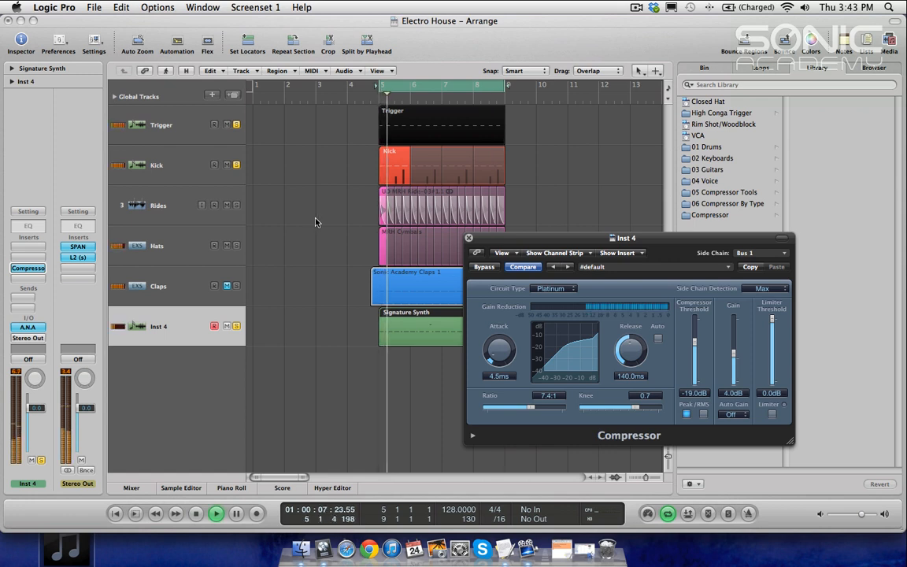
{"action": "left_click_drag", "start_coordinate": [530, 408], "coordinate": [516, 409]}
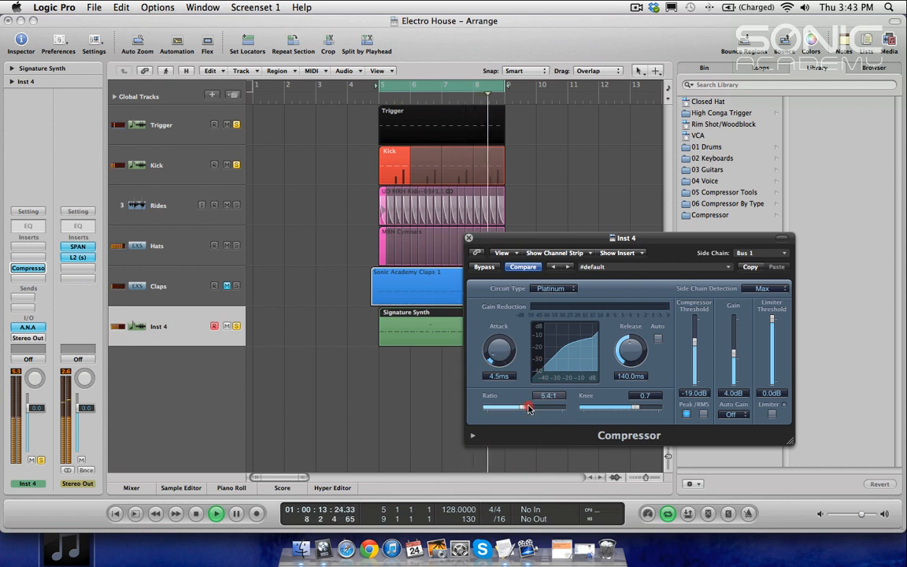
{"action": "left_click_drag", "start_coordinate": [518, 408], "coordinate": [526, 408]}
{"action": "left_click", "coordinate": [551, 288]}
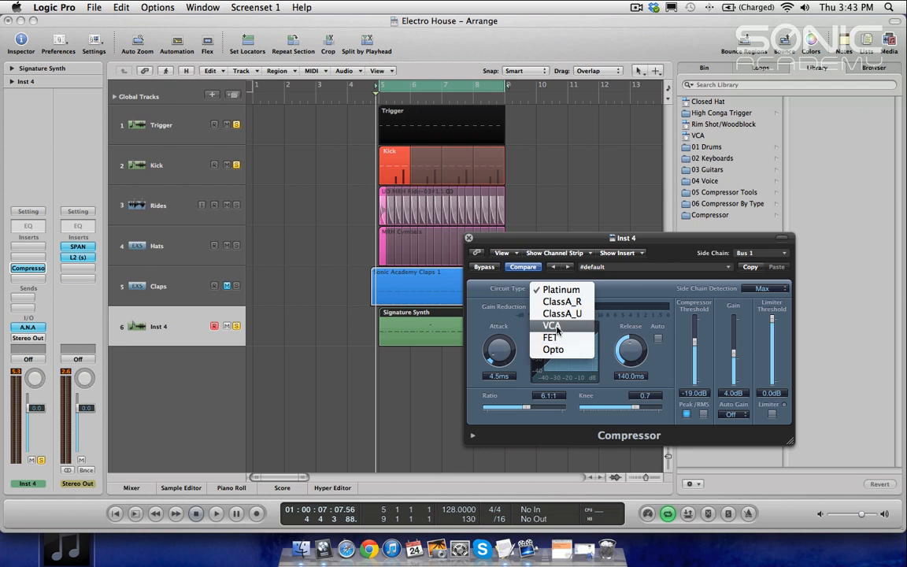
{"action": "left_click", "coordinate": [556, 327]}
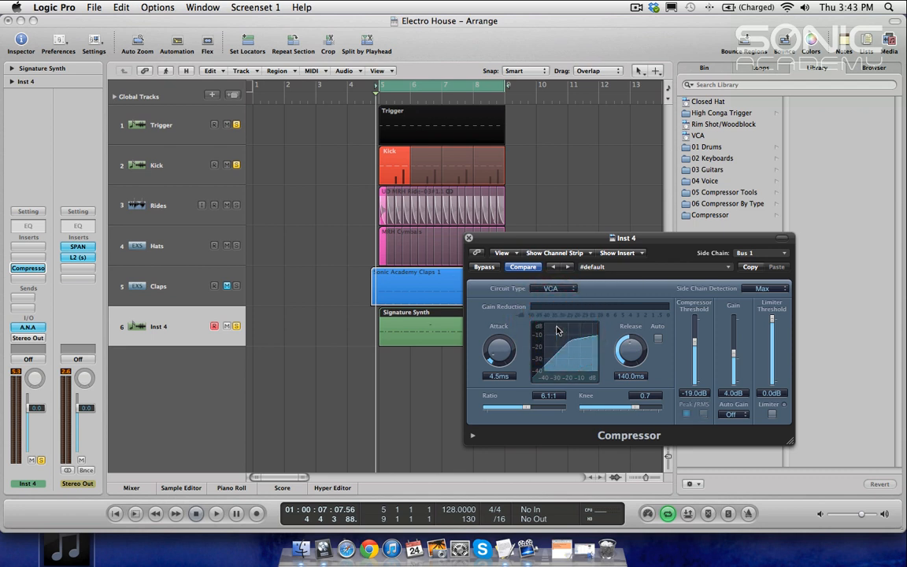
Step: Set the compressor threshold to -35.5 dB, the ratio to 12.0:1 and the release to 120 ms
{"action": "key", "text": "space"}
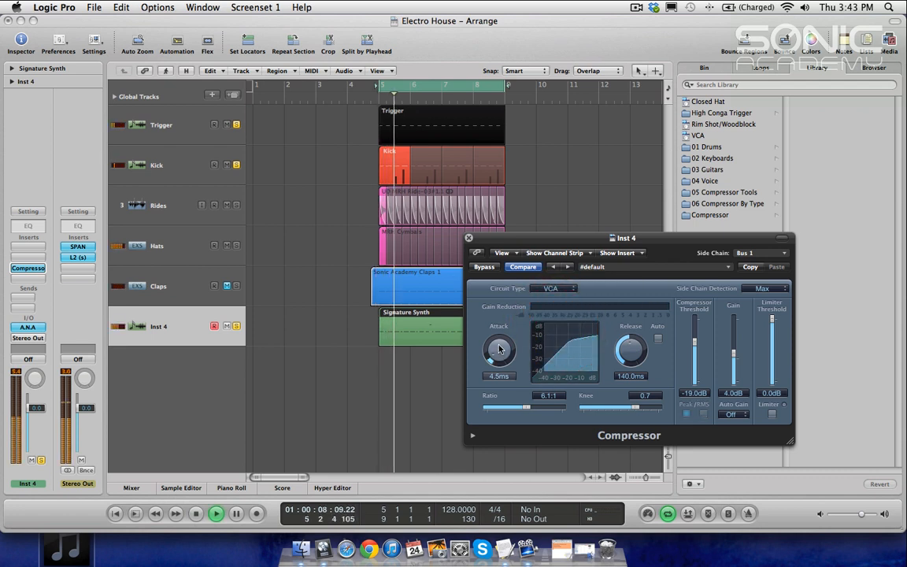
{"action": "left_click_drag", "start_coordinate": [693, 350], "coordinate": [694, 364]}
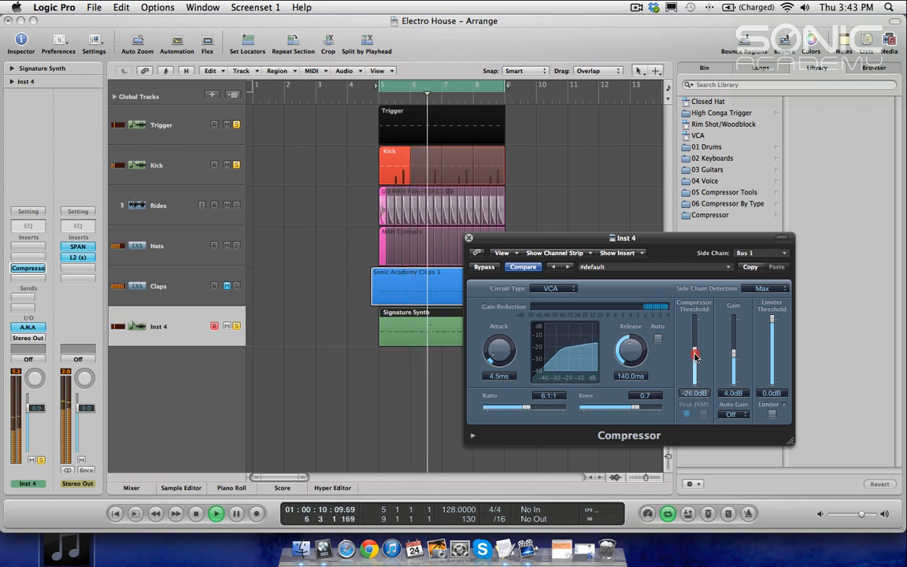
{"action": "left_click_drag", "start_coordinate": [527, 408], "coordinate": [551, 410]}
{"action": "mouse_move", "coordinate": [631, 351]}
{"action": "left_mouse_down"}
{"action": "mouse_move", "coordinate": [636, 359]}
{"action": "mouse_move", "coordinate": [637, 344]}
{"action": "mouse_move", "coordinate": [637, 355]}
{"action": "left_mouse_up"}
{"action": "left_click_drag", "start_coordinate": [697, 355], "coordinate": [699, 368]}
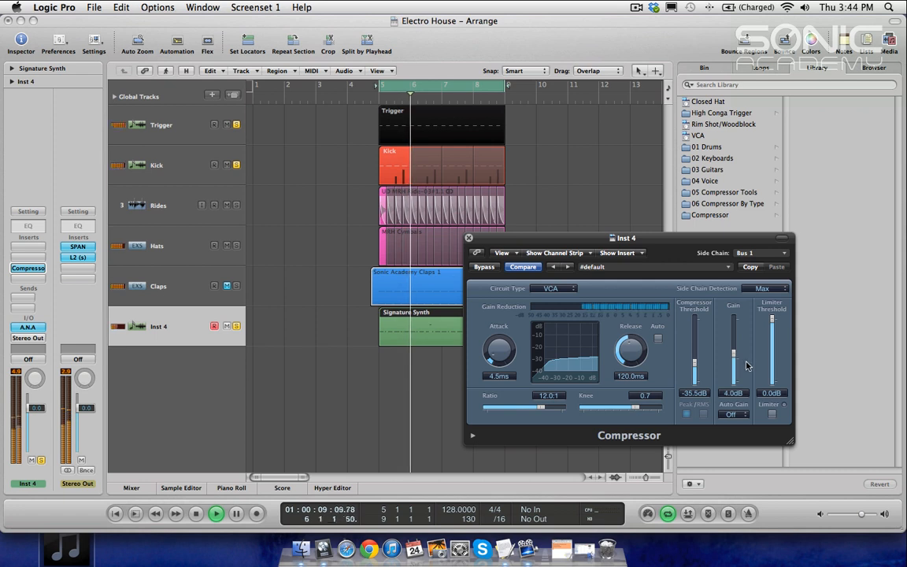
Step: Toggle the compressor's bypass on and off during playback to compare the sidechained bass
{"action": "left_click", "coordinate": [479, 267]}
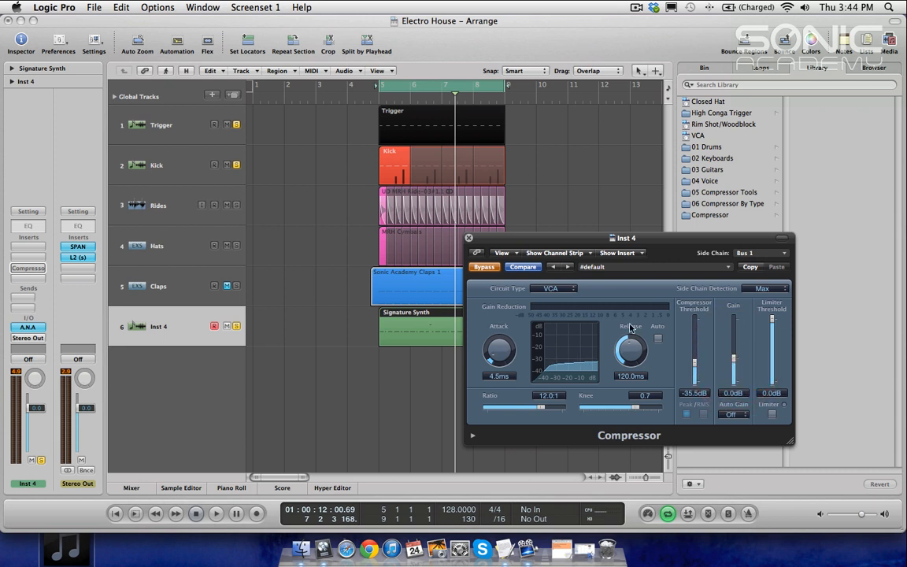
{"action": "left_click", "coordinate": [483, 268]}
{"action": "key", "text": "space"}
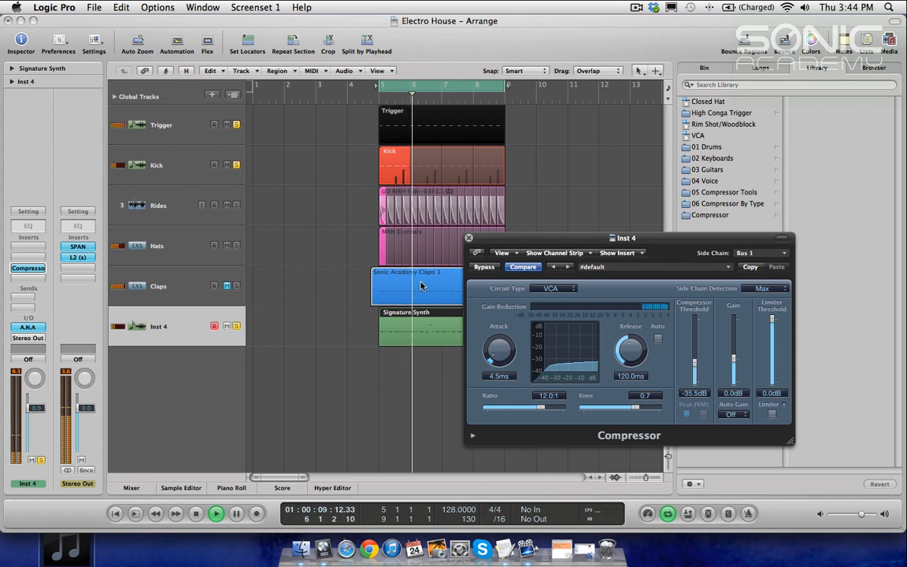
{"action": "left_click", "coordinate": [487, 267]}
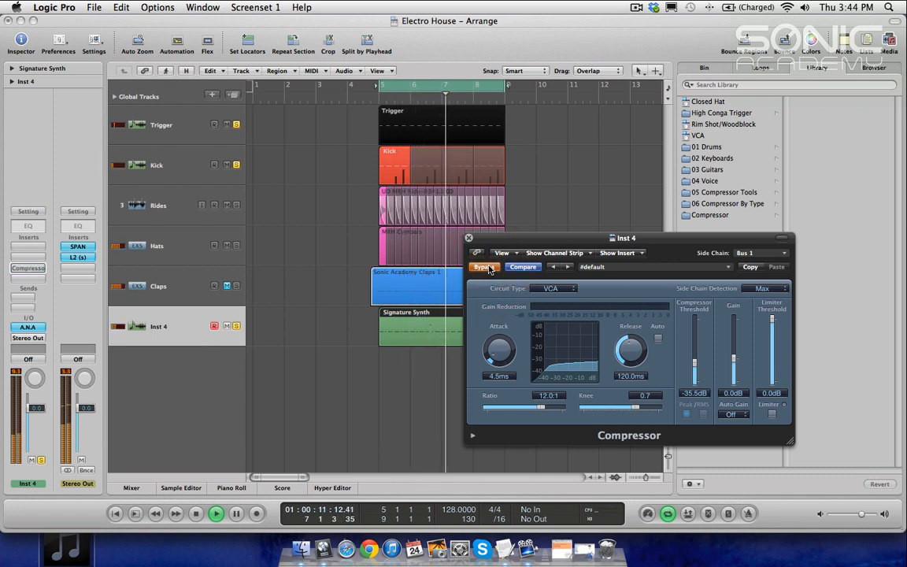
{"action": "key", "text": "space"}
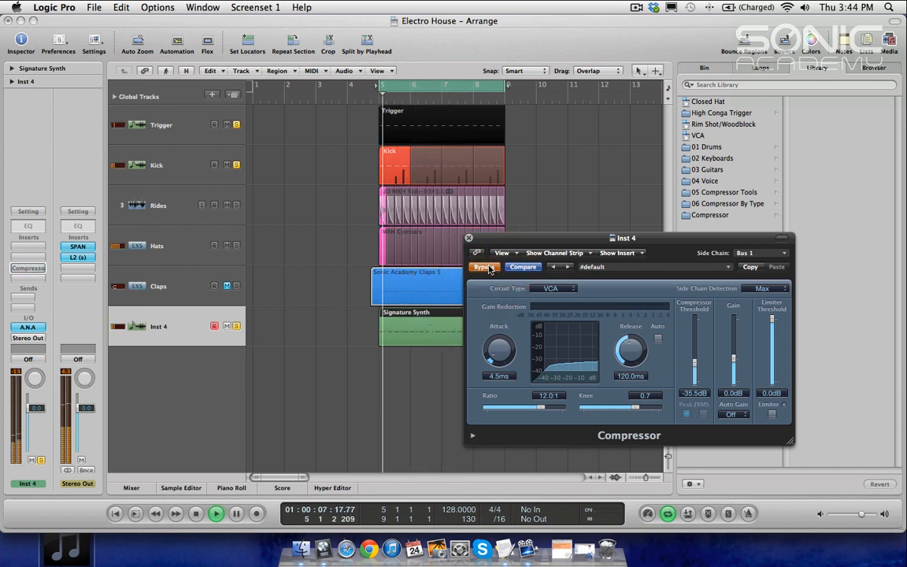
{"action": "left_click", "coordinate": [488, 268]}
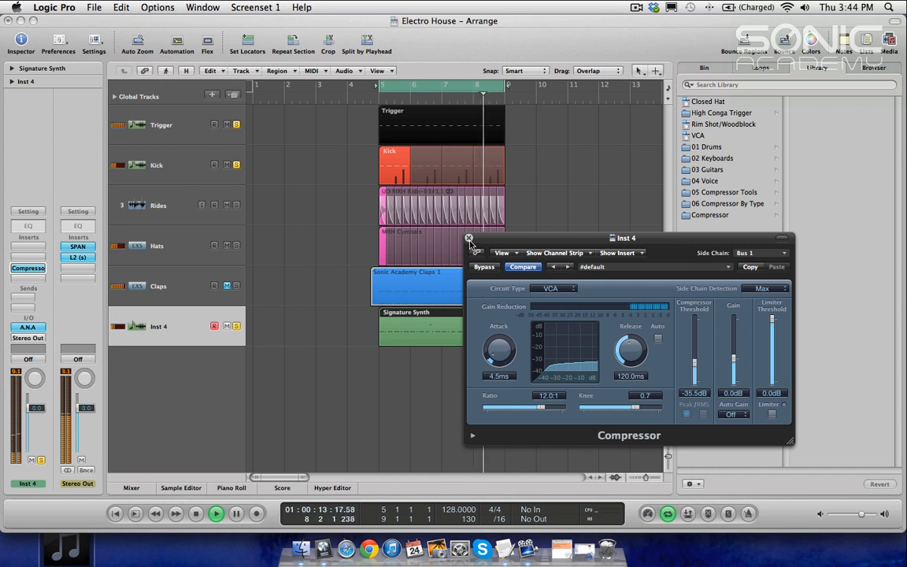
Step: Close the compressor and rename the Inst 4 track and its region to Signature Bass
{"action": "left_click", "coordinate": [468, 238]}
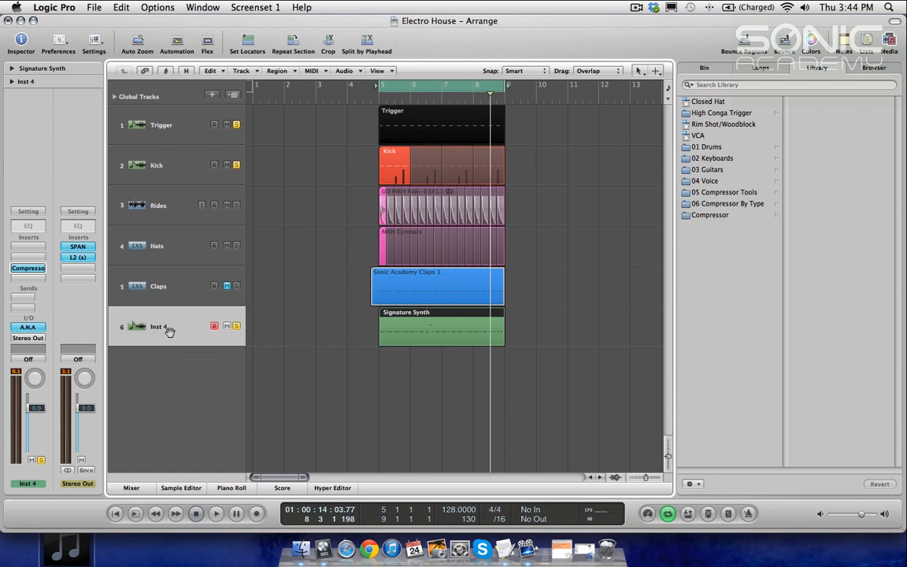
{"action": "left_click", "coordinate": [440, 334]}
{"action": "left_click", "coordinate": [543, 247]}
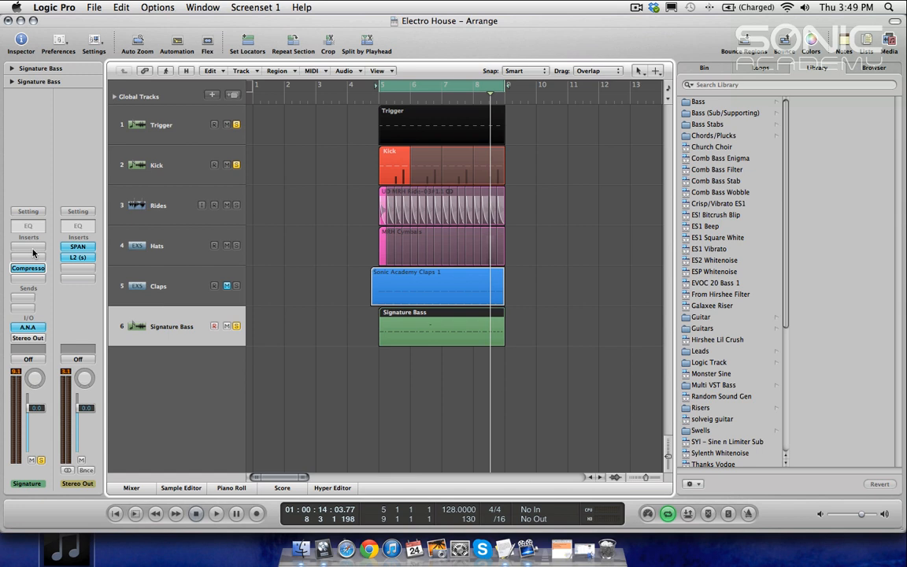
Step: Insert a single-band High Cut EQ on the bass channel above the compressor
{"action": "left_click", "coordinate": [33, 252]}
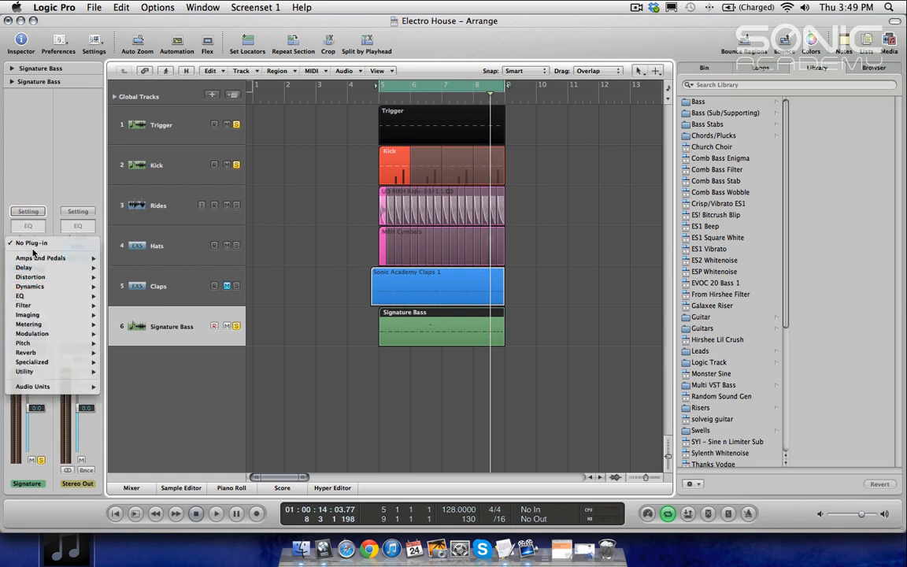
{"action": "mouse_move", "coordinate": [48, 296]}
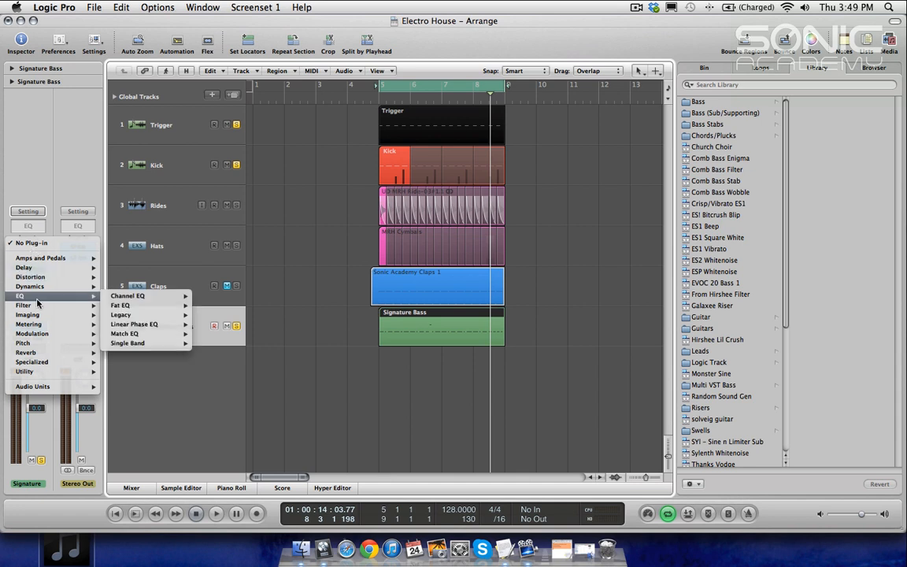
{"action": "mouse_move", "coordinate": [156, 347]}
{"action": "left_click", "coordinate": [215, 343]}
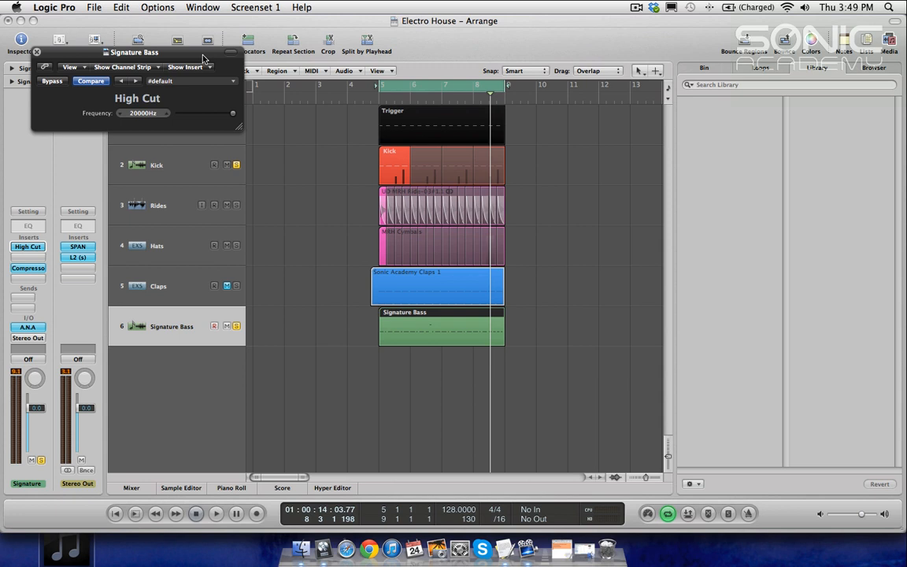
{"action": "left_click", "coordinate": [156, 53]}
{"action": "left_click", "coordinate": [37, 53]}
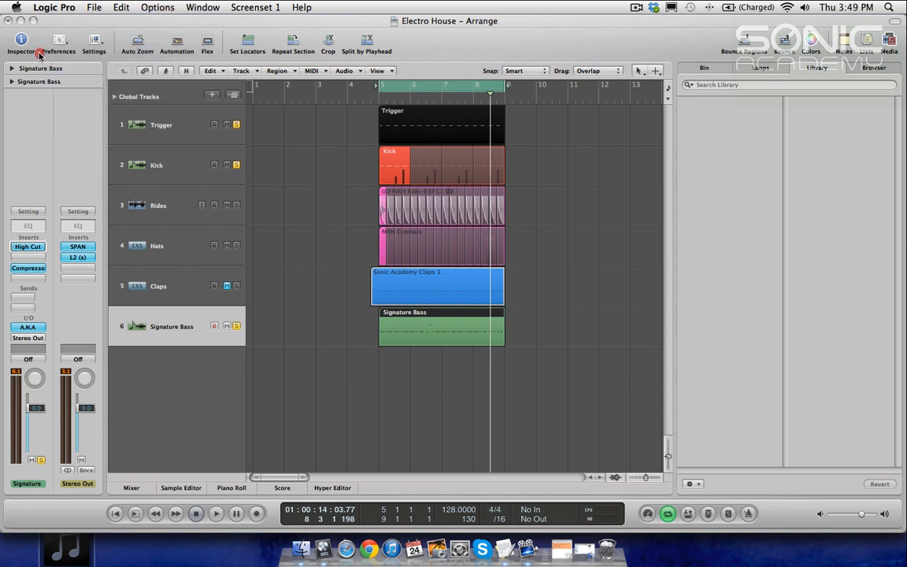
Step: Insert a single-band Low Cut EQ in the next insert slot and adjust its frequency
{"action": "left_click", "coordinate": [22, 257]}
{"action": "mouse_move", "coordinate": [50, 399]}
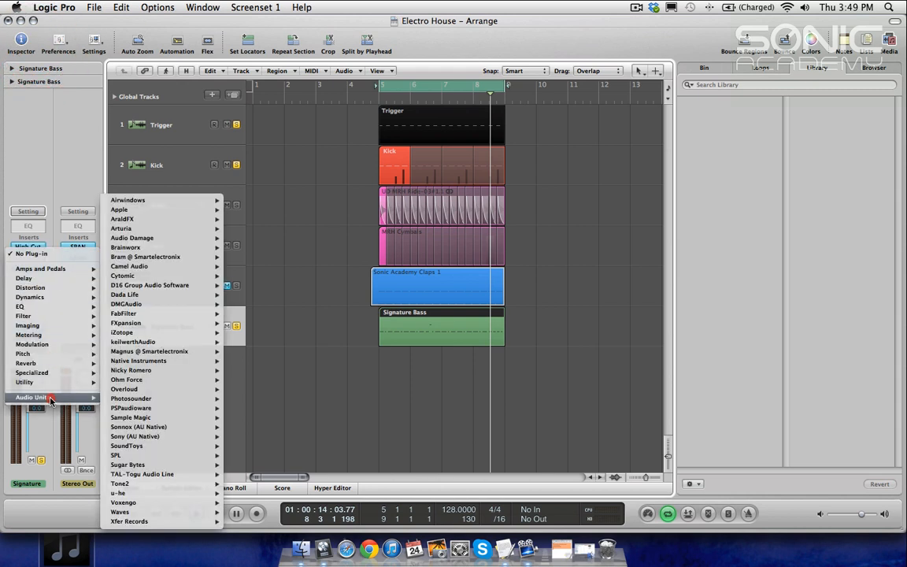
{"action": "left_click", "coordinate": [43, 306]}
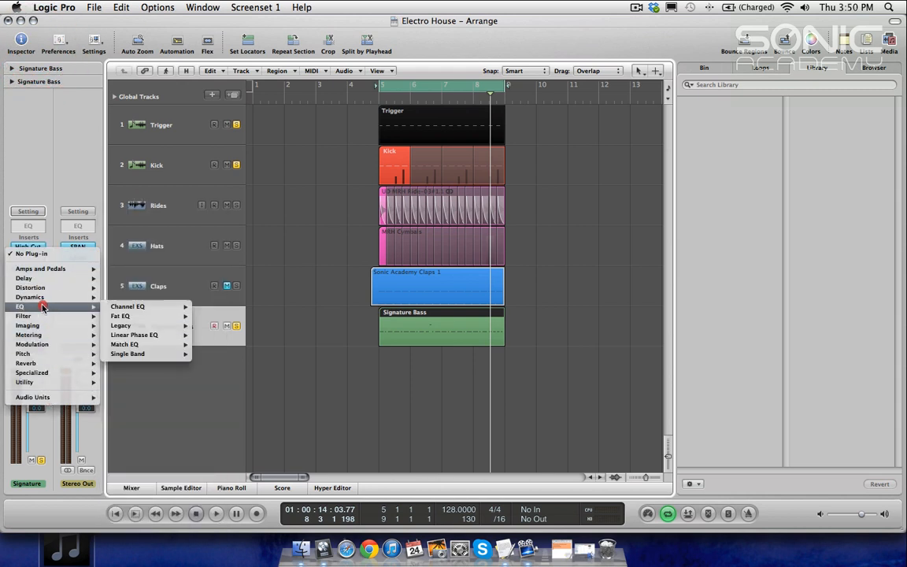
{"action": "mouse_move", "coordinate": [130, 353]}
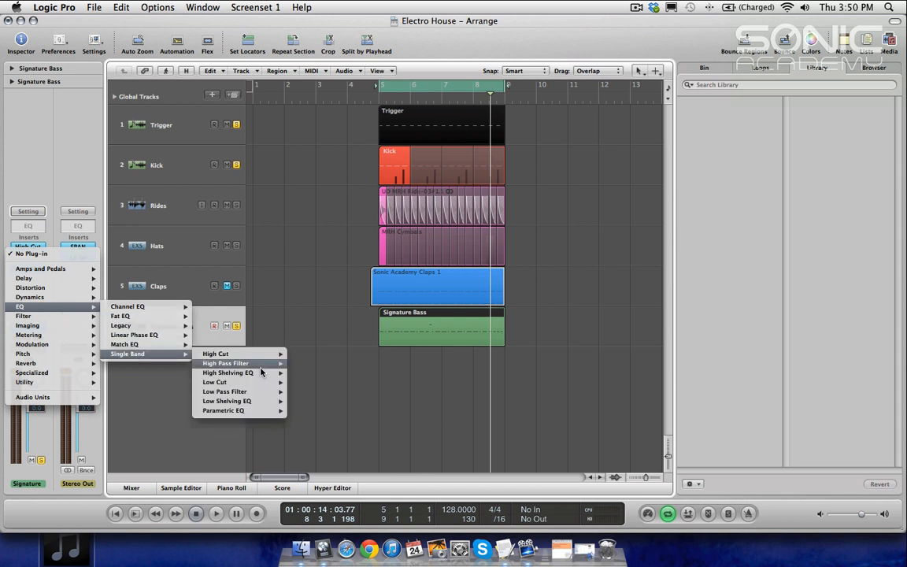
{"action": "mouse_move", "coordinate": [256, 388]}
{"action": "left_click", "coordinate": [306, 382]}
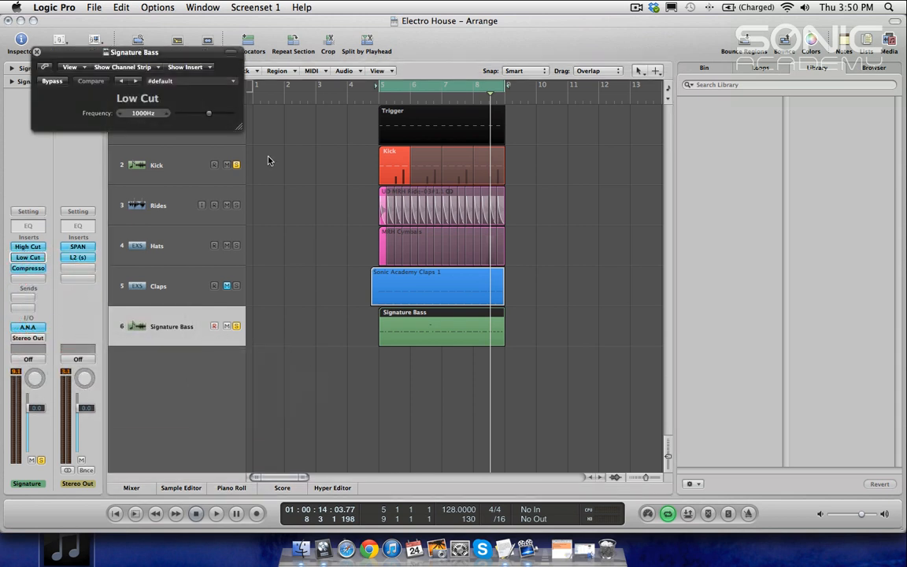
{"action": "left_click_drag", "start_coordinate": [147, 109], "coordinate": [148, 102]}
{"action": "left_click", "coordinate": [36, 52]}
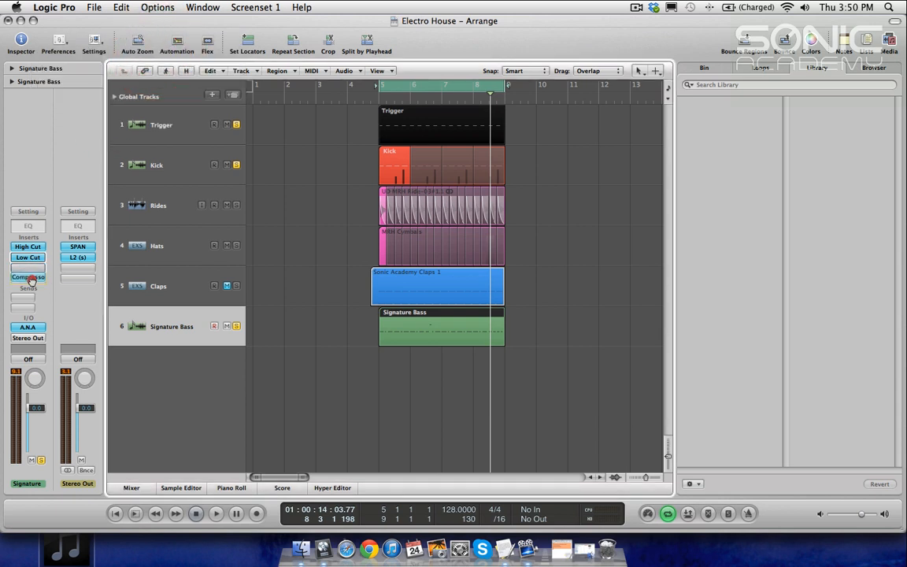
Step: Move the compressor down one slot and insert the Sugar Bytes WOW filter above it
{"action": "left_click_drag", "start_coordinate": [32, 269], "coordinate": [32, 281]}
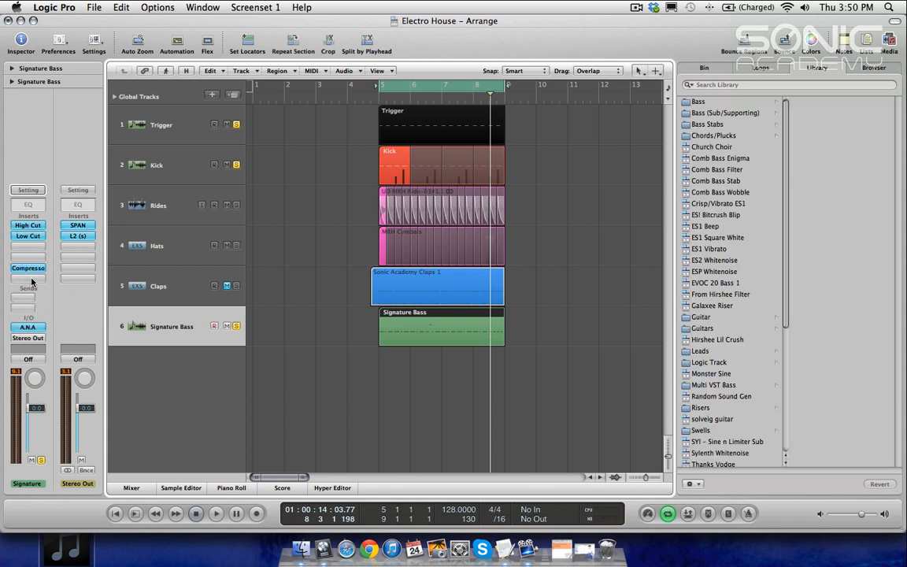
{"action": "left_click", "coordinate": [28, 246]}
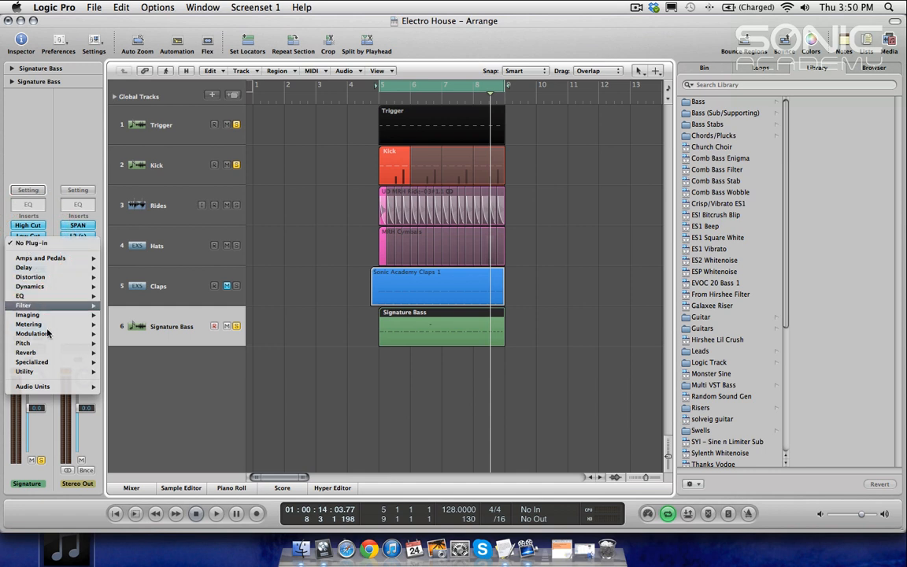
{"action": "mouse_move", "coordinate": [47, 388]}
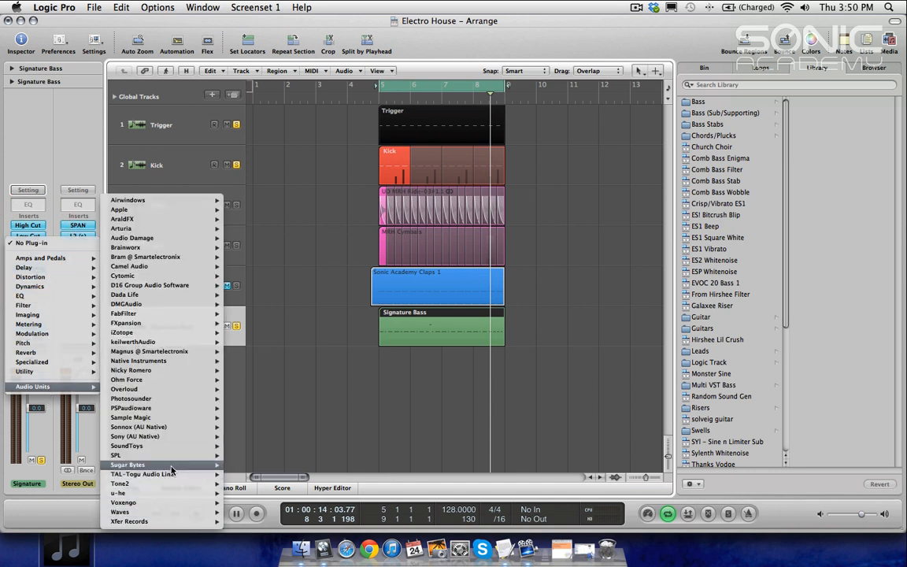
{"action": "mouse_move", "coordinate": [171, 467]}
{"action": "left_click", "coordinate": [242, 484]}
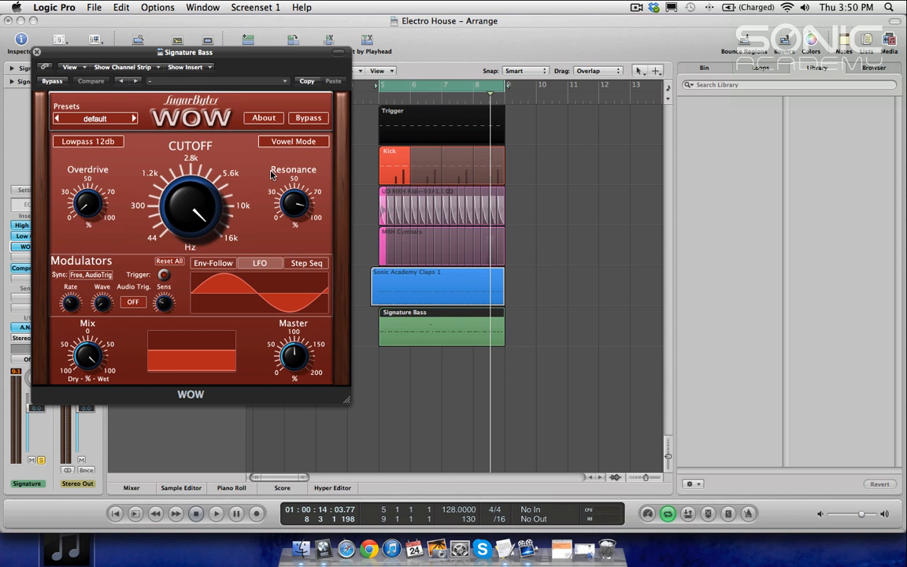
Step: Set the WOW filter type to Band Reject
{"action": "left_click", "coordinate": [102, 143]}
{"action": "left_click", "coordinate": [103, 143]}
{"action": "left_click", "coordinate": [102, 142]}
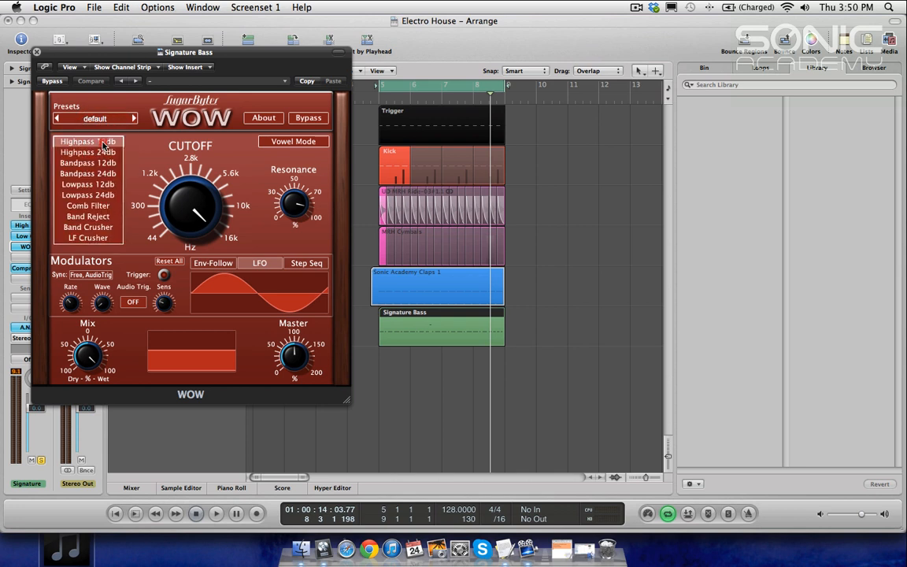
{"action": "left_click", "coordinate": [102, 219]}
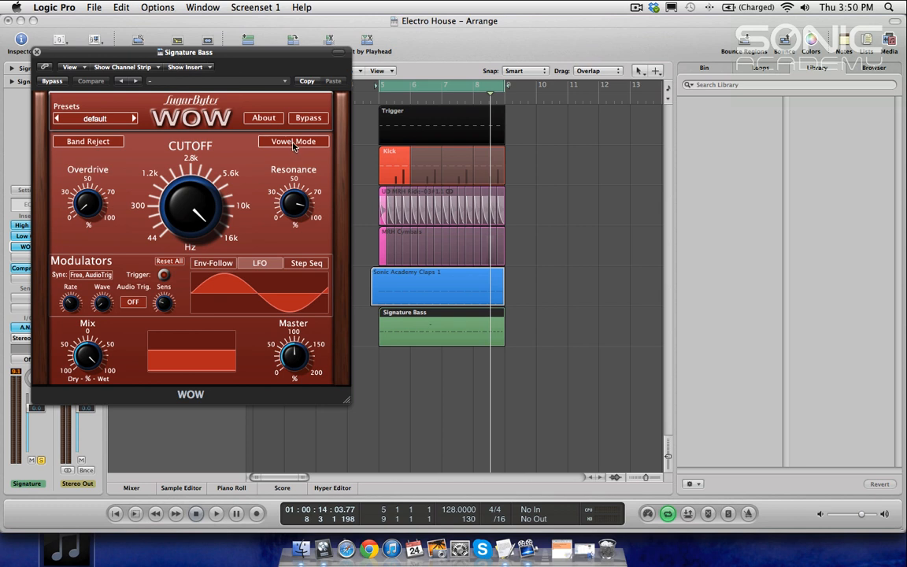
Step: Enable Vowel Mode in WOW during playback and set Vowel B to U
{"action": "mouse_move", "coordinate": [224, 59]}
{"action": "left_mouse_down"}
{"action": "mouse_move", "coordinate": [307, 394]}
{"action": "mouse_move", "coordinate": [412, 389]}
{"action": "left_mouse_up"}
{"action": "left_click_drag", "start_coordinate": [348, 383], "coordinate": [425, 146]}
{"action": "left_click", "coordinate": [171, 325]}
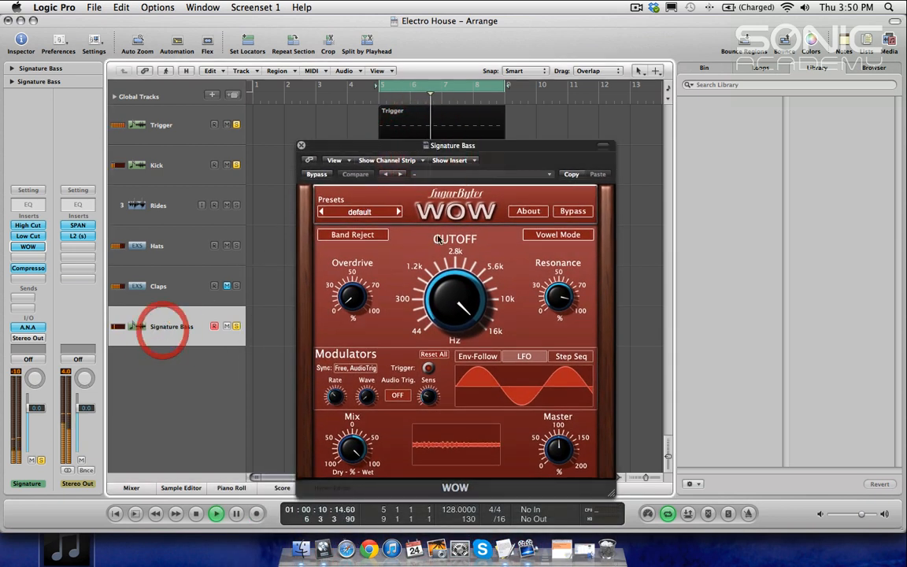
{"action": "left_click", "coordinate": [542, 235]}
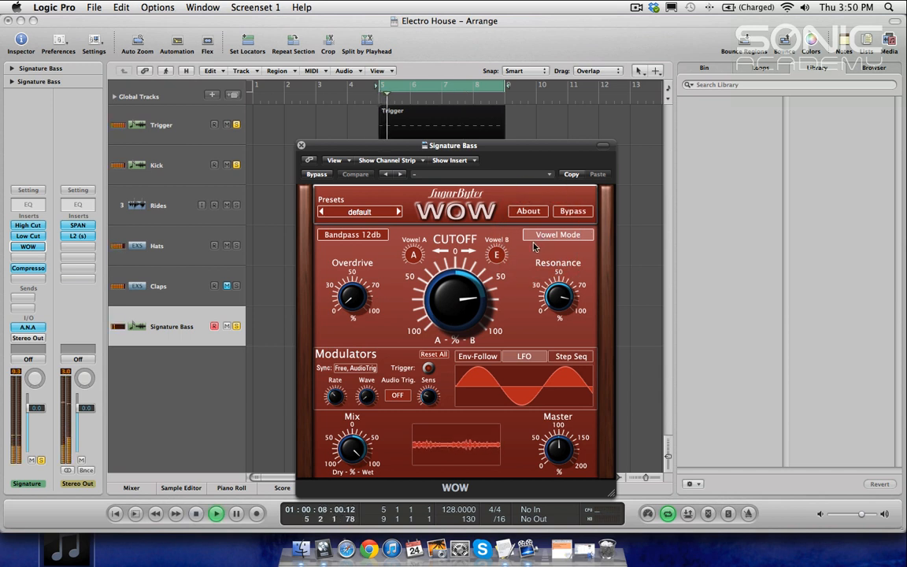
{"action": "mouse_move", "coordinate": [496, 256]}
{"action": "left_mouse_down"}
{"action": "mouse_move", "coordinate": [498, 245]}
{"action": "mouse_move", "coordinate": [500, 270]}
{"action": "left_mouse_up"}
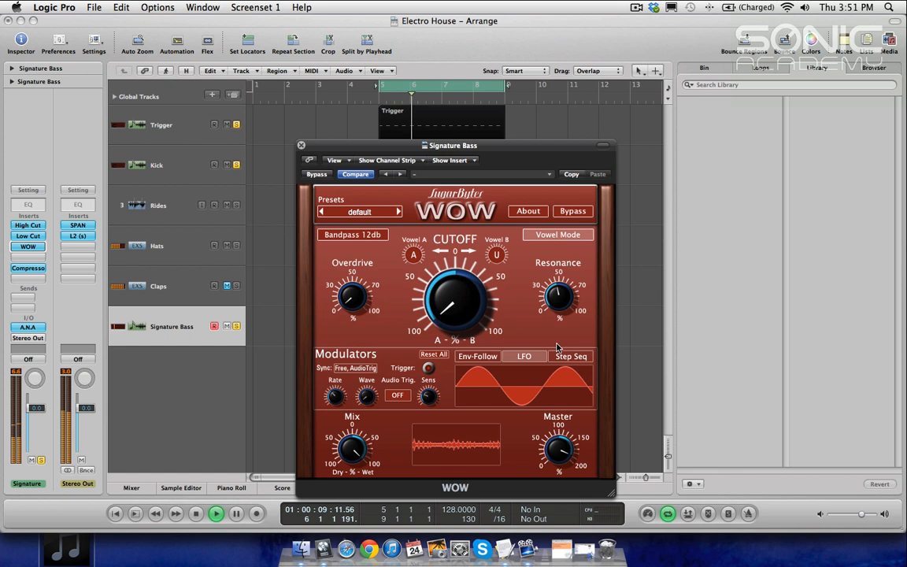
Step: Bypass and re-enable the WOW plug-in to compare the filtered bass
{"action": "left_click", "coordinate": [316, 174]}
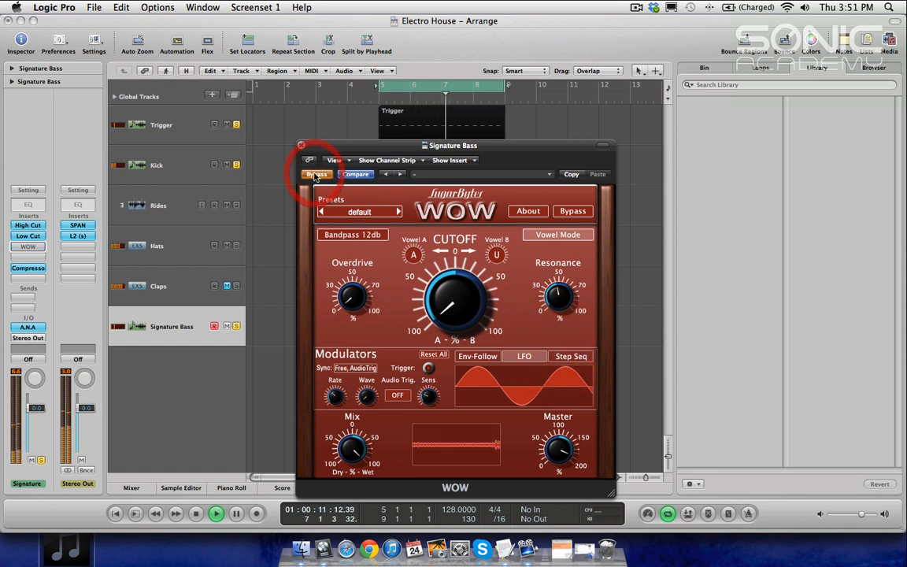
{"action": "left_click", "coordinate": [315, 174]}
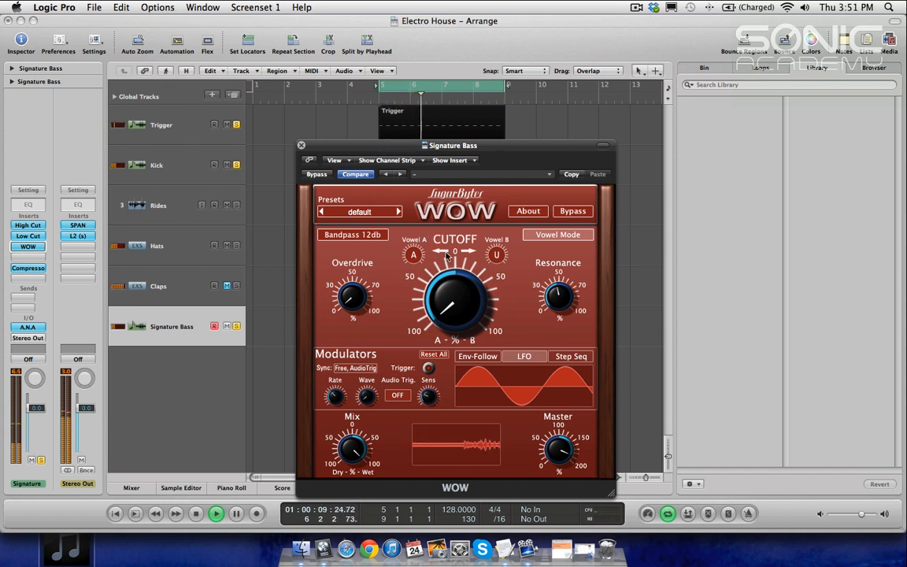
Step: Raise the WOW resonance, adjust the Mix knob and turn the vowel A-B morph knob
{"action": "mouse_move", "coordinate": [563, 309]}
{"action": "left_mouse_down"}
{"action": "mouse_move", "coordinate": [565, 255]}
{"action": "mouse_move", "coordinate": [561, 292]}
{"action": "left_mouse_up"}
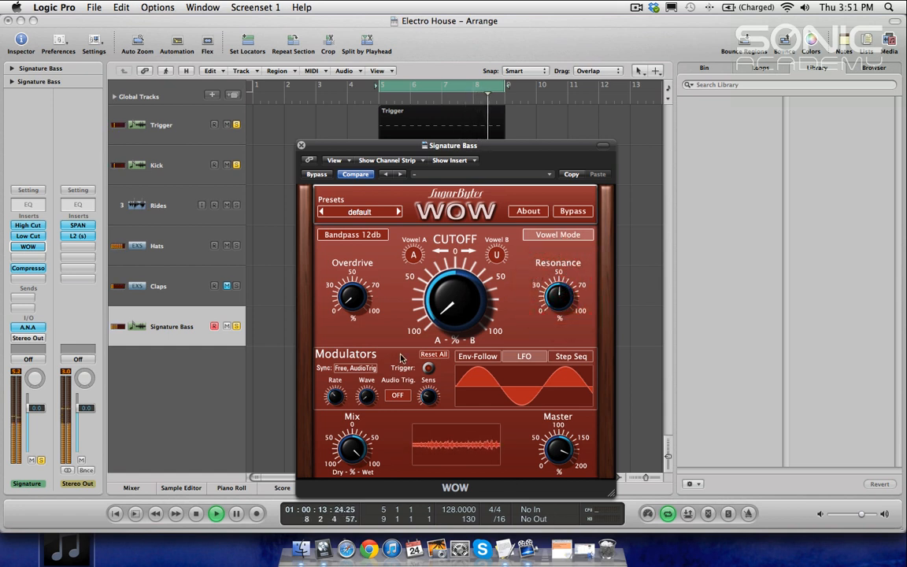
{"action": "left_click_drag", "start_coordinate": [352, 452], "coordinate": [348, 508]}
{"action": "left_click_drag", "start_coordinate": [352, 467], "coordinate": [357, 418]}
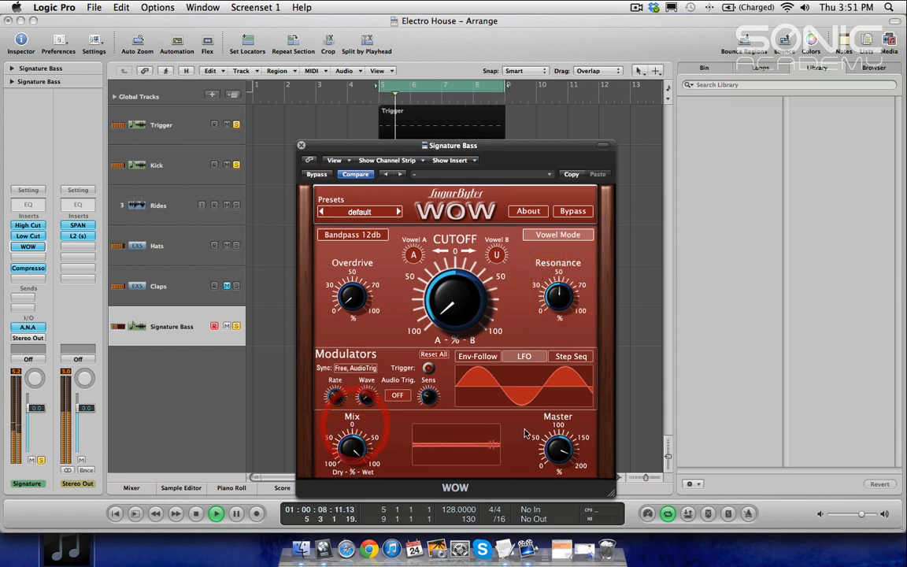
{"action": "left_click_drag", "start_coordinate": [440, 291], "coordinate": [462, 315]}
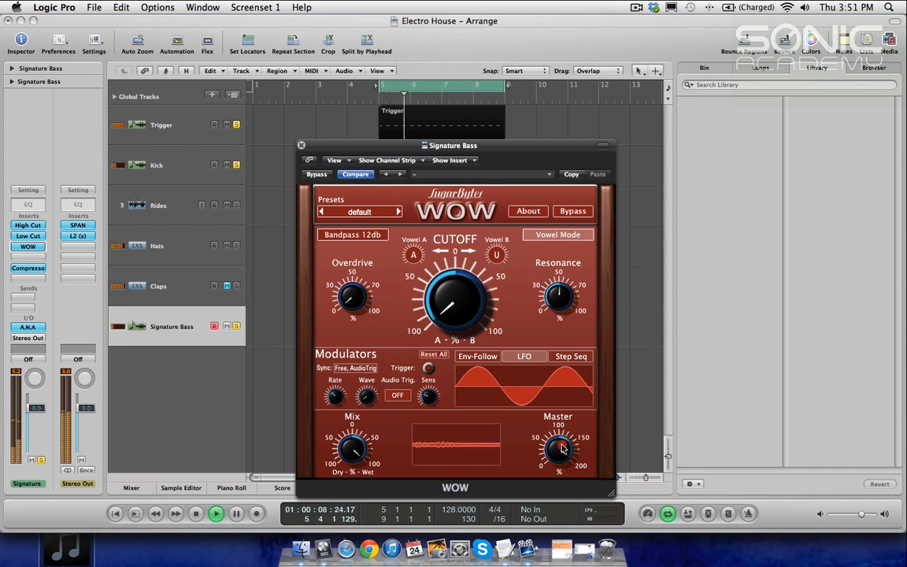
Step: Toggle the WOW bypass on and off during playback, then stop playback
{"action": "left_click", "coordinate": [315, 175]}
{"action": "left_click", "coordinate": [315, 175]}
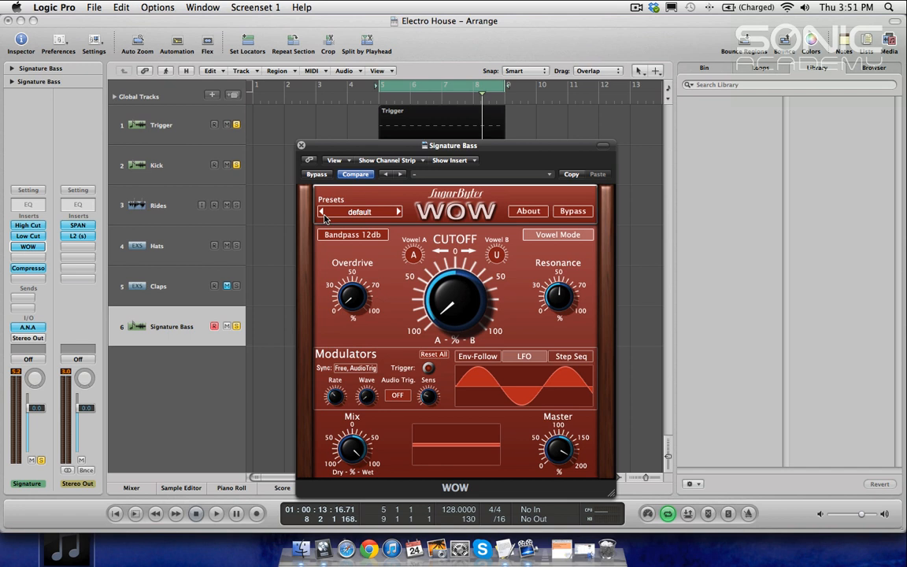
{"action": "left_click_drag", "start_coordinate": [374, 143], "coordinate": [333, 120]}
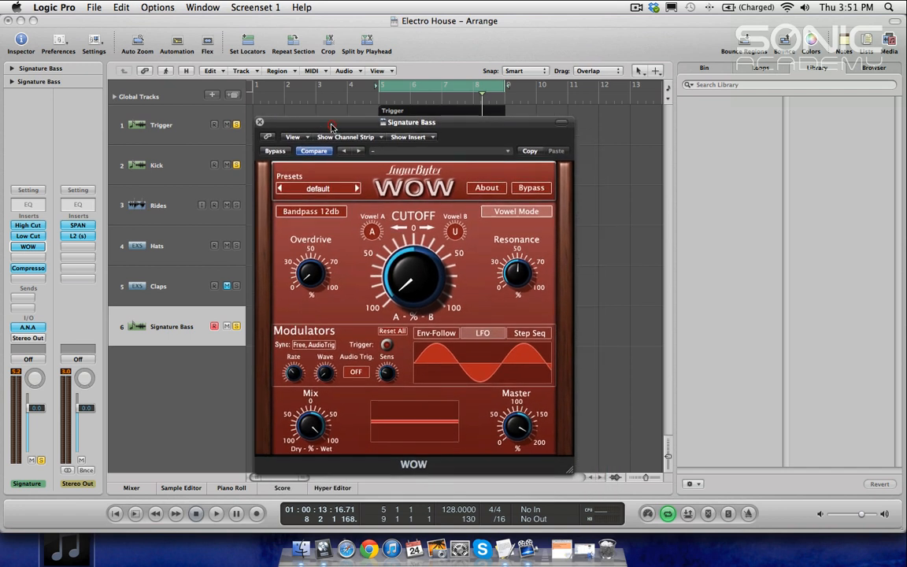
{"action": "key", "text": "space"}
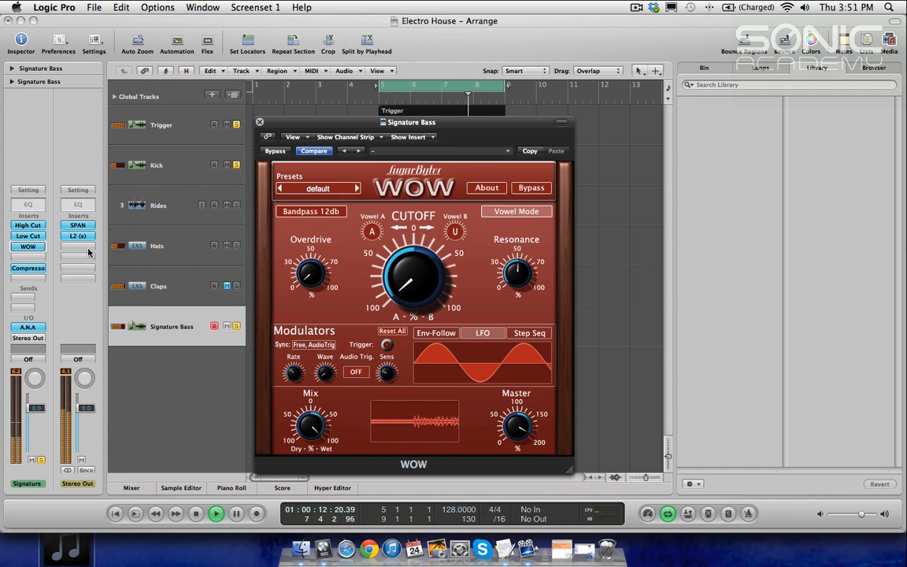
{"action": "key", "text": "space"}
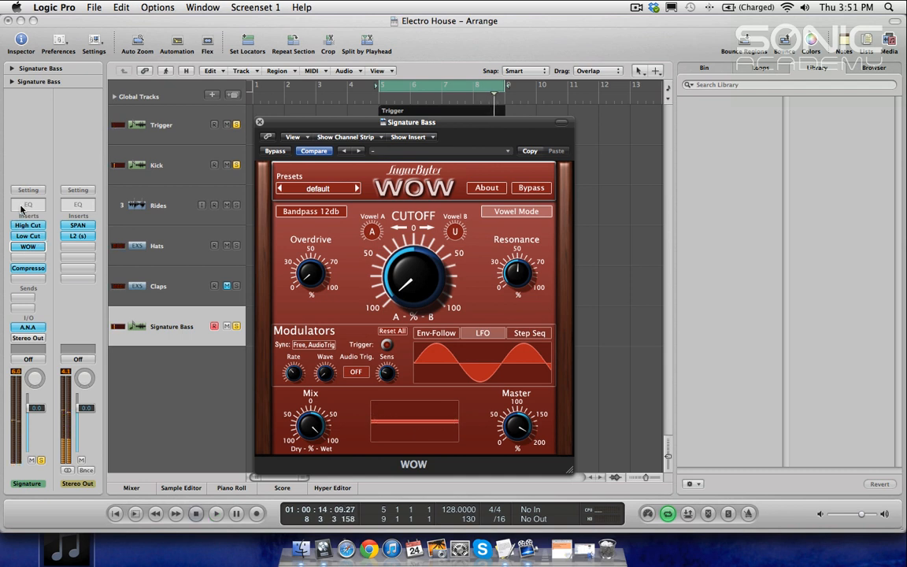
Step: Add a Channel EQ to the bass and boost a band at 9000 Hz by 6.0 dB
{"action": "double_click", "coordinate": [25, 207]}
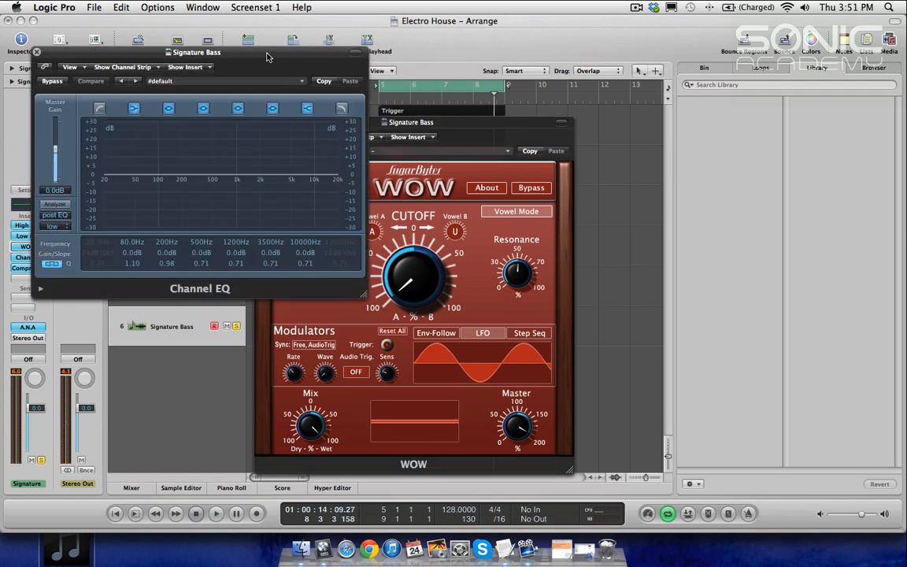
{"action": "left_click_drag", "start_coordinate": [370, 161], "coordinate": [414, 158]}
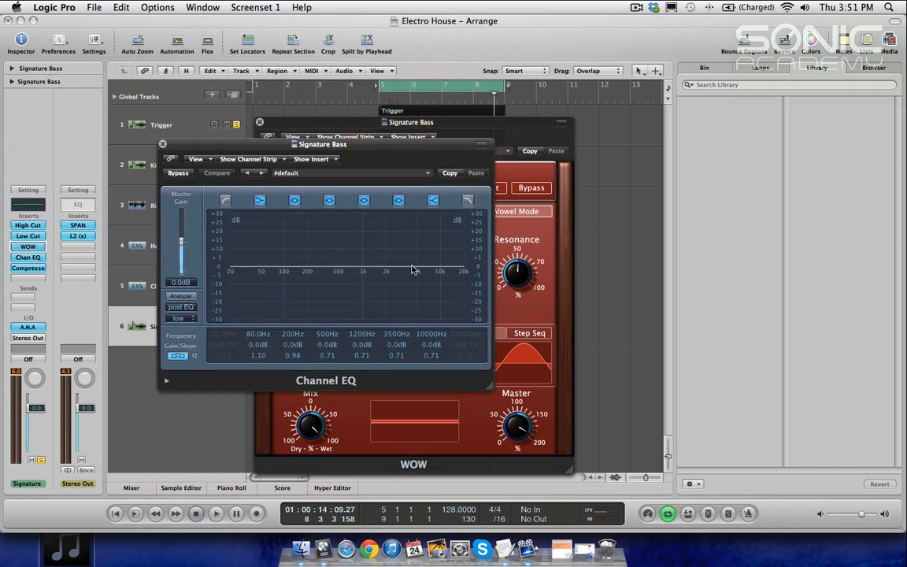
{"action": "key", "text": "space"}
{"action": "left_click_drag", "start_coordinate": [399, 268], "coordinate": [446, 257]}
Step: Toggle the Channel EQ bypass on and off to compare, then stop playback
{"action": "left_click", "coordinate": [176, 172]}
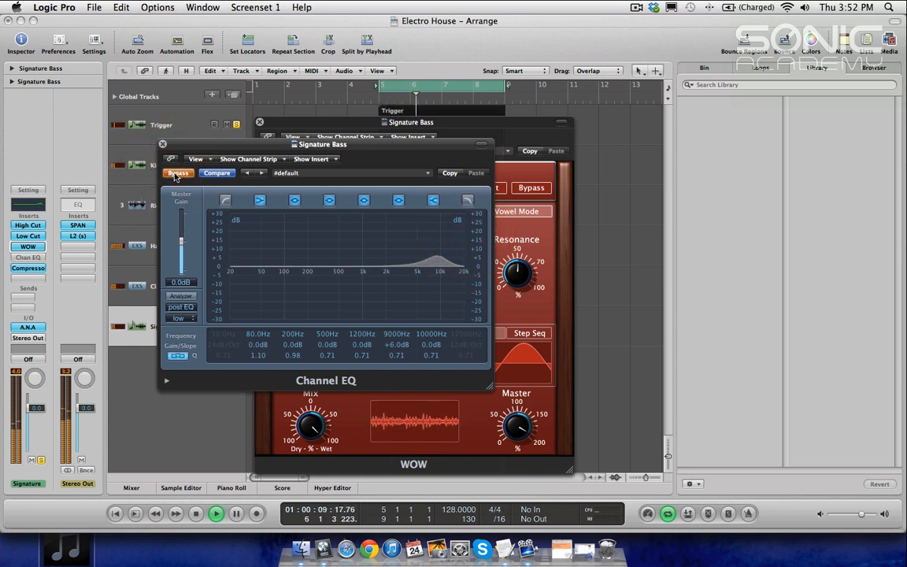
{"action": "left_click", "coordinate": [176, 173]}
{"action": "key", "text": "space"}
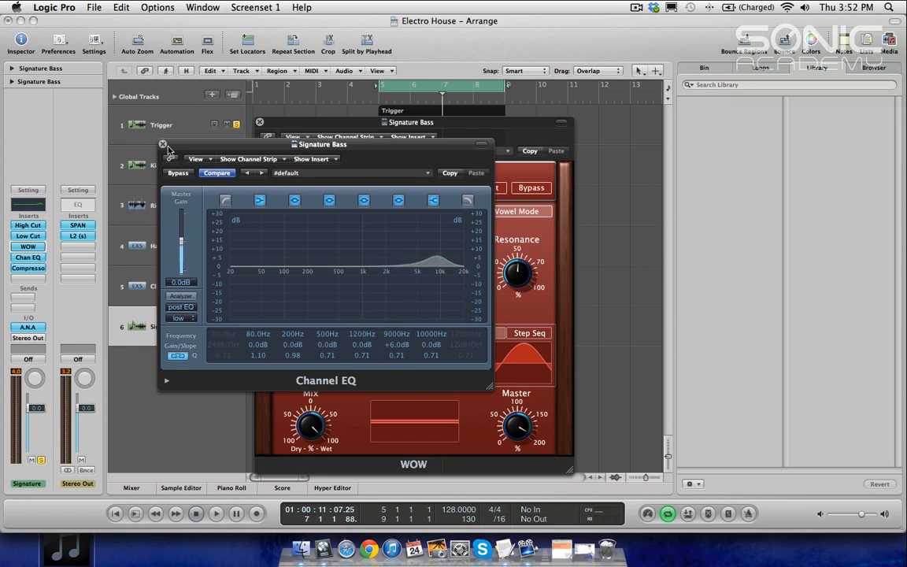
{"action": "left_click_drag", "start_coordinate": [163, 146], "coordinate": [244, 178]}
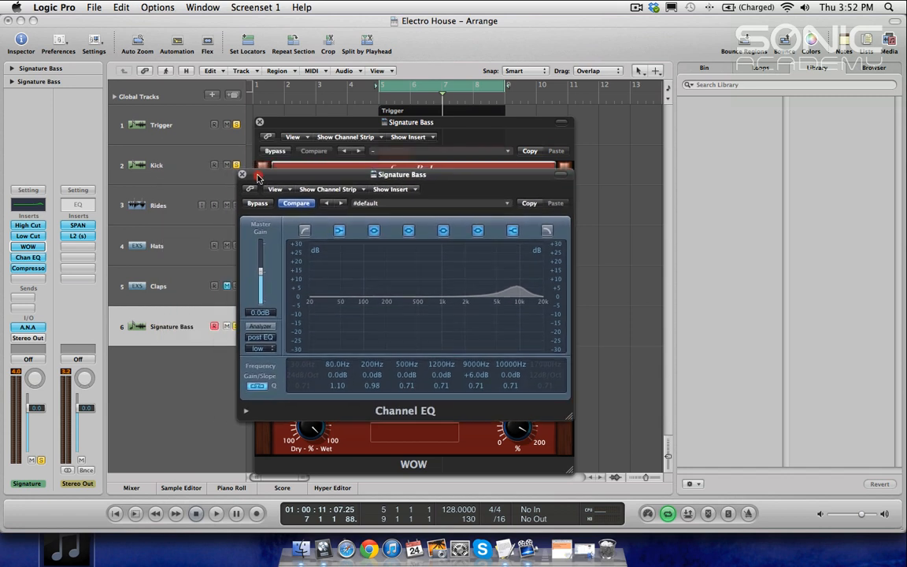
{"action": "left_click", "coordinate": [423, 125]}
{"action": "left_click_drag", "start_coordinate": [423, 124], "coordinate": [431, 134]}
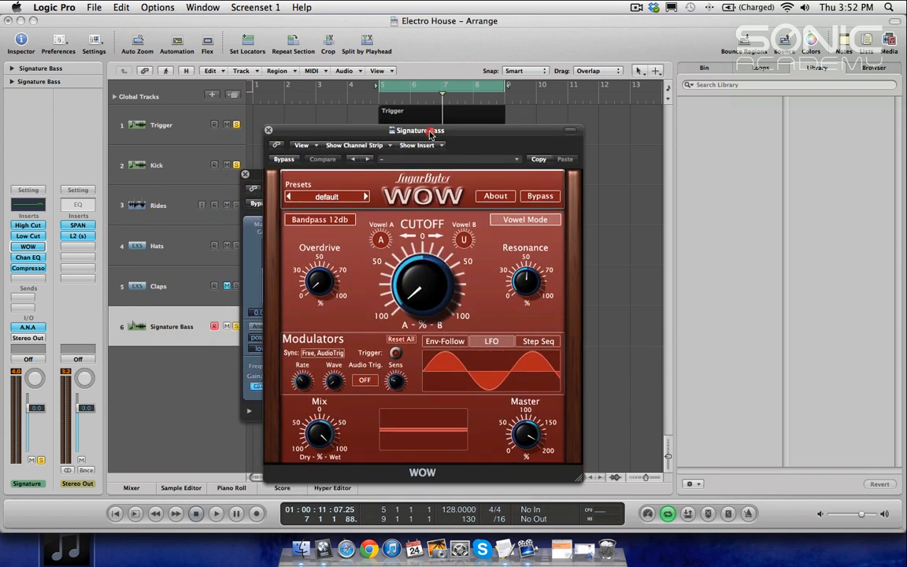
Step: Close the WOW and Channel EQ plugin windows and play back the arrangement
{"action": "left_click", "coordinate": [269, 131]}
{"action": "left_click", "coordinate": [245, 175]}
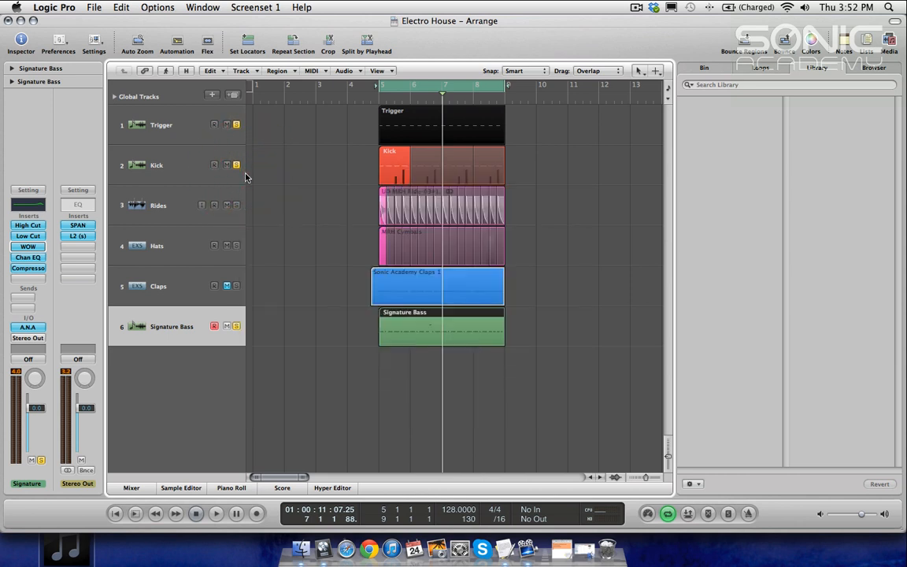
{"action": "key", "text": "n"}
{"action": "key", "text": "space"}
{"action": "key", "text": "n"}
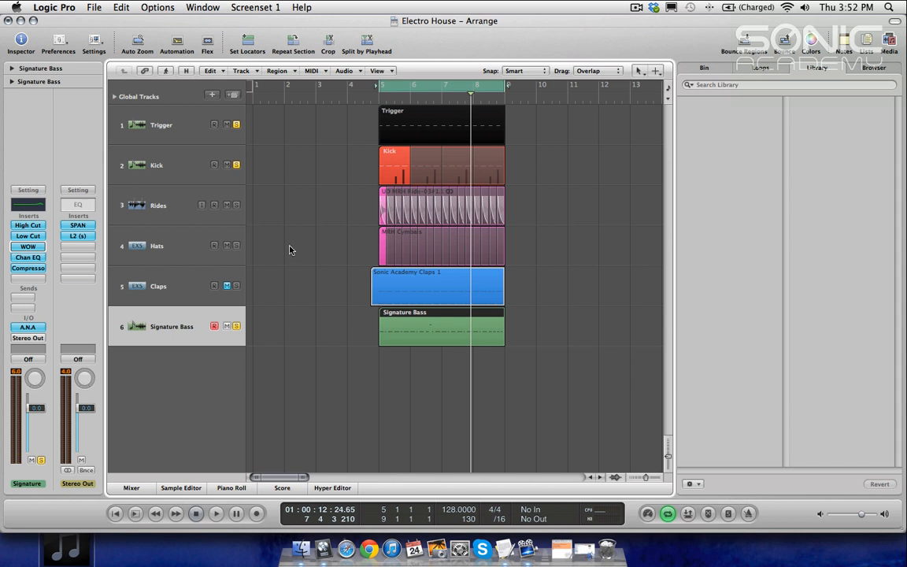
{"action": "left_click_drag", "start_coordinate": [446, 28], "coordinate": [455, 37]}
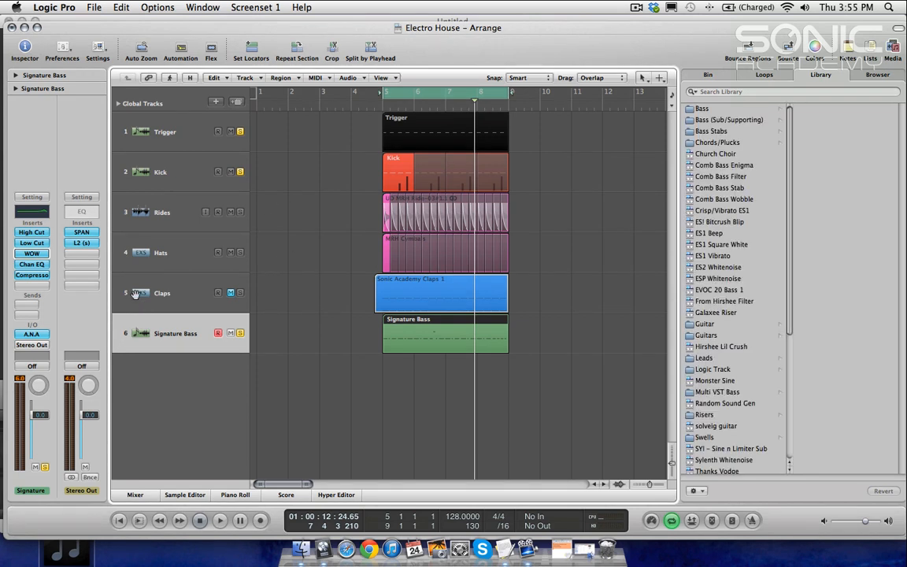
Step: Move the Compressor down one insert slot and insert the Xfer Records OTT (Stereo) plugin in the freed slot
{"action": "mouse_move", "coordinate": [33, 279]}
{"action": "left_mouse_down"}
{"action": "mouse_move", "coordinate": [34, 290]}
{"action": "mouse_move", "coordinate": [31, 246]}
{"action": "mouse_move", "coordinate": [34, 274]}
{"action": "left_mouse_up"}
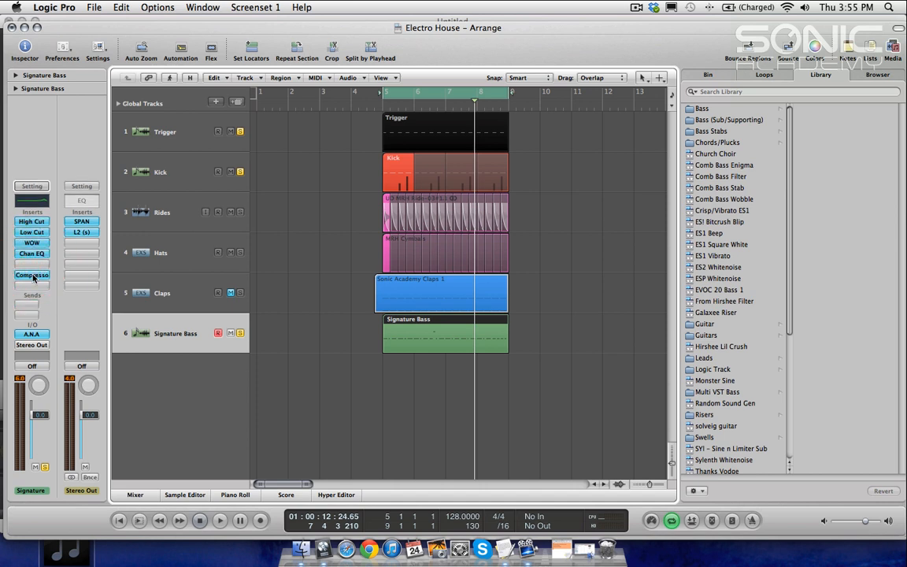
{"action": "left_click", "coordinate": [32, 256]}
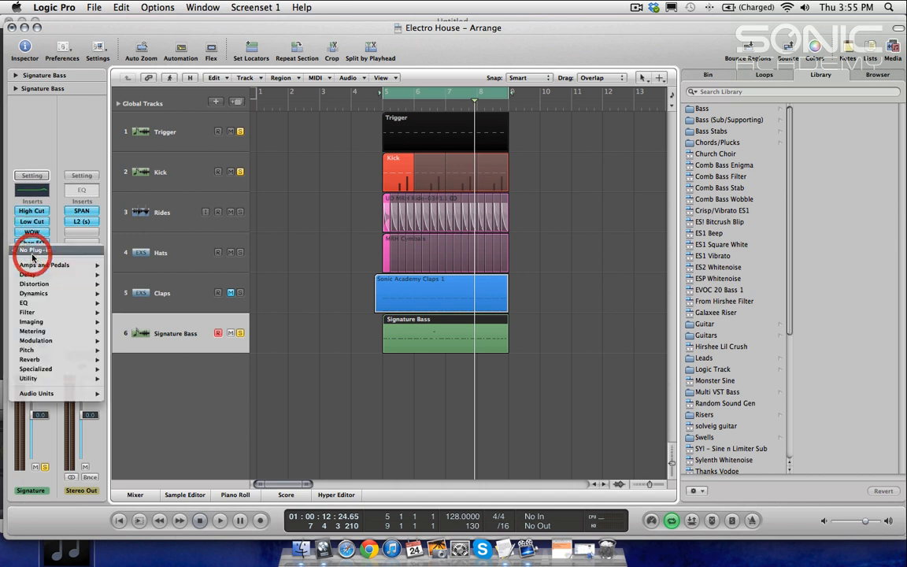
{"action": "mouse_move", "coordinate": [64, 399]}
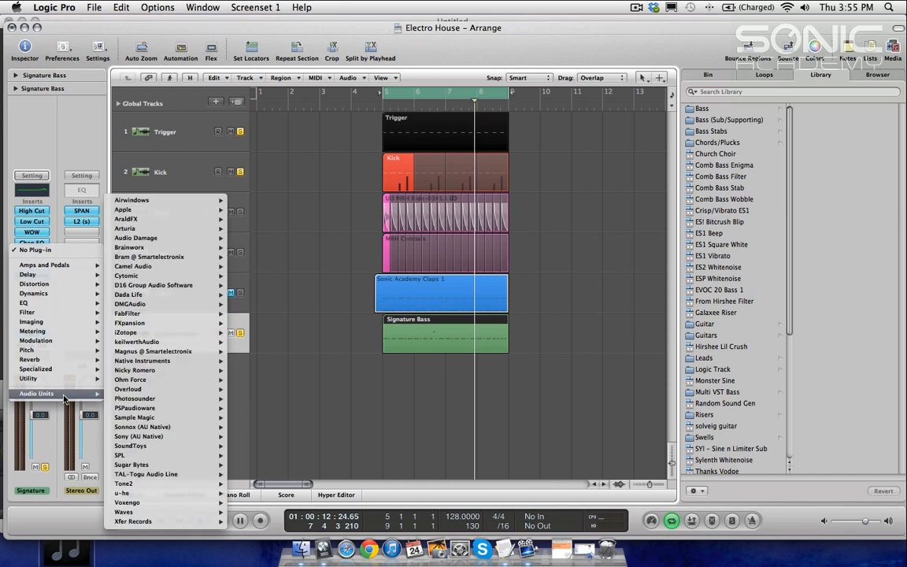
{"action": "mouse_move", "coordinate": [186, 524]}
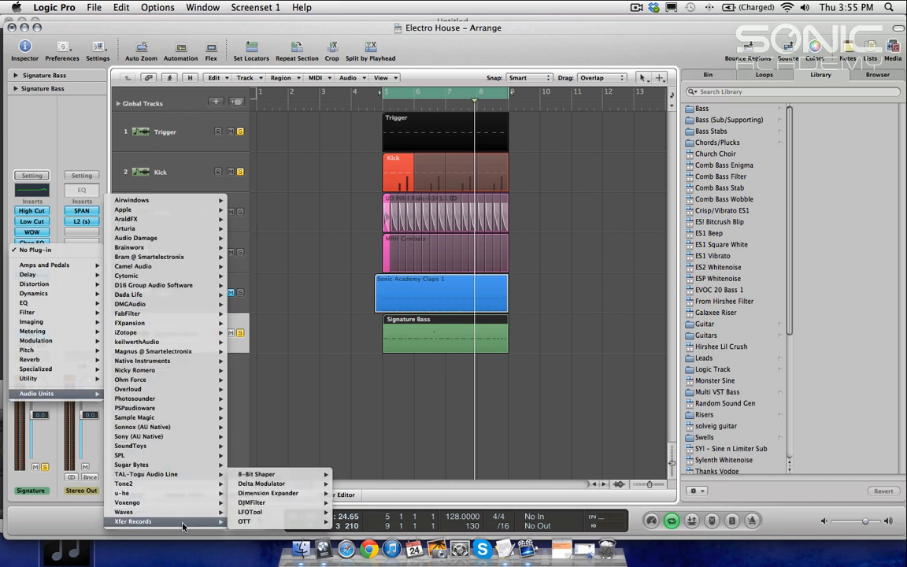
{"action": "mouse_move", "coordinate": [267, 521]}
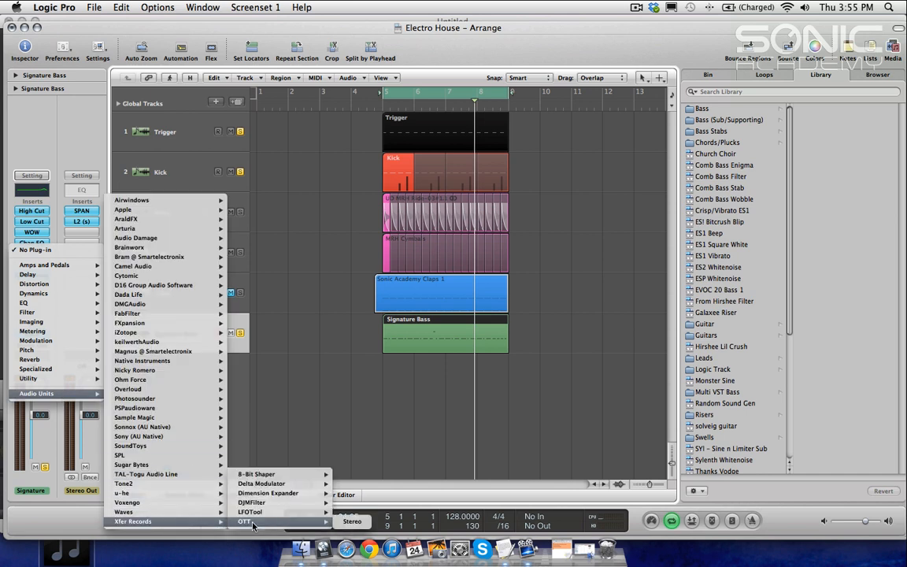
{"action": "left_click", "coordinate": [350, 523]}
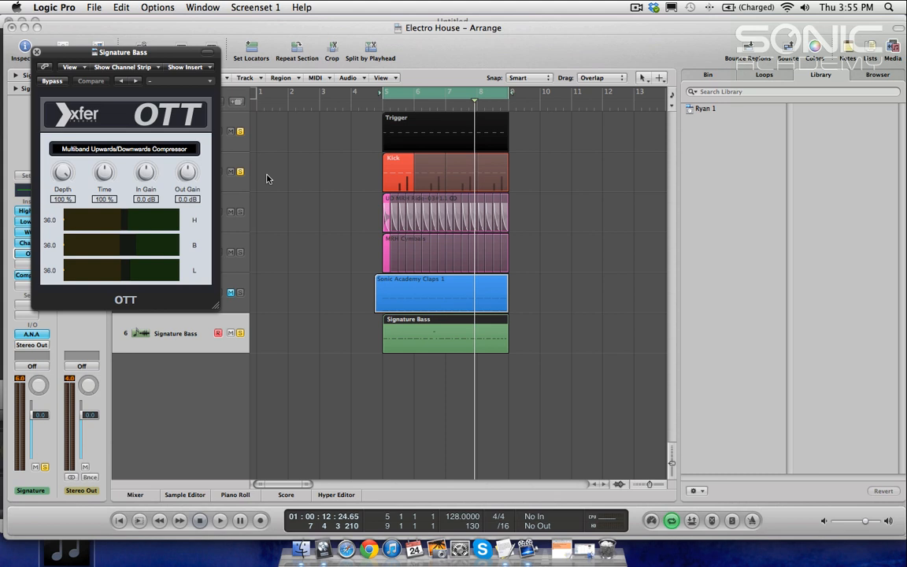
Step: Start playback and set the OTT Depth to 42% and Time to 433%
{"action": "left_click_drag", "start_coordinate": [116, 55], "coordinate": [165, 62]}
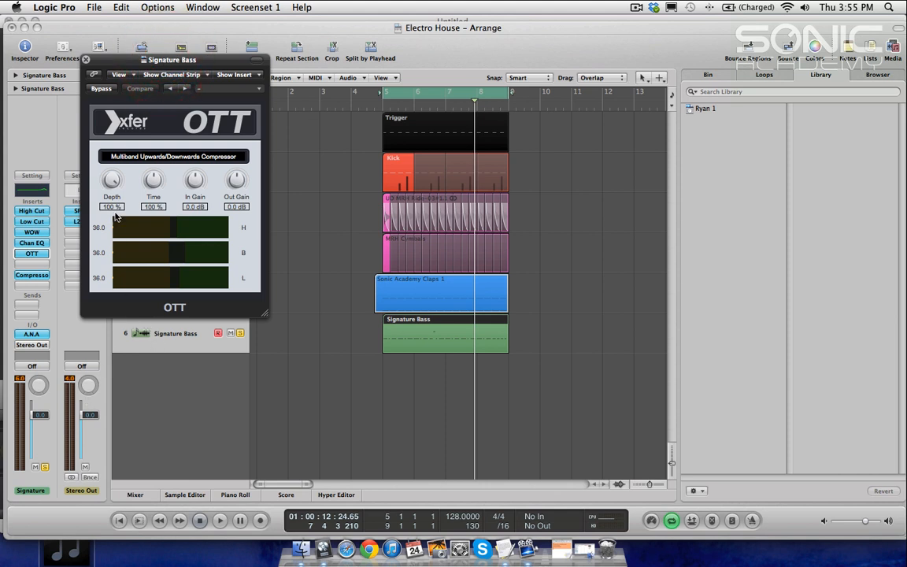
{"action": "key", "text": "b"}
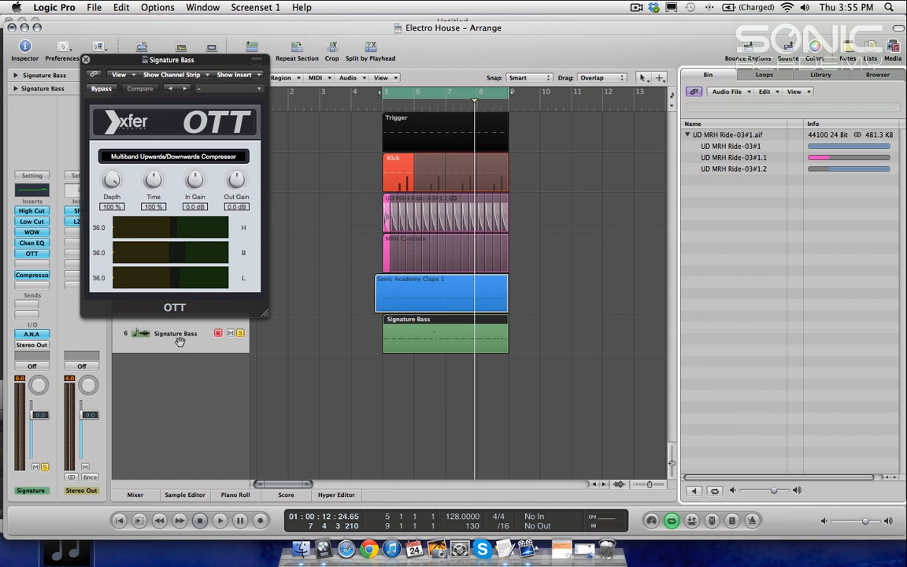
{"action": "left_click", "coordinate": [251, 317]}
{"action": "key", "text": "space"}
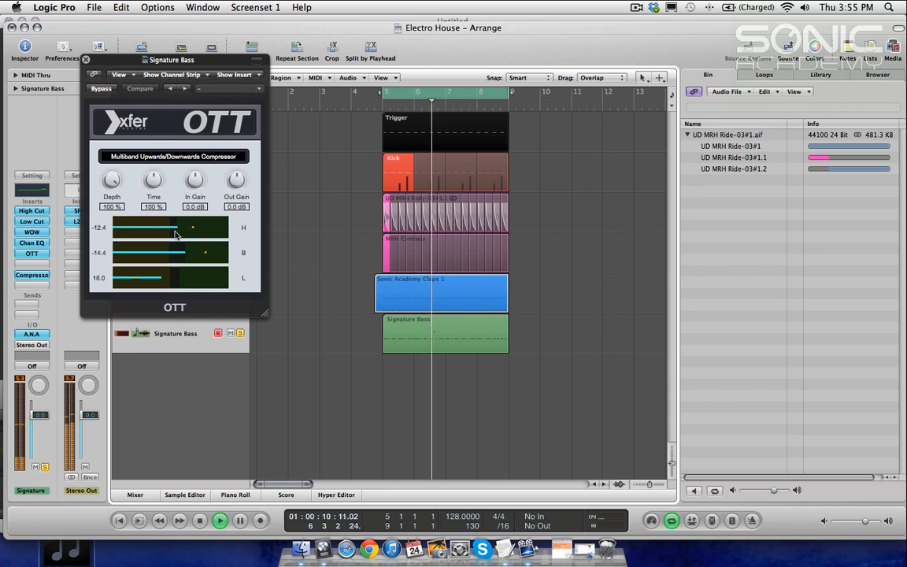
{"action": "mouse_move", "coordinate": [111, 182]}
{"action": "left_mouse_down"}
{"action": "mouse_move", "coordinate": [116, 320]}
{"action": "mouse_move", "coordinate": [113, 237]}
{"action": "mouse_move", "coordinate": [113, 252]}
{"action": "left_mouse_up"}
{"action": "left_click_drag", "start_coordinate": [155, 182], "coordinate": [231, 175]}
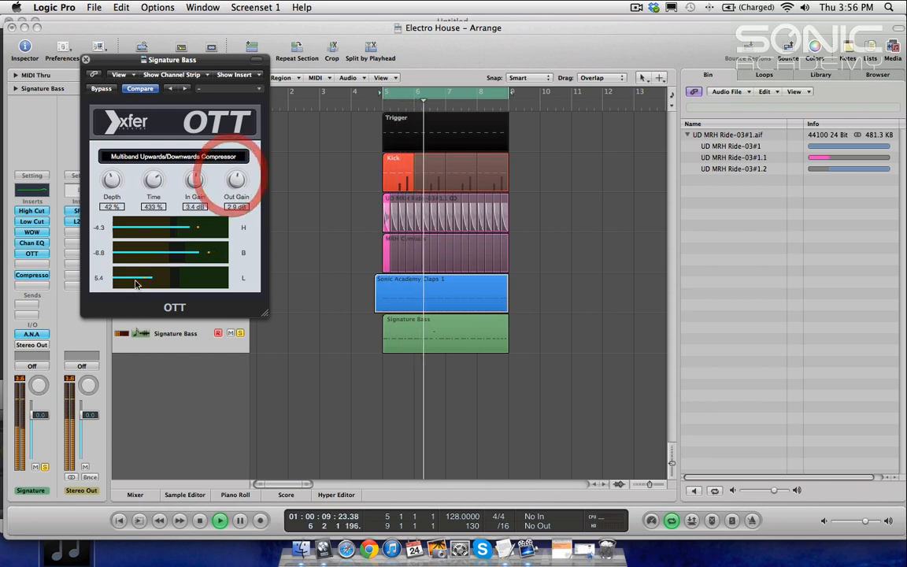
Step: Lower the bass channel fader to -1.5 dB, raise the OTT Depth to 58%, and stop playback
{"action": "left_click_drag", "start_coordinate": [39, 424], "coordinate": [39, 429]}
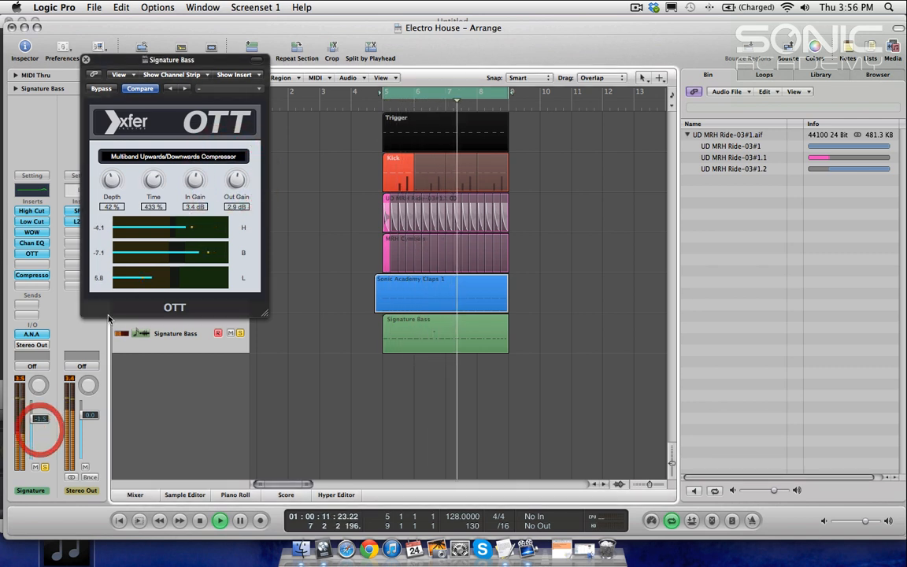
{"action": "left_click_drag", "start_coordinate": [107, 202], "coordinate": [111, 156]}
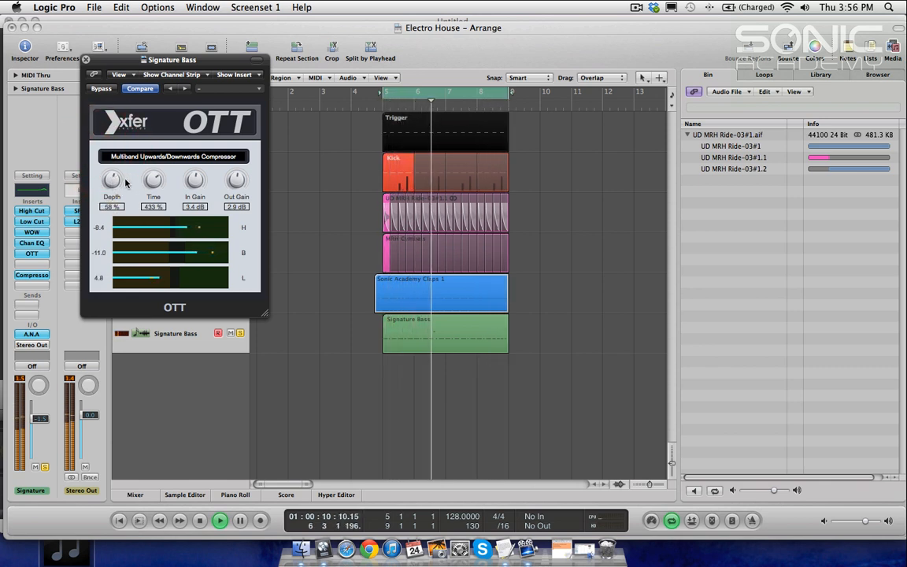
{"action": "key", "text": "space"}
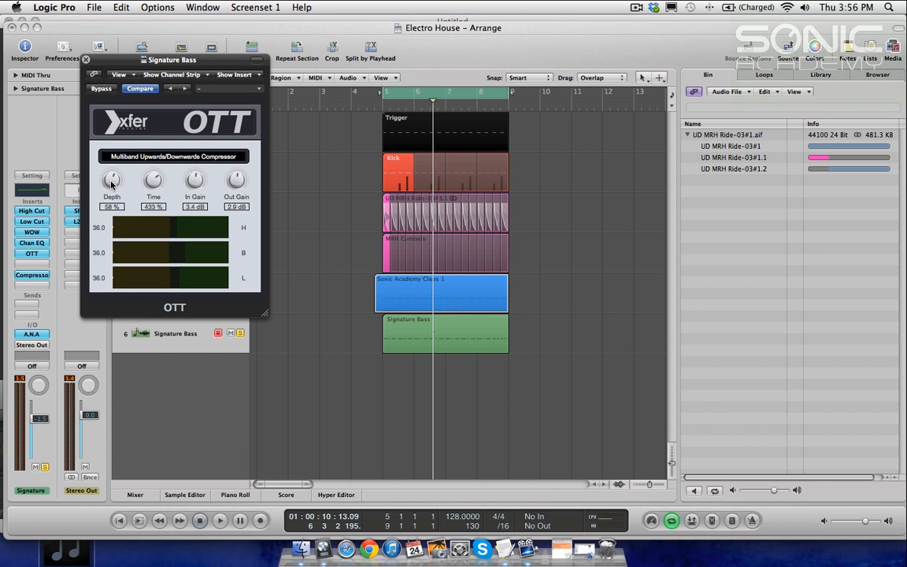
Step: Restart playback and set the OTT Depth to 52%
{"action": "key", "text": "space"}
{"action": "mouse_move", "coordinate": [111, 183]}
{"action": "left_mouse_down"}
{"action": "mouse_move", "coordinate": [111, 152]}
{"action": "mouse_move", "coordinate": [110, 180]}
{"action": "left_mouse_up"}
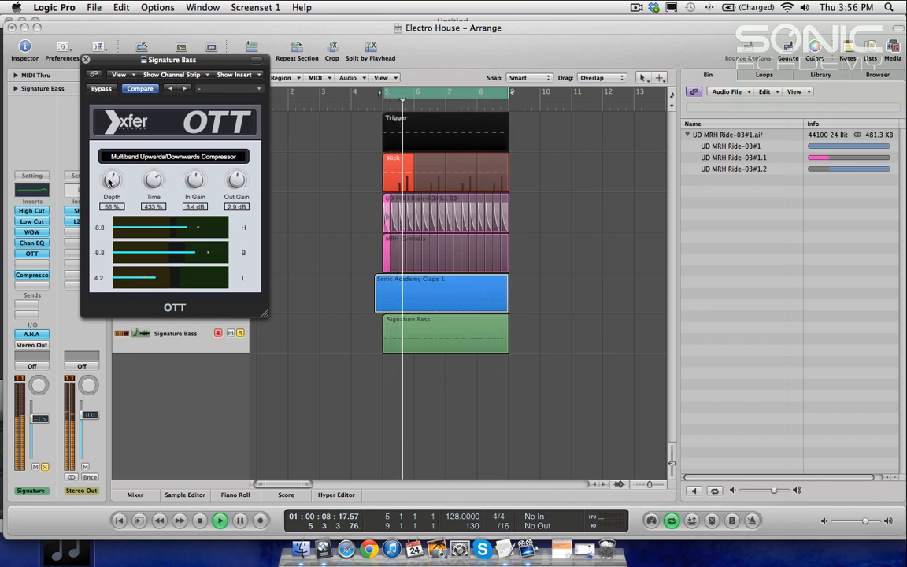
{"action": "left_click_drag", "start_coordinate": [110, 180], "coordinate": [110, 186]}
Step: Toggle the OTT bypass on and off to compare, set the channel fader to -2.6 dB, and stop playback
{"action": "left_click", "coordinate": [102, 89]}
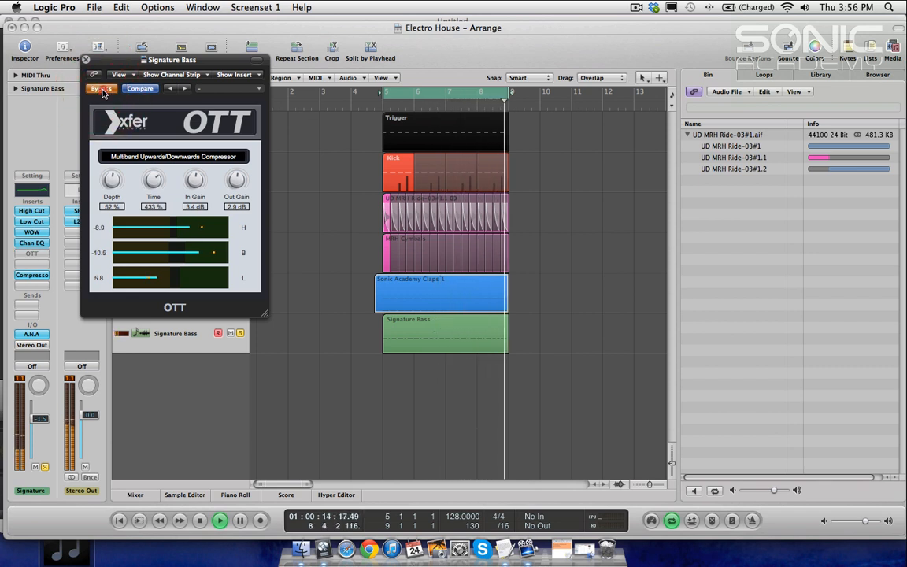
{"action": "left_click", "coordinate": [102, 89]}
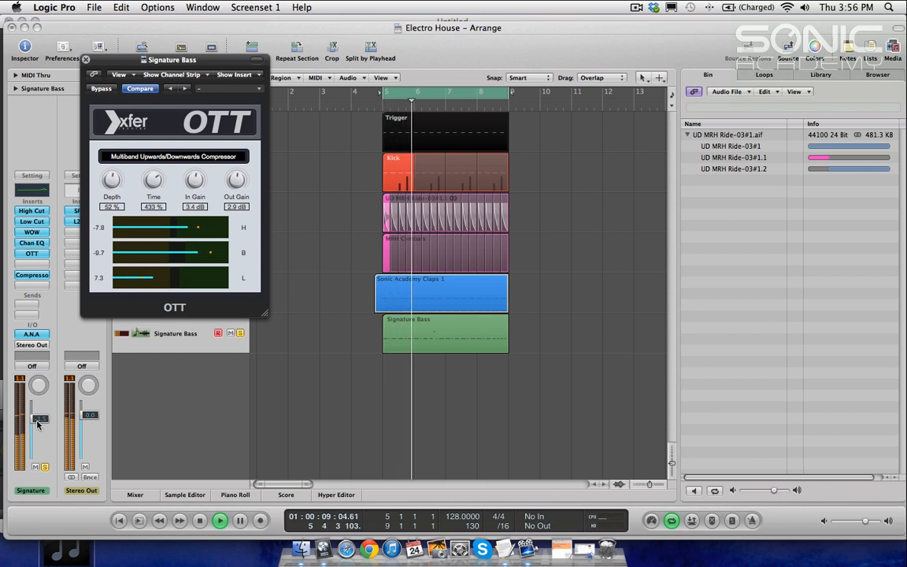
{"action": "left_click_drag", "start_coordinate": [37, 429], "coordinate": [37, 430]}
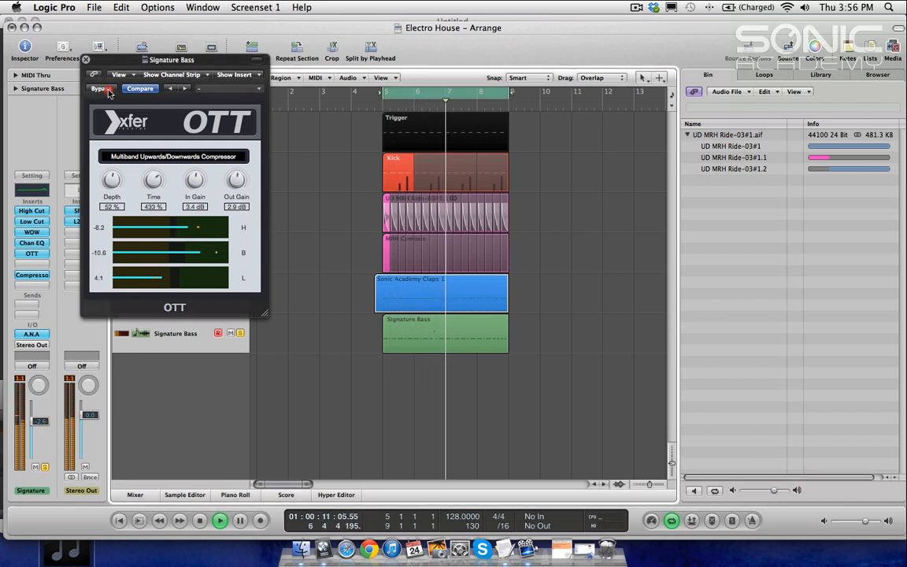
{"action": "left_click", "coordinate": [109, 91]}
{"action": "left_click", "coordinate": [108, 92]}
{"action": "key", "text": "space"}
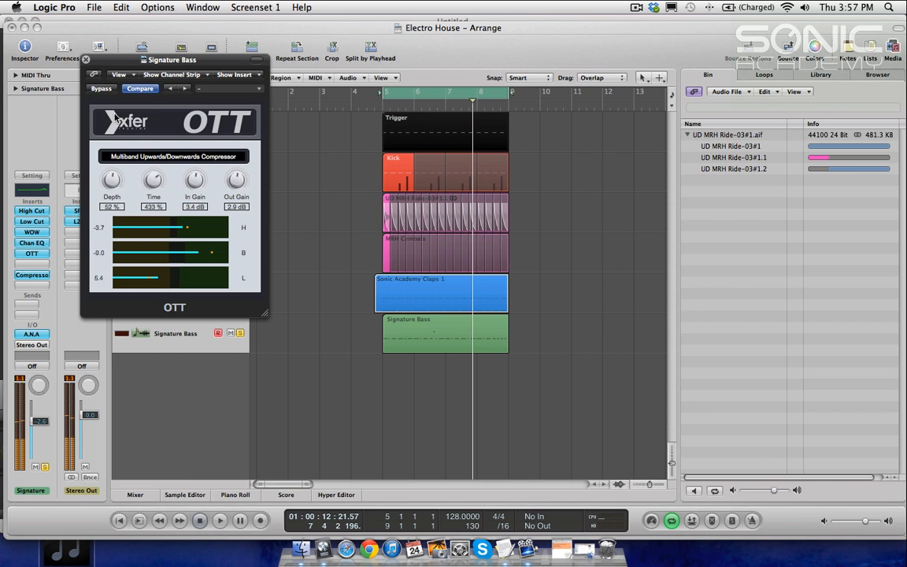
Step: Close the OTT window and insert a Bitcrusher after OTT on the bass channel
{"action": "left_click", "coordinate": [86, 59]}
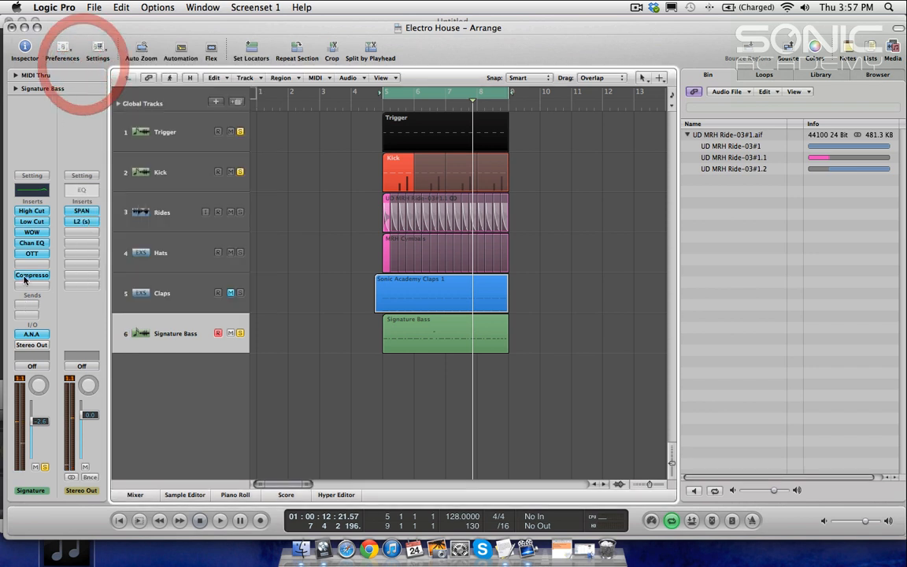
{"action": "left_click", "coordinate": [32, 264]}
{"action": "mouse_move", "coordinate": [62, 404]}
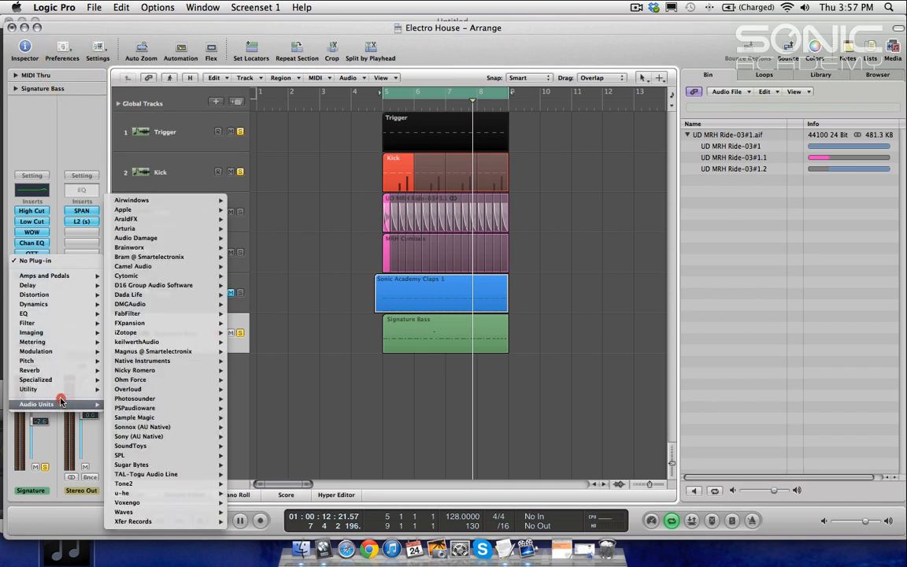
{"action": "mouse_move", "coordinate": [64, 300]}
{"action": "left_click", "coordinate": [124, 295]}
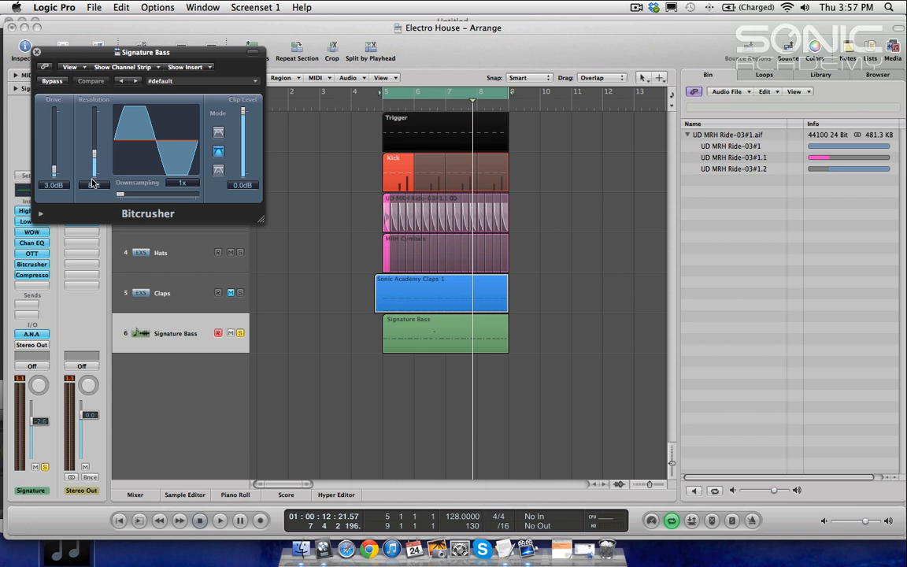
Step: Play back and set the Bitcrusher Drive to 2.5 dB and Downsampling to 3x
{"action": "key", "text": "space"}
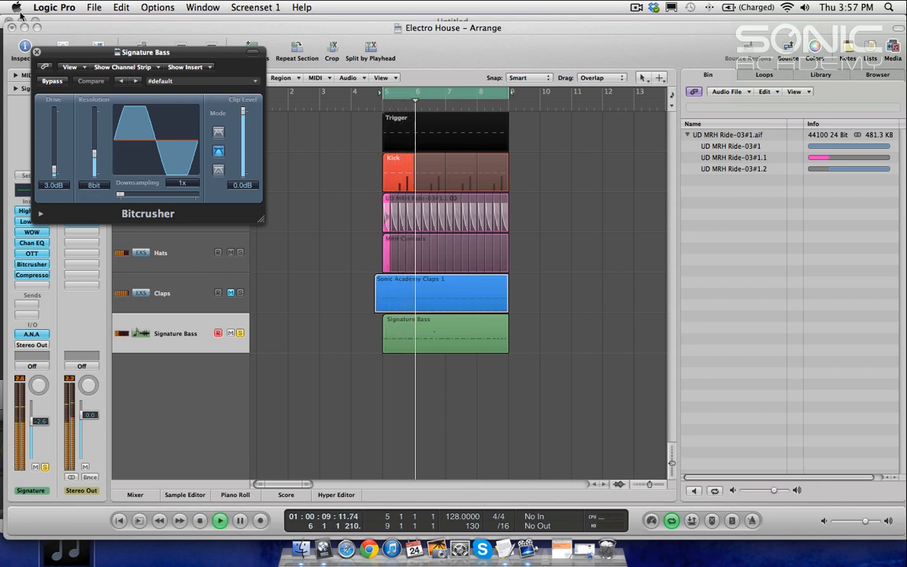
{"action": "left_click", "coordinate": [57, 173]}
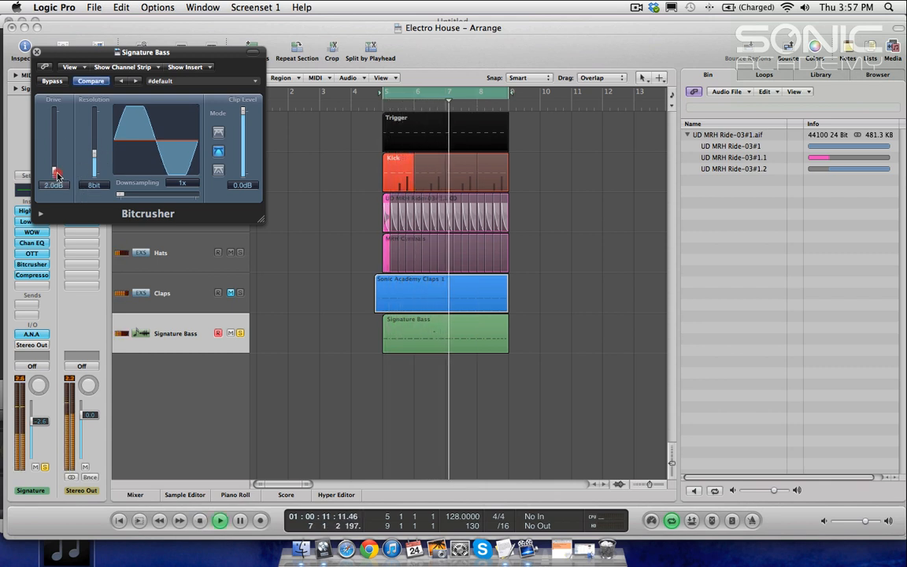
{"action": "left_click_drag", "start_coordinate": [56, 173], "coordinate": [56, 177]}
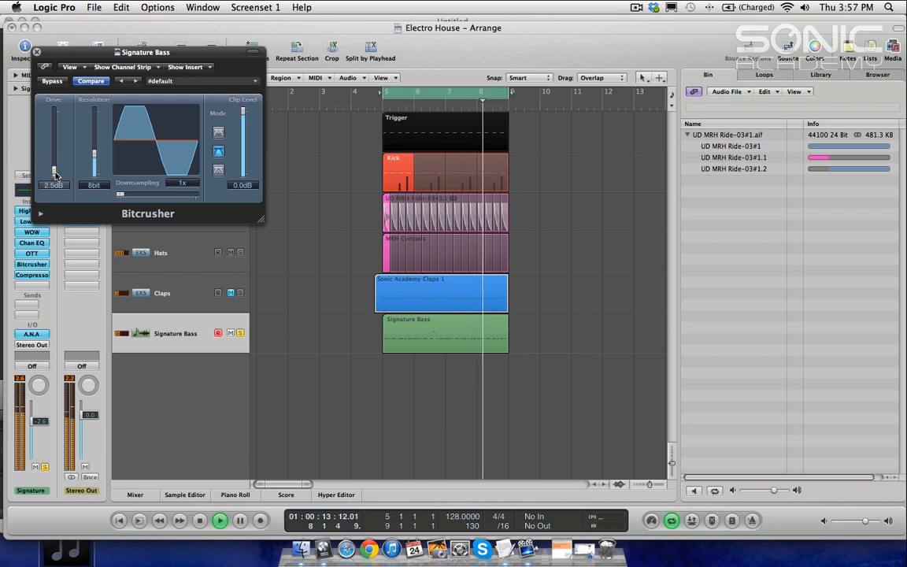
{"action": "mouse_move", "coordinate": [120, 195]}
{"action": "left_mouse_down"}
{"action": "mouse_move", "coordinate": [137, 197]}
{"action": "mouse_move", "coordinate": [121, 198]}
{"action": "left_mouse_up"}
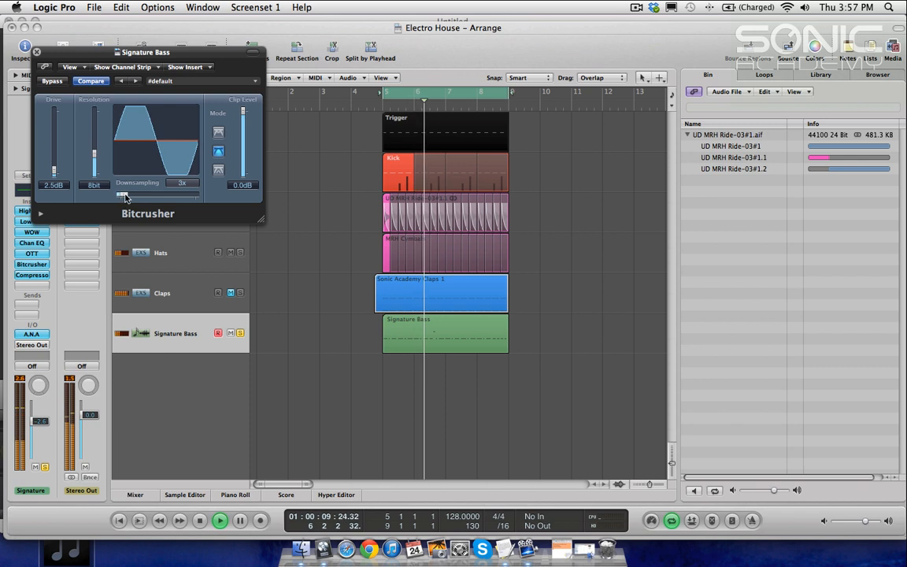
Step: Set the Bitcrusher Downsampling to 2x and Resolution to 8bit while toggling playback
{"action": "left_click_drag", "start_coordinate": [93, 157], "coordinate": [91, 166]}
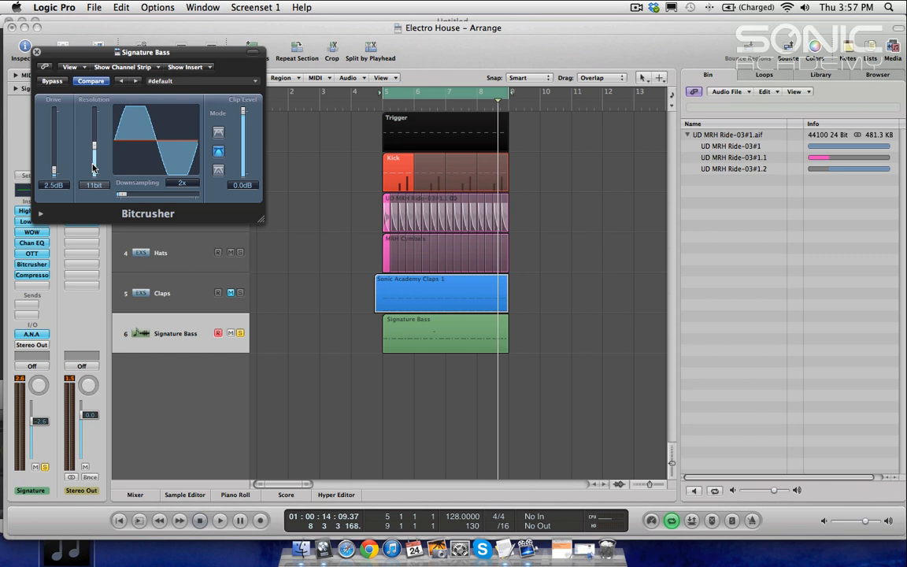
{"action": "key", "text": "space"}
{"action": "mouse_move", "coordinate": [93, 164]}
{"action": "left_mouse_down"}
{"action": "mouse_move", "coordinate": [92, 142]}
{"action": "mouse_move", "coordinate": [94, 164]}
{"action": "left_mouse_up"}
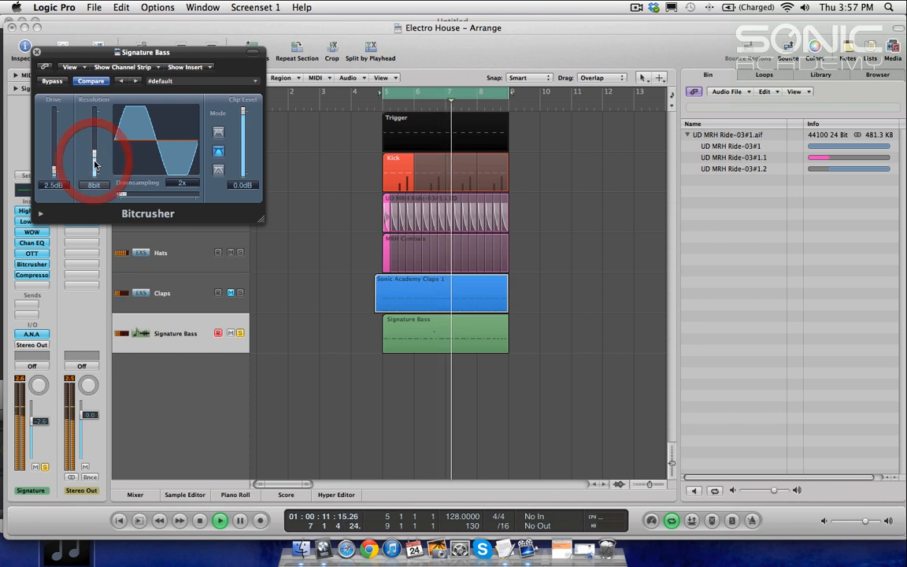
{"action": "key", "text": "space"}
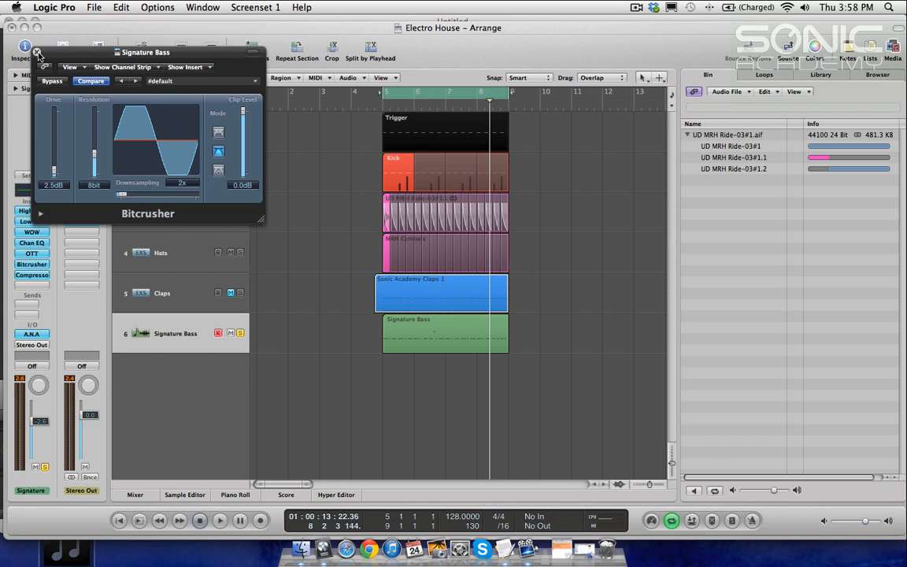
Step: Close the Bitcrusher window, hide the bin, and play back the arrangement
{"action": "left_click_drag", "start_coordinate": [39, 54], "coordinate": [71, 75]}
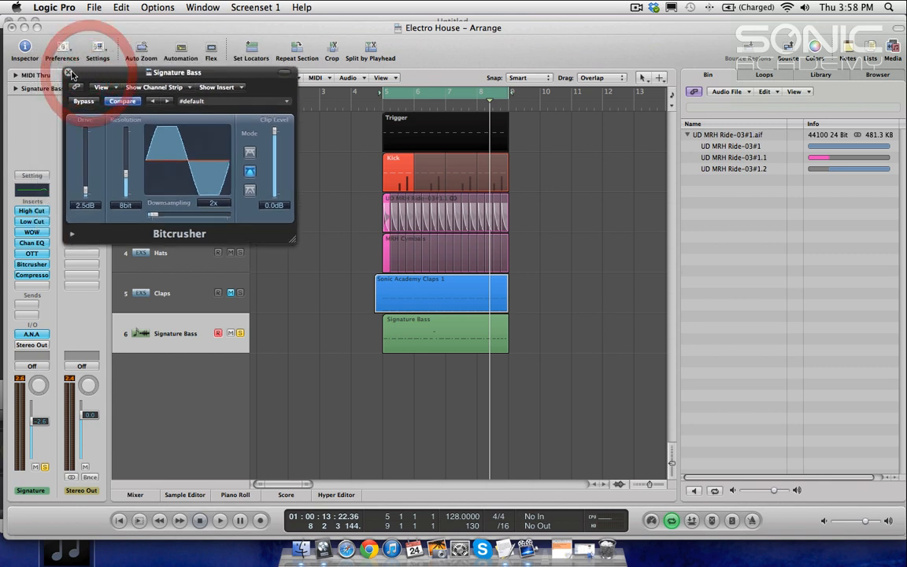
{"action": "left_click", "coordinate": [68, 74]}
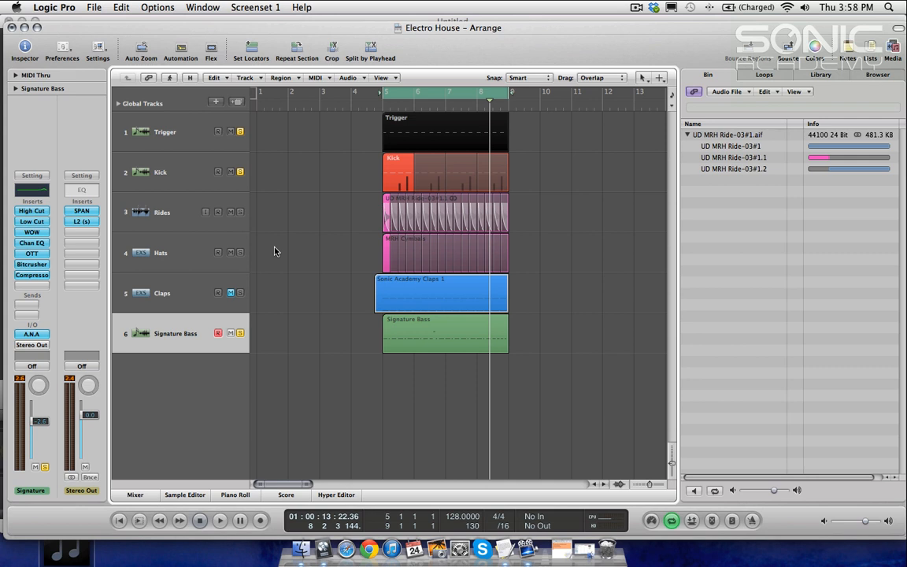
{"action": "key", "text": "b"}
{"action": "key", "text": "space"}
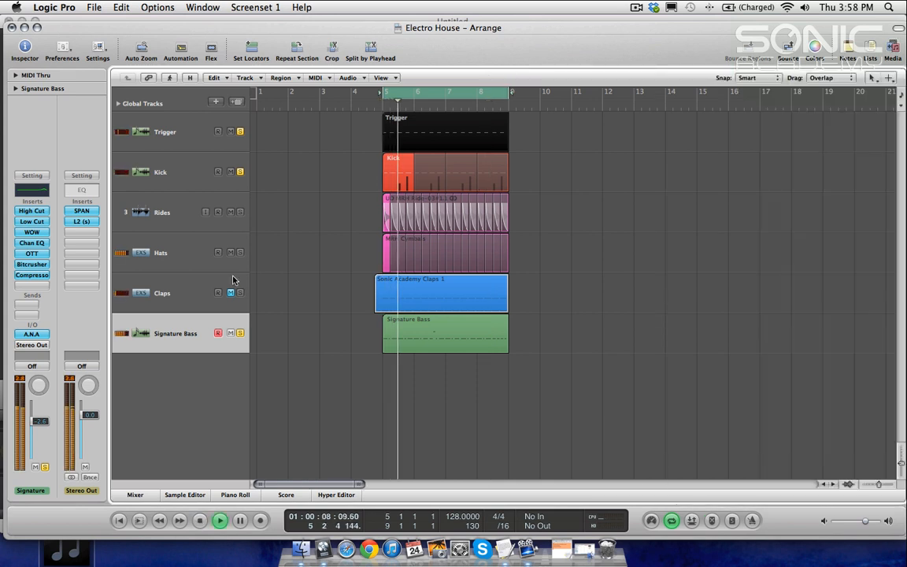
{"action": "left_click", "coordinate": [348, 102]}
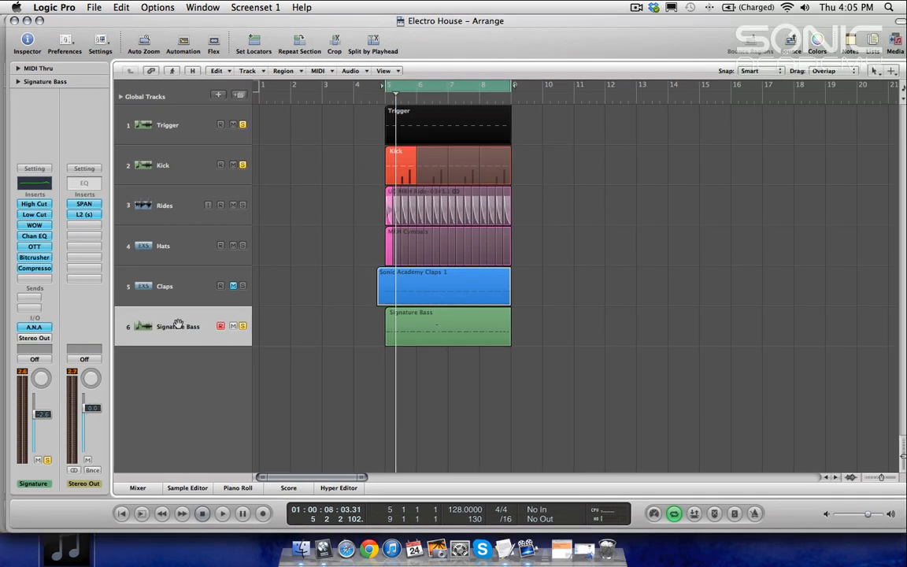
Step: Open the ANA instrument on the Signature Bass channel
{"action": "left_click_drag", "start_coordinate": [334, 299], "coordinate": [625, 402]}
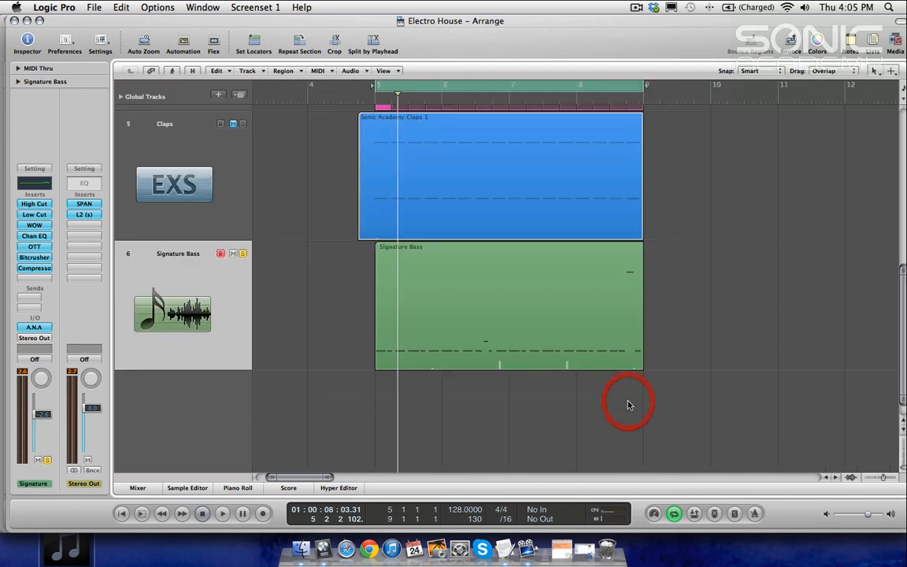
{"action": "left_click", "coordinate": [34, 326]}
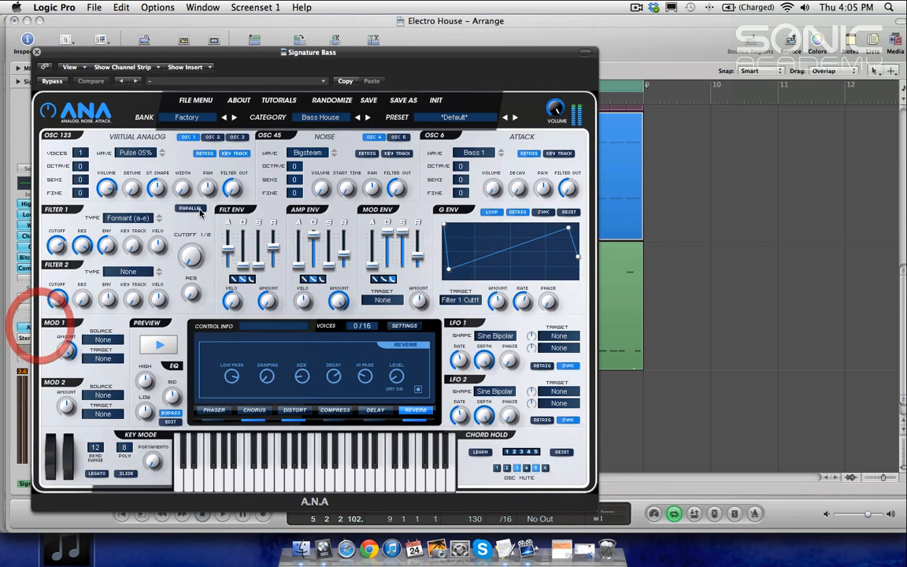
{"action": "left_click_drag", "start_coordinate": [252, 34], "coordinate": [380, 41]}
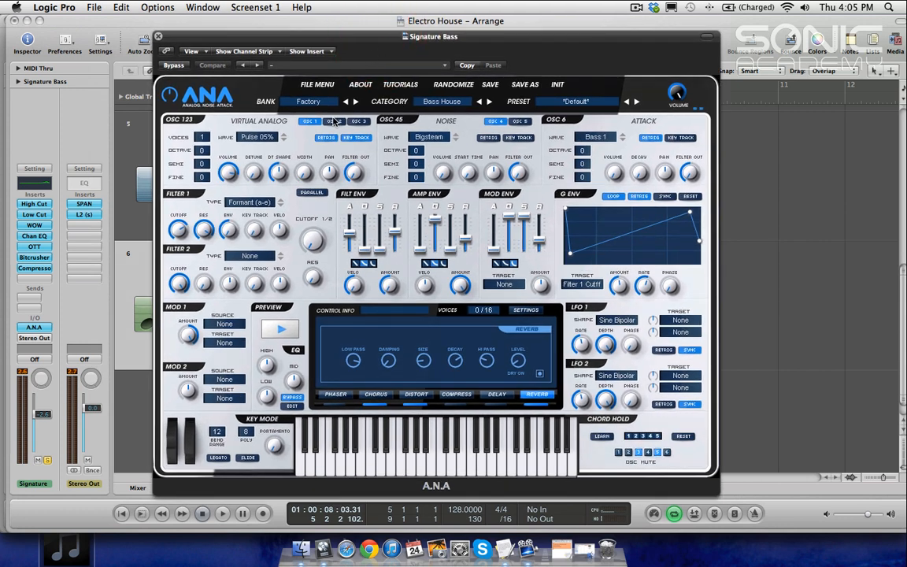
Step: Play back the arrangement to audition the current ANA bass patch
{"action": "key", "text": "space"}
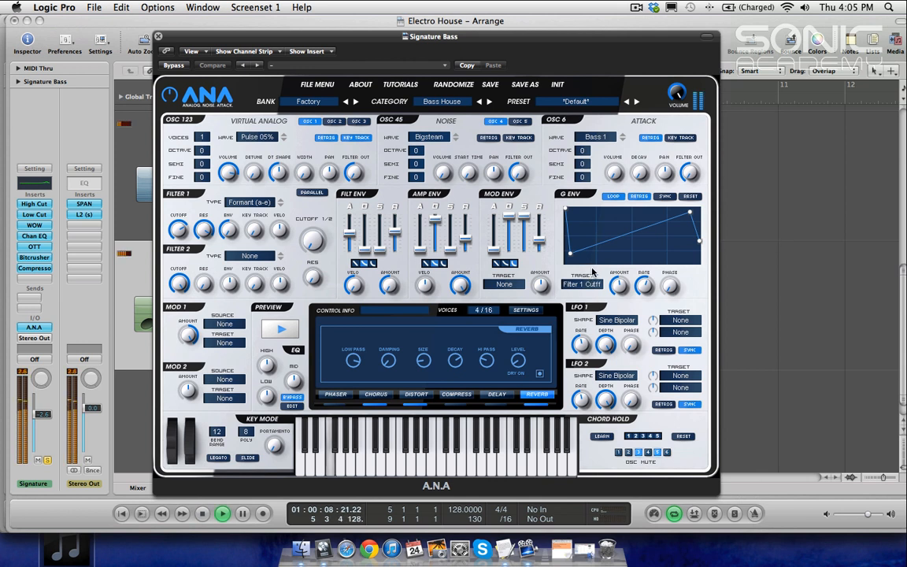
{"action": "key", "text": "space"}
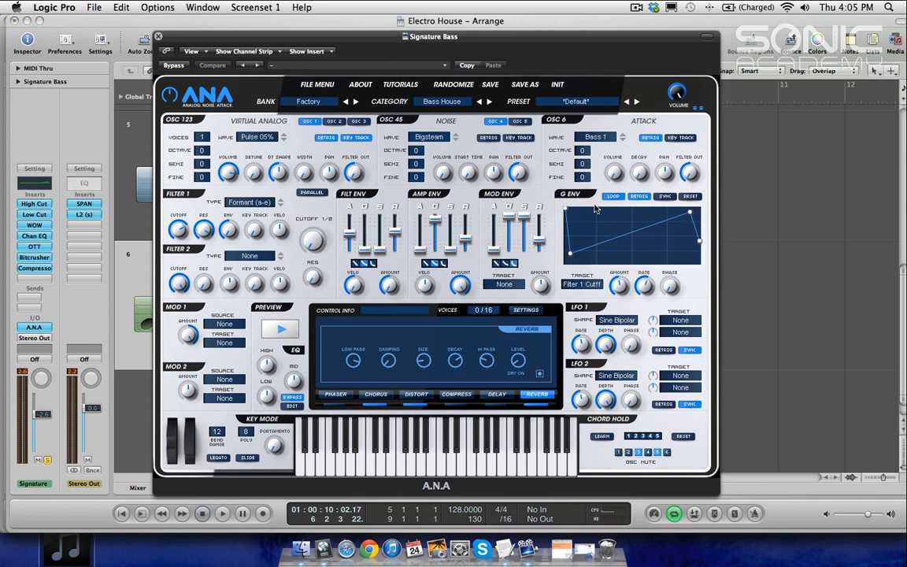
{"action": "mouse_move", "coordinate": [226, 233]}
{"action": "mouse_move", "coordinate": [448, 247]}
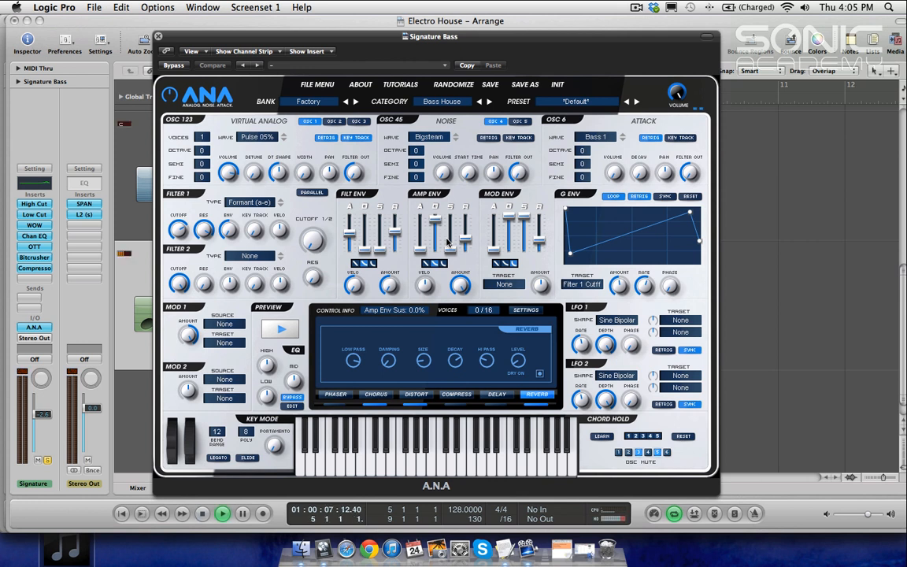
Step: During playback, reshape the G ENV curve with a dip in the middle and set Filter 1 Env to -23%
{"action": "key", "text": "space"}
{"action": "mouse_move", "coordinate": [570, 253]}
{"action": "left_mouse_down"}
{"action": "mouse_move", "coordinate": [579, 252]}
{"action": "mouse_move", "coordinate": [576, 240]}
{"action": "left_mouse_up"}
{"action": "left_click_drag", "start_coordinate": [226, 229], "coordinate": [229, 267]}
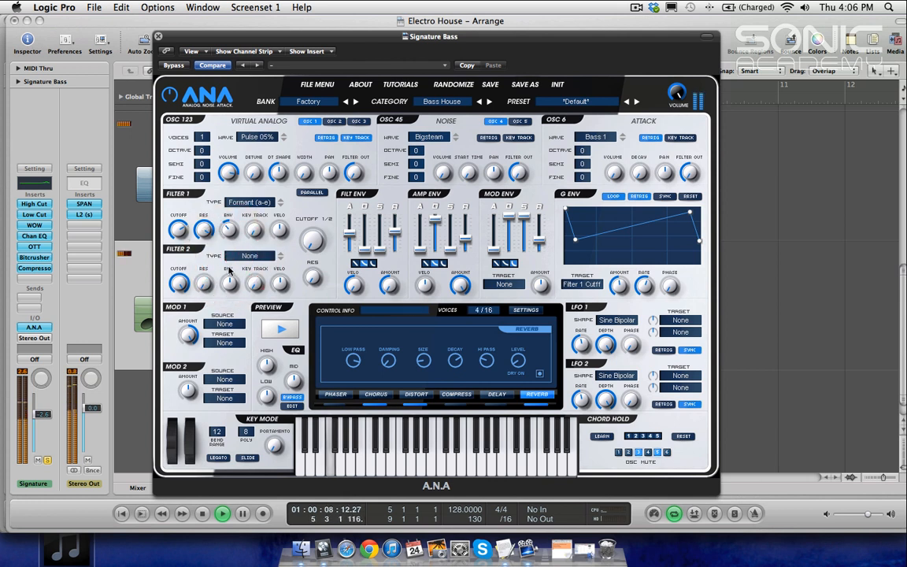
{"action": "left_click_drag", "start_coordinate": [576, 238], "coordinate": [650, 250]}
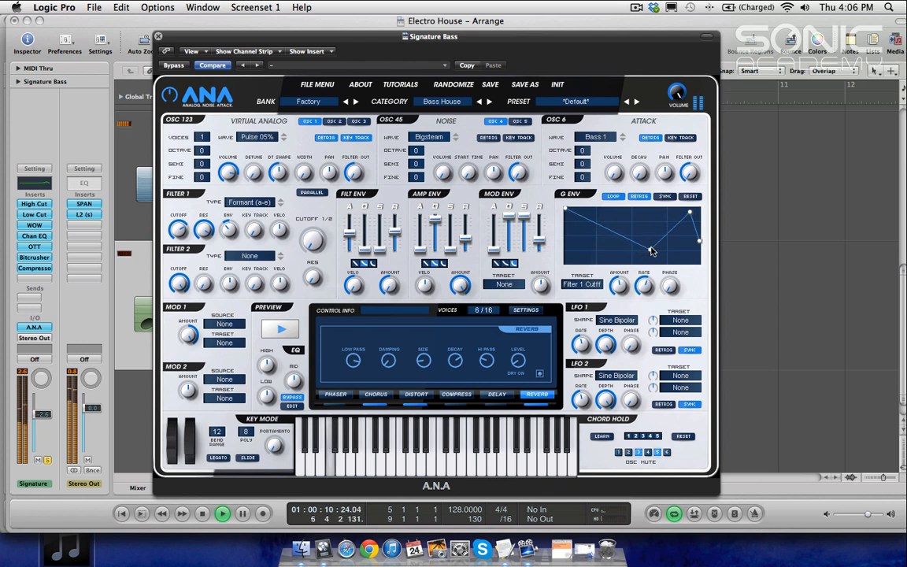
{"action": "mouse_move", "coordinate": [230, 230]}
{"action": "left_mouse_down"}
{"action": "mouse_move", "coordinate": [206, 204]}
{"action": "mouse_move", "coordinate": [220, 148]}
{"action": "mouse_move", "coordinate": [198, 141]}
{"action": "mouse_move", "coordinate": [201, 207]}
{"action": "mouse_move", "coordinate": [219, 226]}
{"action": "left_mouse_up"}
{"action": "key", "text": "space"}
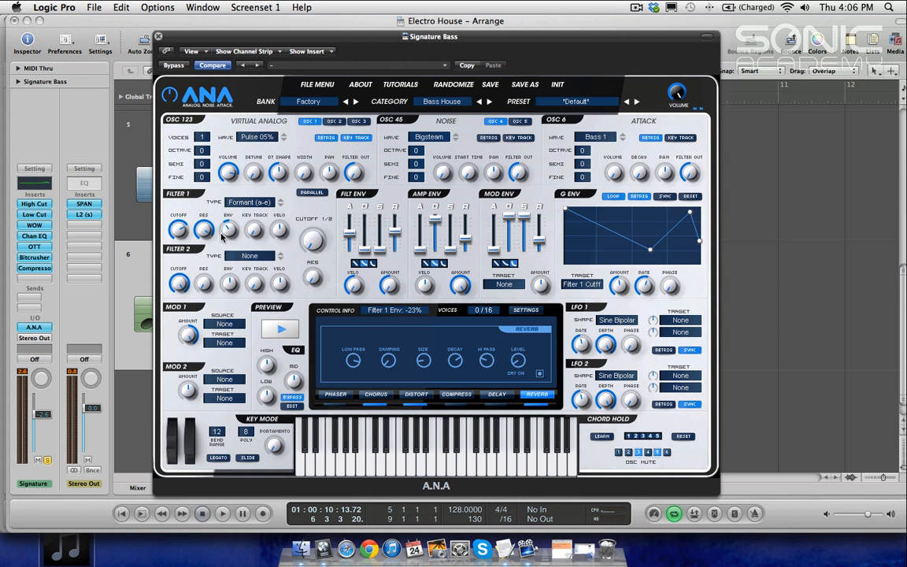
Step: Set Filter 1 Env to -26% while toggling playback, then move the ANA window aside
{"action": "key", "text": "space"}
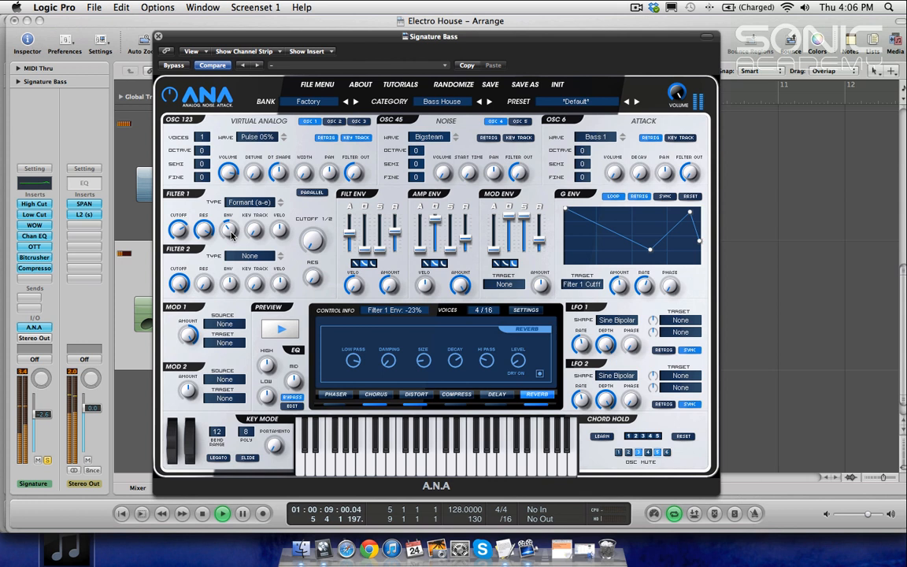
{"action": "key", "text": "space"}
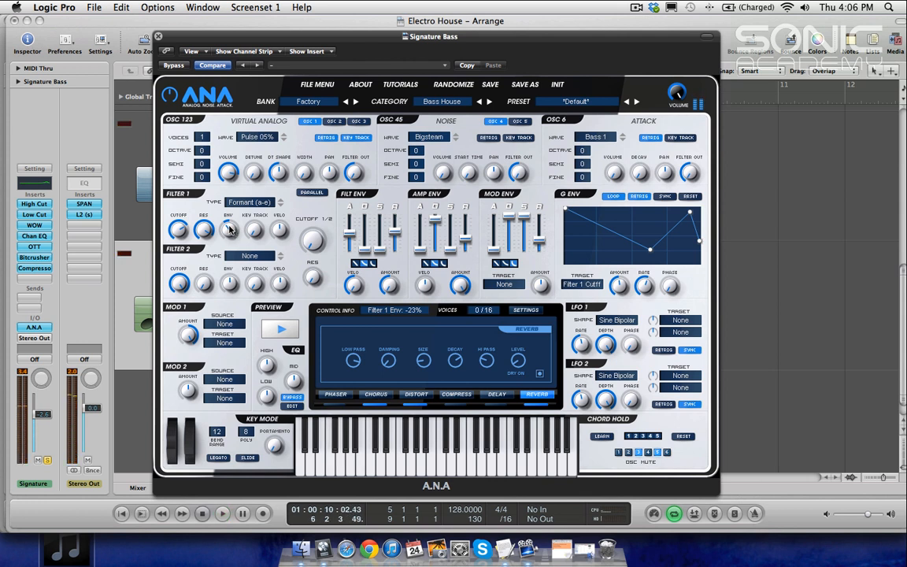
{"action": "mouse_move", "coordinate": [230, 228]}
{"action": "left_mouse_down"}
{"action": "mouse_move", "coordinate": [229, 144]}
{"action": "mouse_move", "coordinate": [230, 234]}
{"action": "left_mouse_up"}
{"action": "key", "text": "space"}
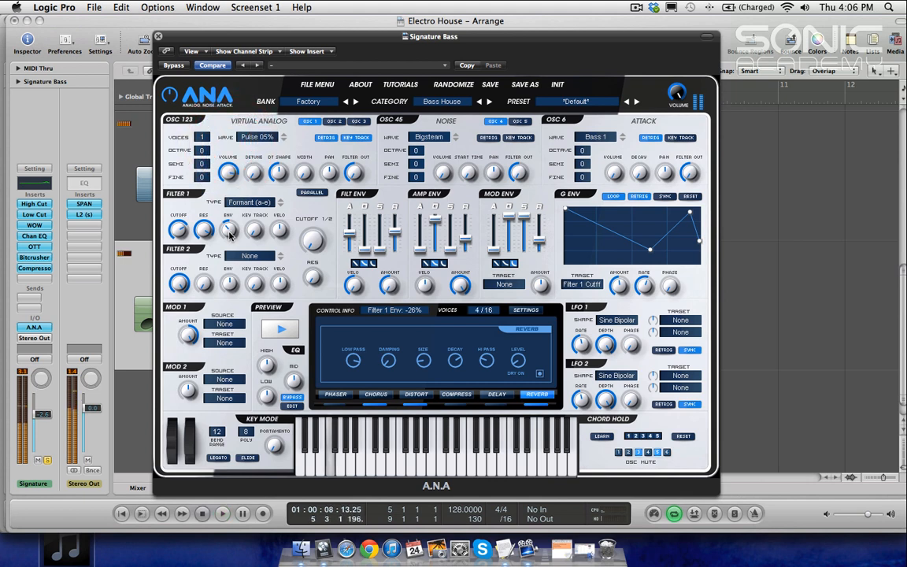
{"action": "key", "text": "space"}
{"action": "mouse_move", "coordinate": [238, 41]}
{"action": "left_mouse_down"}
{"action": "mouse_move", "coordinate": [370, 27]}
{"action": "mouse_move", "coordinate": [389, 130]}
{"action": "mouse_move", "coordinate": [419, 156]}
{"action": "left_mouse_up"}
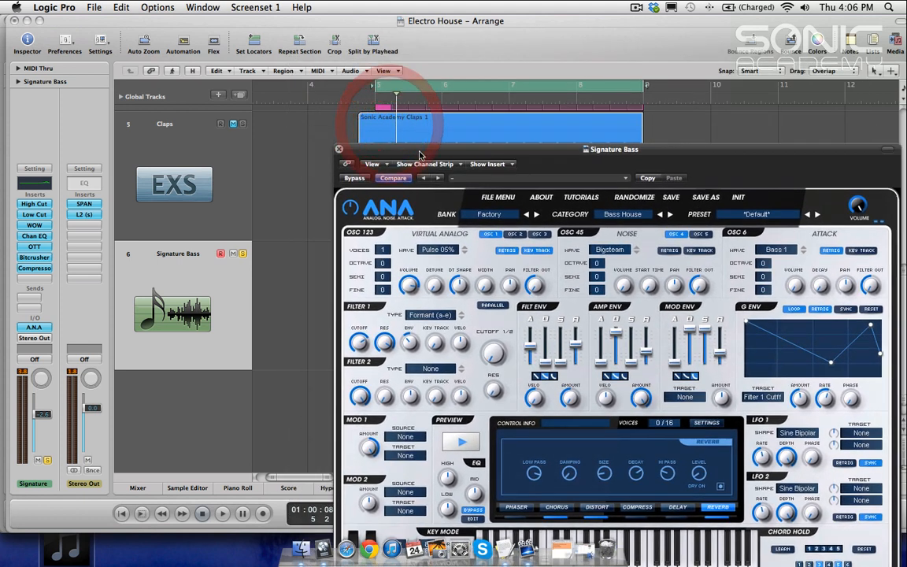
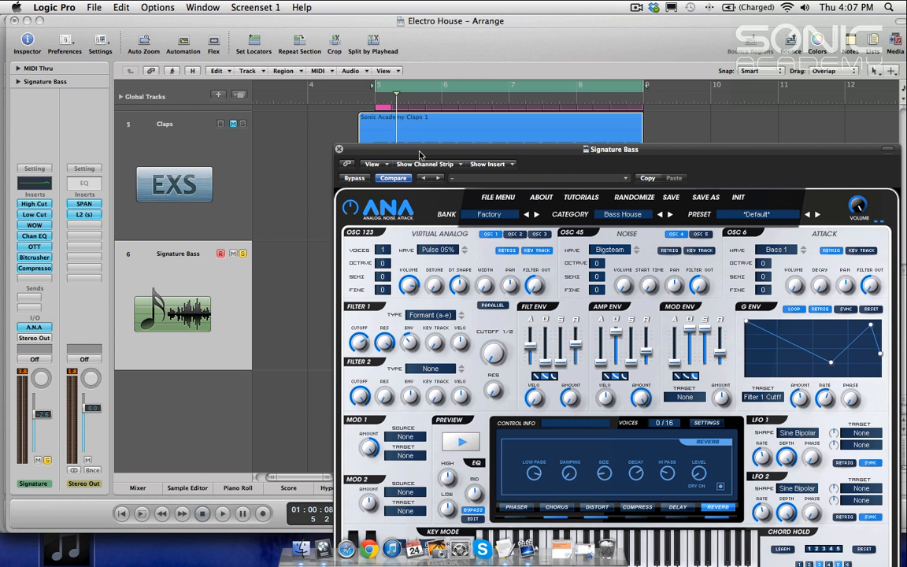
Step: Show the Signature Bass track's automation and set its automation mode to Latch
{"action": "left_click", "coordinate": [209, 298]}
{"action": "key", "text": "a"}
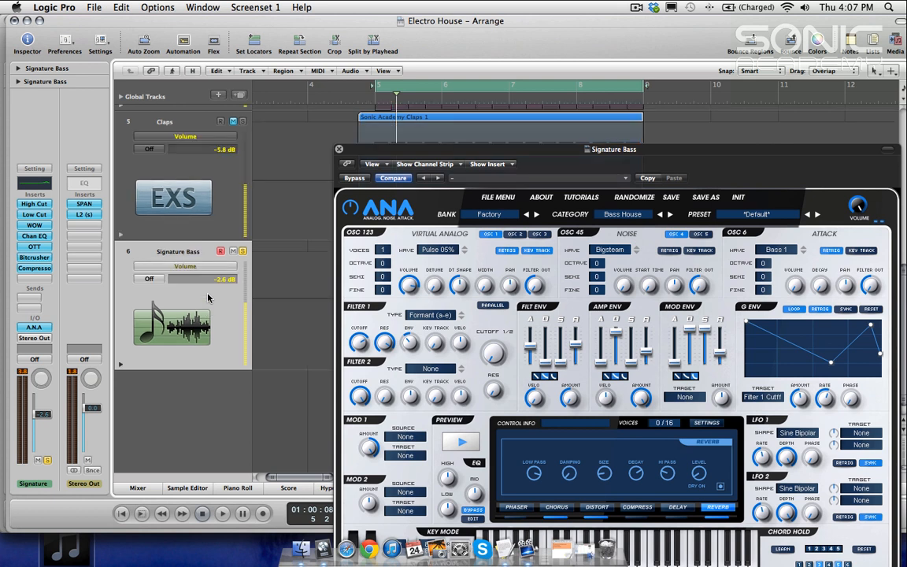
{"action": "left_click", "coordinate": [187, 270]}
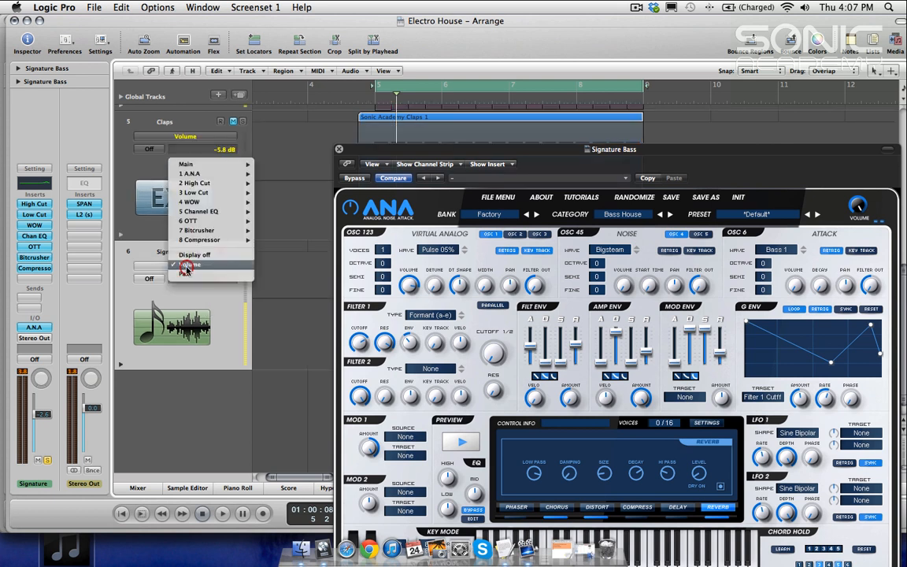
{"action": "mouse_move", "coordinate": [203, 179]}
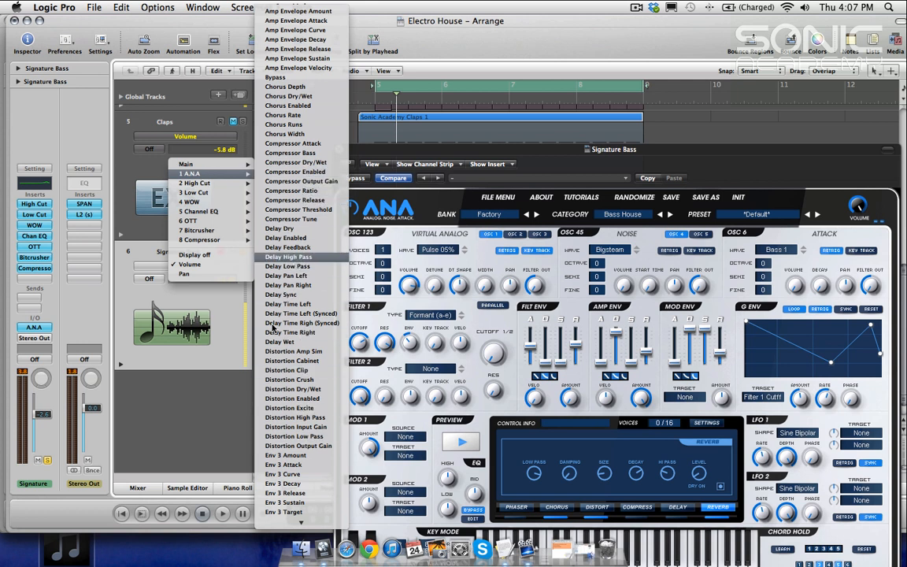
{"action": "left_click", "coordinate": [200, 364]}
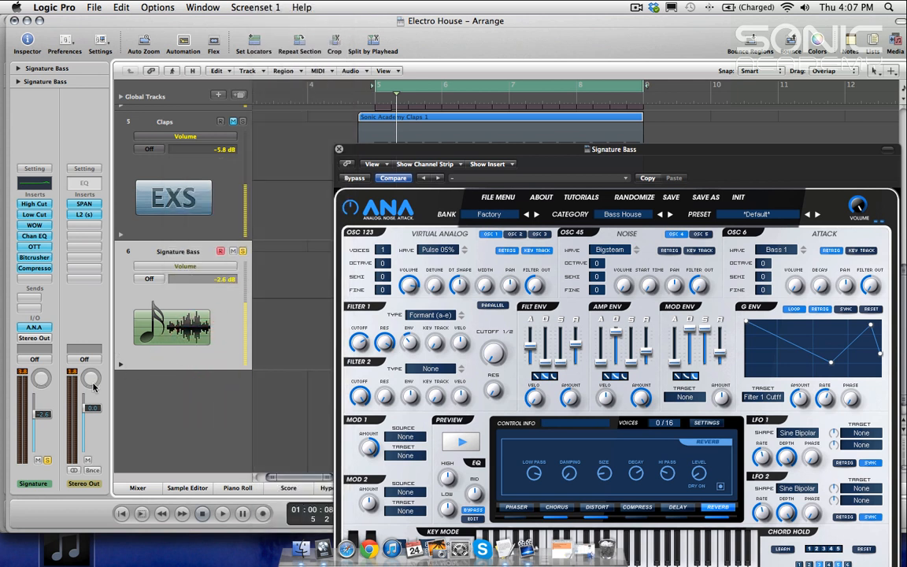
{"action": "left_click", "coordinate": [149, 279]}
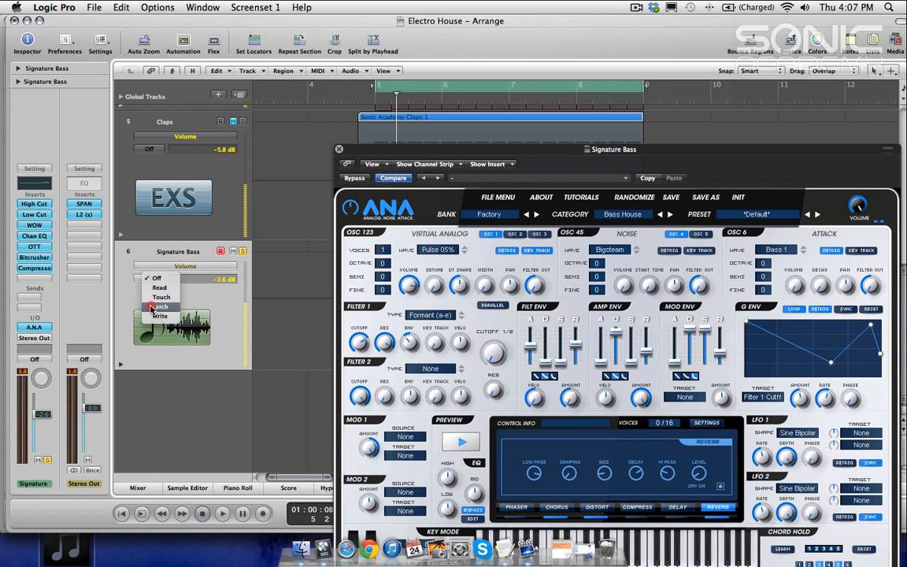
{"action": "left_click", "coordinate": [150, 310]}
Step: During playback, record automation of the ANA Filter 1 Env knob on the Signature Bass track
{"action": "key", "text": "space"}
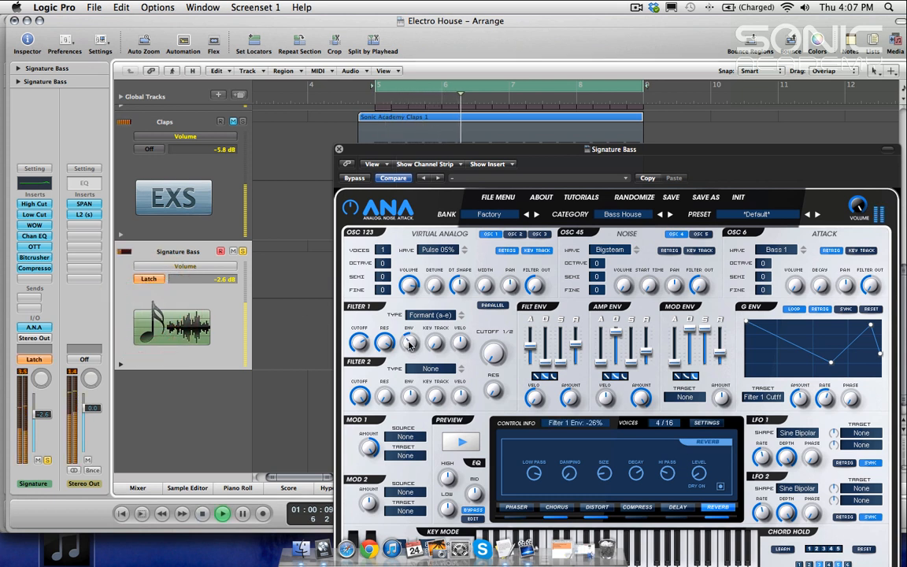
{"action": "left_click_drag", "start_coordinate": [408, 336], "coordinate": [409, 344]}
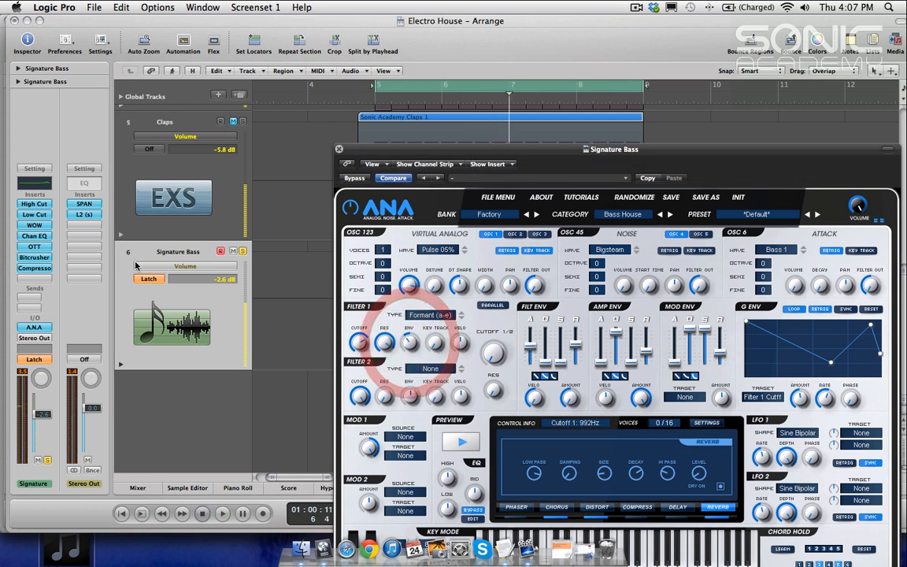
{"action": "left_click", "coordinate": [185, 266]}
{"action": "left_click", "coordinate": [134, 255]}
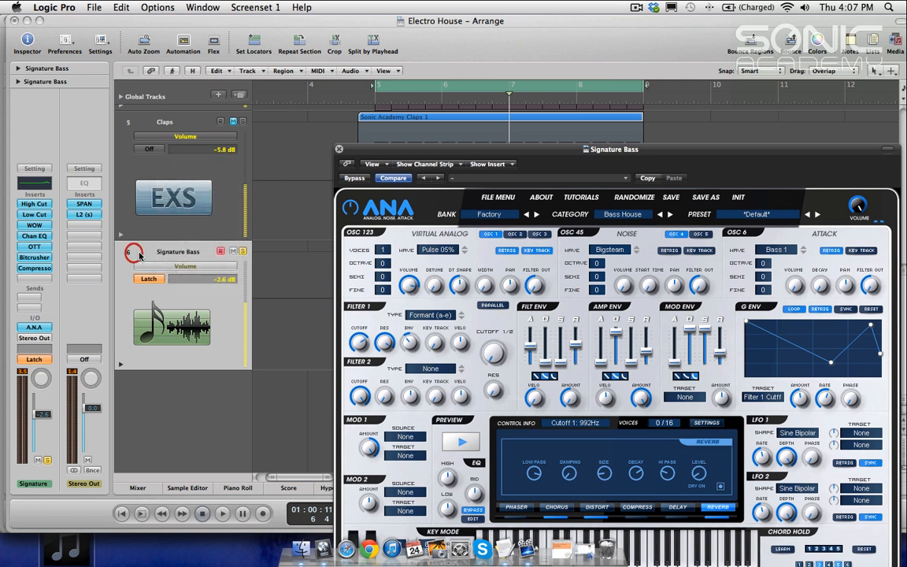
{"action": "key", "text": "space"}
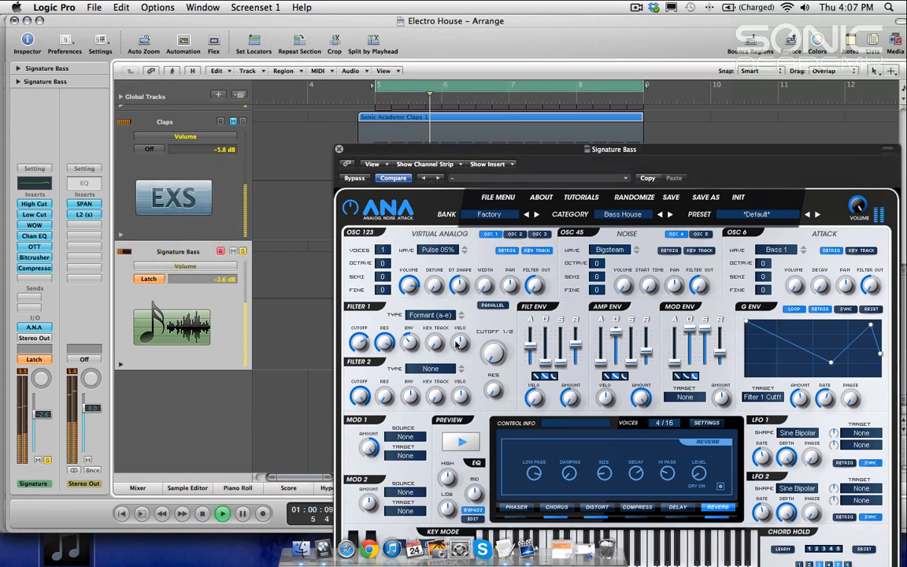
{"action": "left_click_drag", "start_coordinate": [409, 342], "coordinate": [409, 341]}
{"action": "key", "text": "space"}
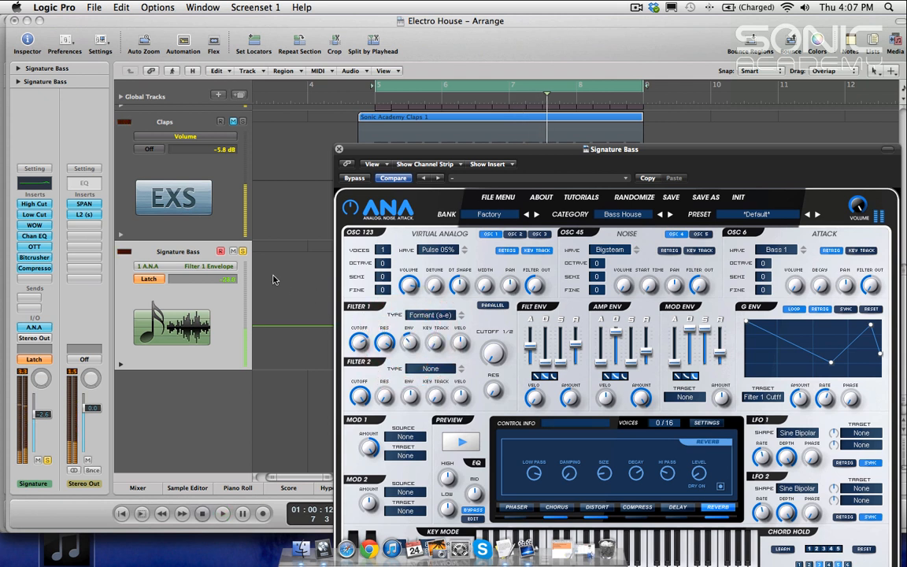
Step: Display the A.N.A Filter 1 Envelope automation lane and switch the track's automation mode to Read
{"action": "left_click", "coordinate": [217, 270]}
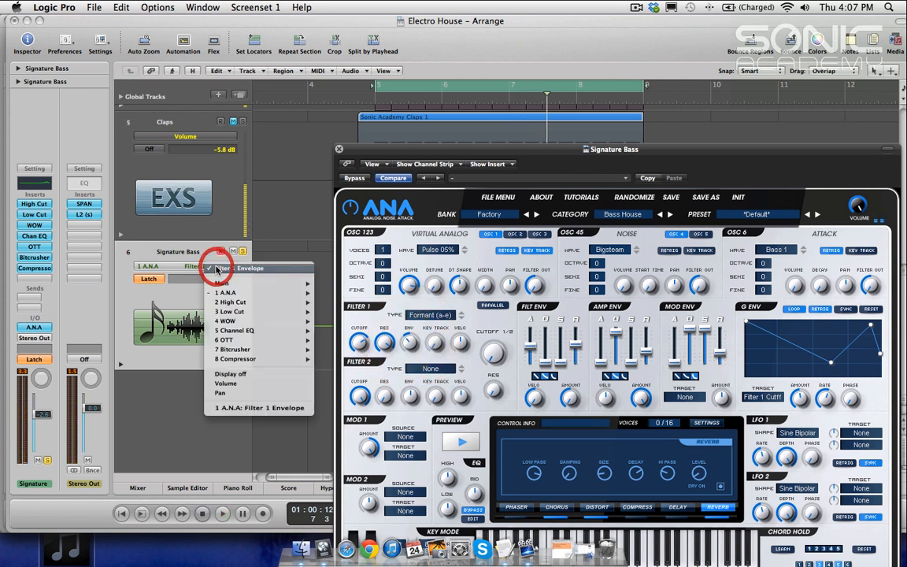
{"action": "left_click", "coordinate": [265, 410]}
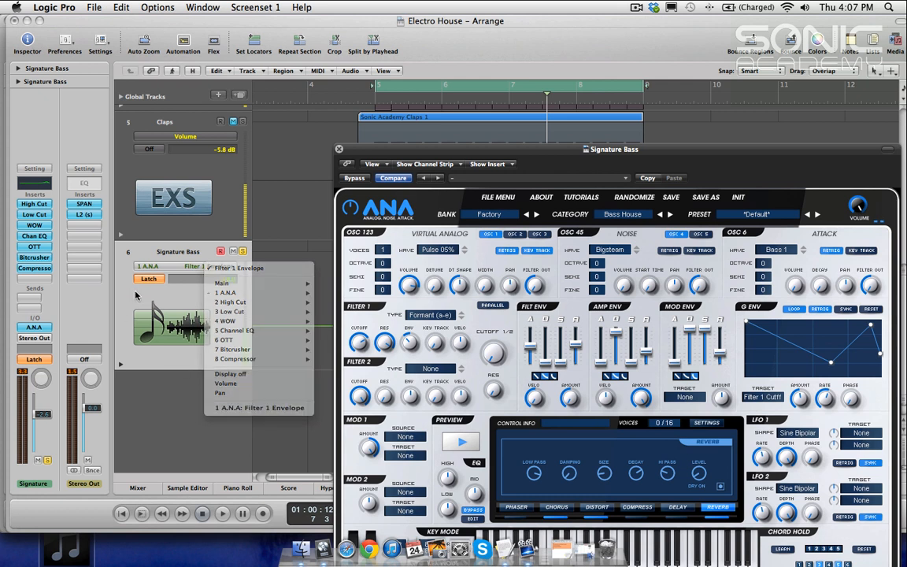
{"action": "left_click", "coordinate": [148, 279]}
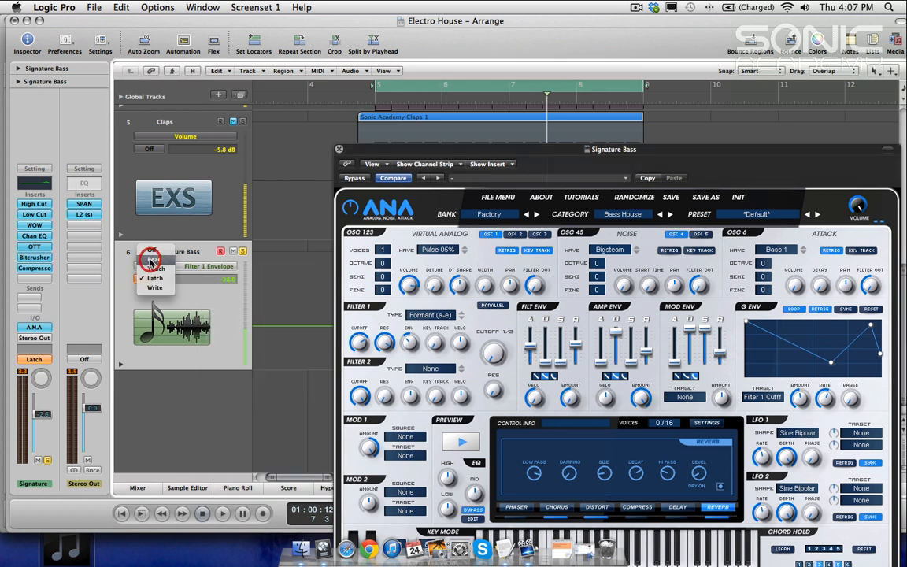
{"action": "left_click", "coordinate": [152, 260]}
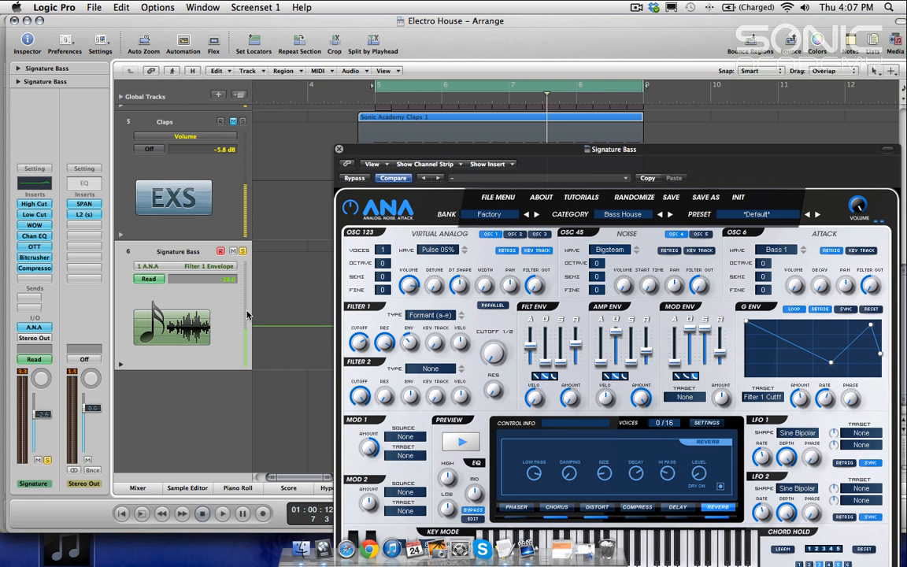
Step: Close the ANA window and edit the Filter 1 Envelope automation to rise to 100 mid-region, falling to -28 at the region end
{"action": "left_click", "coordinate": [339, 151]}
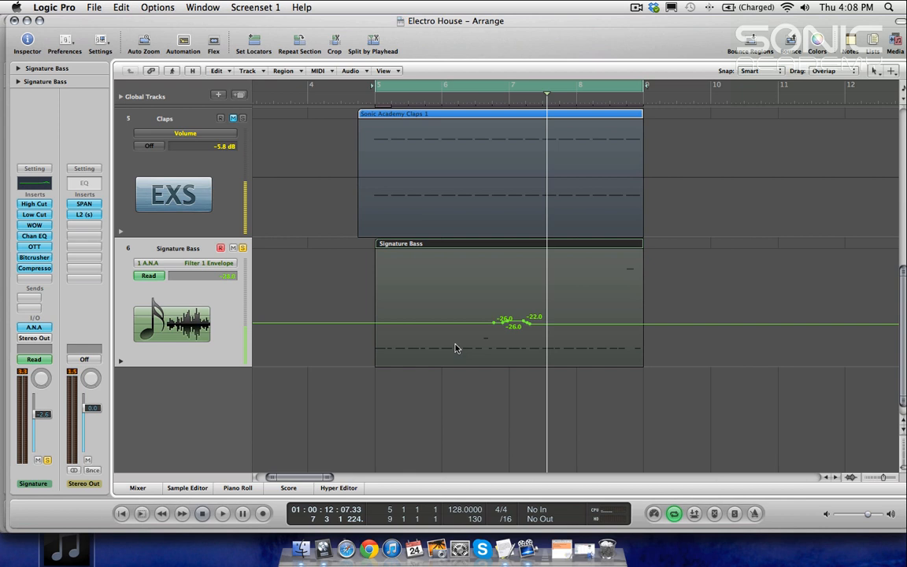
{"action": "key", "text": "space"}
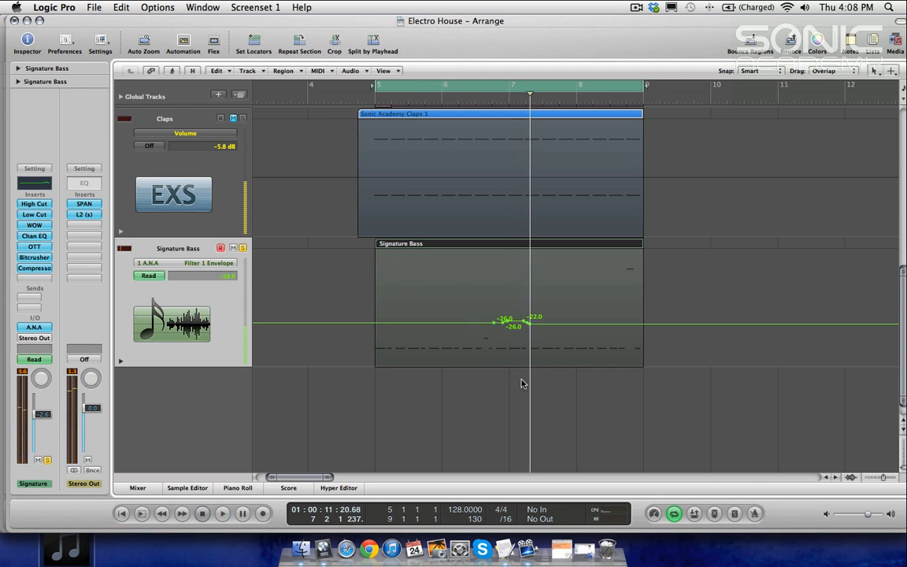
{"action": "left_click", "coordinate": [508, 323]}
{"action": "left_click_drag", "start_coordinate": [510, 325], "coordinate": [507, 214]}
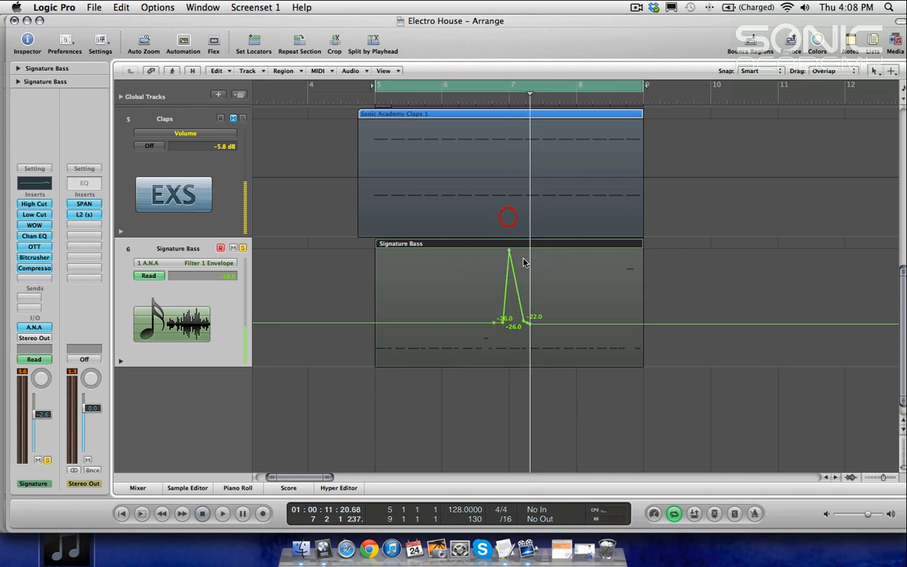
{"action": "left_click", "coordinate": [643, 322]}
{"action": "left_click_drag", "start_coordinate": [537, 297], "coordinate": [614, 241]}
{"action": "left_click", "coordinate": [526, 321]}
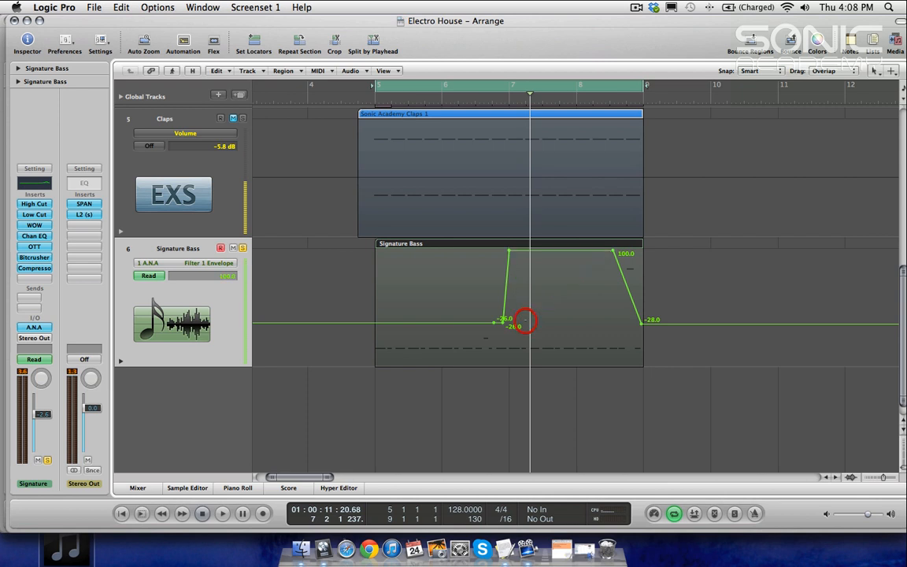
Step: Play back the arrangement to audition the Filter 1 Envelope automation
{"action": "key", "text": "space"}
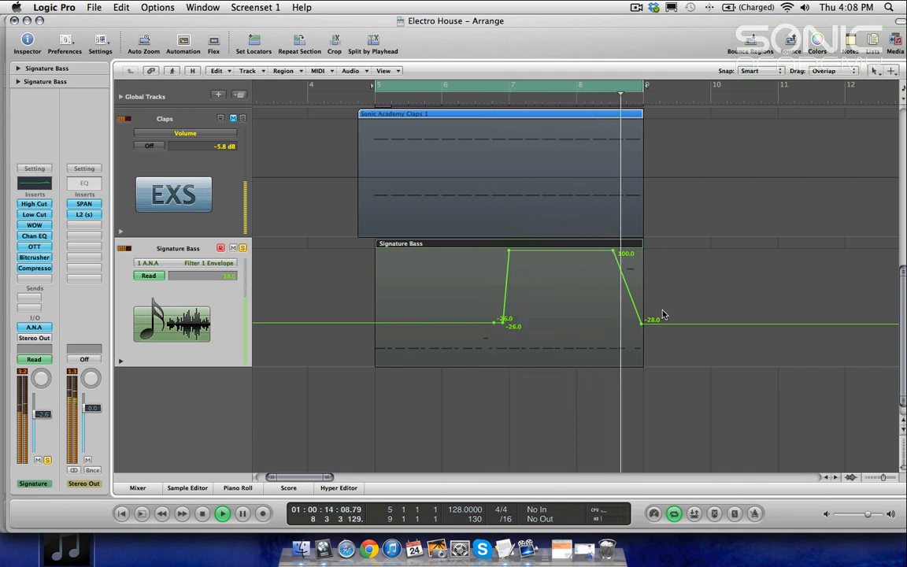
{"action": "key", "text": "space"}
{"action": "key", "text": "Escape"}
{"action": "key", "text": "Escape"}
{"action": "left_click", "coordinate": [550, 415], "text": "ctrl+alt"}
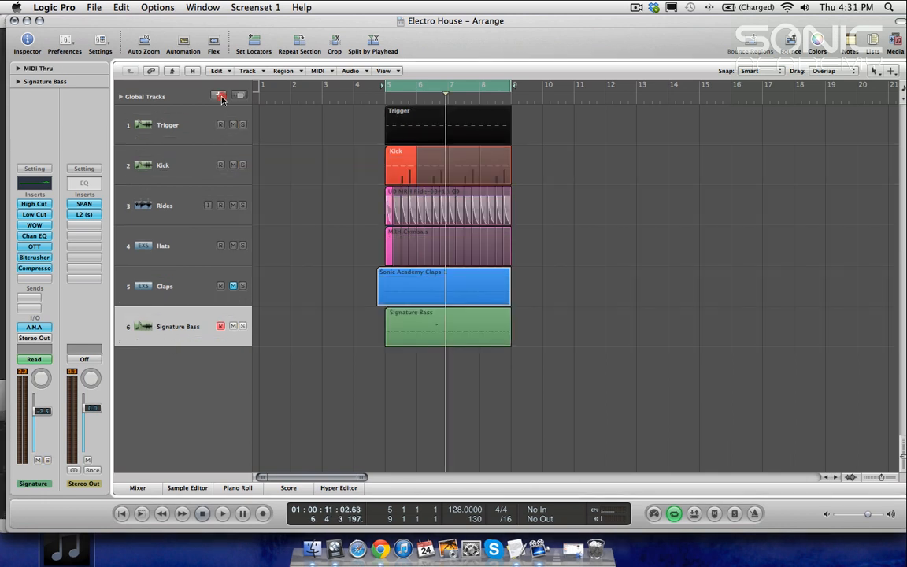
Step: Create a new software instrument track
{"action": "left_click", "coordinate": [221, 96]}
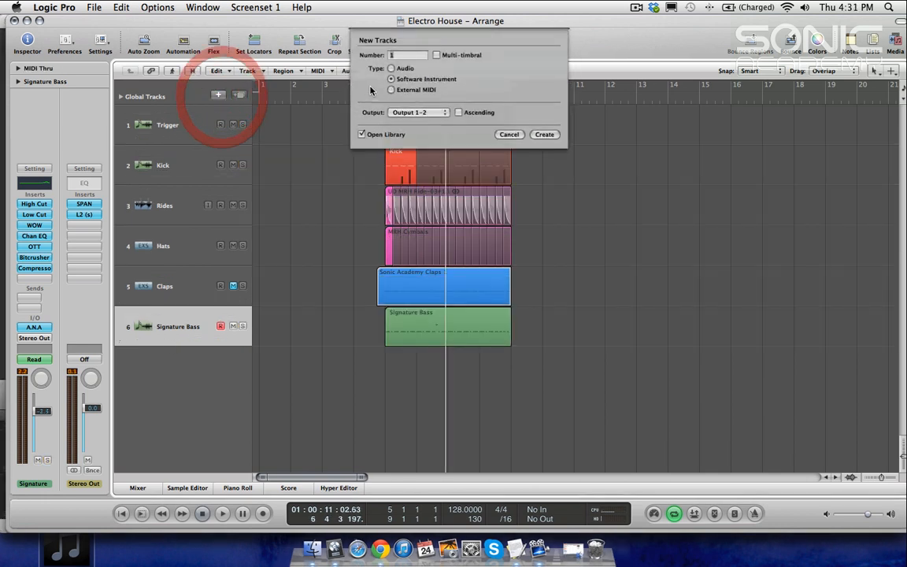
{"action": "key", "text": "Return"}
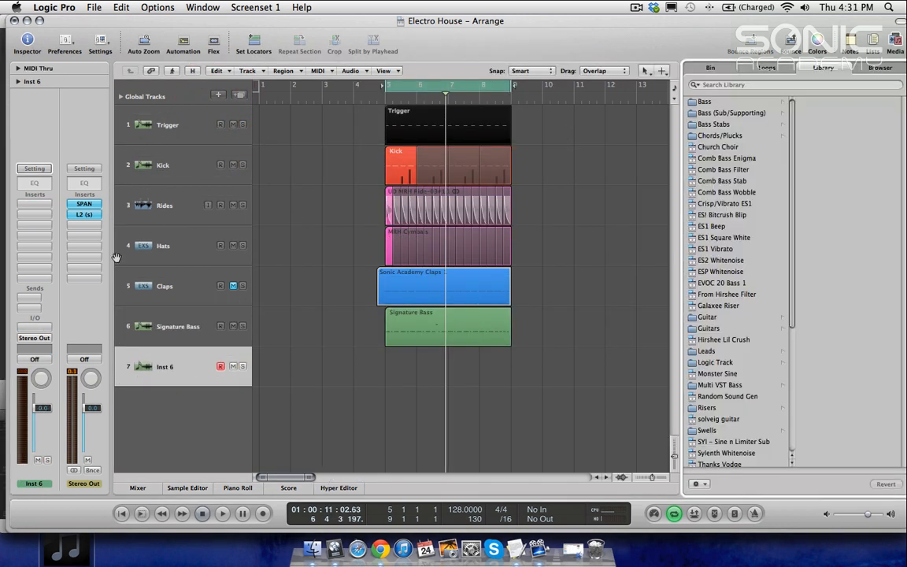
Step: Load the Sonic Academy A.N.A instrument on the new Inst 6 track and close its window
{"action": "left_click", "coordinate": [32, 323]}
{"action": "mouse_move", "coordinate": [83, 513]}
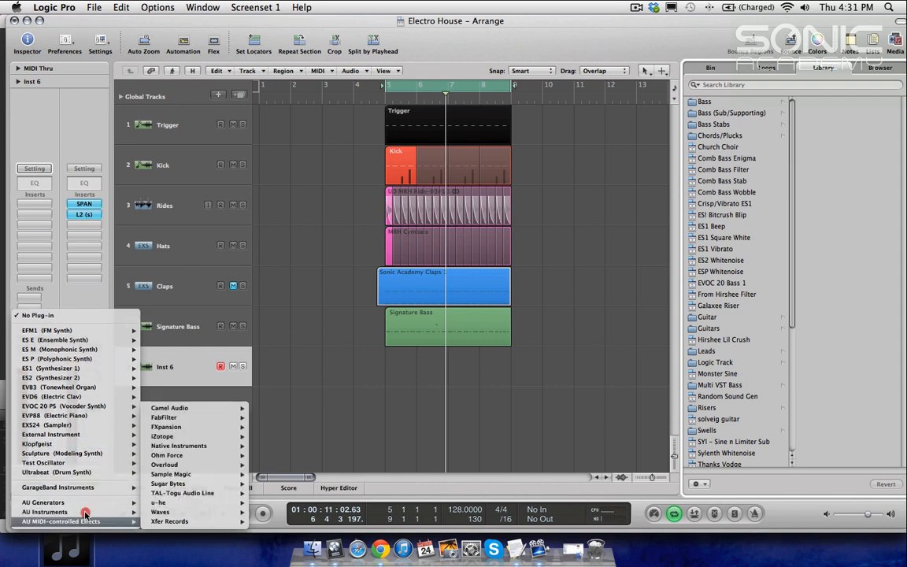
{"action": "mouse_move", "coordinate": [180, 475]}
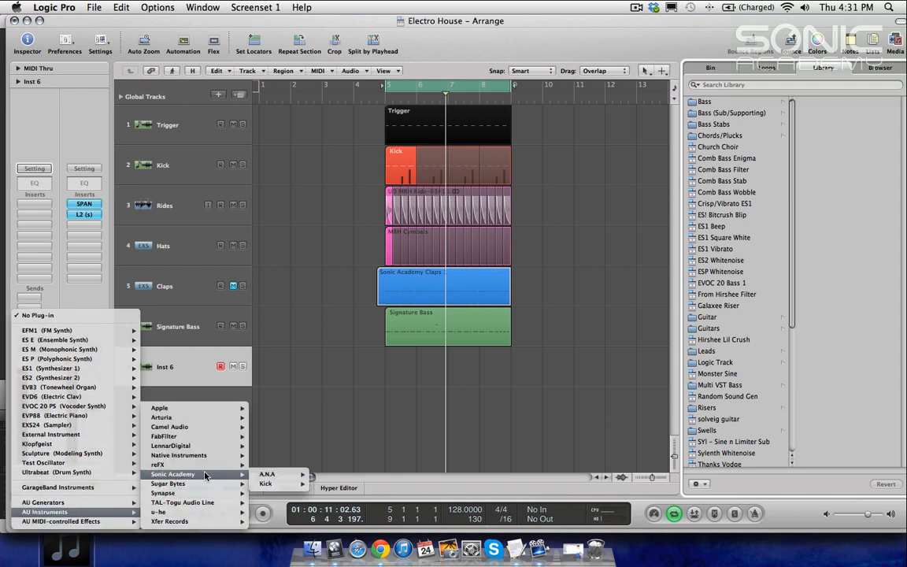
{"action": "mouse_move", "coordinate": [285, 475]}
{"action": "left_click", "coordinate": [347, 475]}
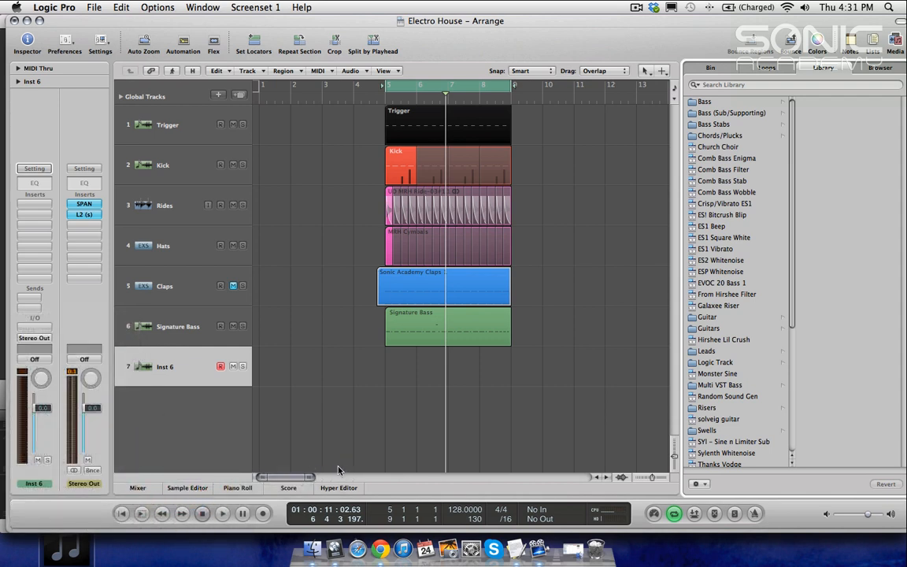
{"action": "left_click_drag", "start_coordinate": [311, 56], "coordinate": [568, 126]}
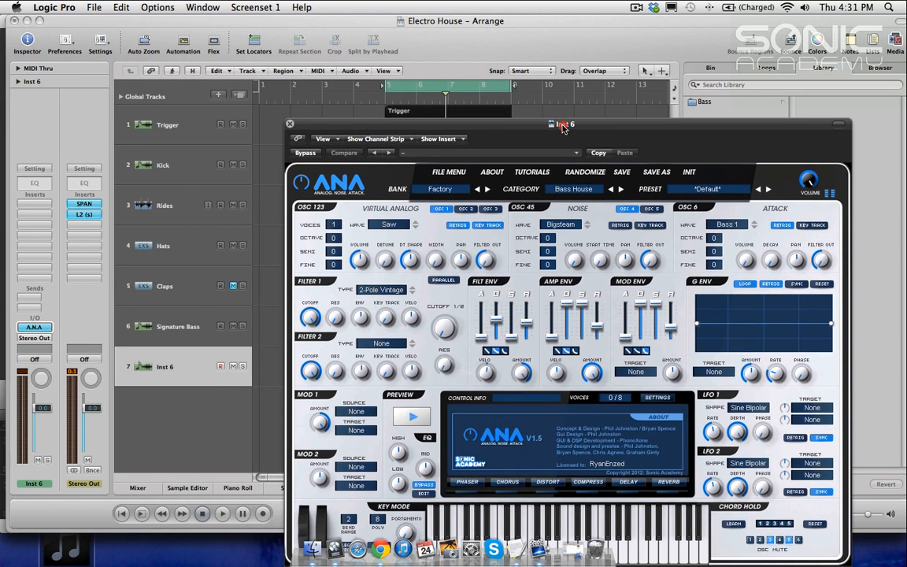
{"action": "left_click", "coordinate": [293, 127]}
{"action": "key", "text": "Escape"}
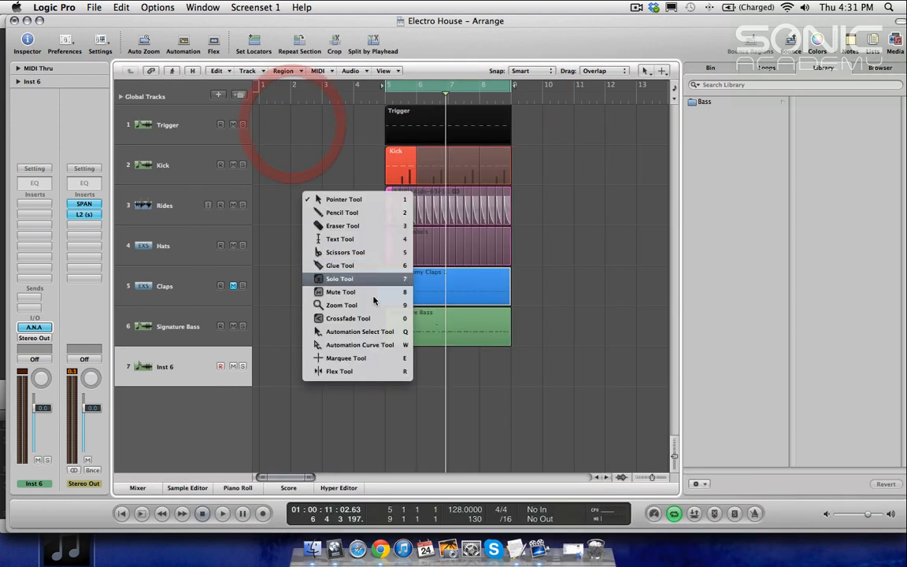
{"action": "left_click", "coordinate": [259, 254]}
Step: Copy the Signature Bass region onto the Inst 6 track and solo Inst 6
{"action": "left_click", "coordinate": [427, 362]}
{"action": "left_click_drag", "start_coordinate": [427, 364], "coordinate": [415, 360]}
{"action": "left_click", "coordinate": [498, 190]}
{"action": "key", "text": "a"}
{"action": "key", "text": "a"}
{"action": "left_click", "coordinate": [242, 367]}
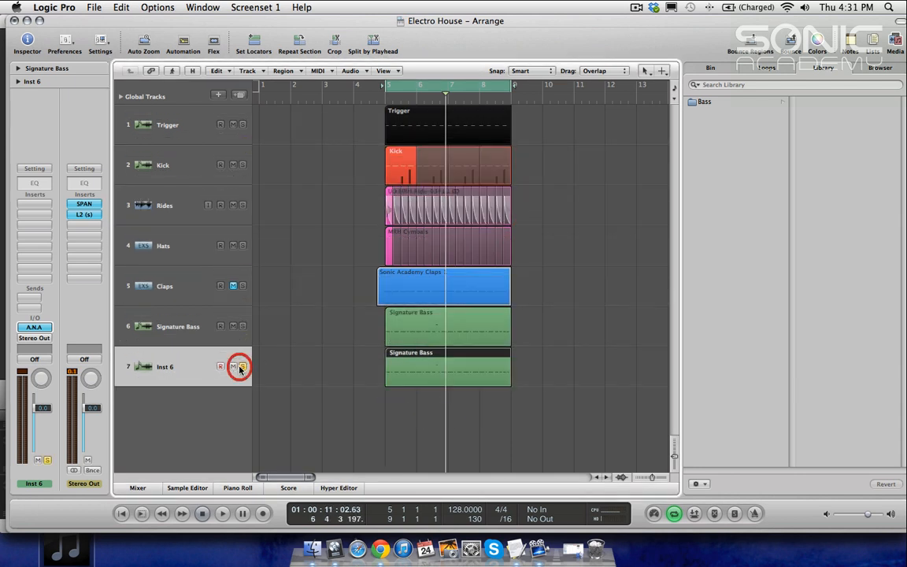
Step: Open the mixer and copy the Signature Bass sidechain compressor onto the Inst 6 channel, then open it
{"action": "key", "text": "space"}
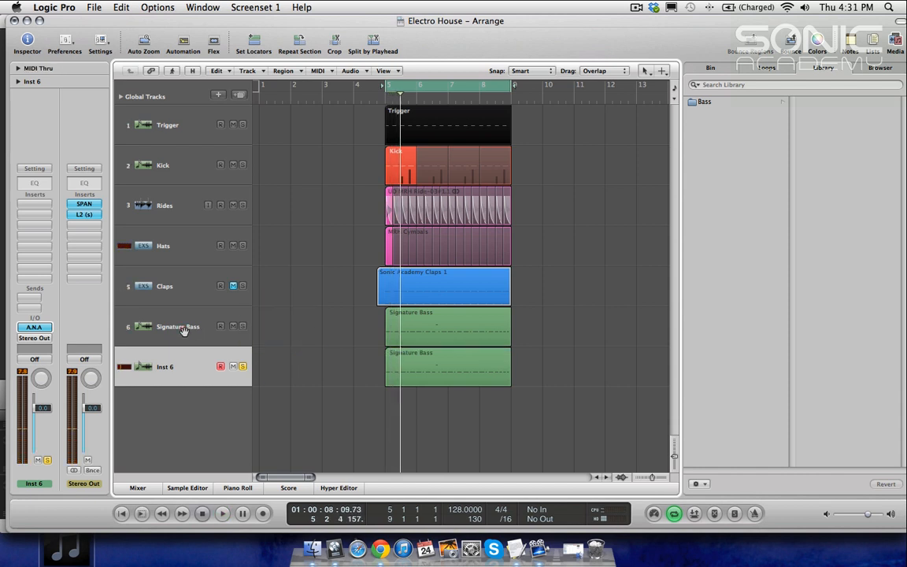
{"action": "left_click", "coordinate": [183, 330]}
{"action": "key", "text": "x"}
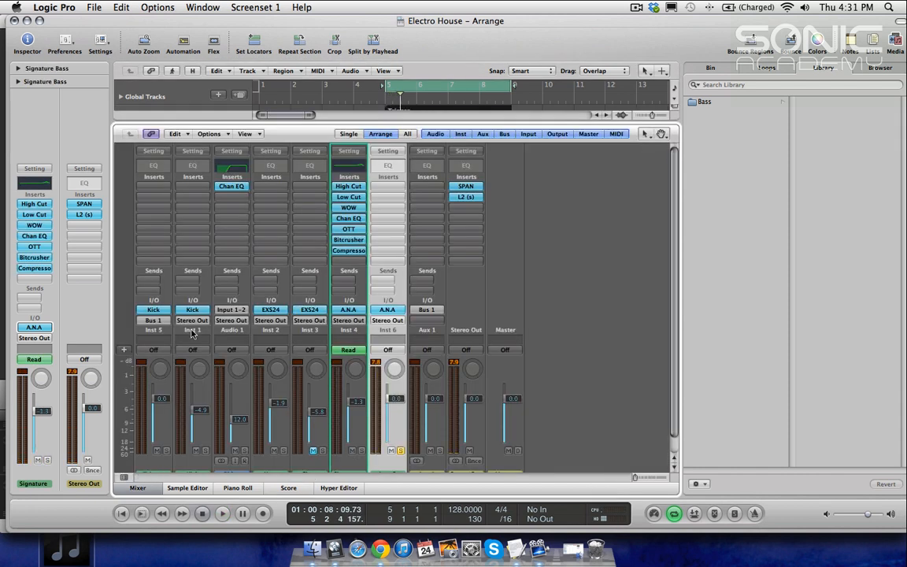
{"action": "scroll", "coordinate": [416, 271], "scroll_direction": "down", "scroll_amount": 1}
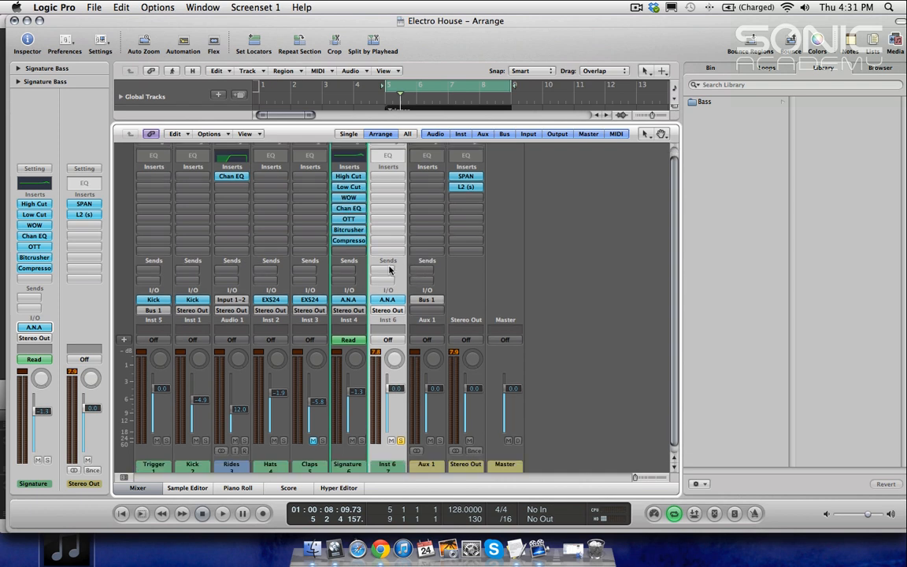
{"action": "left_click_drag", "start_coordinate": [354, 243], "coordinate": [386, 241]}
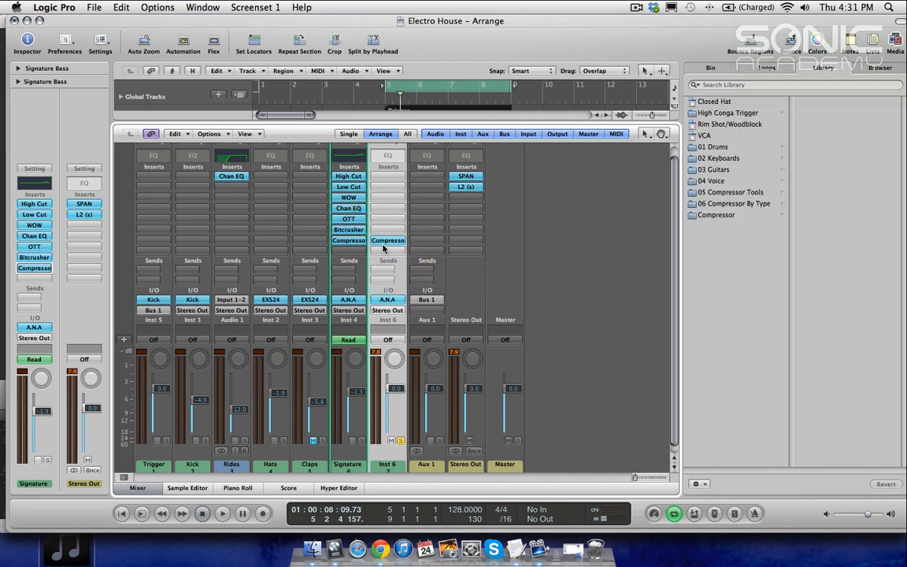
{"action": "left_click", "coordinate": [385, 242]}
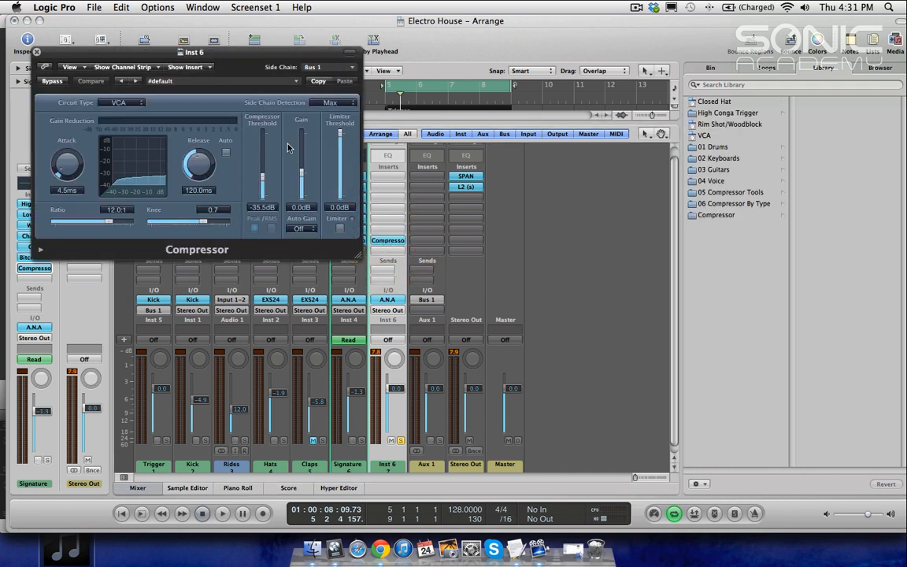
{"action": "left_click", "coordinate": [285, 59]}
Step: Play back with the Inst 6 track selected and open its compressor
{"action": "left_click", "coordinate": [169, 367]}
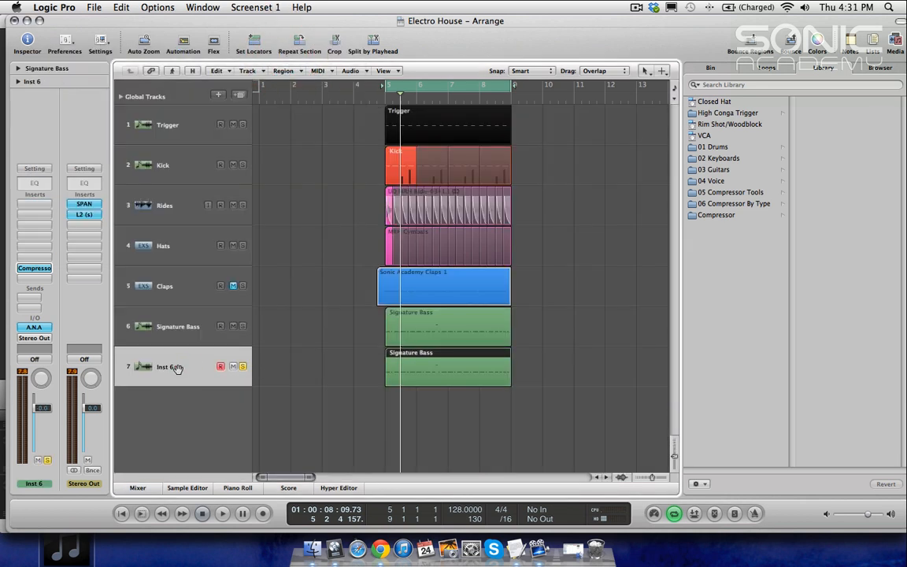
{"action": "key", "text": "space"}
{"action": "left_click", "coordinate": [35, 268]}
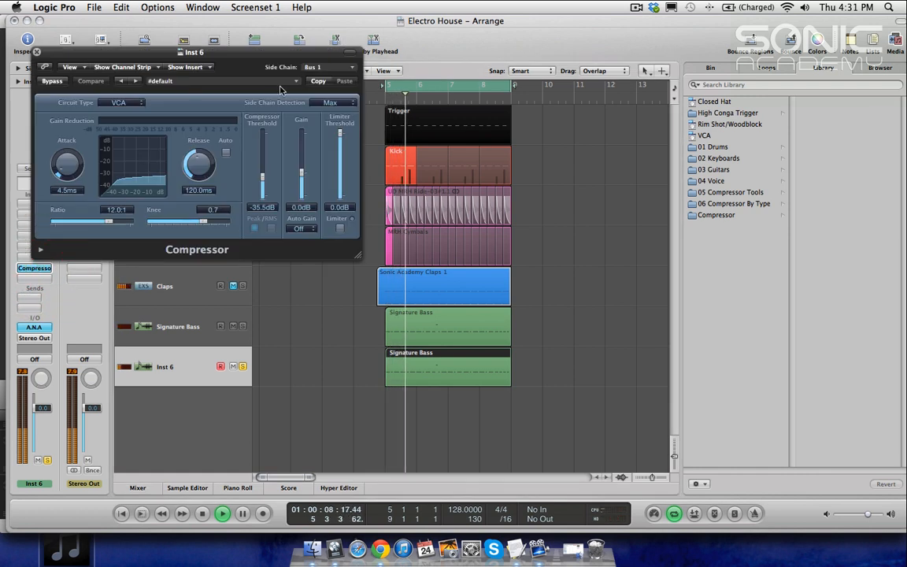
Step: Audition the playback with the compressor open, then close the Inst 6 compressor window
{"action": "left_click_drag", "start_coordinate": [257, 52], "coordinate": [280, 140]}
{"action": "left_click", "coordinate": [243, 124]}
{"action": "key", "text": "space"}
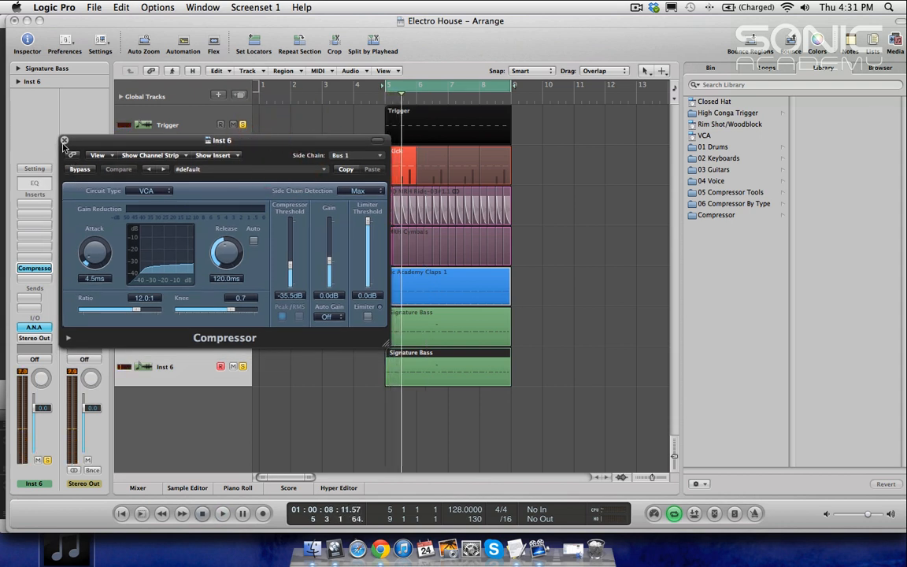
{"action": "left_click", "coordinate": [65, 140]}
{"action": "key", "text": "space"}
{"action": "left_click", "coordinate": [244, 126]}
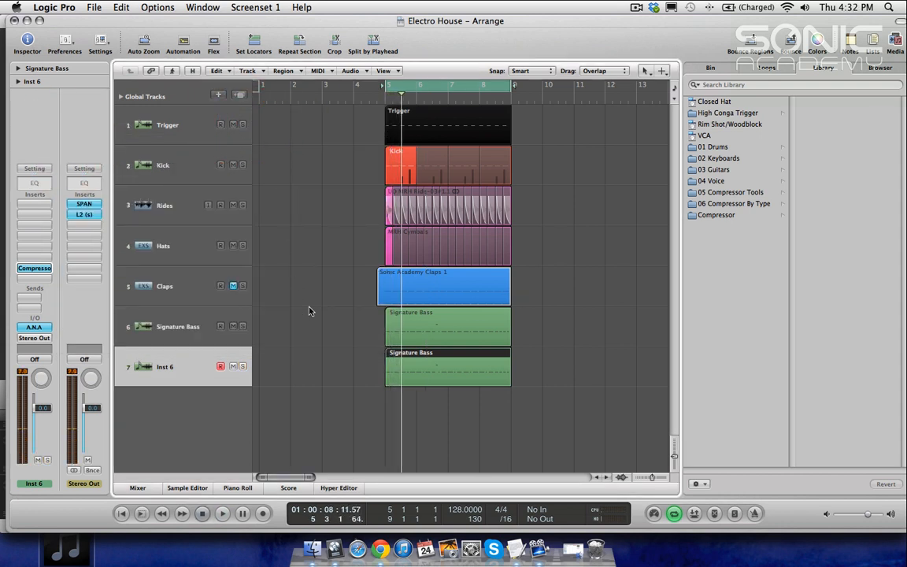
Step: Open Inst 6's A.N.A synth window, solo the track and lower its volume fader to about -3.1 dB during playback
{"action": "left_click_drag", "start_coordinate": [442, 365], "coordinate": [575, 449]}
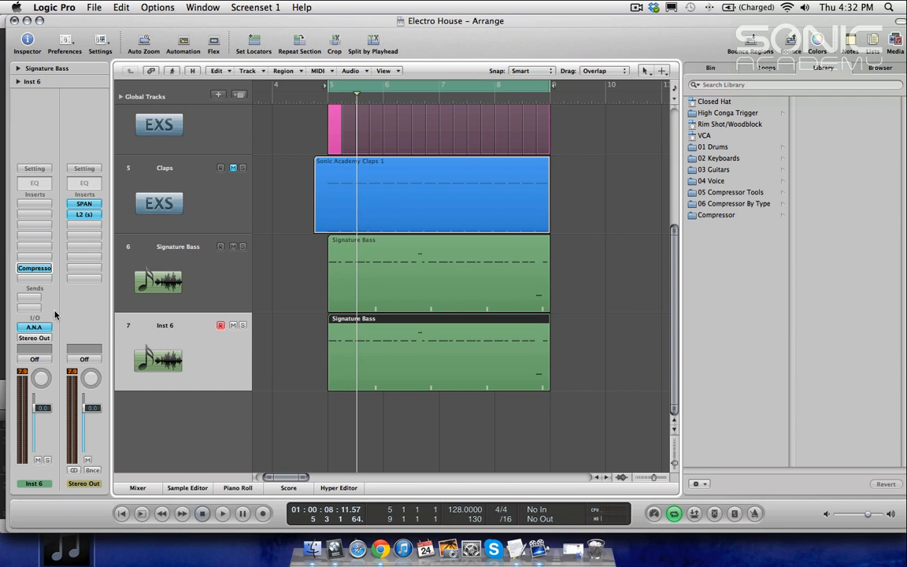
{"action": "left_click", "coordinate": [34, 328]}
{"action": "left_click_drag", "start_coordinate": [492, 74], "coordinate": [388, 43]}
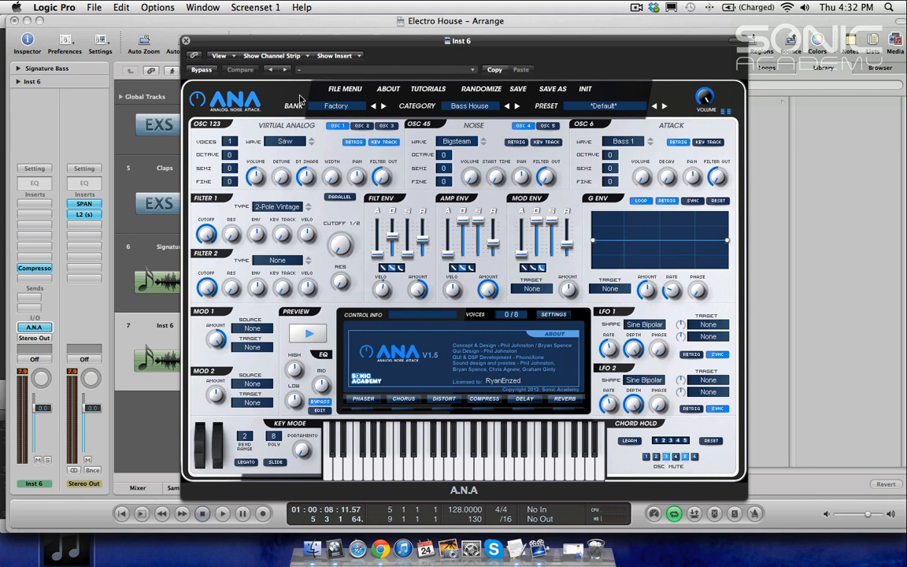
{"action": "left_click_drag", "start_coordinate": [317, 47], "coordinate": [418, 89]}
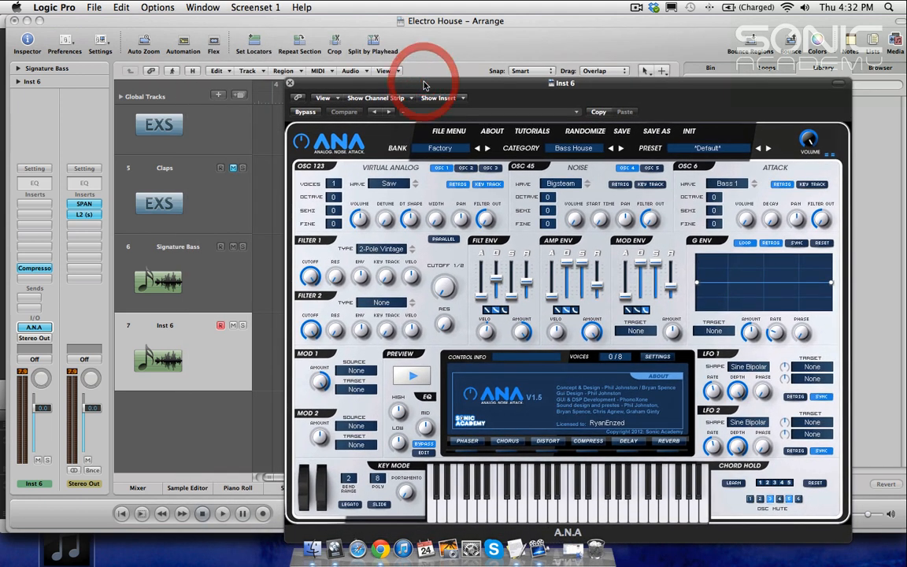
{"action": "left_click", "coordinate": [242, 326]}
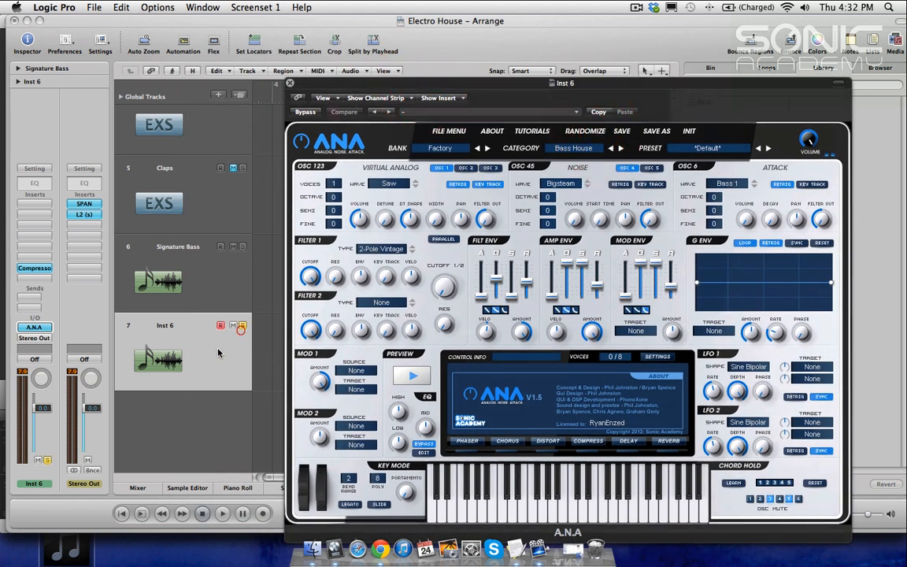
{"action": "left_click", "coordinate": [214, 354]}
{"action": "key", "text": "space"}
{"action": "left_click_drag", "start_coordinate": [34, 408], "coordinate": [34, 415]}
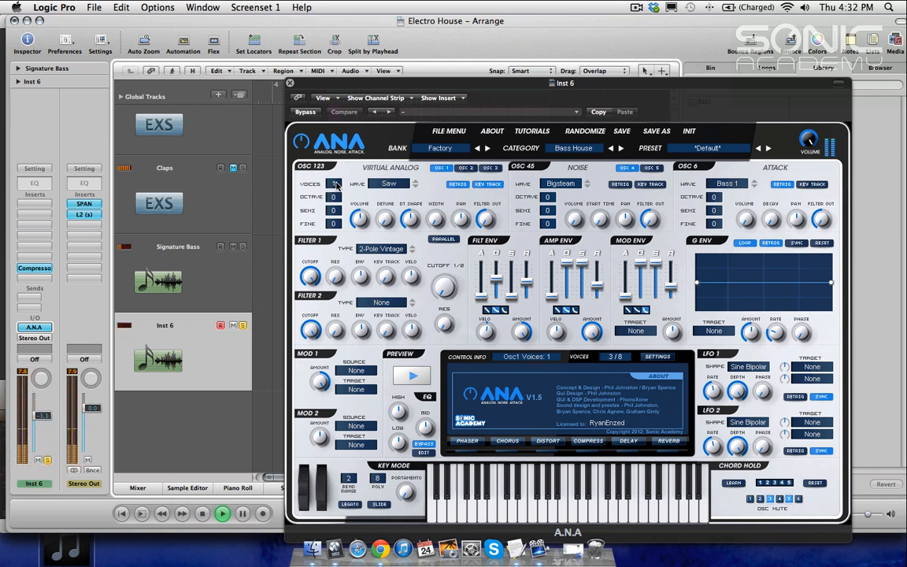
{"action": "key", "text": "space"}
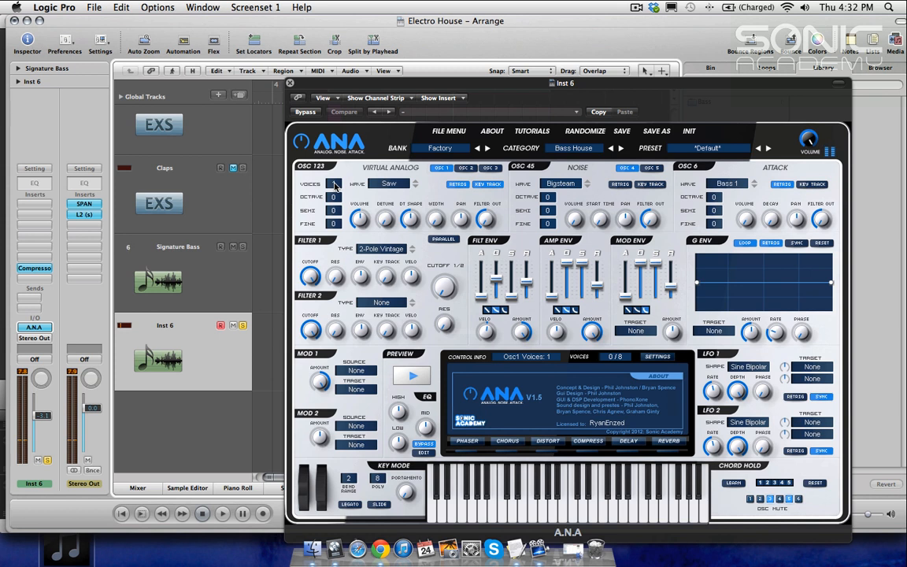
Step: Set the virtual analog oscillator's voices to 2 and start playback
{"action": "left_click", "coordinate": [335, 183]}
{"action": "mouse_move", "coordinate": [337, 159]}
{"action": "left_mouse_down"}
{"action": "mouse_move", "coordinate": [336, 147]}
{"action": "mouse_move", "coordinate": [335, 186]}
{"action": "mouse_move", "coordinate": [336, 168]}
{"action": "left_mouse_up"}
{"action": "key", "text": "space"}
Step: Raise the oscillator detune to 65% and lower the filter cutoff to about 2.0 kHz
{"action": "left_click_drag", "start_coordinate": [380, 221], "coordinate": [389, 136]}
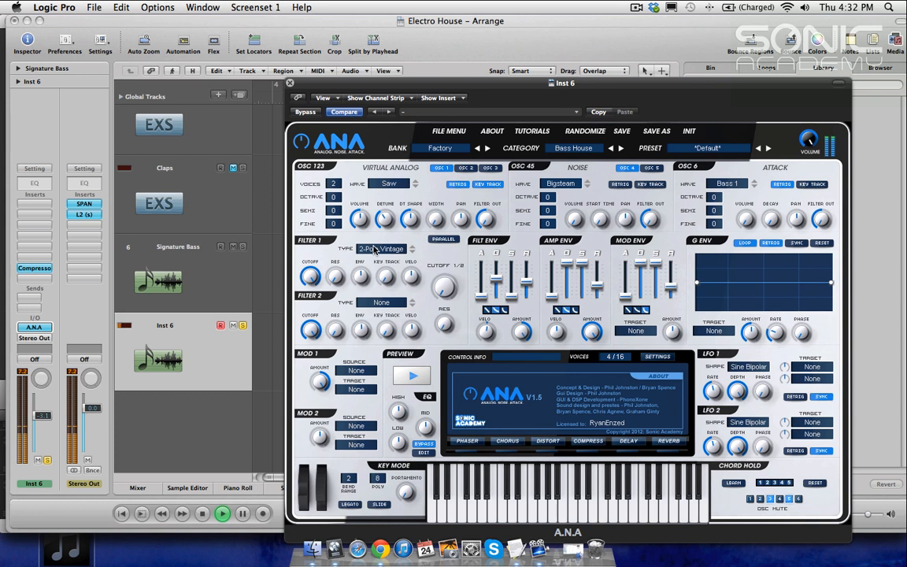
{"action": "left_click_drag", "start_coordinate": [314, 279], "coordinate": [312, 329]}
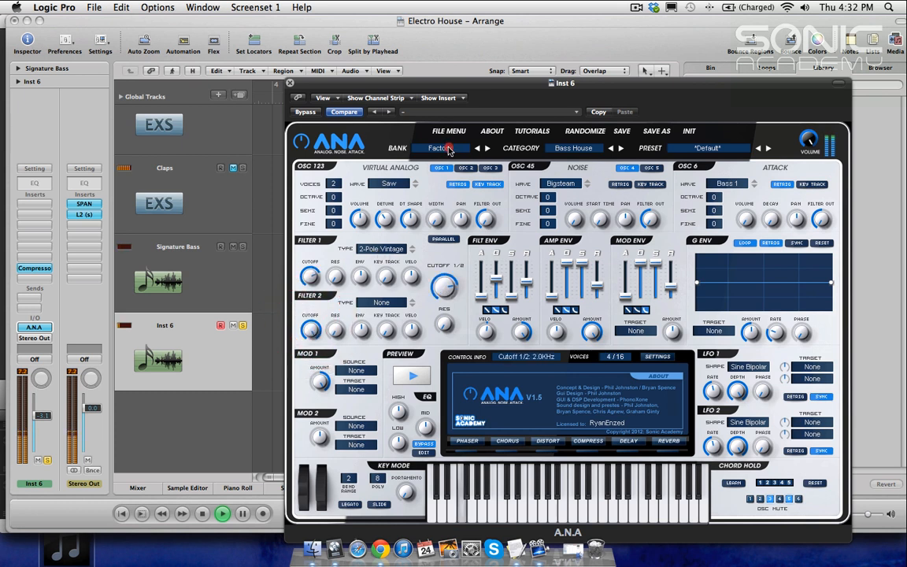
{"action": "left_click_drag", "start_coordinate": [312, 256], "coordinate": [312, 256]}
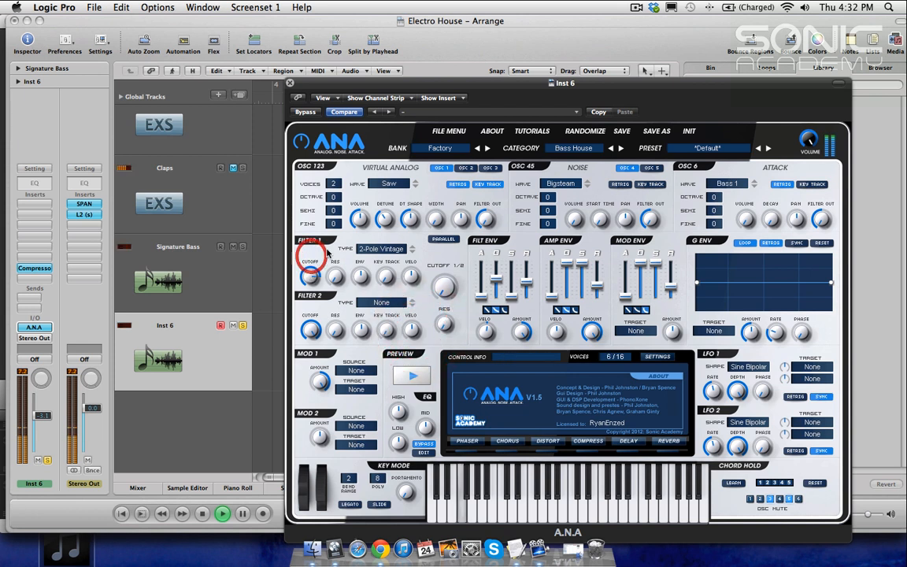
{"action": "left_click", "coordinate": [384, 248]}
{"action": "left_click", "coordinate": [370, 238]}
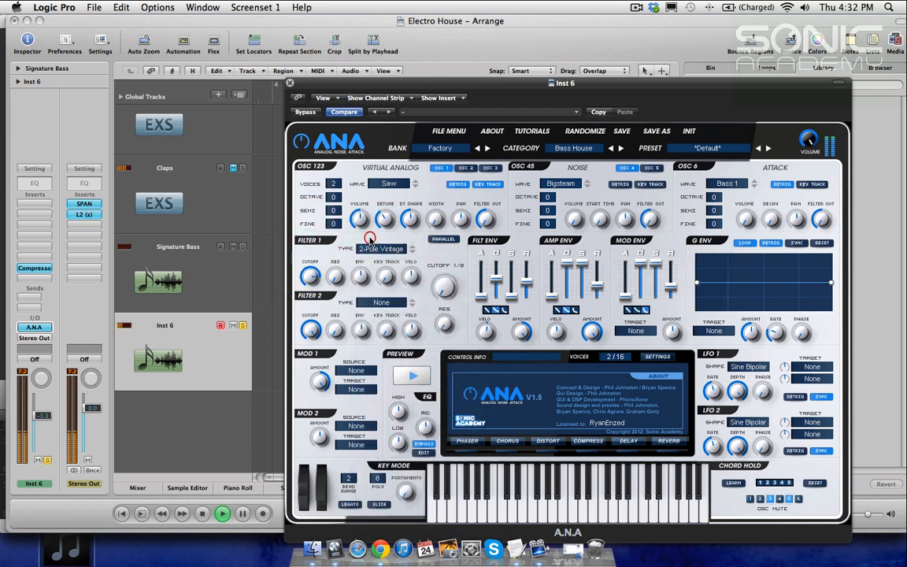
{"action": "left_click_drag", "start_coordinate": [386, 218], "coordinate": [389, 169]}
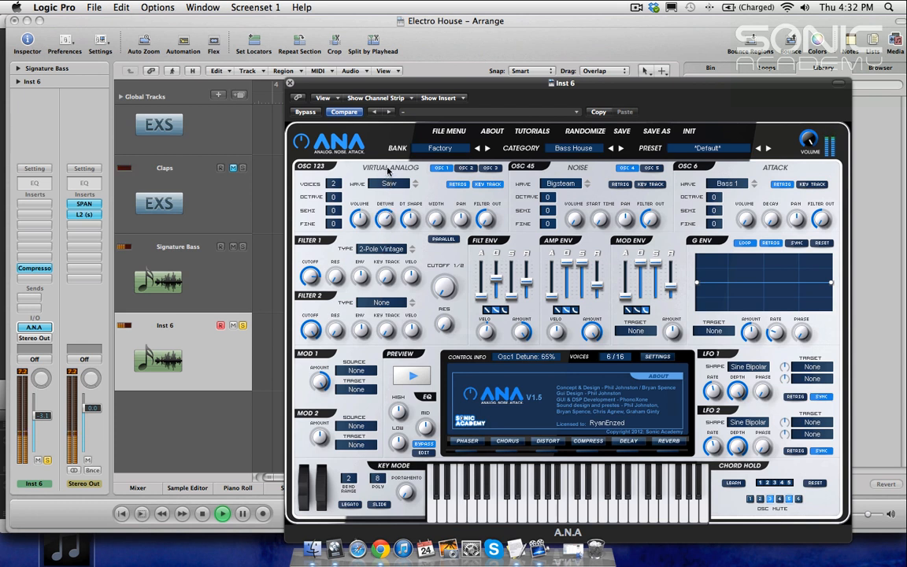
{"action": "left_click_drag", "start_coordinate": [387, 211], "coordinate": [386, 209]}
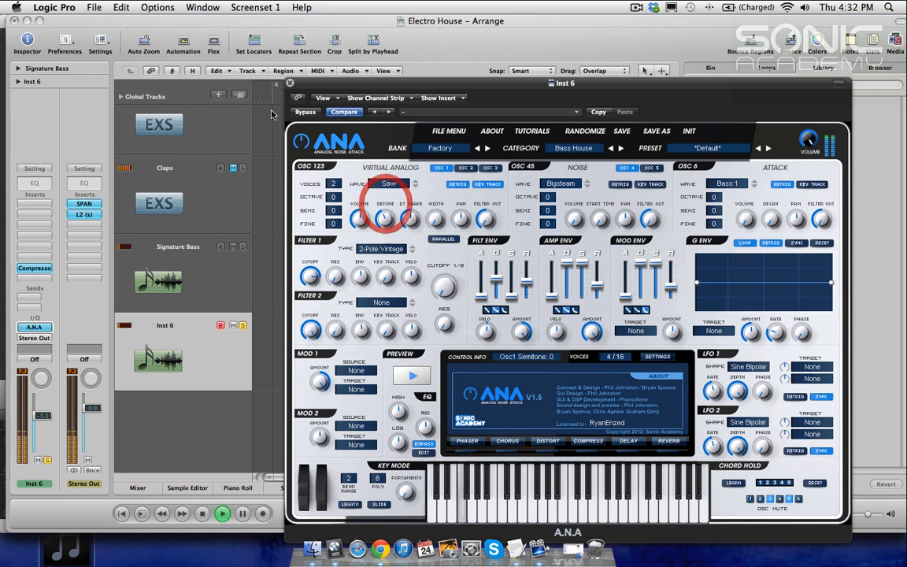
Step: Balance the Signature Bass and Inst 6 channel volumes, bringing Inst 6 down to about -10.8 dB
{"action": "left_click", "coordinate": [174, 356]}
{"action": "left_click_drag", "start_coordinate": [44, 425], "coordinate": [45, 432]}
{"action": "left_click", "coordinate": [245, 247]}
{"action": "left_click", "coordinate": [158, 259]}
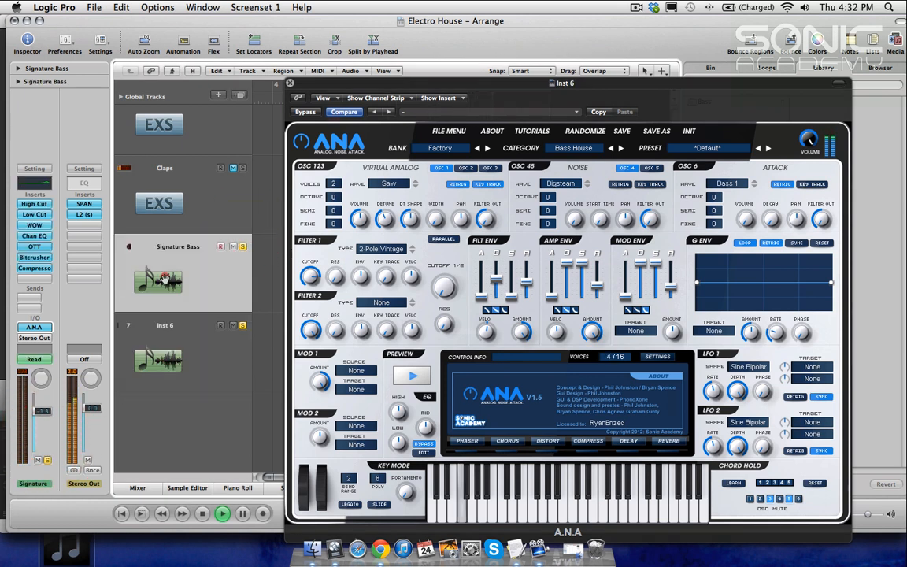
{"action": "left_click", "coordinate": [127, 326]}
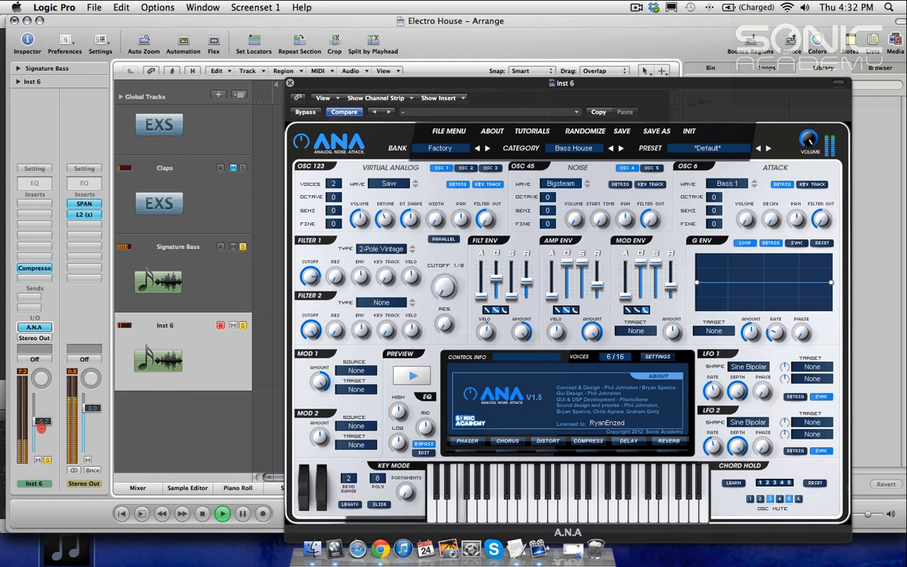
{"action": "left_click_drag", "start_coordinate": [42, 442], "coordinate": [44, 441]}
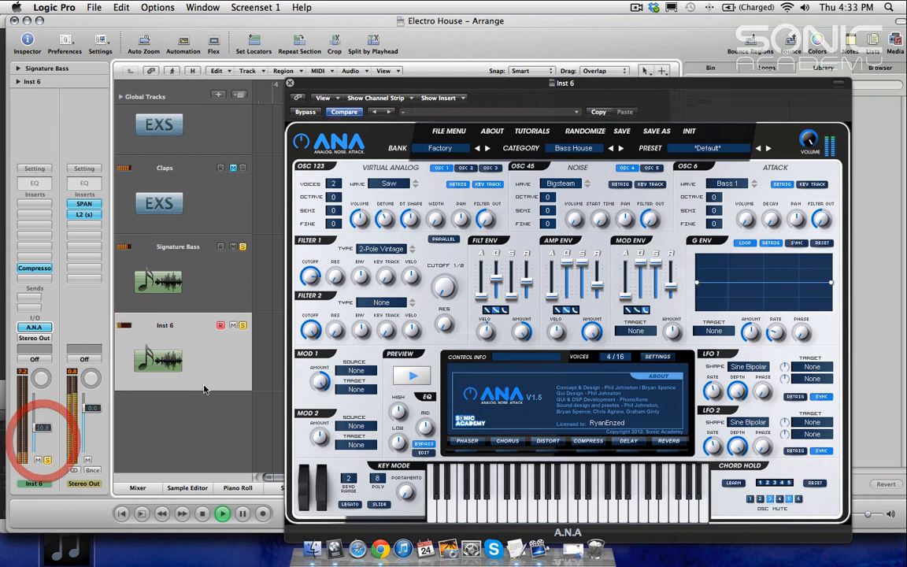
{"action": "left_click", "coordinate": [242, 326]}
{"action": "left_click", "coordinate": [188, 337]}
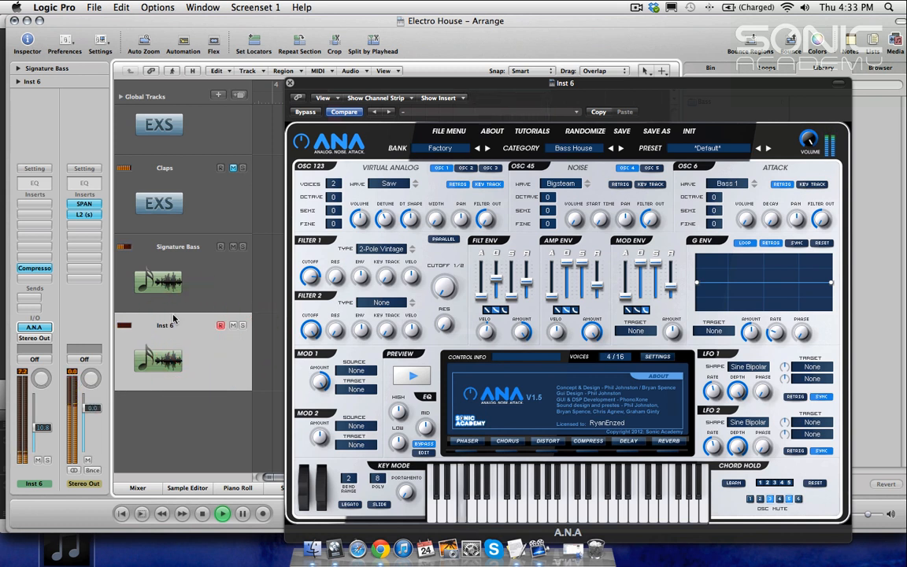
{"action": "left_click_drag", "start_coordinate": [39, 440], "coordinate": [39, 437]}
{"action": "left_click", "coordinate": [197, 351]}
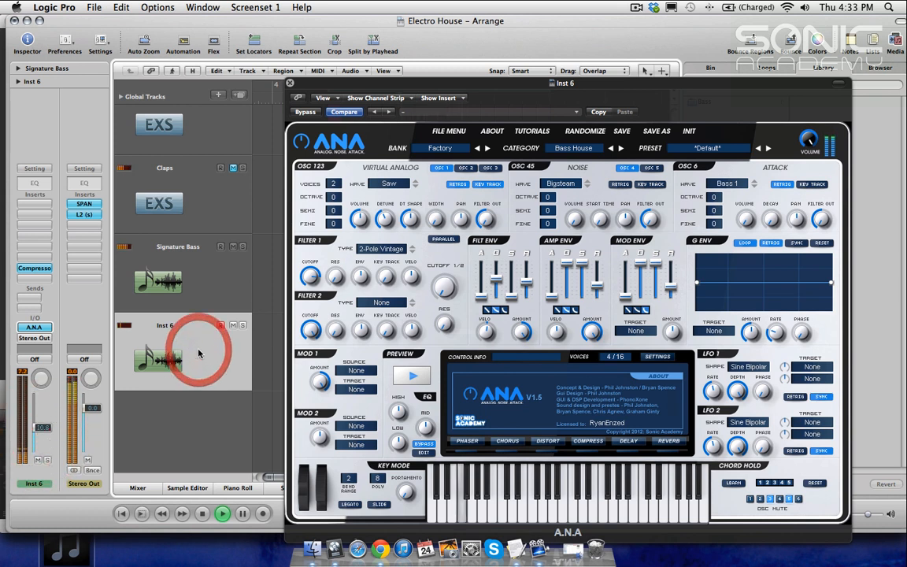
Step: Close the synth window and toggle Inst 6's mute during playback to compare the bass layers
{"action": "left_click", "coordinate": [290, 83]}
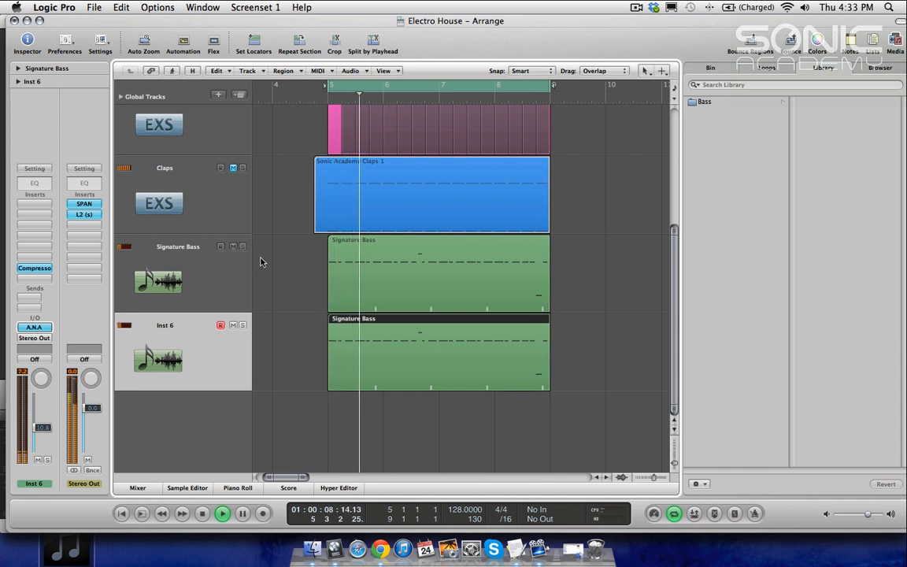
{"action": "left_click", "coordinate": [233, 326]}
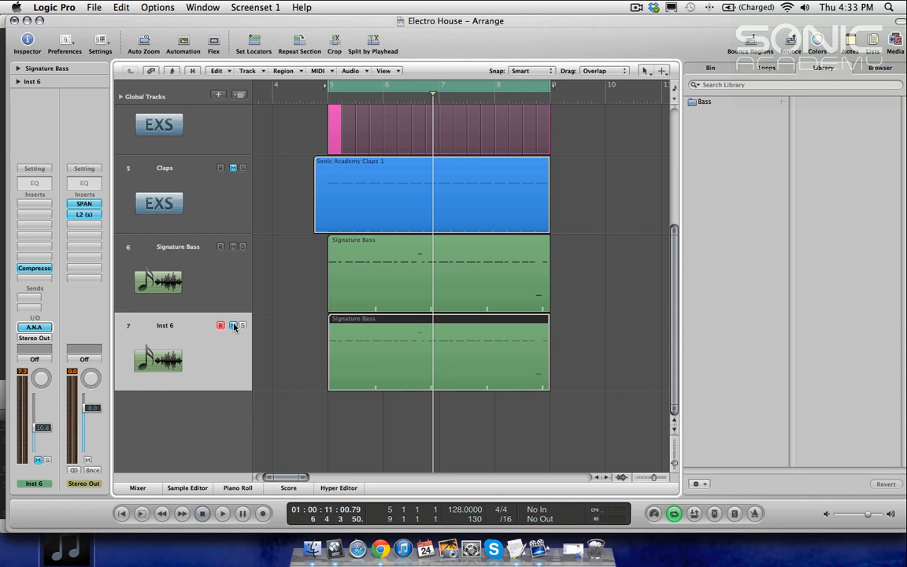
{"action": "left_click", "coordinate": [234, 326]}
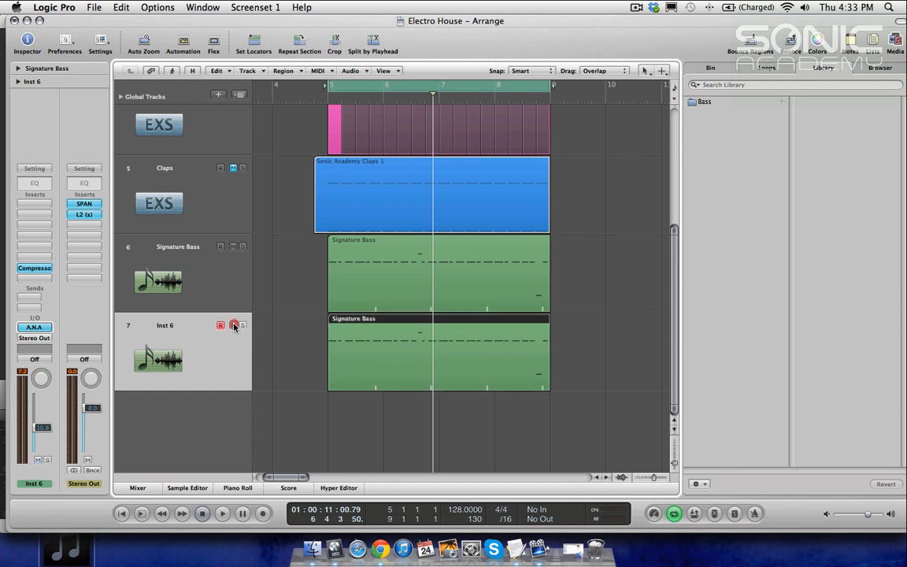
{"action": "key", "text": "space"}
{"action": "left_click", "coordinate": [234, 326]}
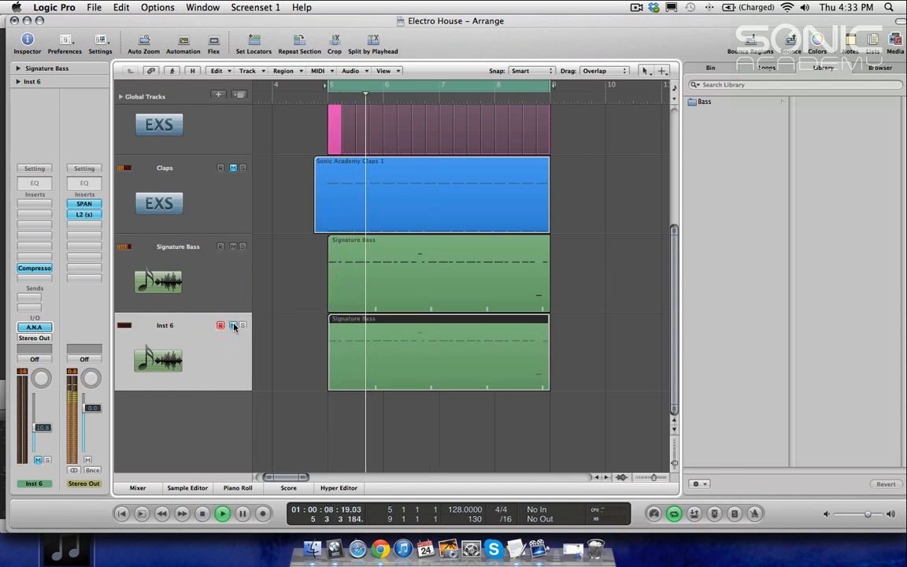
{"action": "left_click", "coordinate": [234, 326]}
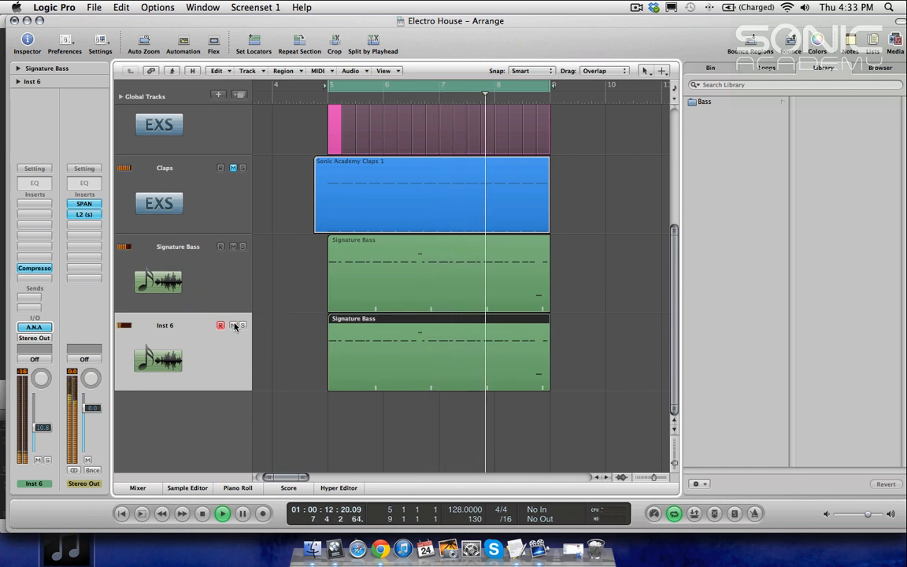
{"action": "left_click", "coordinate": [270, 100]}
{"action": "key", "text": "space"}
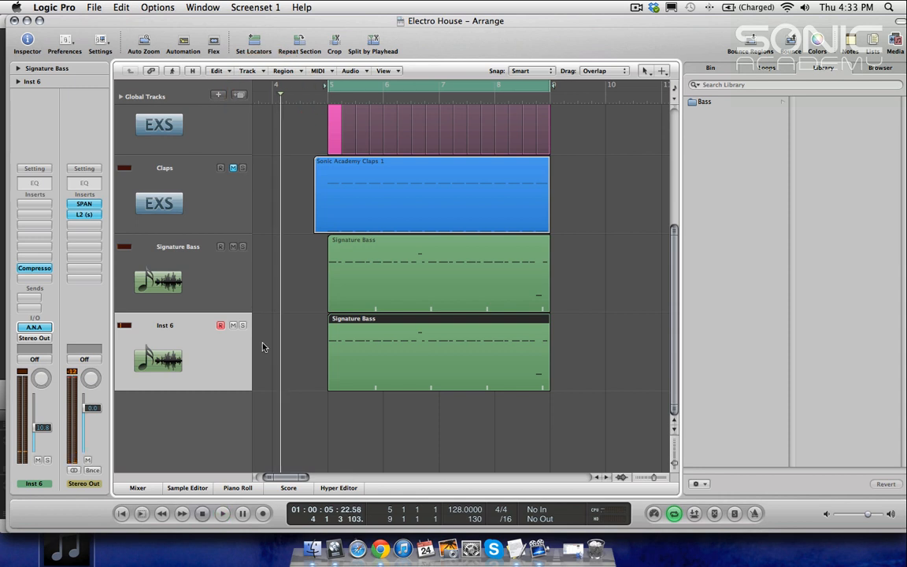
Step: Rename the Inst 6 track as Thickening Bass and name its region after the track
{"action": "double_click", "coordinate": [173, 325]}
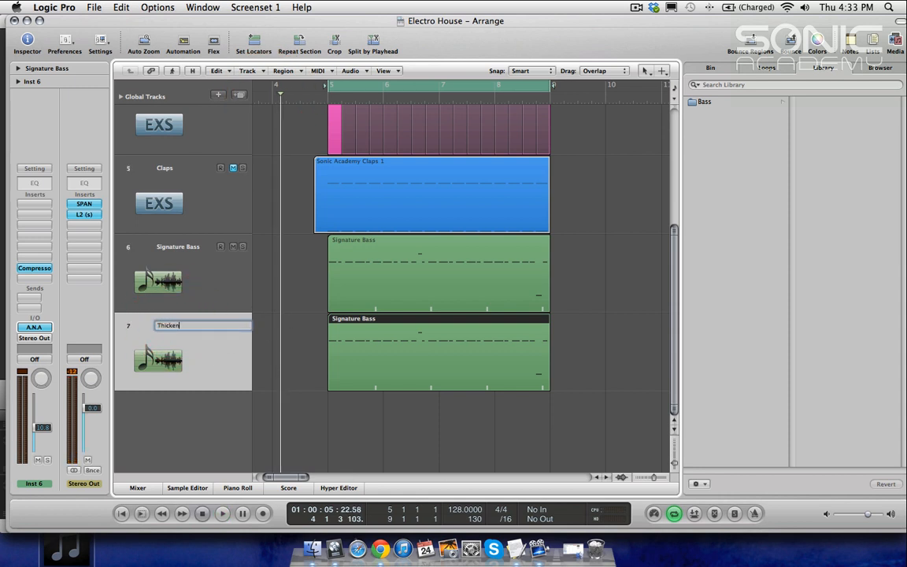
{"action": "type", "text": "Thickening Bass"}
{"action": "key", "text": "Return"}
{"action": "key", "text": "alt+shift+n"}
{"action": "left_click", "coordinate": [372, 400]}
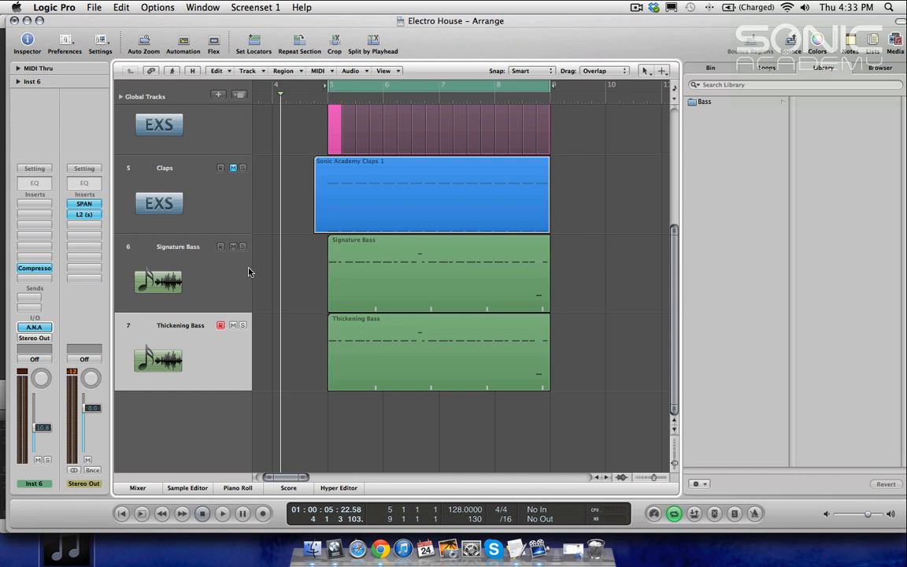
Step: Create a new software instrument track below Thickening Bass
{"action": "left_click", "coordinate": [316, 285], "text": "ctrl+alt"}
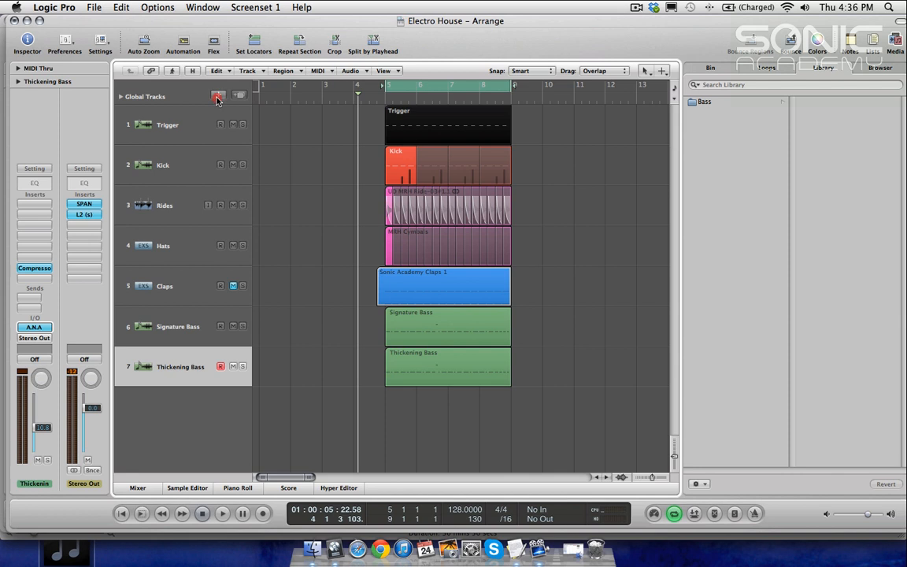
{"action": "left_click", "coordinate": [219, 95]}
{"action": "left_click", "coordinate": [544, 134]}
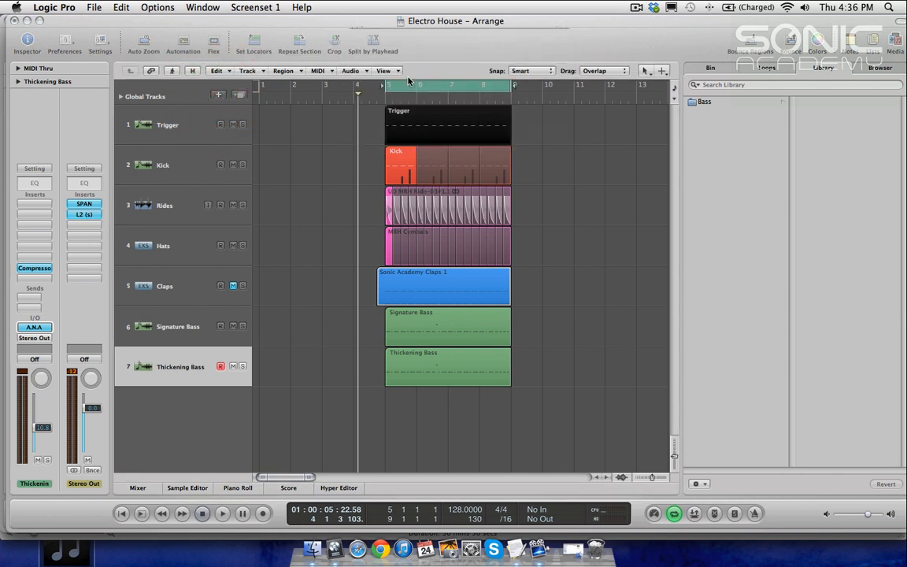
Step: Load the Sonic Academy A.N.A instrument on the new Inst 7 track and close its window
{"action": "left_click", "coordinate": [34, 328]}
{"action": "mouse_move", "coordinate": [47, 512]}
{"action": "mouse_move", "coordinate": [184, 457]}
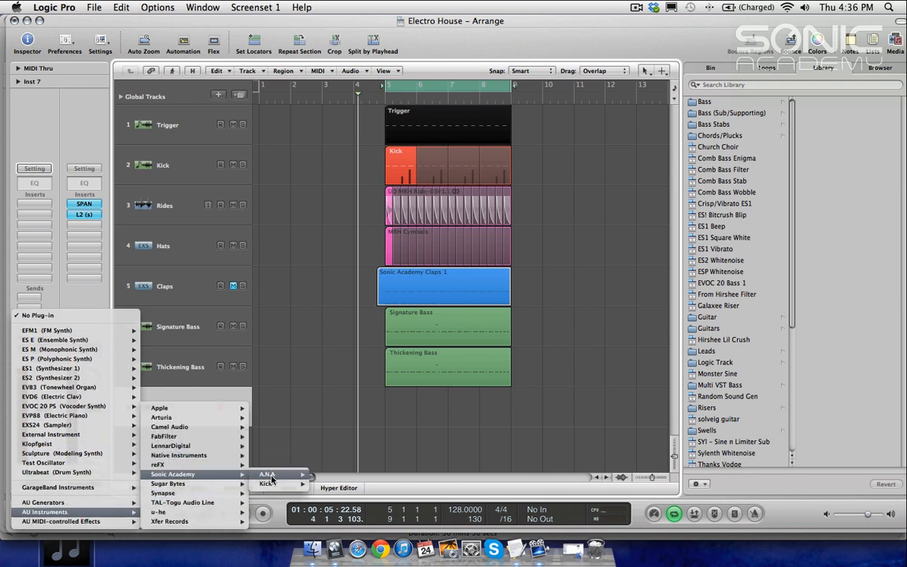
{"action": "mouse_move", "coordinate": [275, 476]}
{"action": "left_click", "coordinate": [333, 475]}
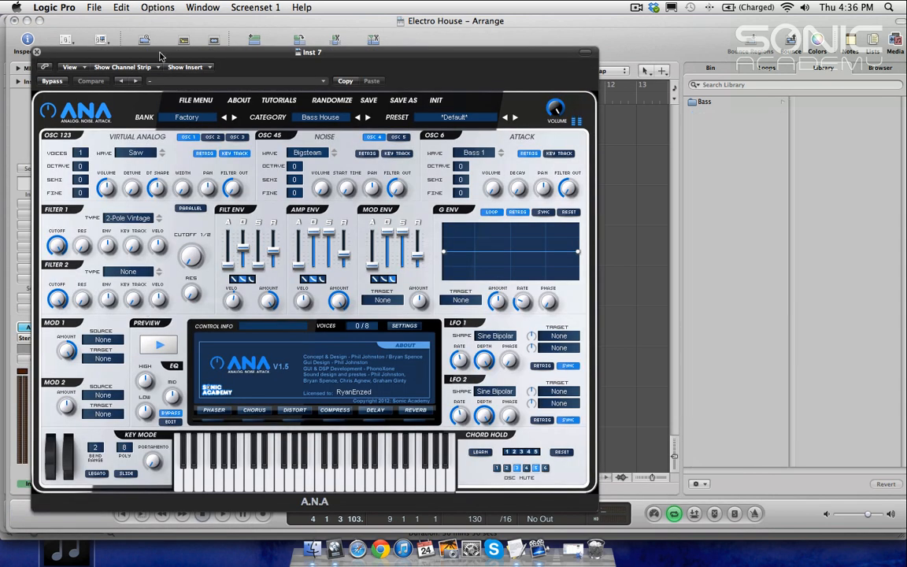
{"action": "left_click", "coordinate": [160, 55]}
{"action": "key", "text": "super+w"}
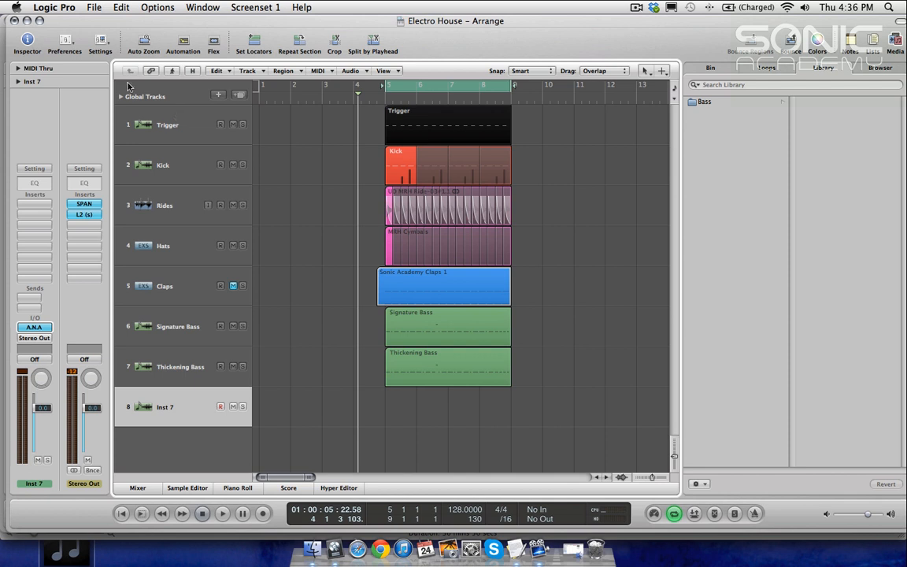
Step: Reopen A.N.A on Inst 7 and set the virtual analog oscillator's wave to Sine
{"action": "left_click", "coordinate": [35, 327]}
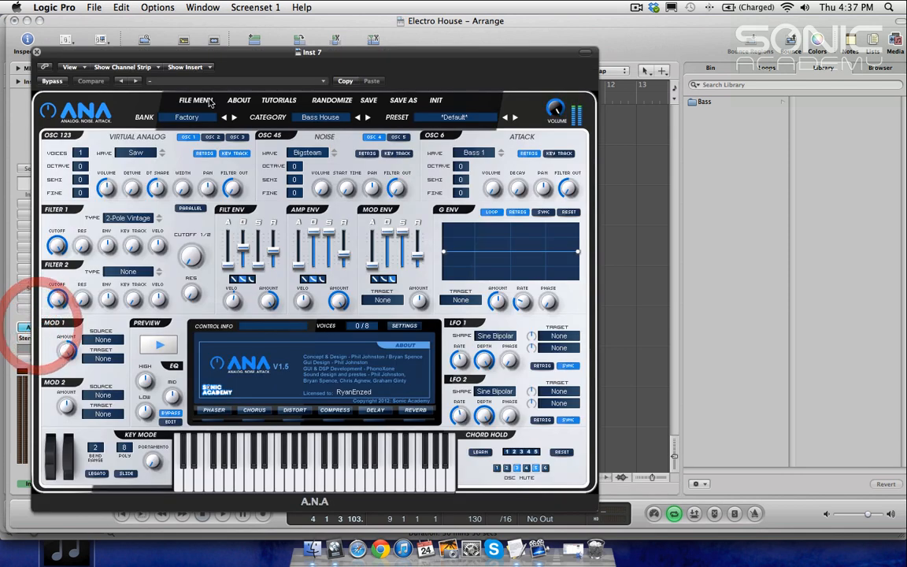
{"action": "left_click", "coordinate": [139, 155]}
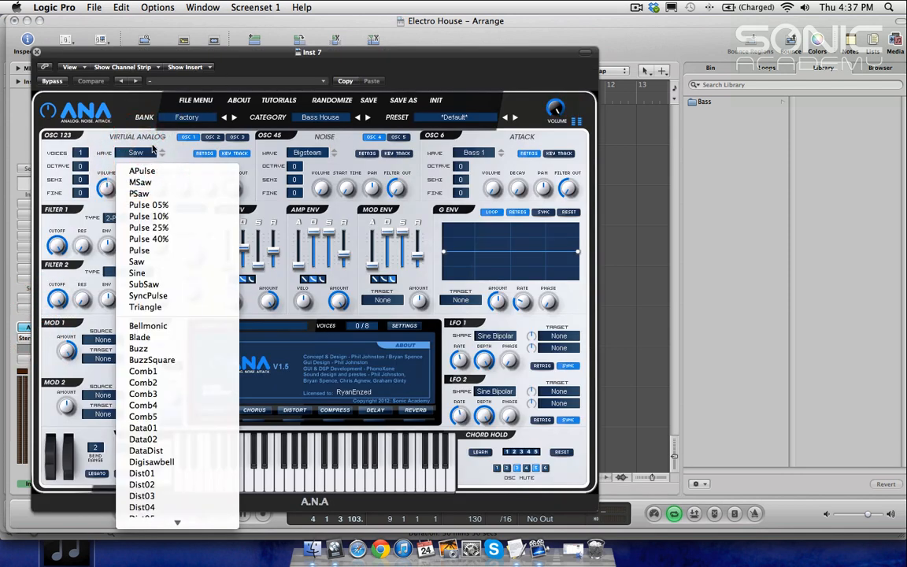
{"action": "left_click", "coordinate": [182, 153]}
{"action": "left_click", "coordinate": [126, 152]}
{"action": "left_click", "coordinate": [163, 274]}
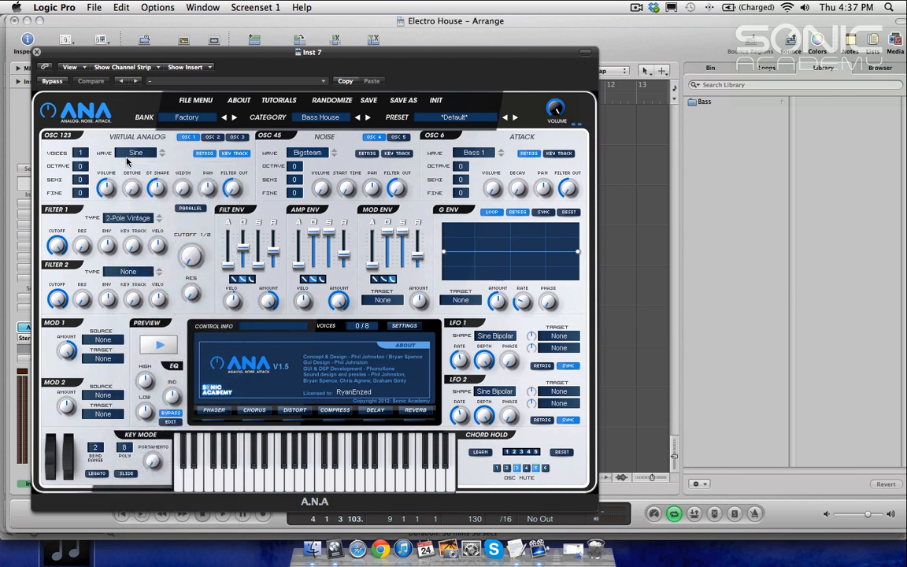
Step: Set the virtual analog oscillator's octave to -2 and close the A.N.A window
{"action": "left_click", "coordinate": [82, 166]}
{"action": "mouse_move", "coordinate": [82, 166]}
{"action": "left_mouse_down"}
{"action": "mouse_move", "coordinate": [80, 207]}
{"action": "mouse_move", "coordinate": [74, 174]}
{"action": "left_mouse_up"}
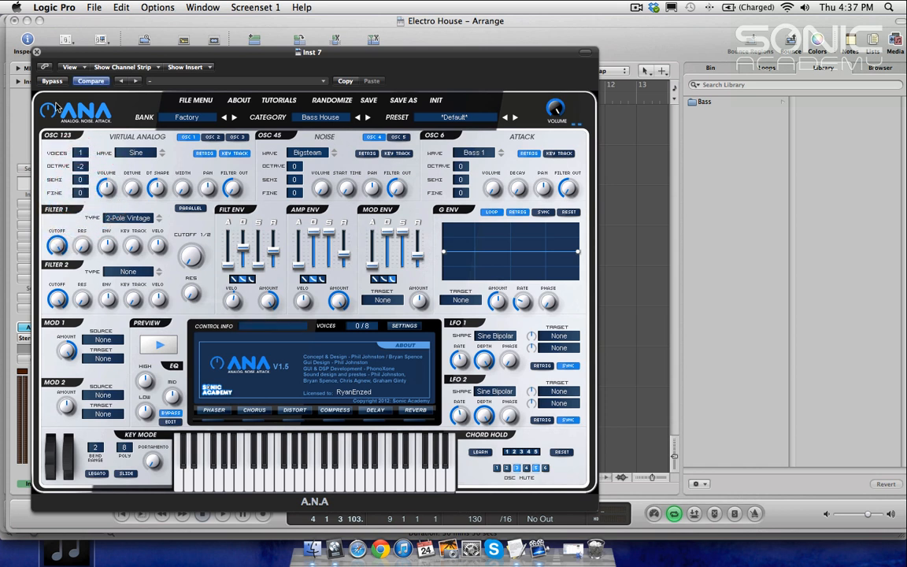
{"action": "left_click", "coordinate": [36, 51]}
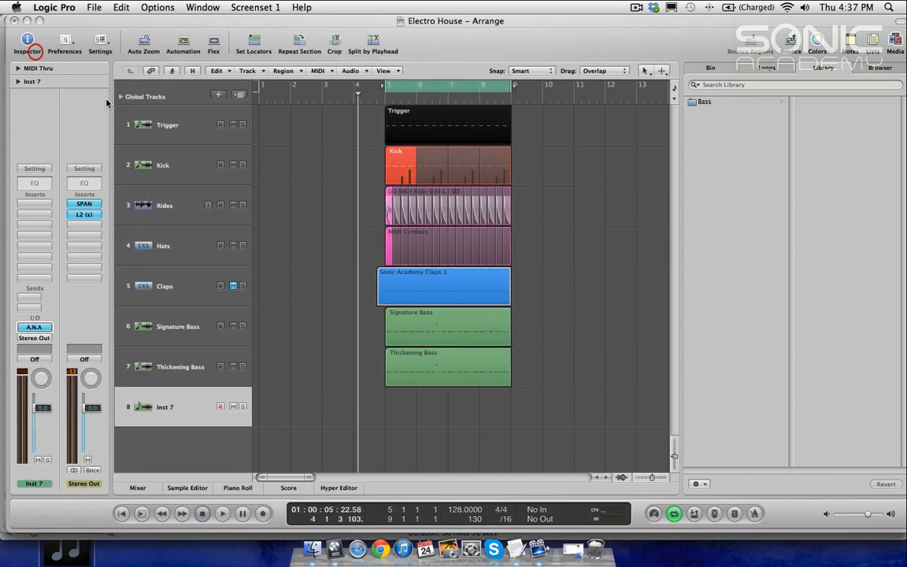
Step: Copy the Thickening Bass region down onto the Inst 7 track
{"action": "left_click_drag", "start_coordinate": [445, 375], "coordinate": [445, 415]}
{"action": "left_click", "coordinate": [525, 394]}
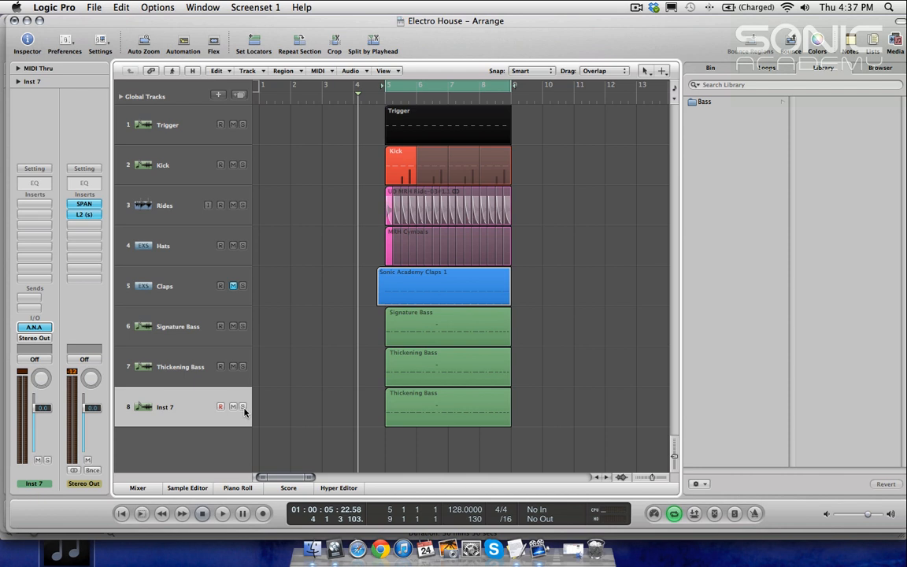
Step: Copy the Compressor insert from the Thickening Bass channel to Inst 7 in the mixer and open it to inspect
{"action": "left_click", "coordinate": [181, 376]}
{"action": "key", "text": "x"}
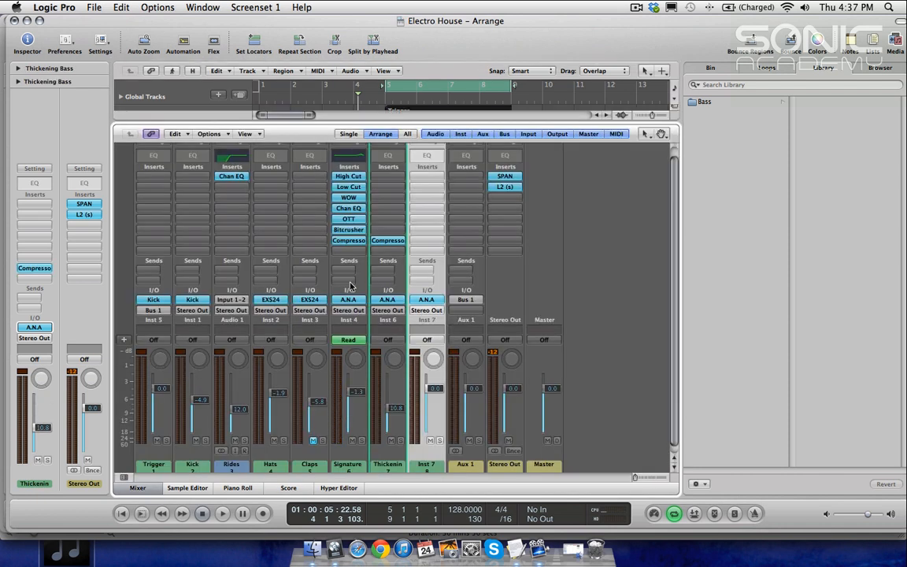
{"action": "left_click_drag", "start_coordinate": [387, 240], "coordinate": [426, 242]}
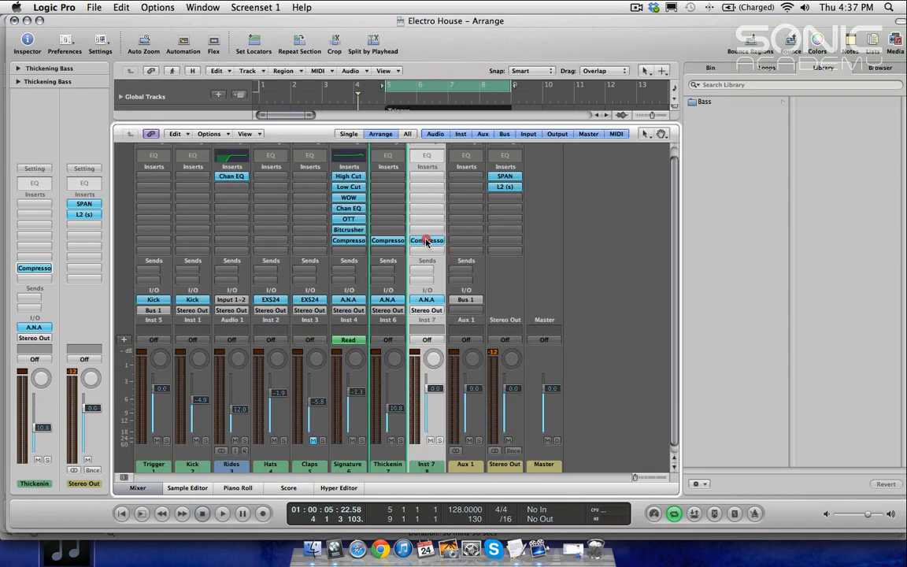
{"action": "left_click", "coordinate": [426, 240]}
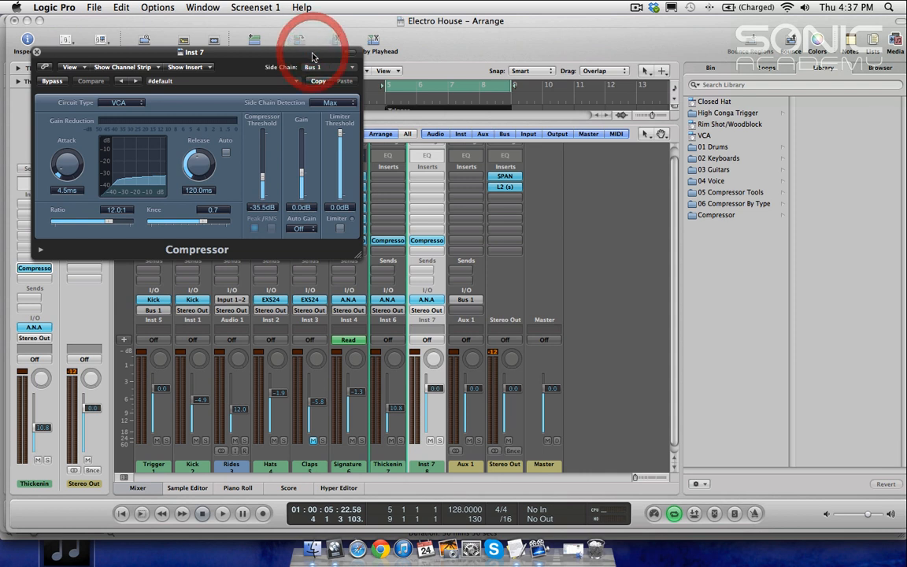
{"action": "key", "text": "super+w"}
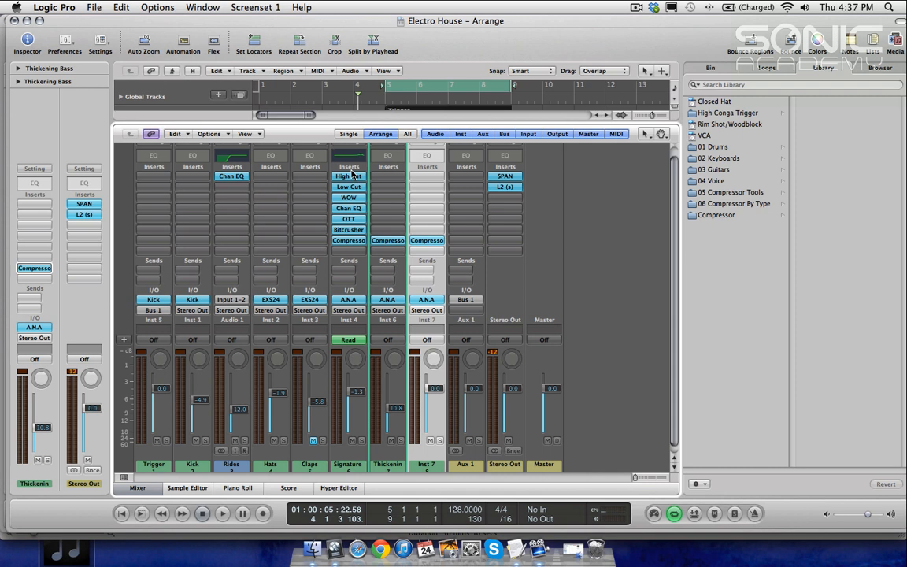
Step: Insert a Stereo MultiMeter on the Stereo Out channel below L2
{"action": "left_click", "coordinate": [504, 187]}
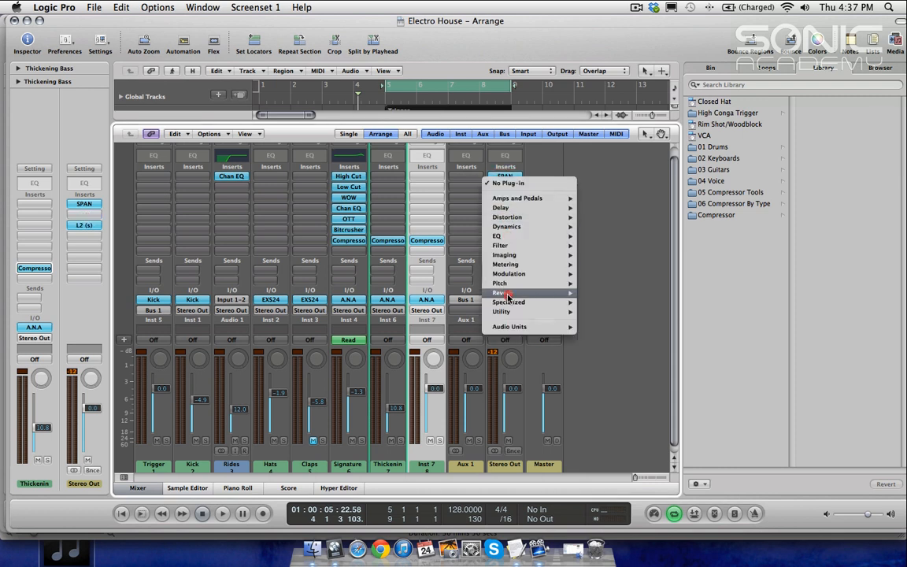
{"action": "left_click", "coordinate": [596, 170]}
{"action": "left_click", "coordinate": [505, 219]}
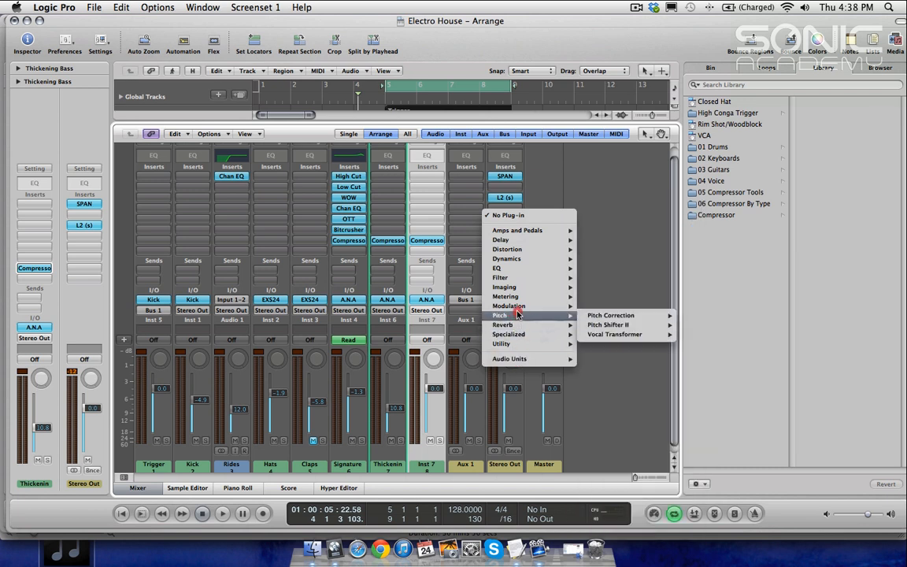
{"action": "mouse_move", "coordinate": [517, 300]}
{"action": "mouse_move", "coordinate": [603, 324]}
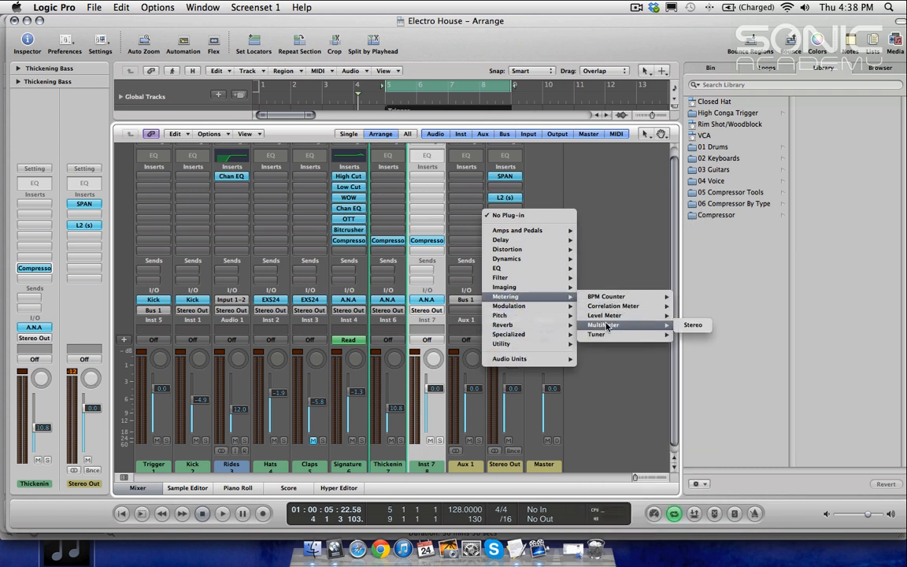
{"action": "left_click", "coordinate": [684, 325]}
{"action": "left_click", "coordinate": [76, 194]}
{"action": "left_click_drag", "start_coordinate": [187, 55], "coordinate": [463, 122]}
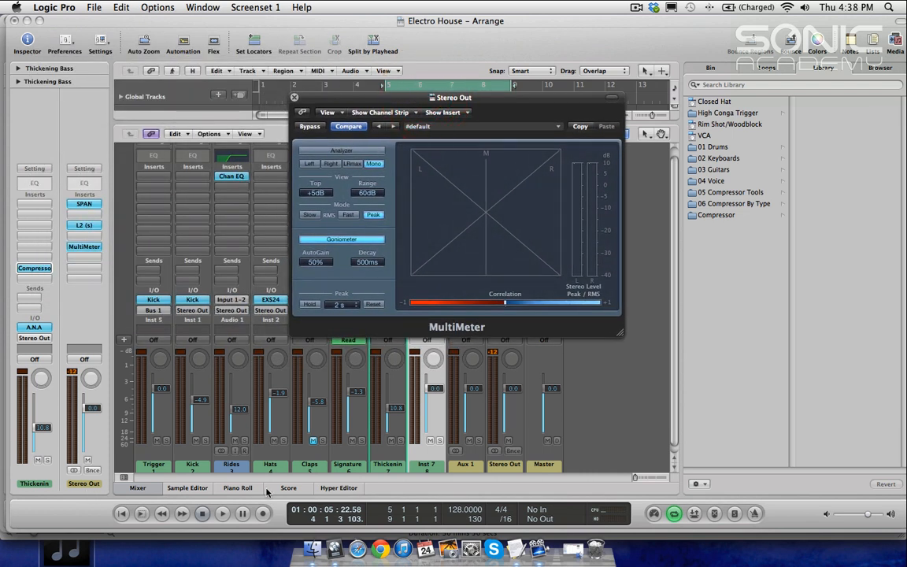
Step: Solo the Inst 7 channel and close the MultiMeter and mixer windows
{"action": "left_click", "coordinate": [439, 441]}
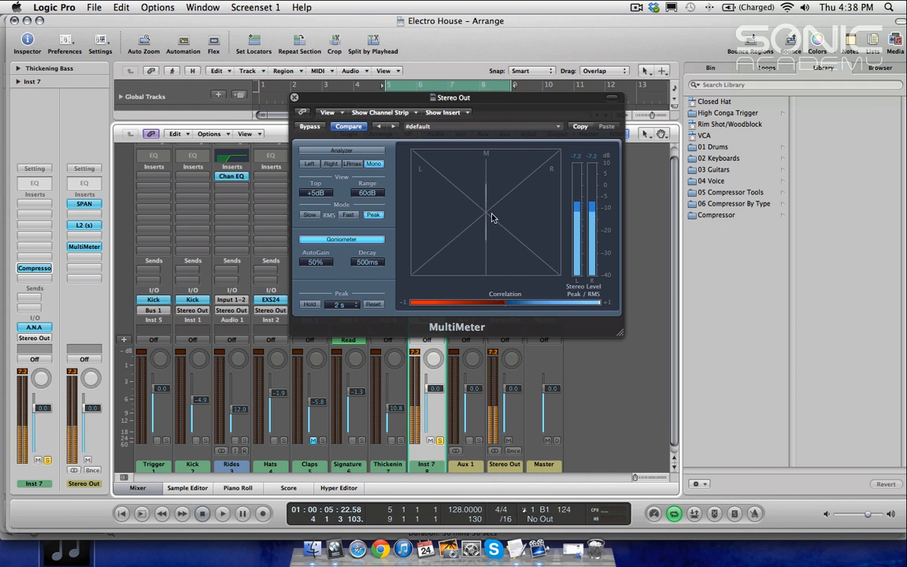
{"action": "left_click", "coordinate": [294, 96]}
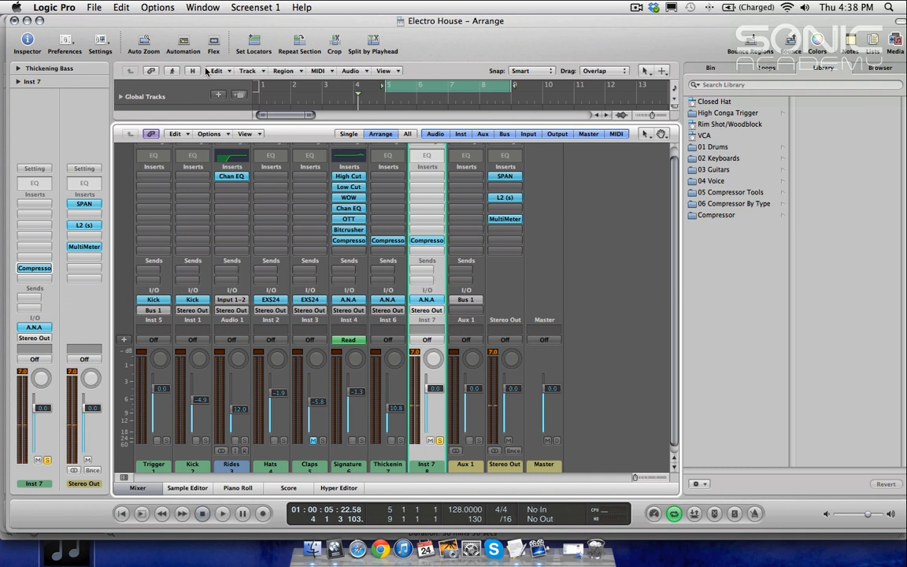
{"action": "key", "text": "x"}
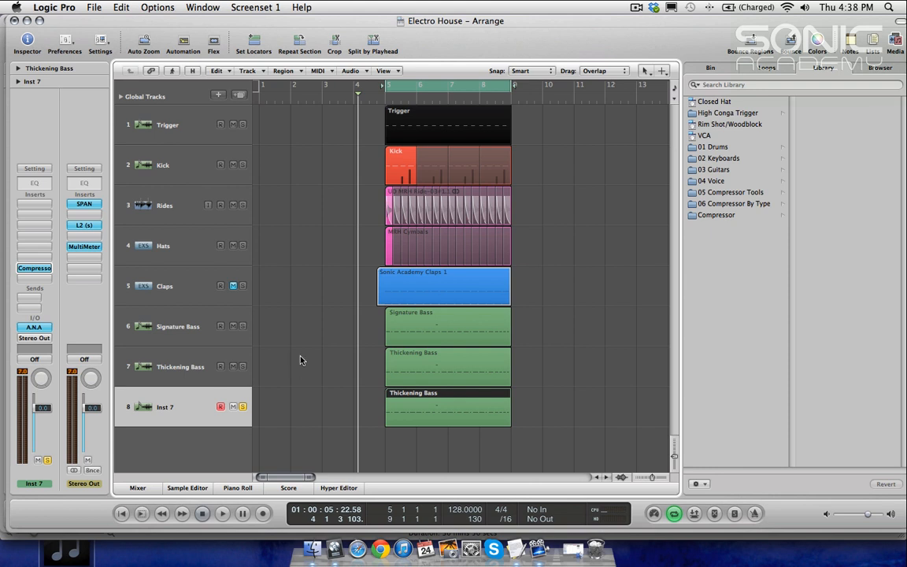
Step: Select the Inst 7 track and start playback to audition it
{"action": "left_click", "coordinate": [167, 373]}
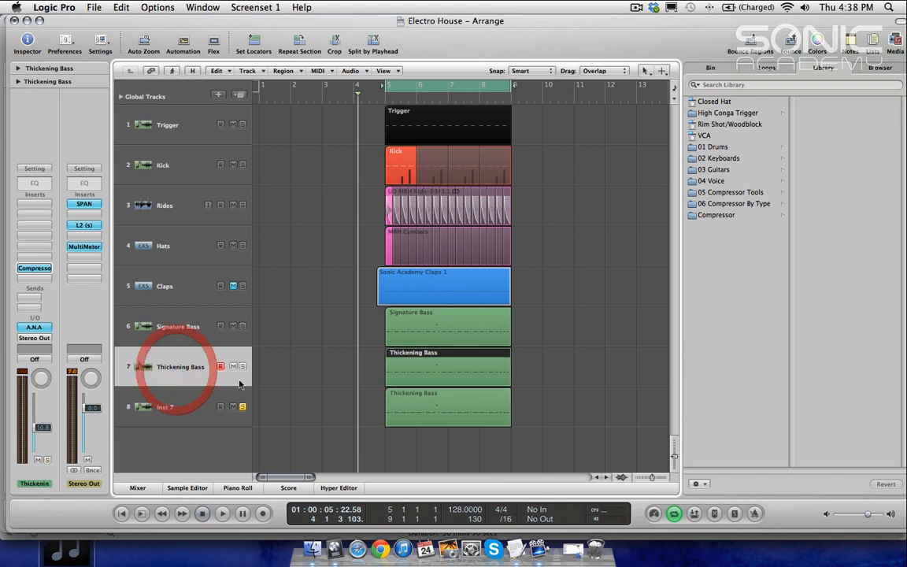
{"action": "left_click", "coordinate": [165, 407]}
{"action": "key", "text": "space"}
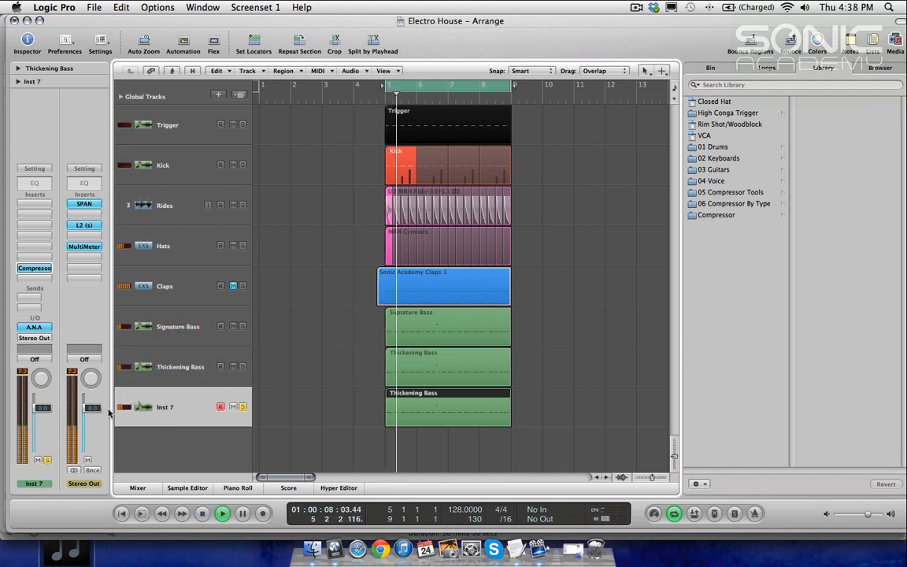
Step: Open A.N.A on Inst 7 and nudge the amp envelope attack slider
{"action": "double_click", "coordinate": [45, 326]}
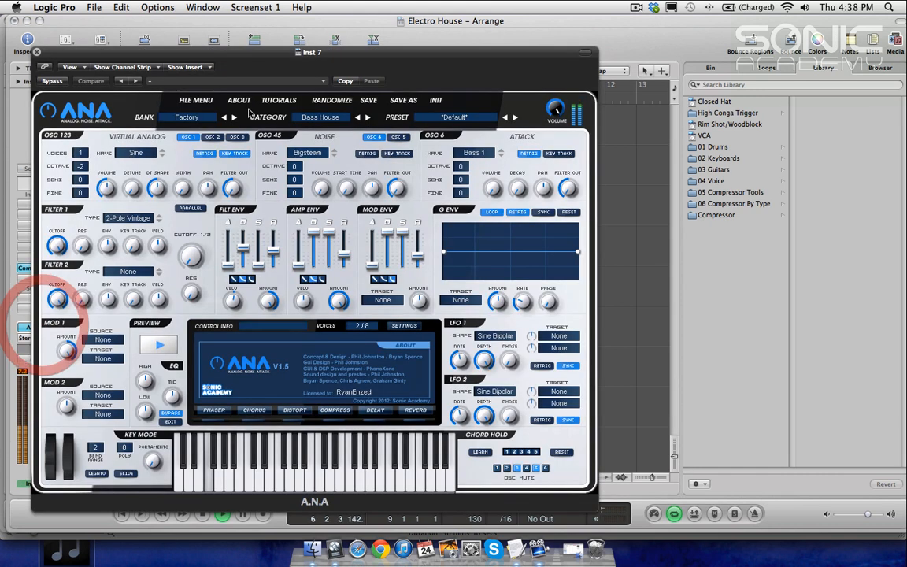
{"action": "left_click_drag", "start_coordinate": [238, 47], "coordinate": [455, 65]}
{"action": "left_click_drag", "start_coordinate": [304, 65], "coordinate": [345, 70]}
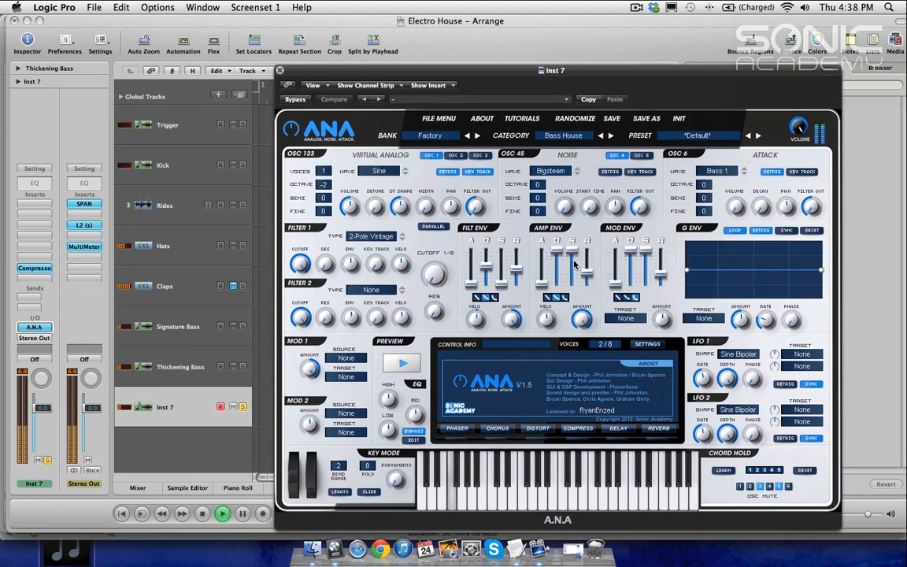
{"action": "left_click", "coordinate": [543, 278]}
{"action": "mouse_move", "coordinate": [543, 278]}
{"action": "left_mouse_down"}
{"action": "mouse_move", "coordinate": [588, 269]}
{"action": "mouse_move", "coordinate": [545, 265]}
{"action": "mouse_move", "coordinate": [545, 276]}
{"action": "left_mouse_up"}
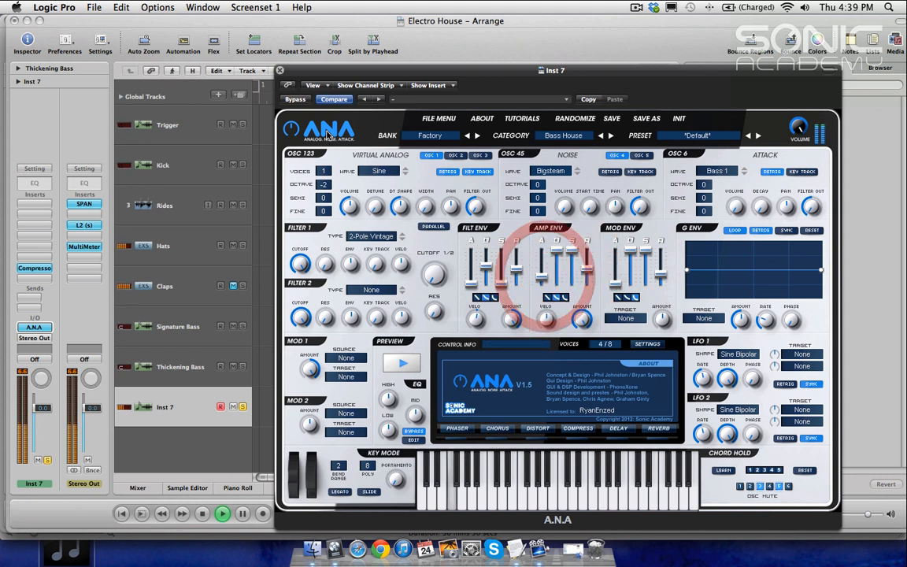
{"action": "left_click_drag", "start_coordinate": [318, 73], "coordinate": [422, 167]}
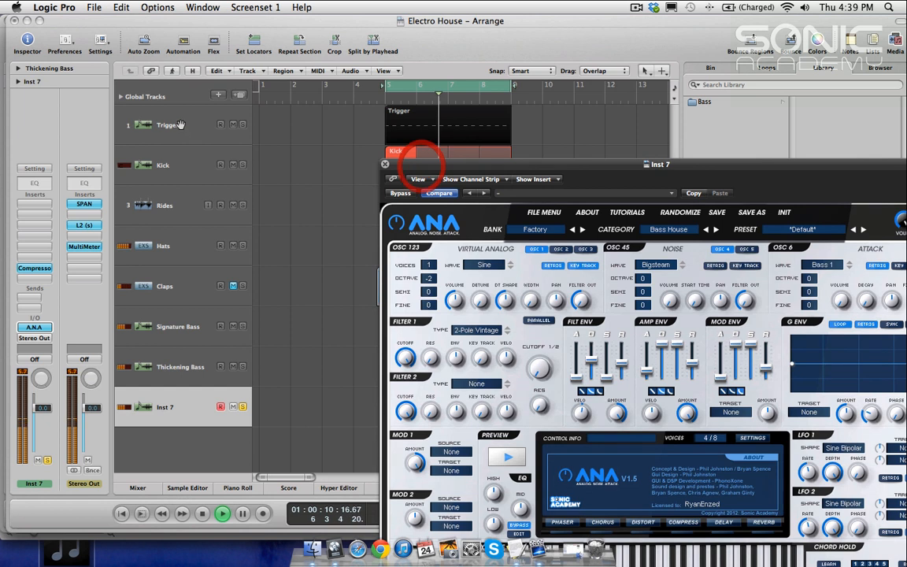
Step: Solo the Trigger and Kick tracks alongside Inst 7 and restart playback to audition the layers together
{"action": "left_click", "coordinate": [242, 124]}
{"action": "left_click", "coordinate": [242, 165]}
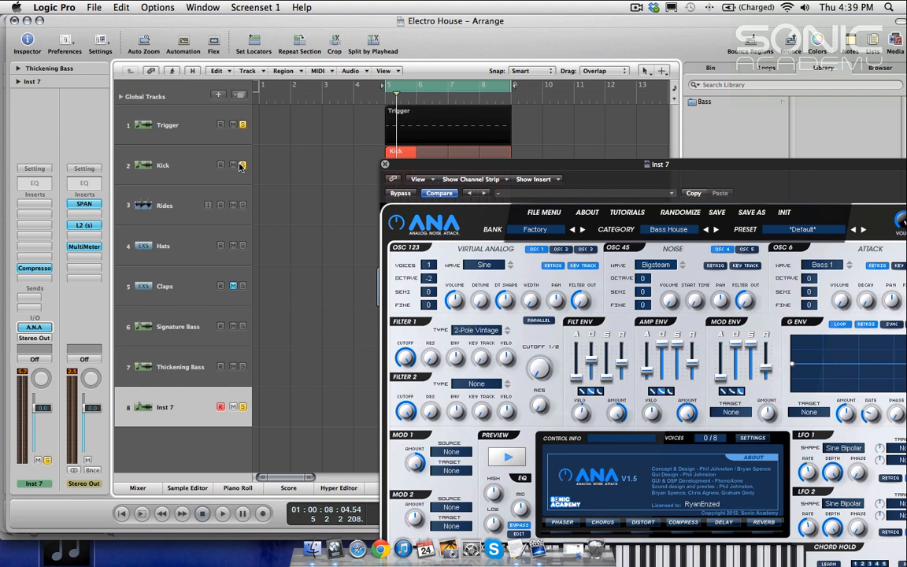
{"action": "key", "text": "space"}
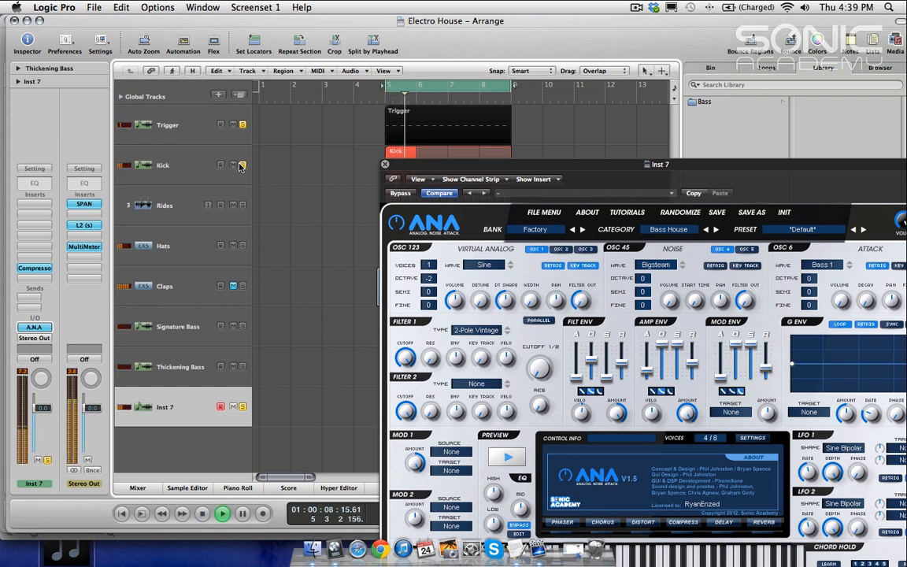
{"action": "left_click_drag", "start_coordinate": [481, 167], "coordinate": [403, 131]}
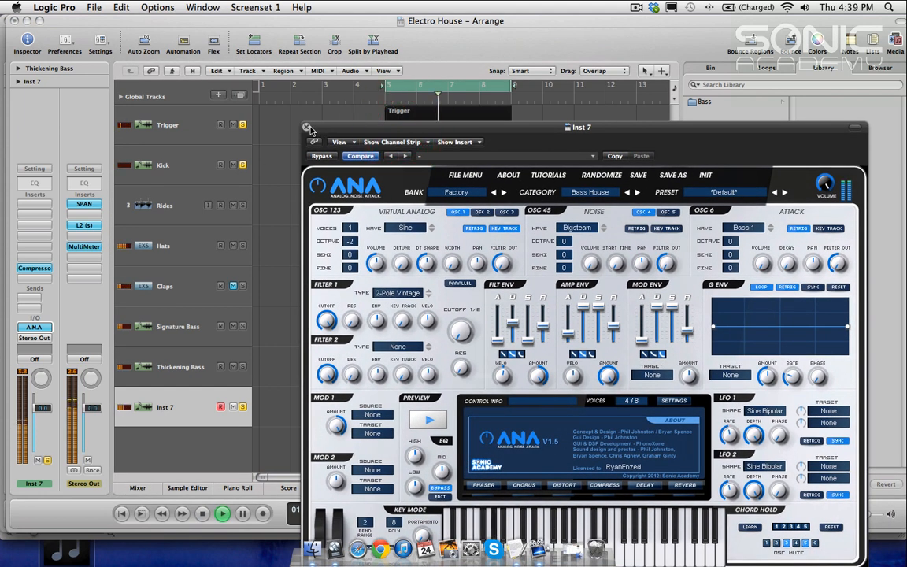
{"action": "left_click", "coordinate": [180, 166]}
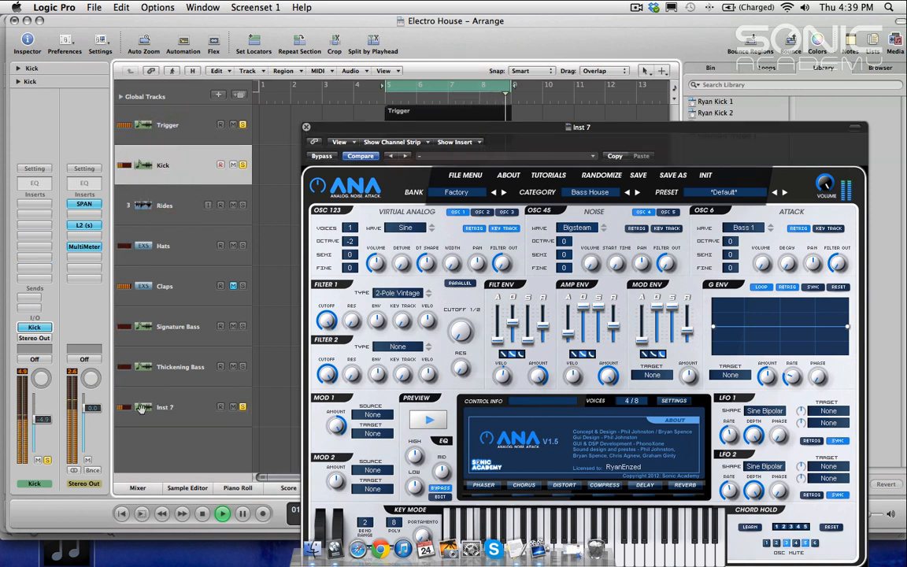
{"action": "left_click", "coordinate": [140, 408]}
{"action": "left_click", "coordinate": [241, 408]}
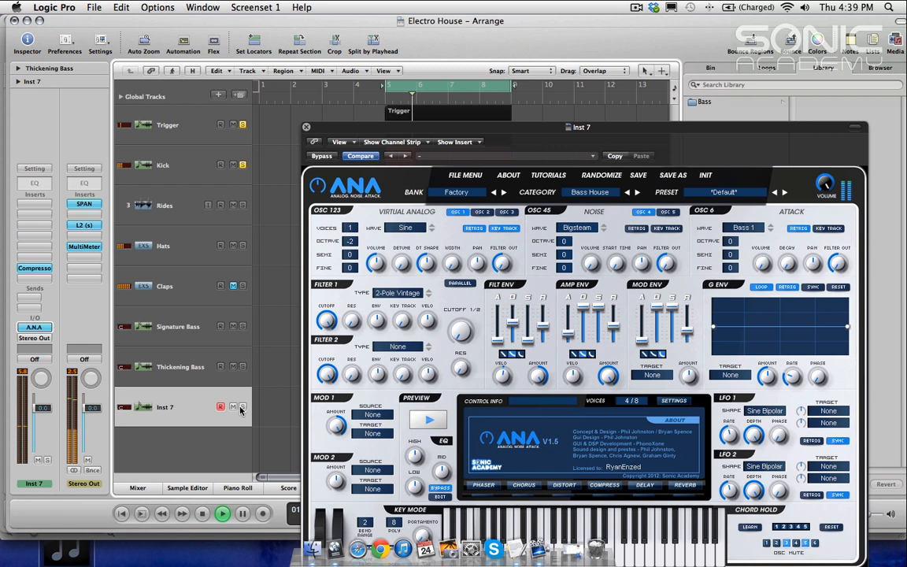
{"action": "left_click", "coordinate": [240, 408]}
{"action": "left_click", "coordinate": [138, 406]}
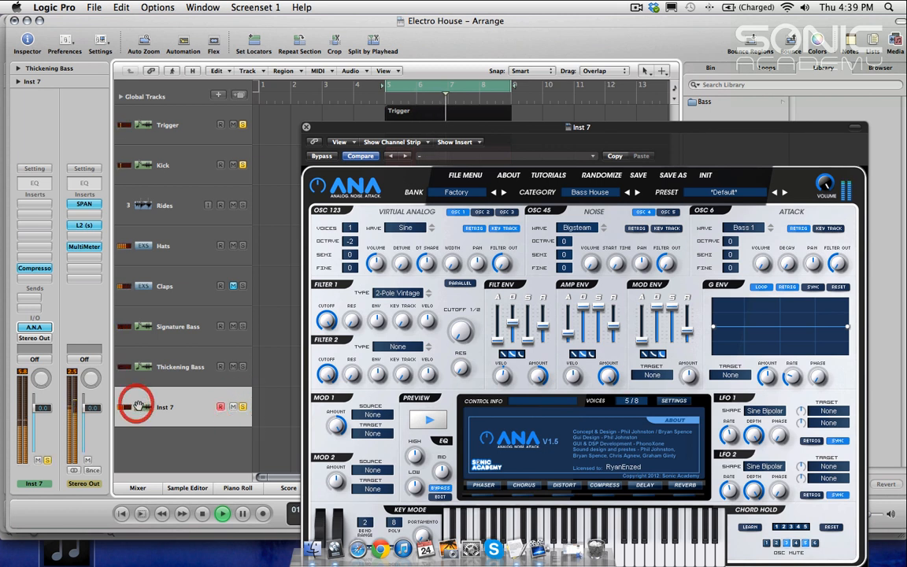
Step: Close A.N.A and compare Inst 7 against Thickening Bass by toggling their solos during playback
{"action": "left_click", "coordinate": [307, 128]}
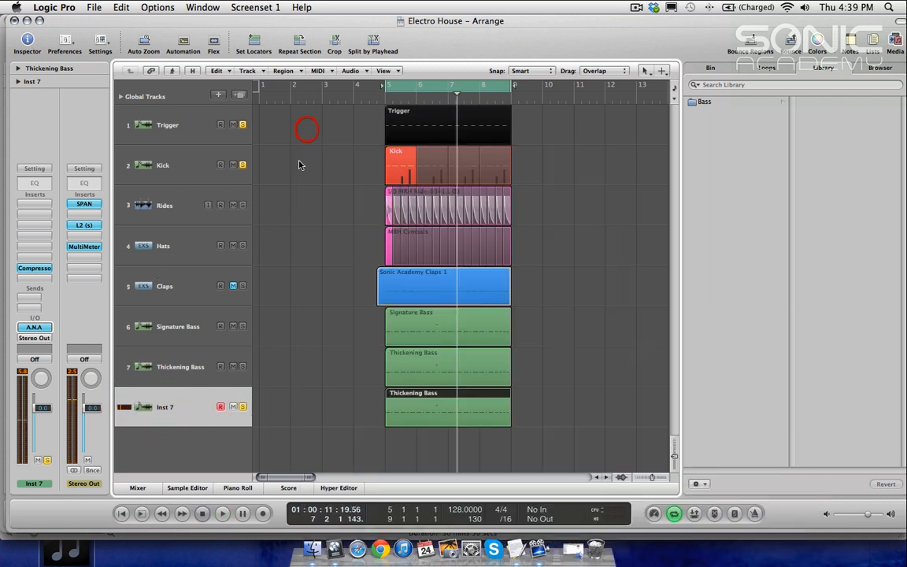
{"action": "left_click", "coordinate": [242, 407]}
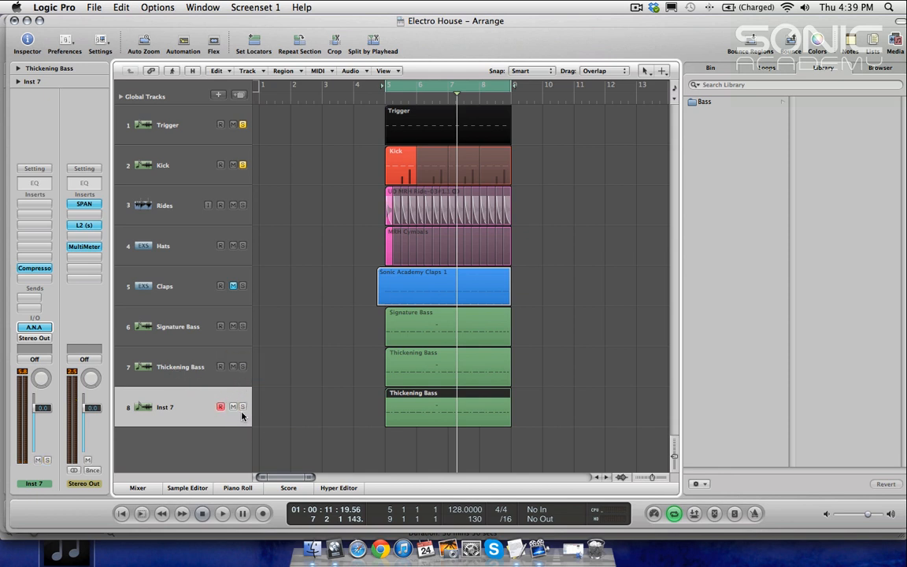
{"action": "left_click", "coordinate": [242, 368]}
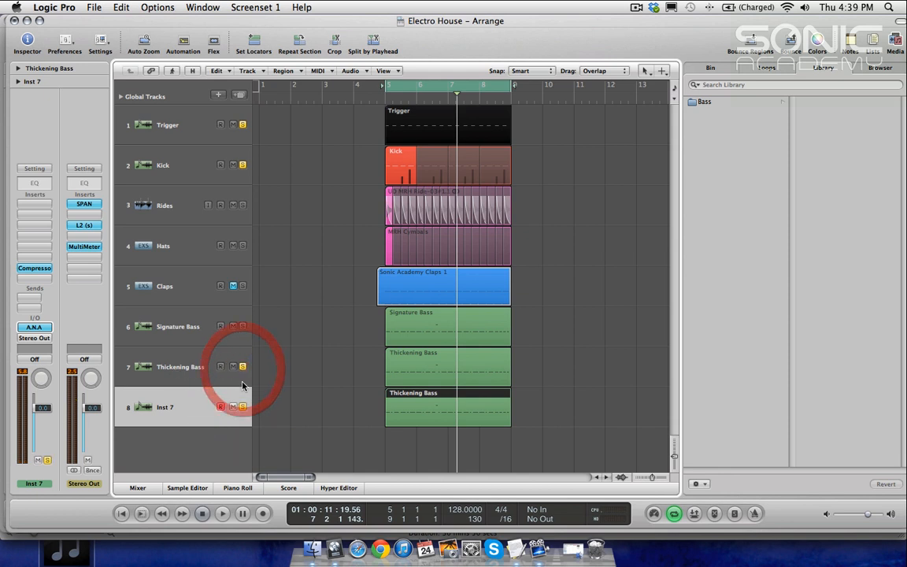
{"action": "left_click", "coordinate": [243, 366]}
{"action": "left_click", "coordinate": [243, 407]}
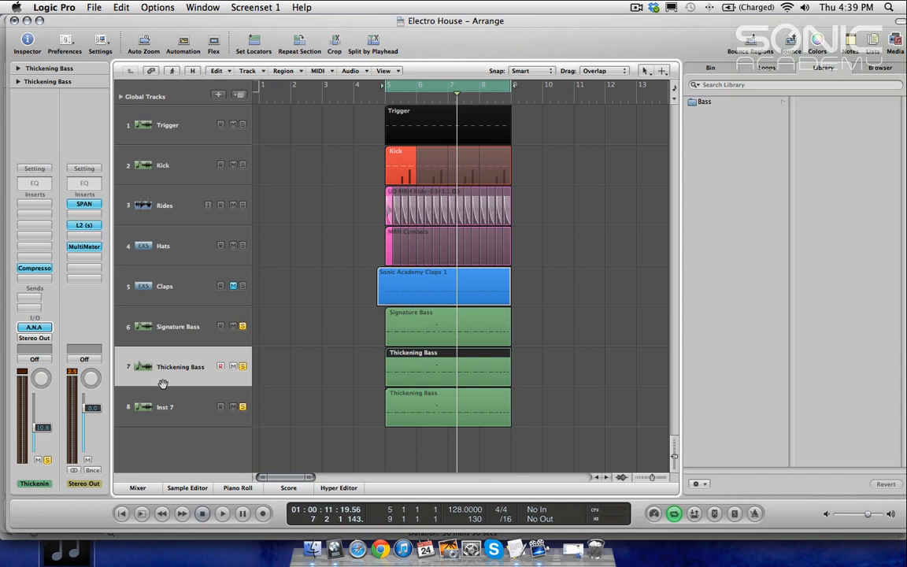
{"action": "key", "text": "space"}
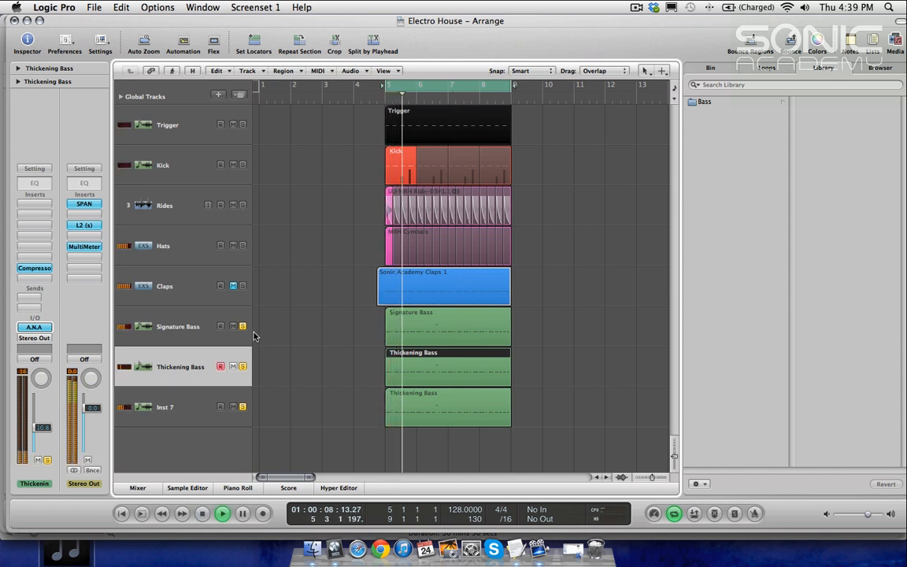
{"action": "left_click", "coordinate": [243, 406]}
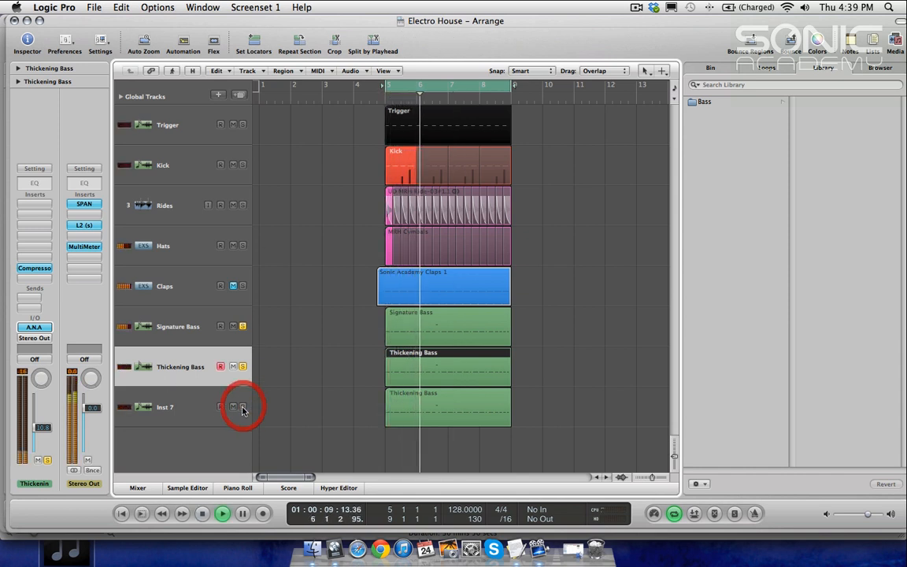
{"action": "left_click", "coordinate": [180, 339]}
{"action": "left_click", "coordinate": [177, 367]}
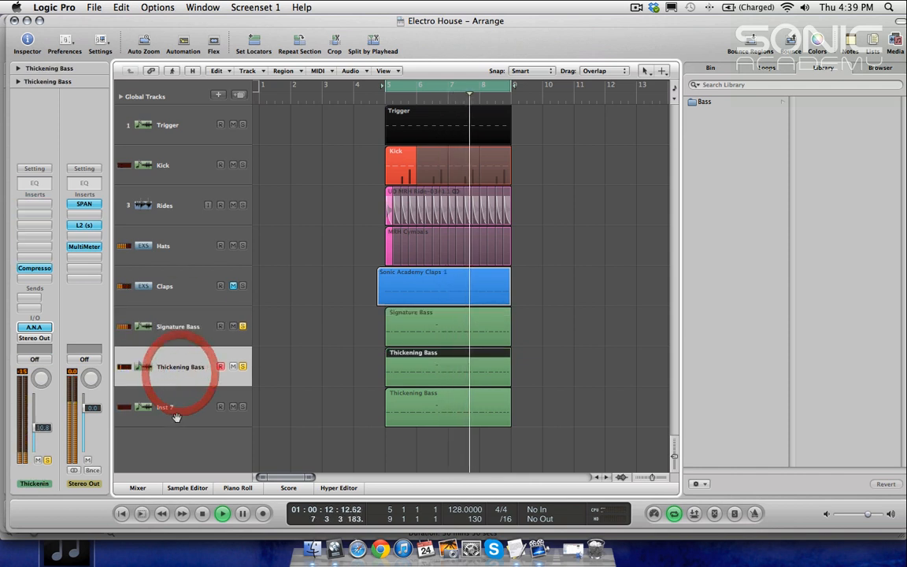
{"action": "left_click", "coordinate": [243, 406]}
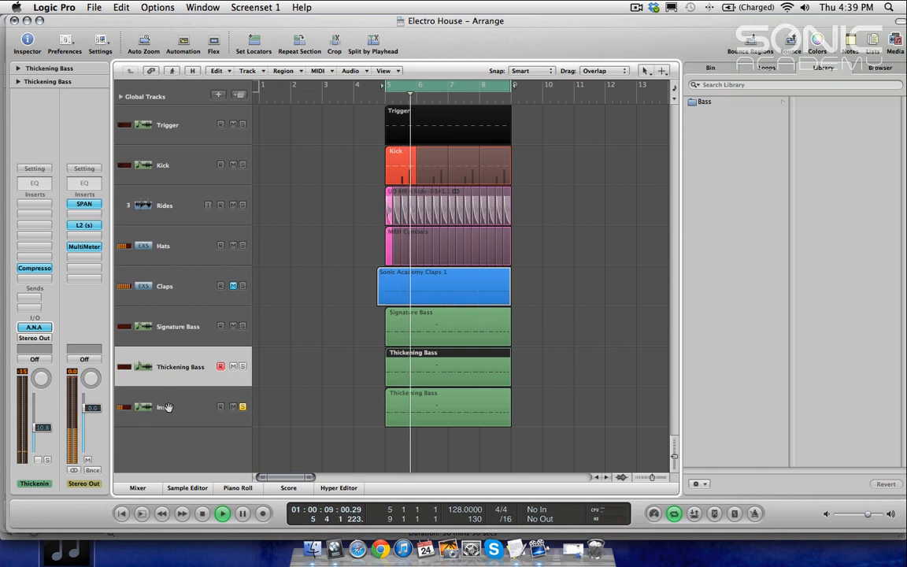
{"action": "left_click", "coordinate": [168, 407]}
Step: Reopen A.N.A on Inst 7 and set the virtual analog oscillator's octave to -1
{"action": "left_click", "coordinate": [34, 327]}
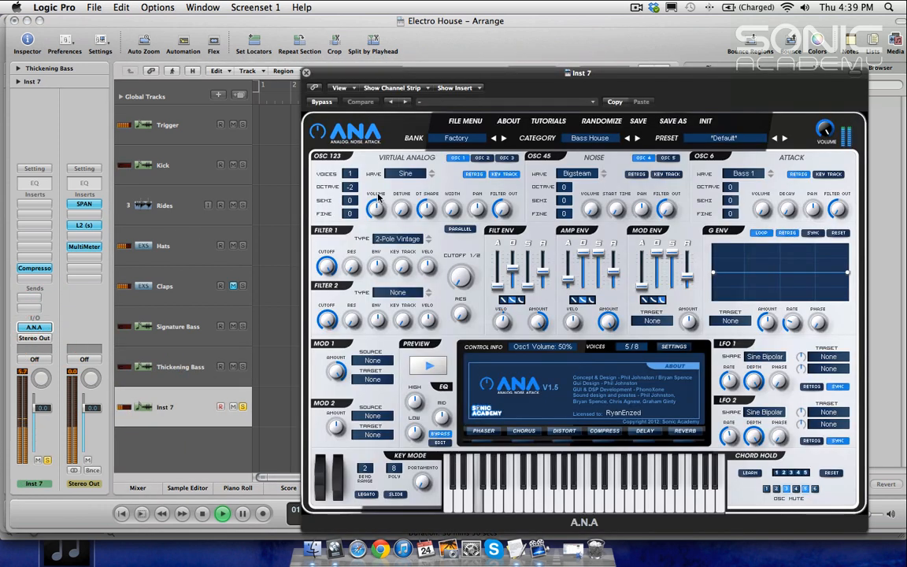
{"action": "left_click_drag", "start_coordinate": [353, 172], "coordinate": [353, 167]}
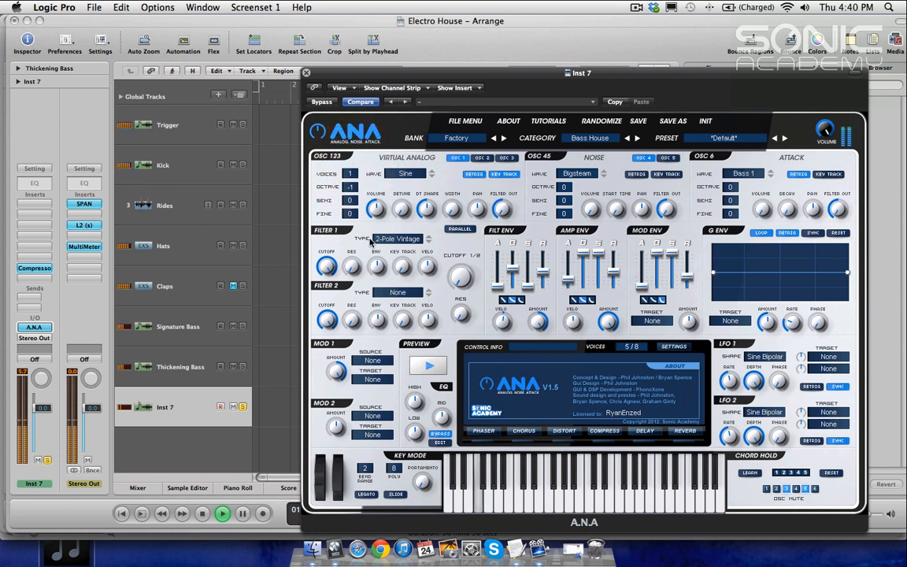
Step: Open the SPAN analyzer on the Stereo Out to inspect the bass spectrum, then close it
{"action": "left_click", "coordinate": [90, 206]}
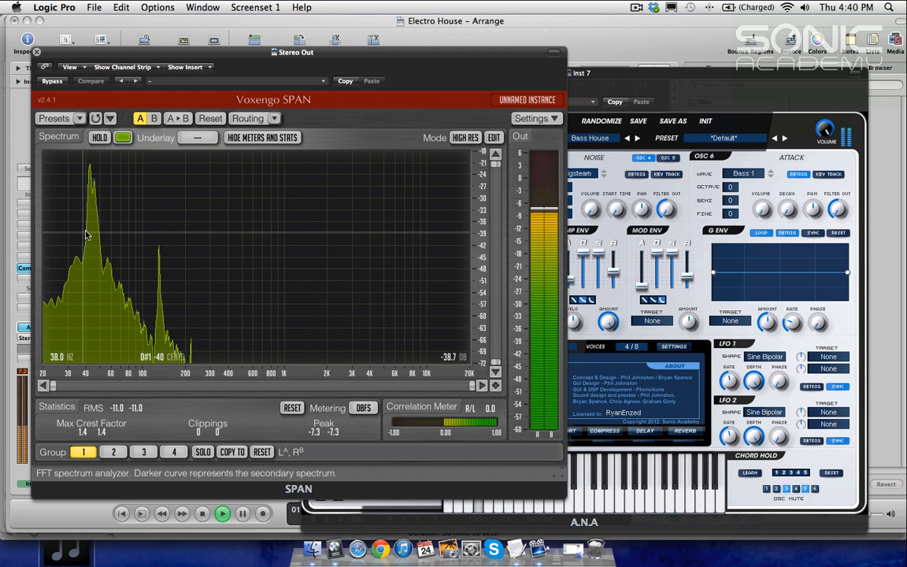
{"action": "left_click", "coordinate": [36, 52]}
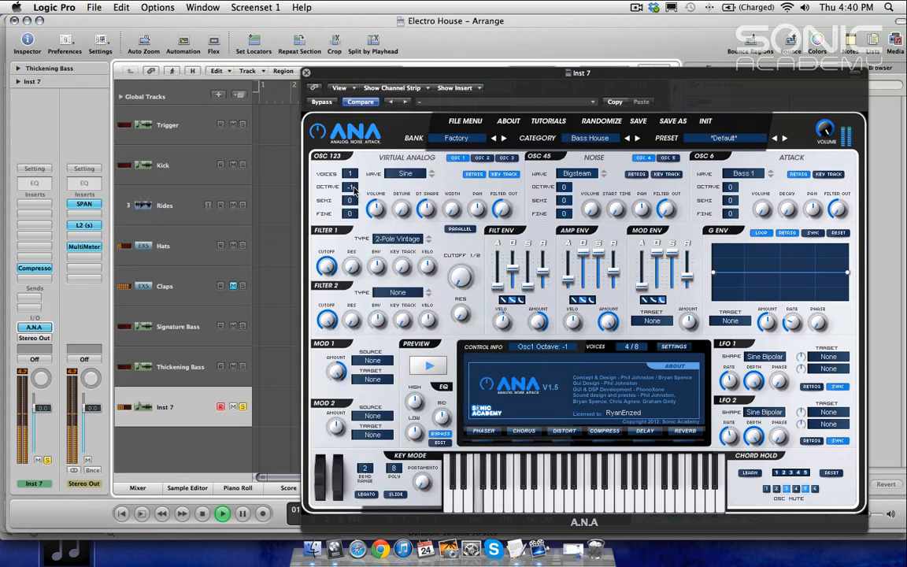
Step: Move the A.N.A window aside and solo the Thickening Bass and Signature Bass tracks for auditioning
{"action": "left_click_drag", "start_coordinate": [321, 74], "coordinate": [589, 204]}
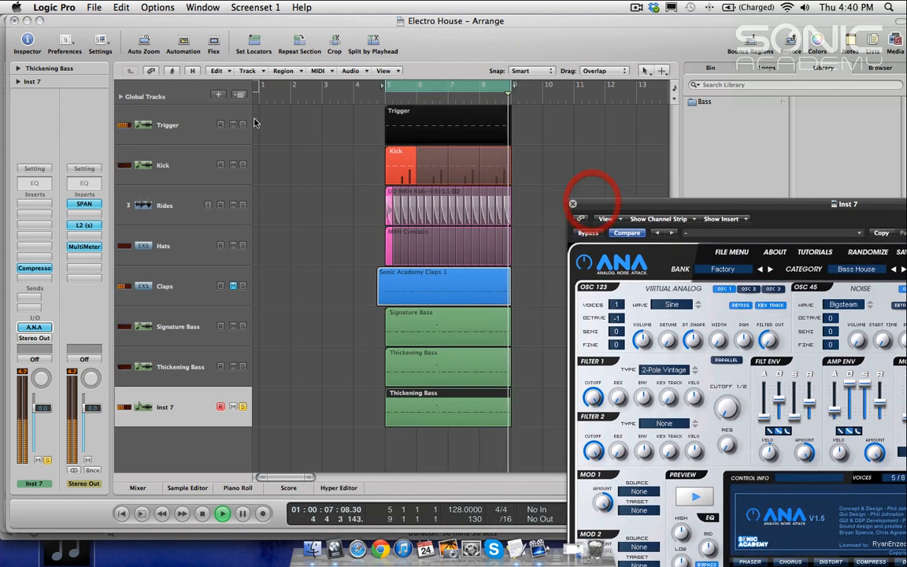
{"action": "left_click", "coordinate": [243, 366]}
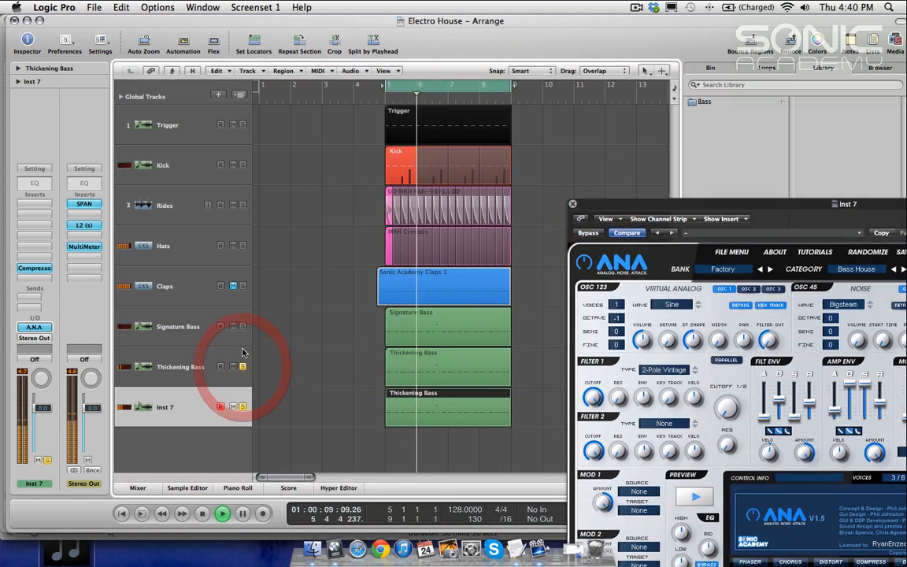
{"action": "left_click", "coordinate": [243, 406]}
{"action": "left_click", "coordinate": [243, 406]}
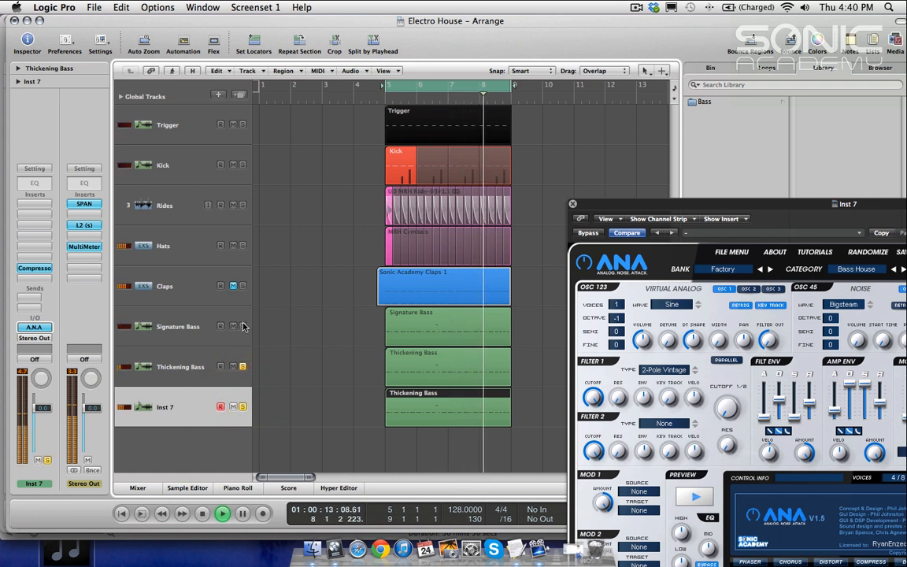
{"action": "left_click", "coordinate": [242, 326]}
Step: Select Inst 7 and lower its channel volume fader to -3.3 dB
{"action": "left_click", "coordinate": [150, 409]}
{"action": "mouse_move", "coordinate": [50, 428]}
{"action": "left_mouse_down"}
{"action": "mouse_move", "coordinate": [50, 441]}
{"action": "mouse_move", "coordinate": [50, 415]}
{"action": "left_mouse_up"}
{"action": "left_click", "coordinate": [243, 406]}
Step: Play the loop while toggling solos on Inst 7, Signature Bass and Trigger to compare the bass layers
{"action": "key", "text": "space"}
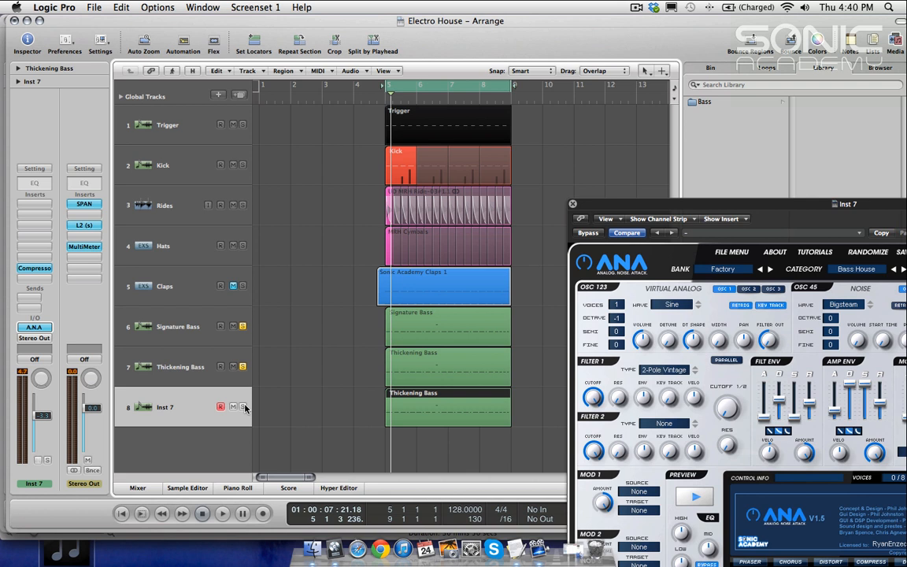
{"action": "key", "text": "space"}
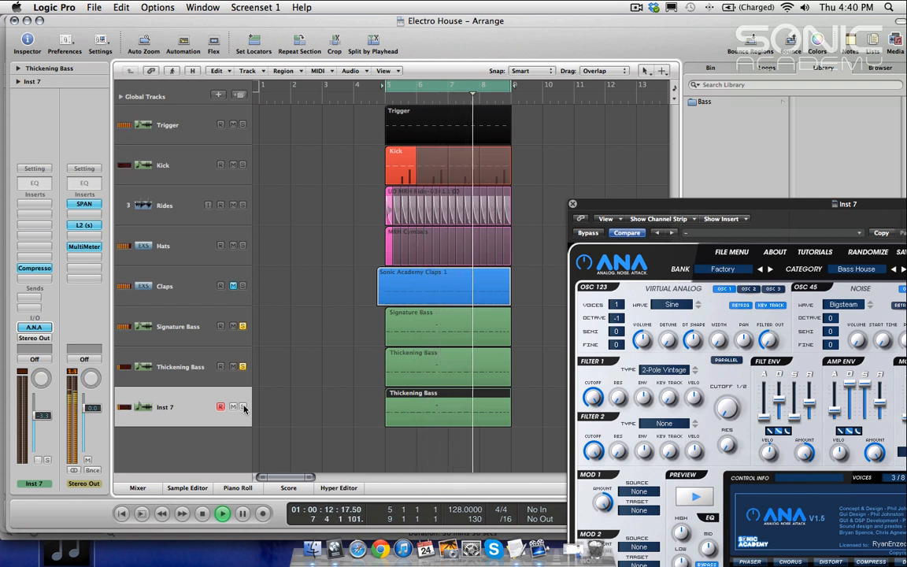
{"action": "left_click", "coordinate": [242, 407]}
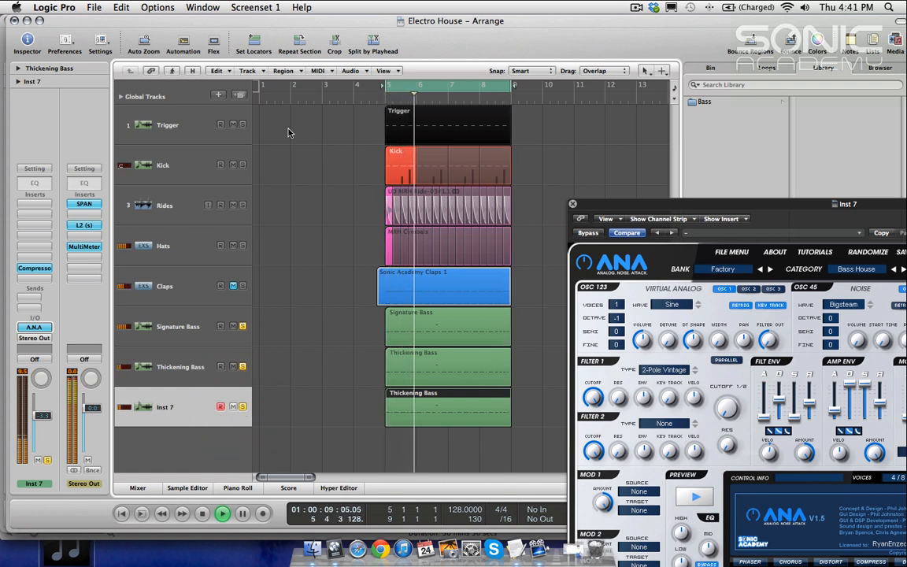
{"action": "key", "text": "space"}
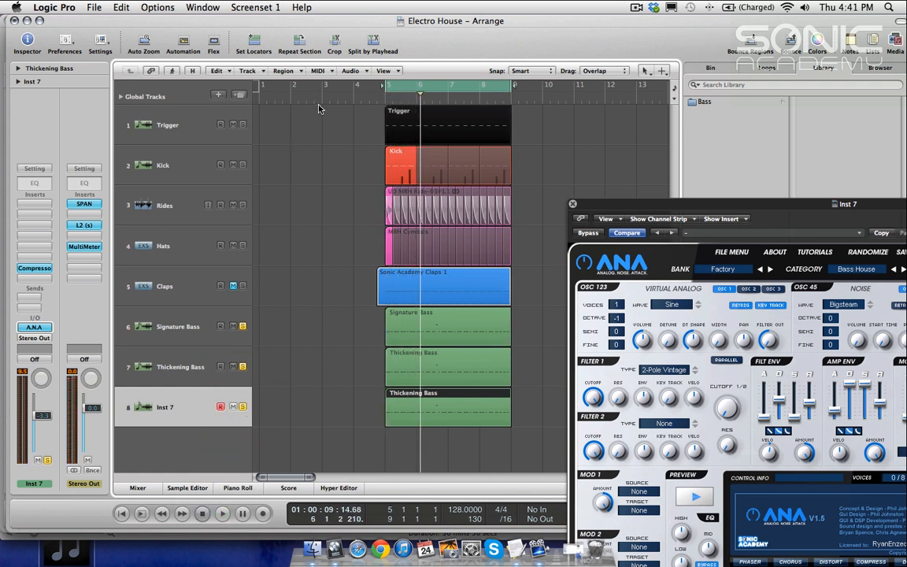
{"action": "left_click", "coordinate": [242, 327]}
{"action": "left_click", "coordinate": [242, 164]}
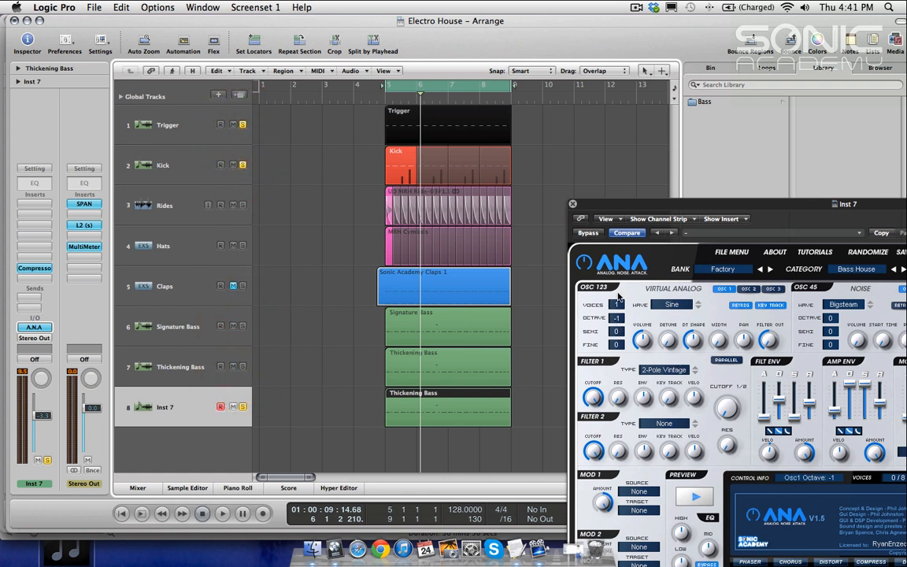
Step: Open the compressor on Inst 7 and set its release to 240 ms
{"action": "left_click_drag", "start_coordinate": [613, 206], "coordinate": [615, 140]}
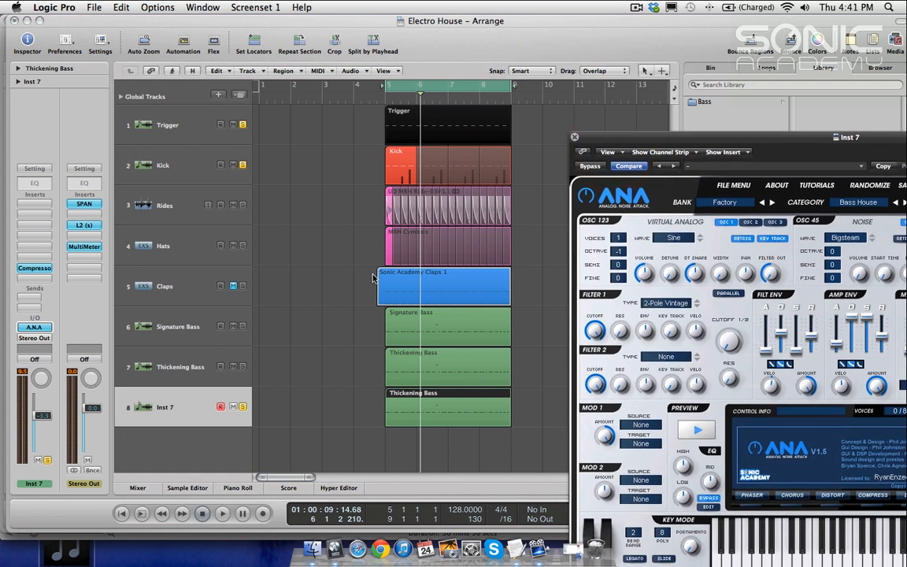
{"action": "key", "text": "space"}
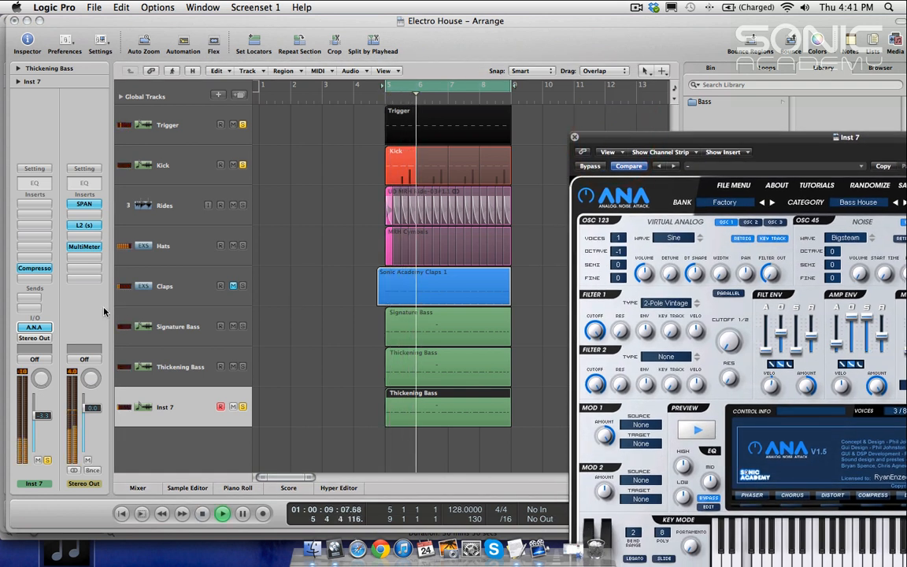
{"action": "left_click", "coordinate": [34, 268]}
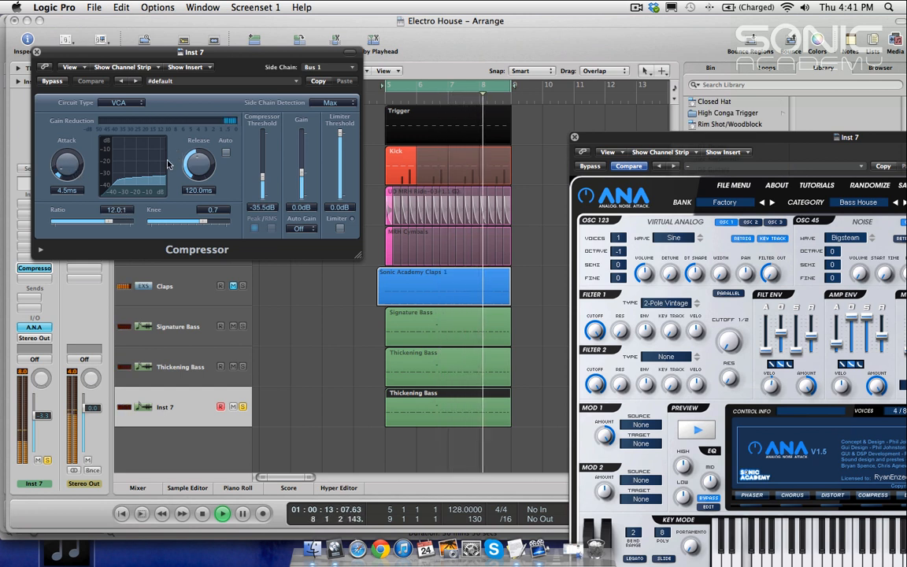
{"action": "left_click_drag", "start_coordinate": [205, 169], "coordinate": [201, 152]}
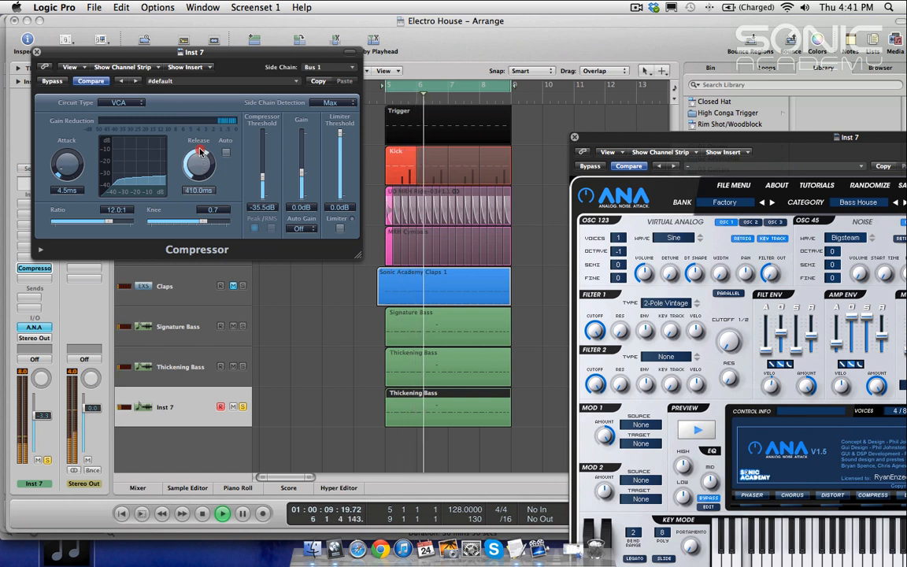
{"action": "mouse_move", "coordinate": [200, 152]}
{"action": "left_mouse_down"}
{"action": "mouse_move", "coordinate": [200, 183]}
{"action": "mouse_move", "coordinate": [200, 159]}
{"action": "mouse_move", "coordinate": [202, 172]}
{"action": "left_mouse_up"}
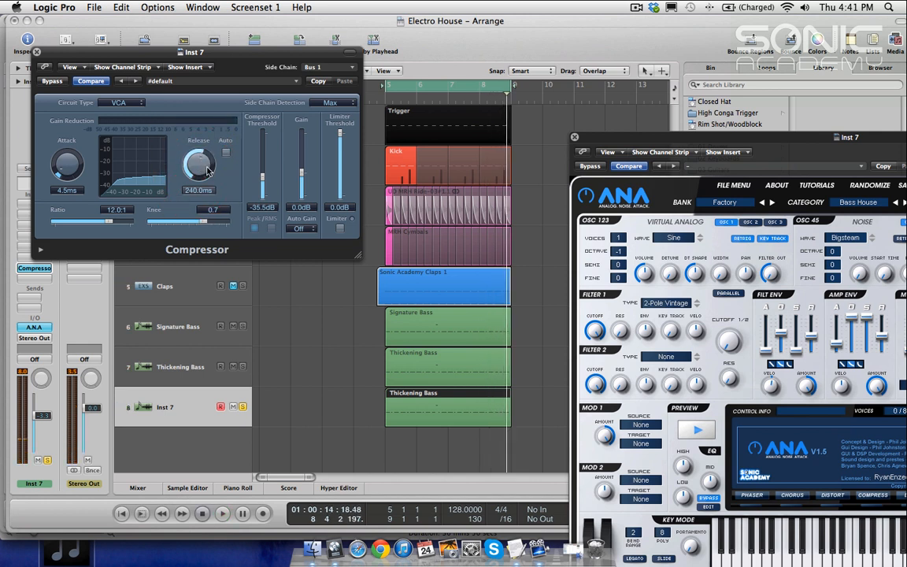
{"action": "left_click", "coordinate": [36, 52]}
Step: Add a Channel EQ on Thickening Bass and enable a low cut at 130 Hz, 24 dB/Oct
{"action": "left_click", "coordinate": [317, 366]}
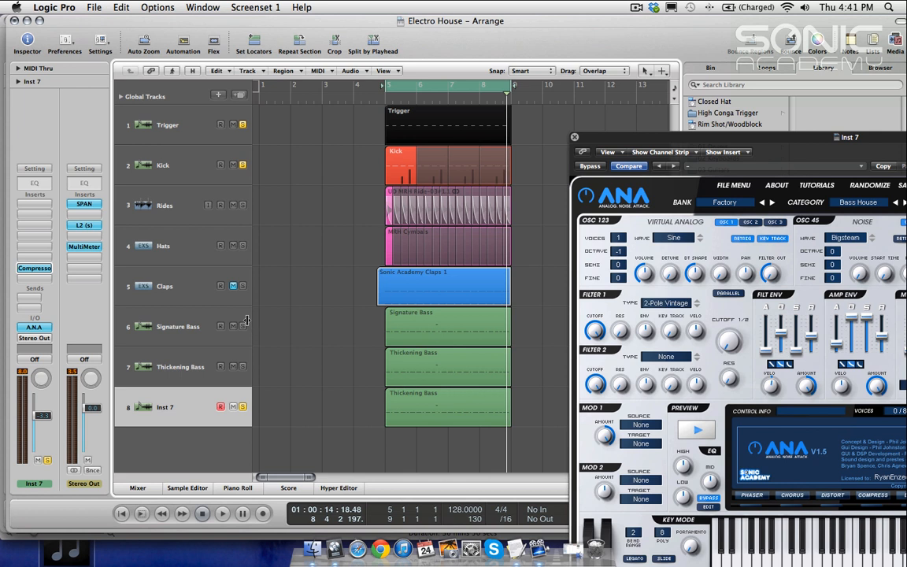
{"action": "left_click", "coordinate": [152, 367]}
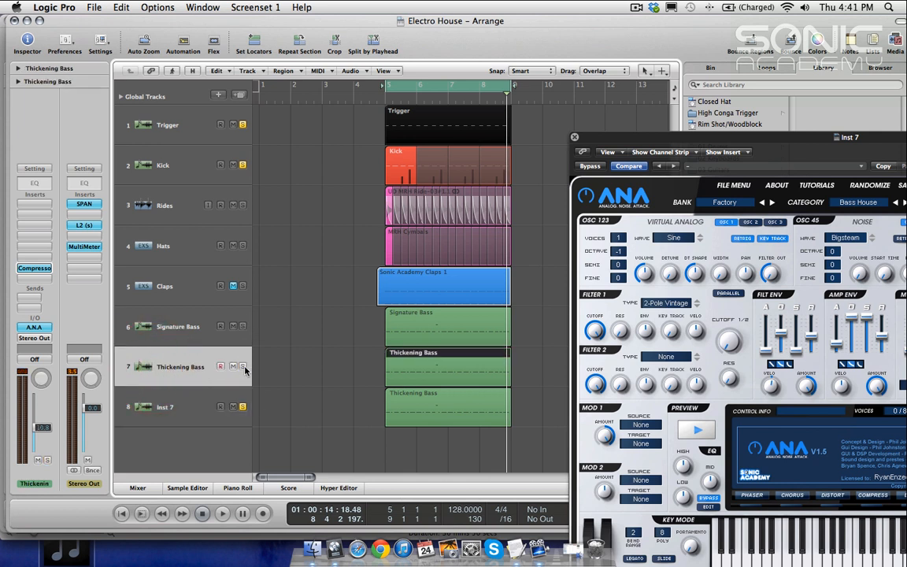
{"action": "left_click", "coordinate": [191, 365]}
{"action": "key", "text": "space"}
{"action": "double_click", "coordinate": [33, 177]}
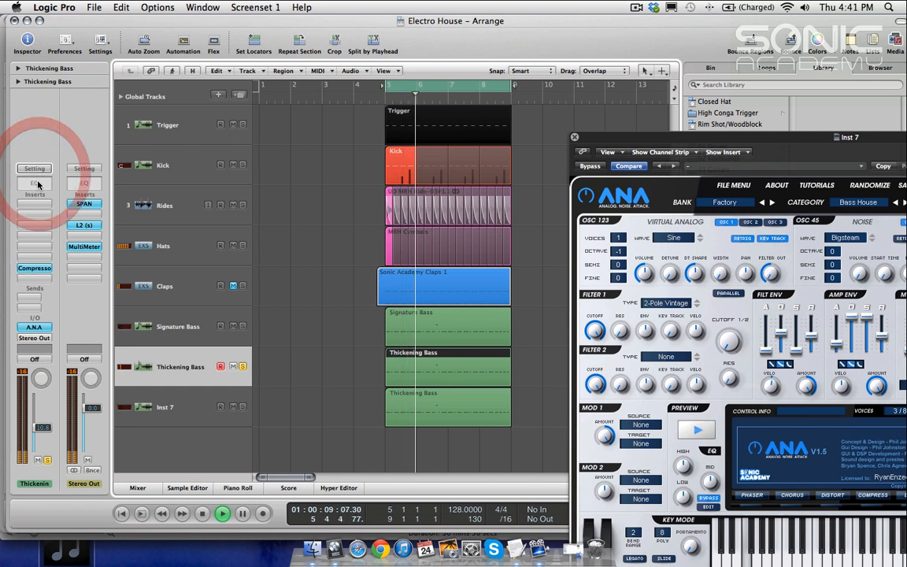
{"action": "left_click", "coordinate": [57, 204]}
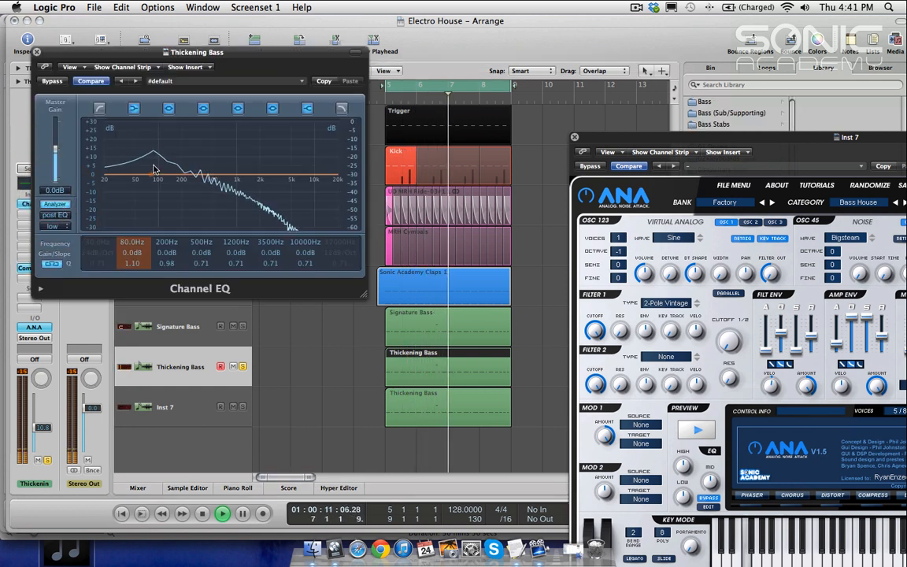
{"action": "left_click", "coordinate": [99, 108]}
{"action": "key", "text": "space"}
{"action": "left_click_drag", "start_coordinate": [110, 195], "coordinate": [152, 218]}
{"action": "key", "text": "space"}
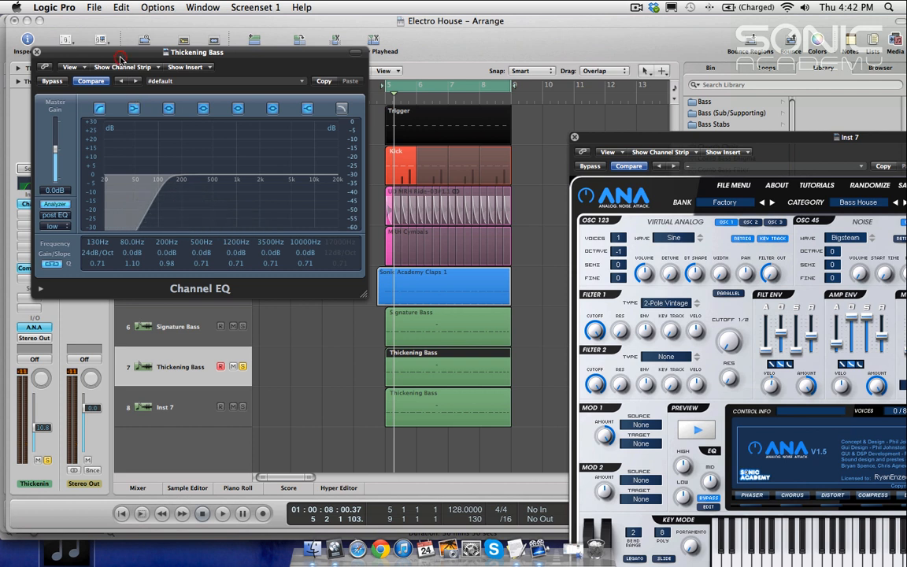
{"action": "key", "text": "super+w"}
Step: Add a Channel EQ on Inst 7 and enable its low cut at about 49 Hz
{"action": "left_click", "coordinate": [172, 410]}
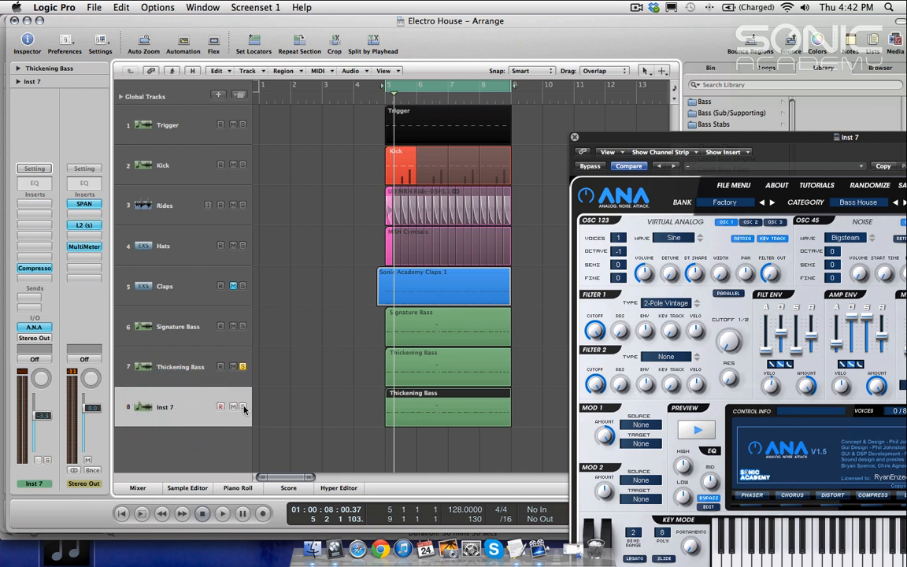
{"action": "key", "text": "space"}
{"action": "double_click", "coordinate": [34, 183]}
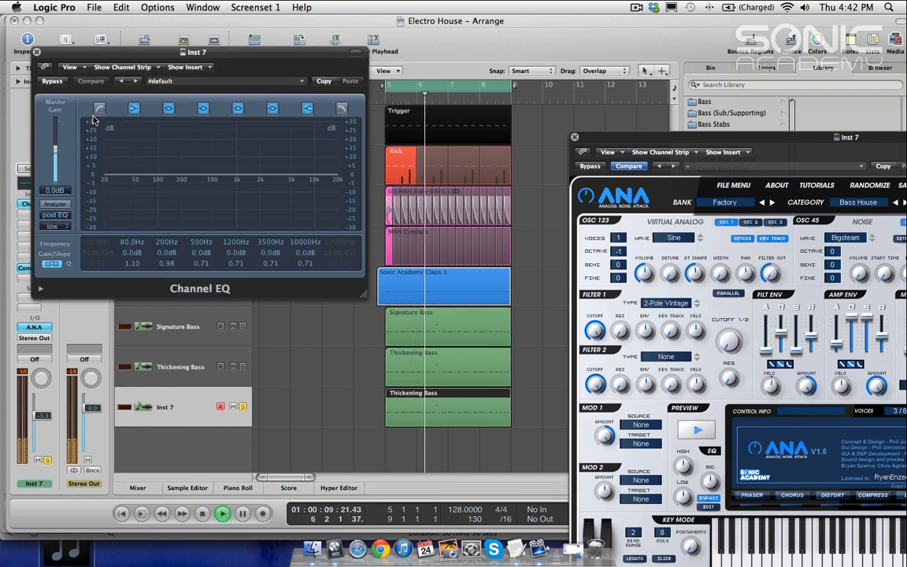
{"action": "left_click", "coordinate": [99, 108]}
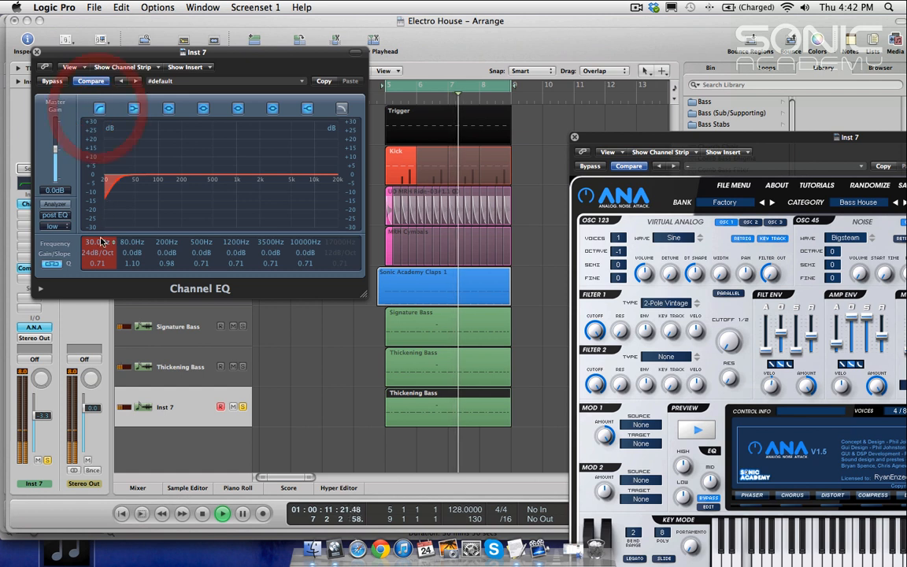
{"action": "left_click_drag", "start_coordinate": [97, 242], "coordinate": [98, 234]}
{"action": "left_click_drag", "start_coordinate": [146, 54], "coordinate": [252, 206]}
Step: Solo the Kick and view the Stereo Out SPAN spectrum during playback
{"action": "left_click", "coordinate": [213, 165]}
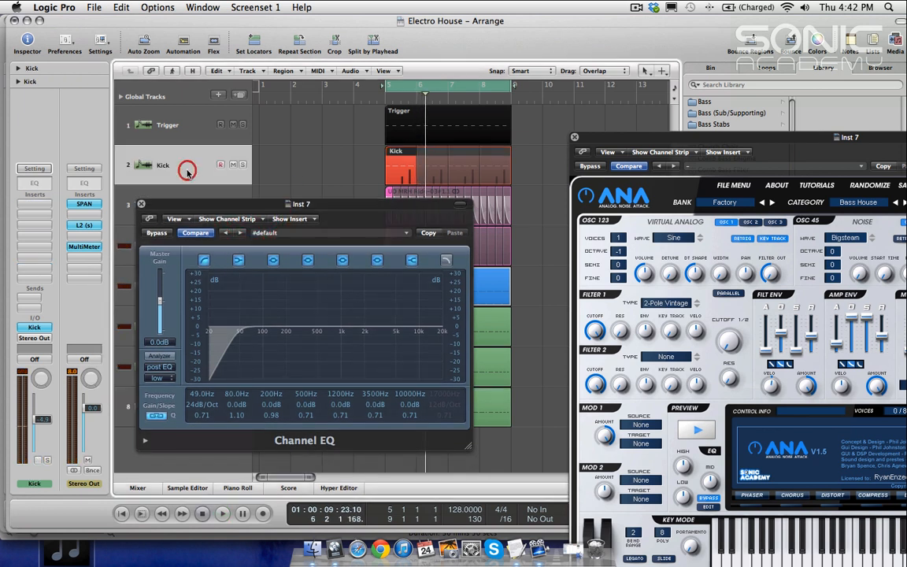
{"action": "left_click", "coordinate": [191, 167]}
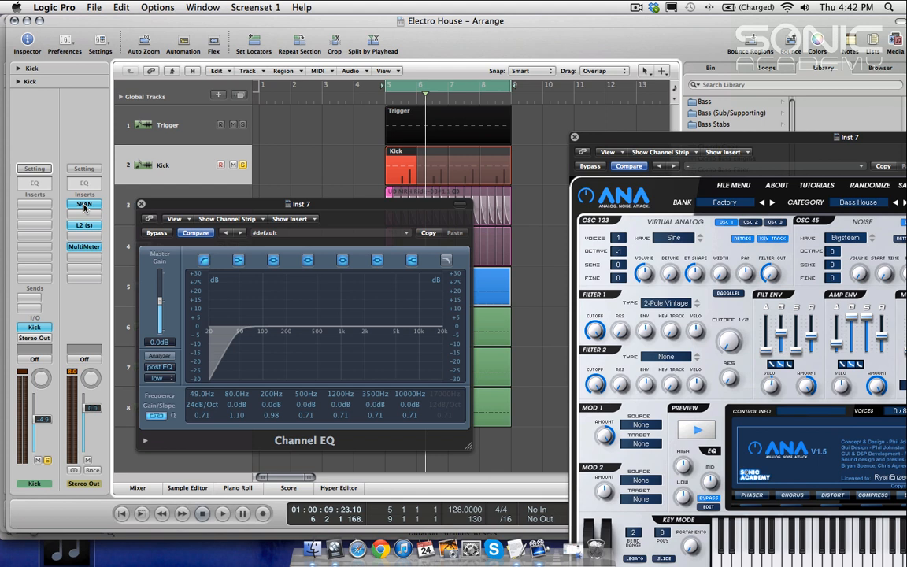
{"action": "left_click", "coordinate": [84, 205]}
{"action": "key", "text": "space"}
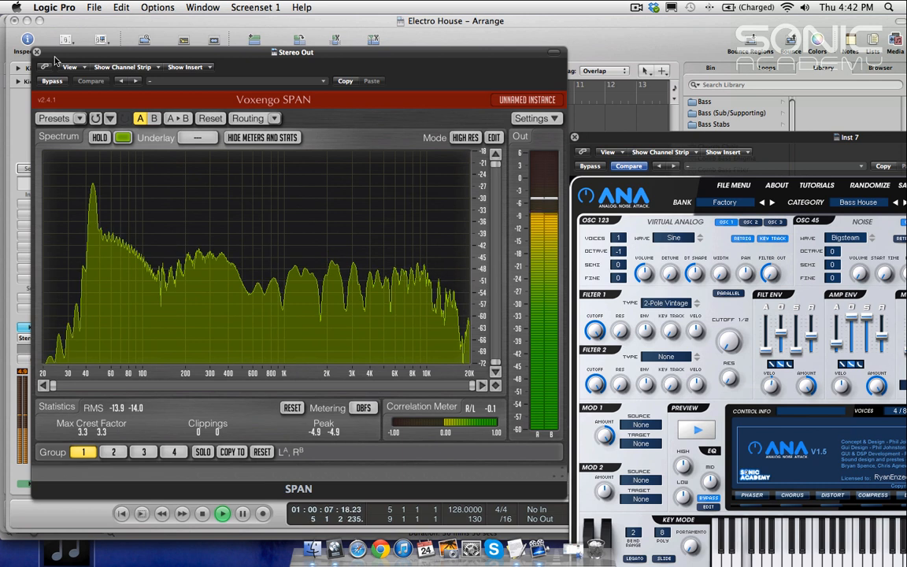
{"action": "key", "text": "space"}
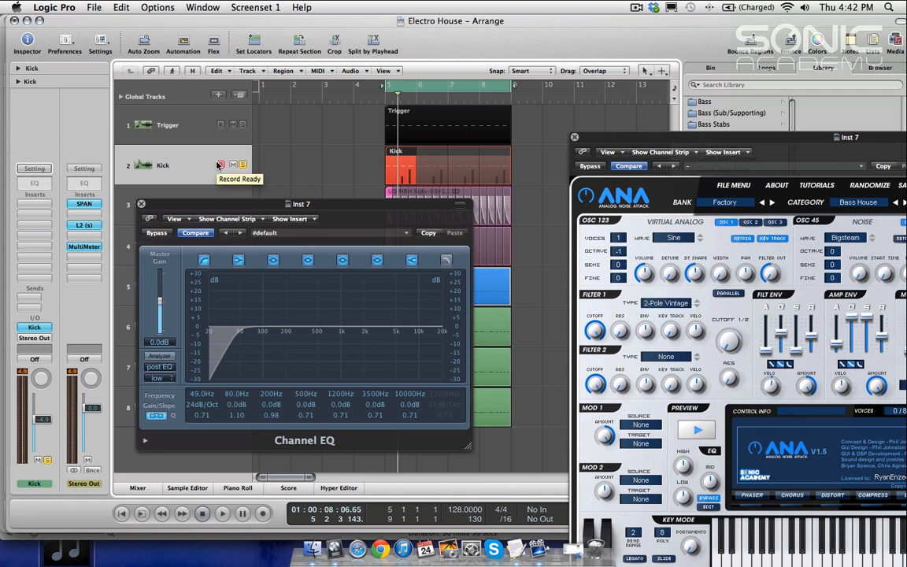
Step: Solo Inst 7 and raise its EQ low cut frequency to 59 Hz
{"action": "left_click_drag", "start_coordinate": [240, 210], "coordinate": [359, 205]}
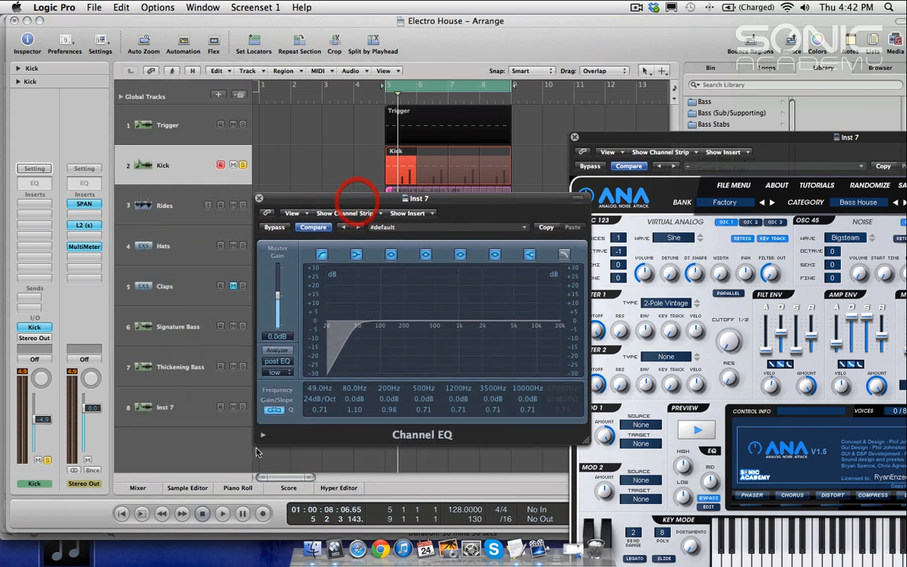
{"action": "left_click", "coordinate": [242, 408]}
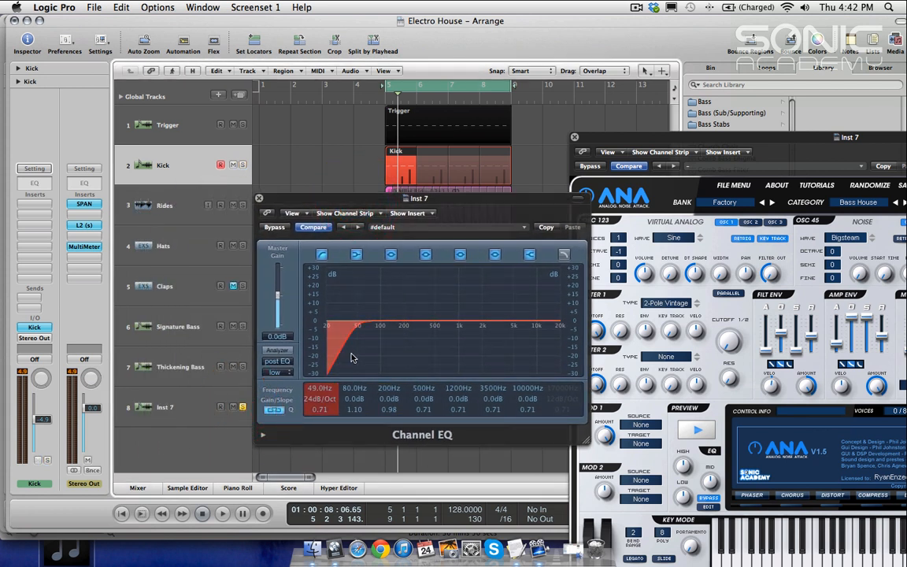
{"action": "key", "text": "space"}
{"action": "left_click_drag", "start_coordinate": [344, 345], "coordinate": [348, 351]}
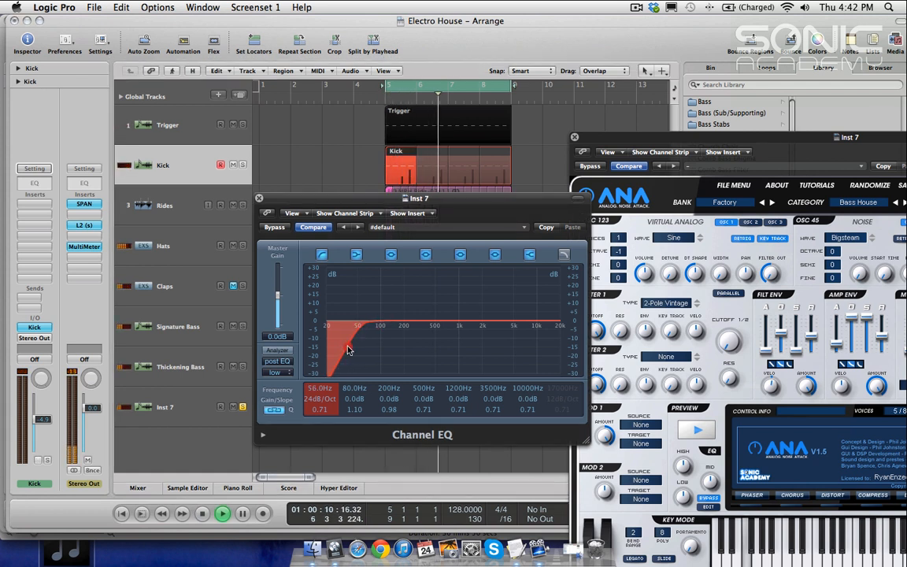
{"action": "left_click_drag", "start_coordinate": [348, 350], "coordinate": [351, 351]}
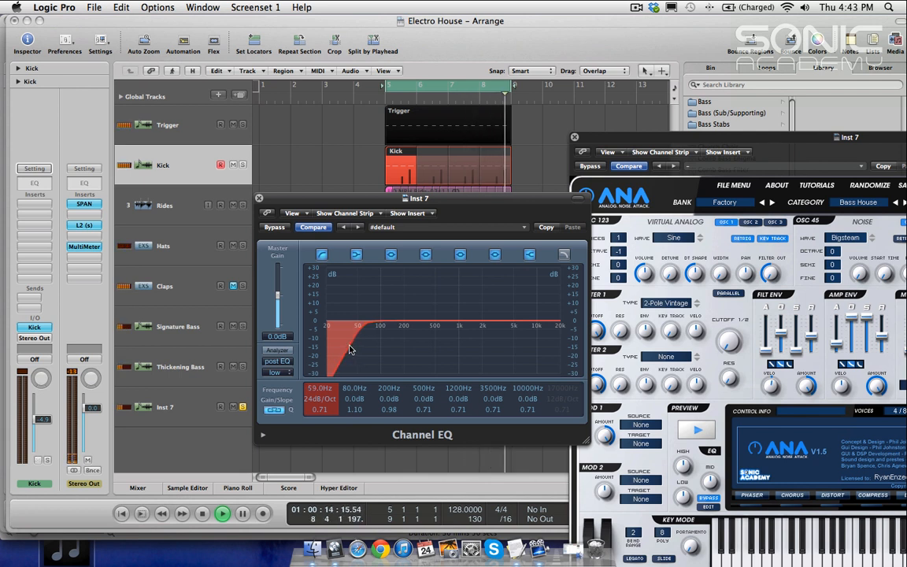
Step: Enable the high cut on Inst 7's EQ at 180 Hz with a 48 dB/Oct slope
{"action": "left_click", "coordinate": [564, 255]}
{"action": "mouse_move", "coordinate": [564, 399]}
{"action": "left_mouse_down"}
{"action": "mouse_move", "coordinate": [563, 383]}
{"action": "mouse_move", "coordinate": [563, 467]}
{"action": "mouse_move", "coordinate": [562, 389]}
{"action": "mouse_move", "coordinate": [562, 403]}
{"action": "left_mouse_up"}
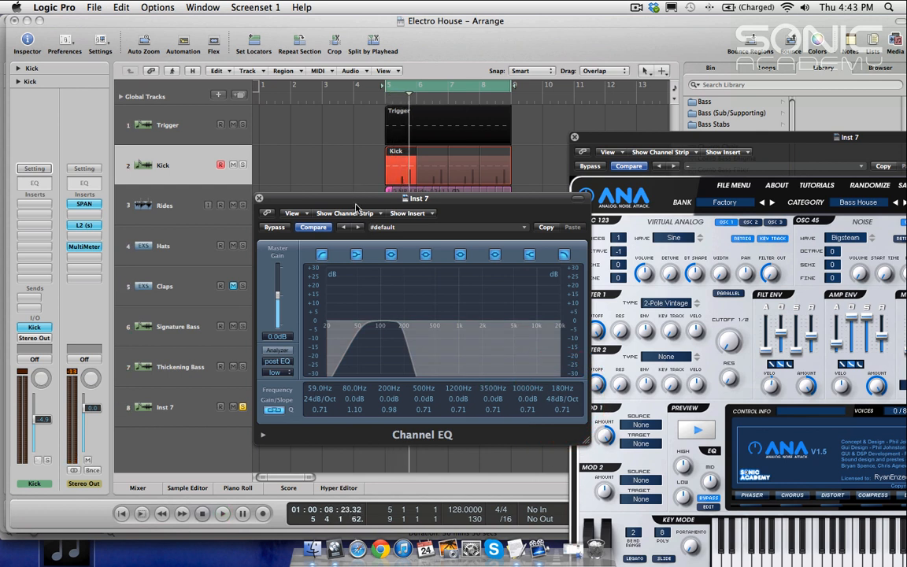
{"action": "left_click_drag", "start_coordinate": [356, 207], "coordinate": [433, 185]}
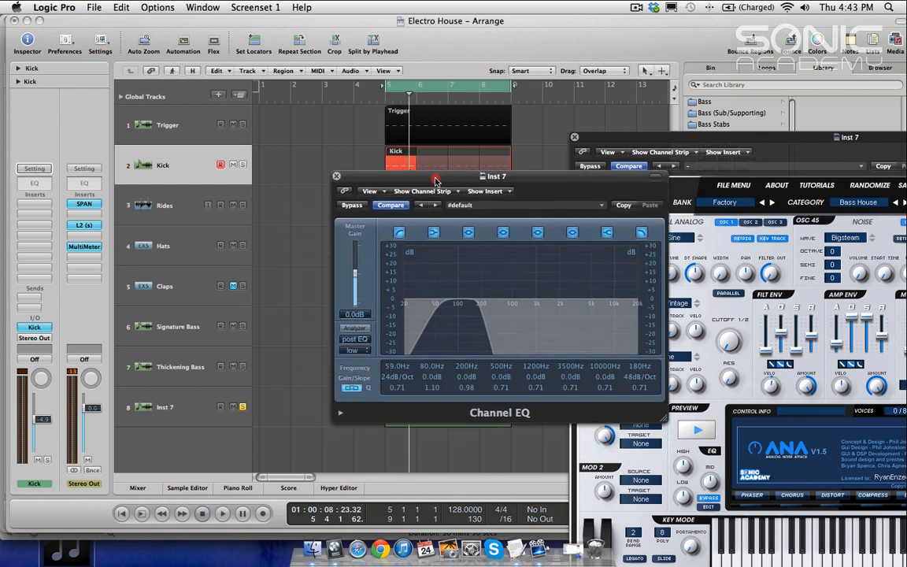
Step: Solo Thickening Bass and unsolo Inst 7 to compare the layers during playback
{"action": "left_click", "coordinate": [243, 367]}
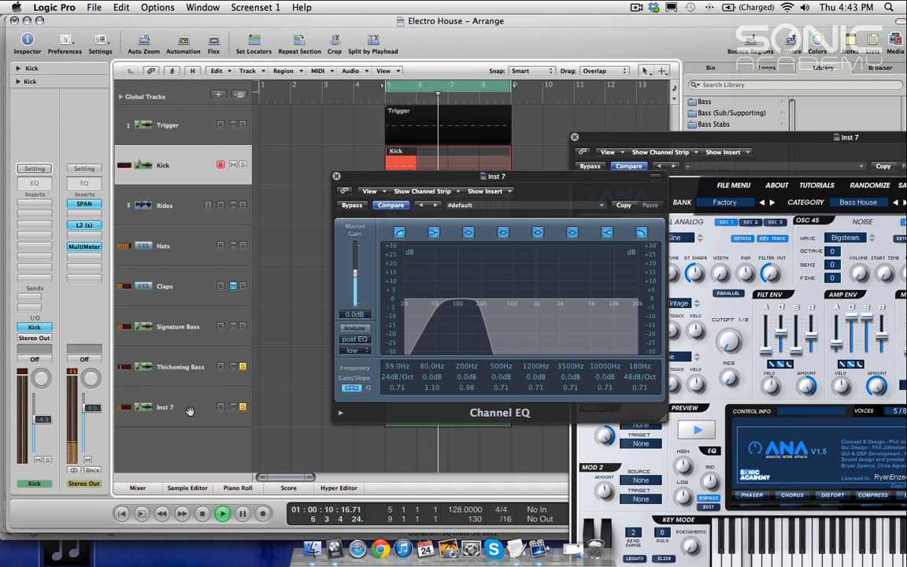
{"action": "left_click", "coordinate": [243, 407]}
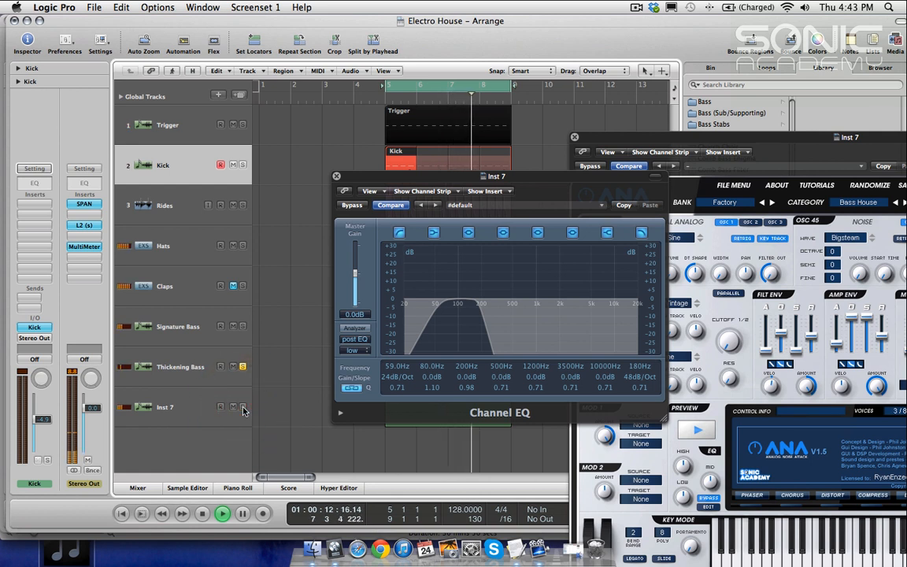
Step: Select Inst 7, set its volume fader to -0.5 dB and its EQ master gain to +1.0 dB
{"action": "left_click", "coordinate": [186, 407]}
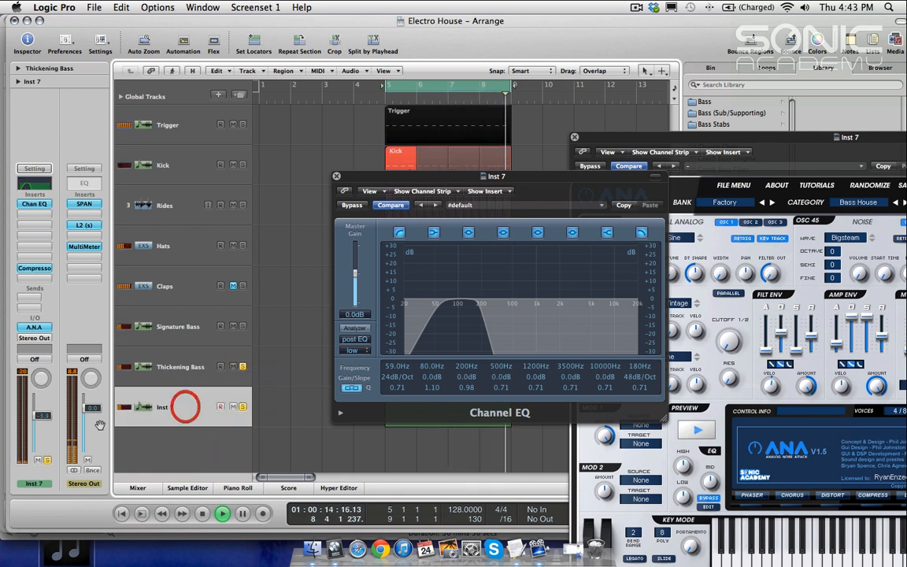
{"action": "mouse_move", "coordinate": [42, 416]}
{"action": "left_mouse_down"}
{"action": "mouse_move", "coordinate": [41, 362]}
{"action": "mouse_move", "coordinate": [41, 406]}
{"action": "left_mouse_up"}
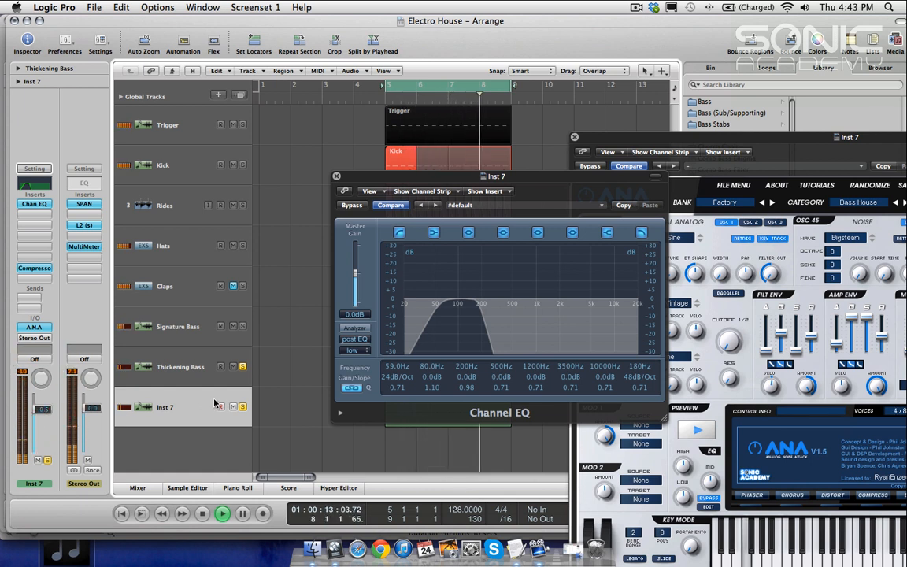
{"action": "left_click_drag", "start_coordinate": [356, 274], "coordinate": [355, 272]}
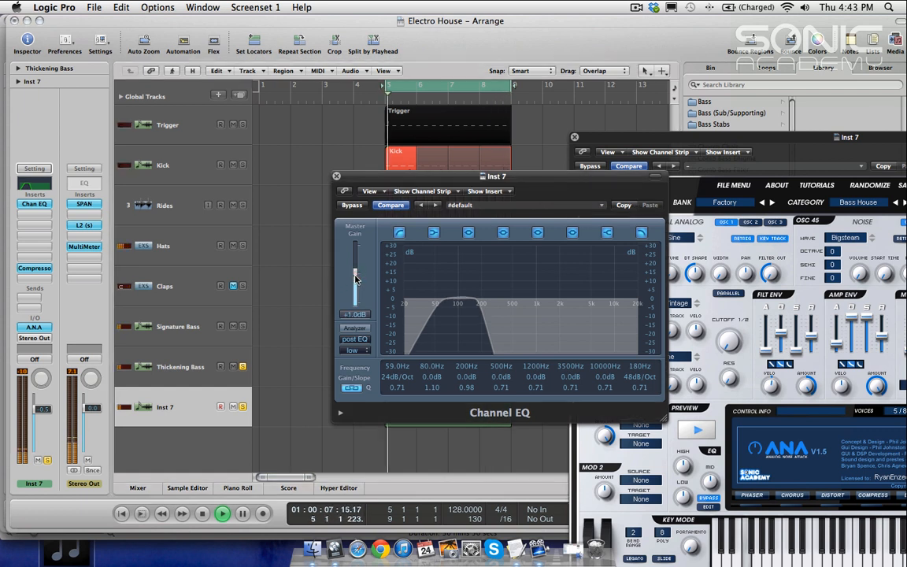
Step: Unsolo Inst 7 and lower its EQ high cut frequency to 172 Hz
{"action": "left_click", "coordinate": [242, 406]}
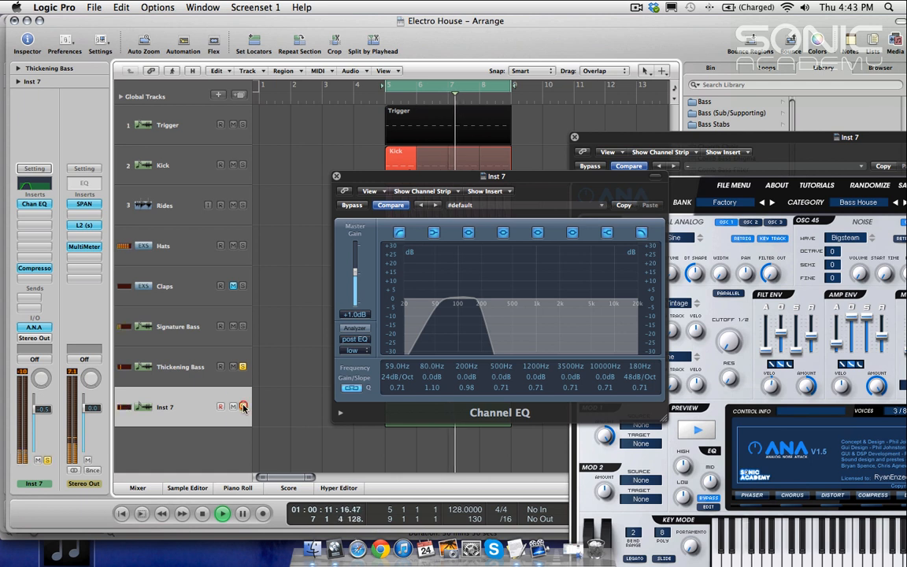
{"action": "left_click", "coordinate": [486, 339]}
{"action": "mouse_move", "coordinate": [486, 338]}
{"action": "left_mouse_down"}
{"action": "mouse_move", "coordinate": [520, 340]}
{"action": "mouse_move", "coordinate": [476, 343]}
{"action": "mouse_move", "coordinate": [485, 342]}
{"action": "left_mouse_up"}
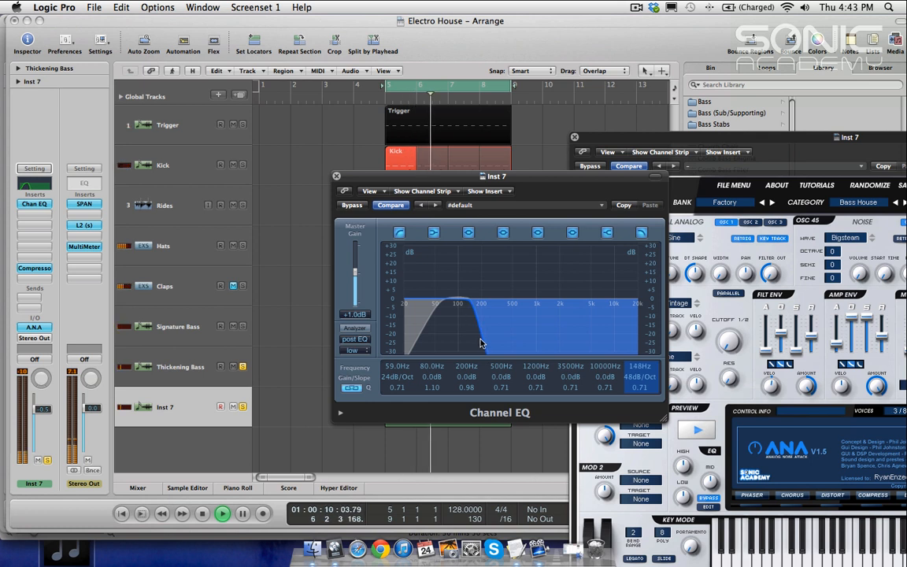
Step: Solo Signature Bass and open its Channel EQ to inspect the settings before closing it
{"action": "left_click", "coordinate": [242, 327]}
{"action": "left_click", "coordinate": [179, 327]}
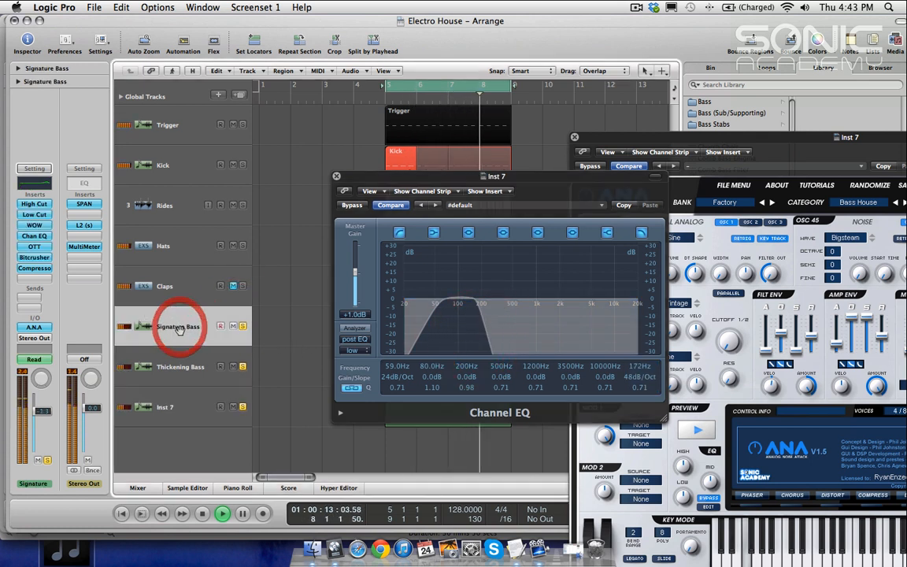
{"action": "left_click", "coordinate": [35, 182]}
{"action": "left_click", "coordinate": [60, 204]}
{"action": "left_click", "coordinate": [60, 205]}
{"action": "left_click", "coordinate": [99, 108]}
{"action": "left_click_drag", "start_coordinate": [99, 253], "coordinate": [108, 160]}
{"action": "mouse_move", "coordinate": [95, 253]}
{"action": "left_mouse_down"}
{"action": "mouse_move", "coordinate": [102, 195]}
{"action": "mouse_move", "coordinate": [99, 242]}
{"action": "left_mouse_up"}
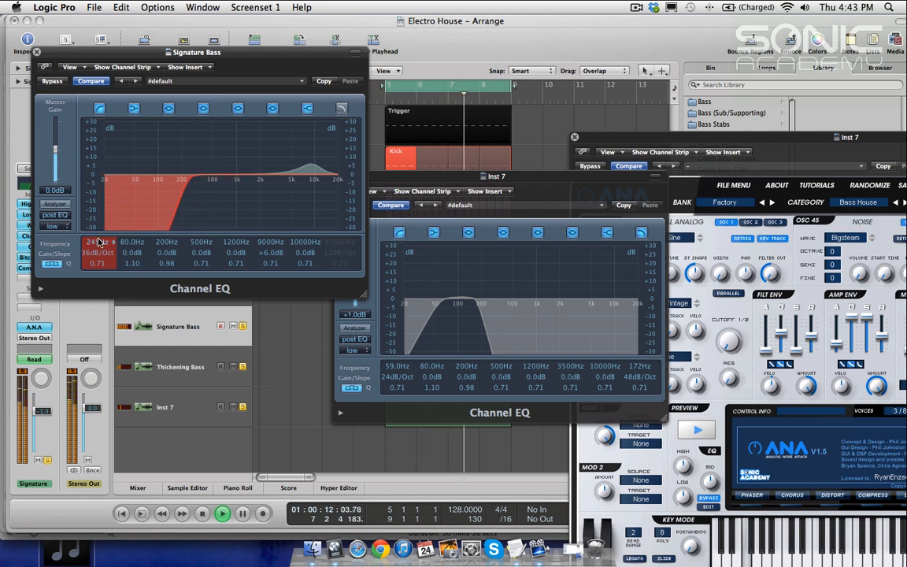
{"action": "left_click", "coordinate": [35, 52]}
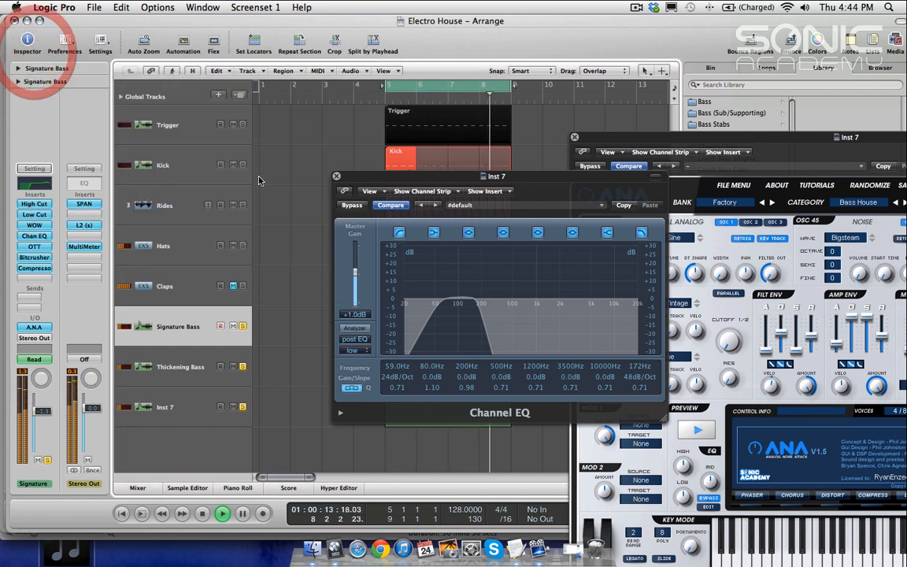
Step: Toggle solos on Thickening Bass, Inst 7, Trigger and Kick to compare the layers during playback
{"action": "left_click", "coordinate": [243, 367]}
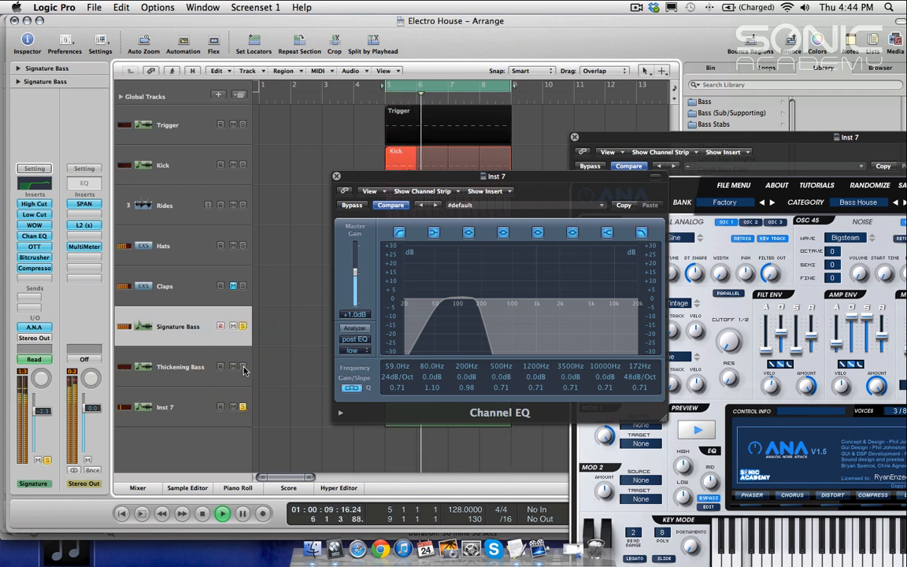
{"action": "left_click", "coordinate": [183, 366]}
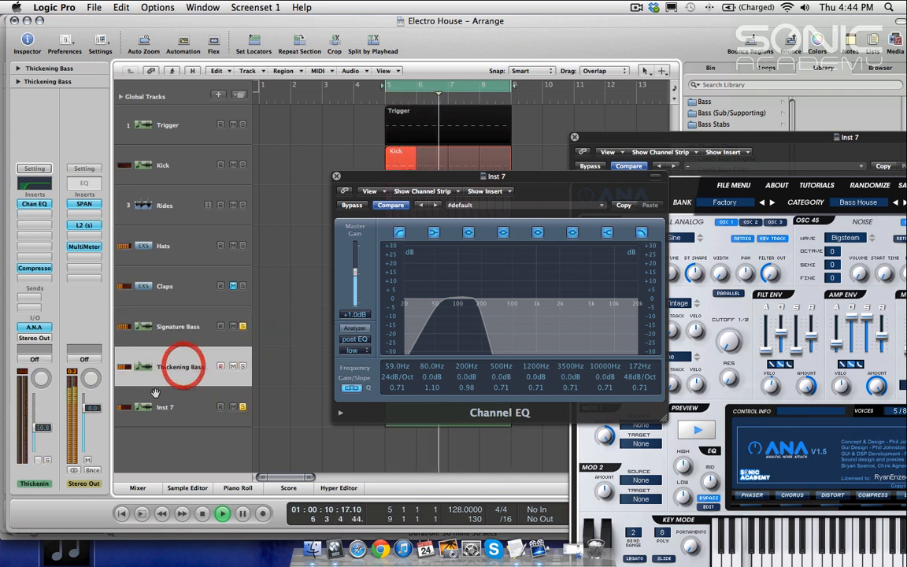
{"action": "left_click", "coordinate": [243, 367]}
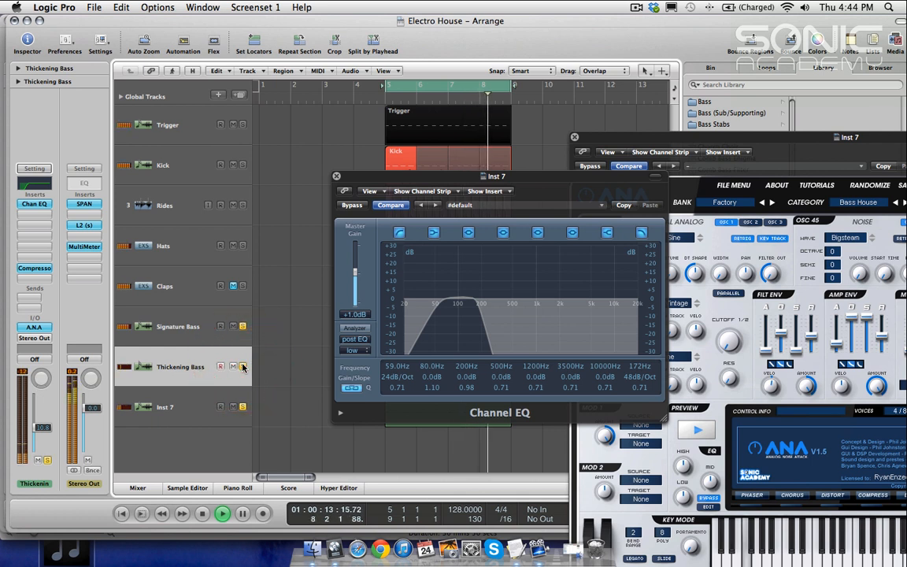
{"action": "left_click", "coordinate": [184, 367]}
{"action": "left_click", "coordinate": [41, 428]}
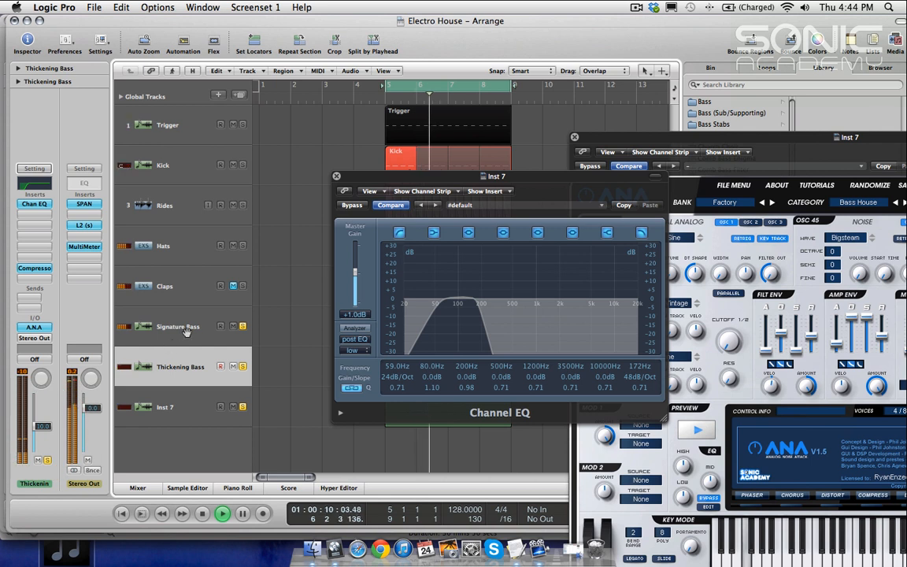
{"action": "left_click", "coordinate": [173, 403]}
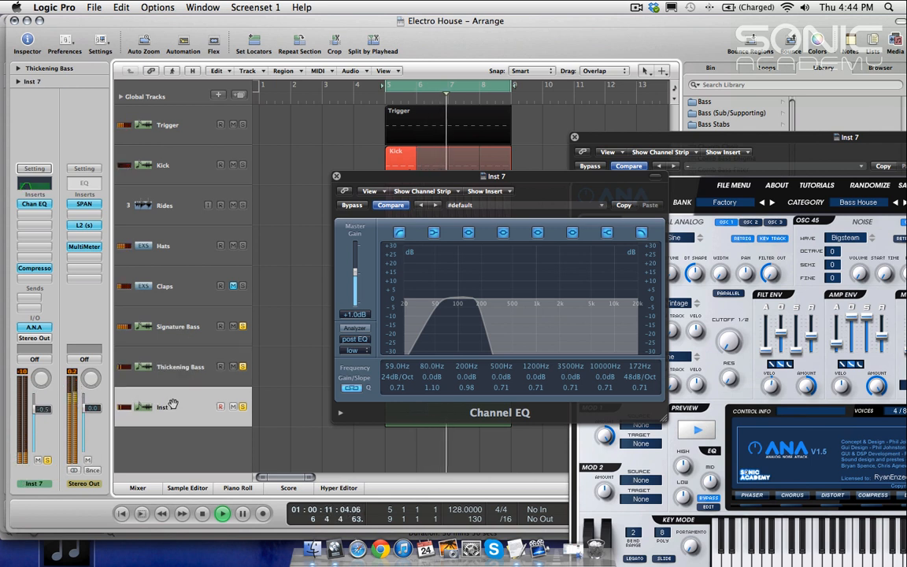
{"action": "left_click", "coordinate": [242, 407]}
{"action": "left_click", "coordinate": [243, 125]}
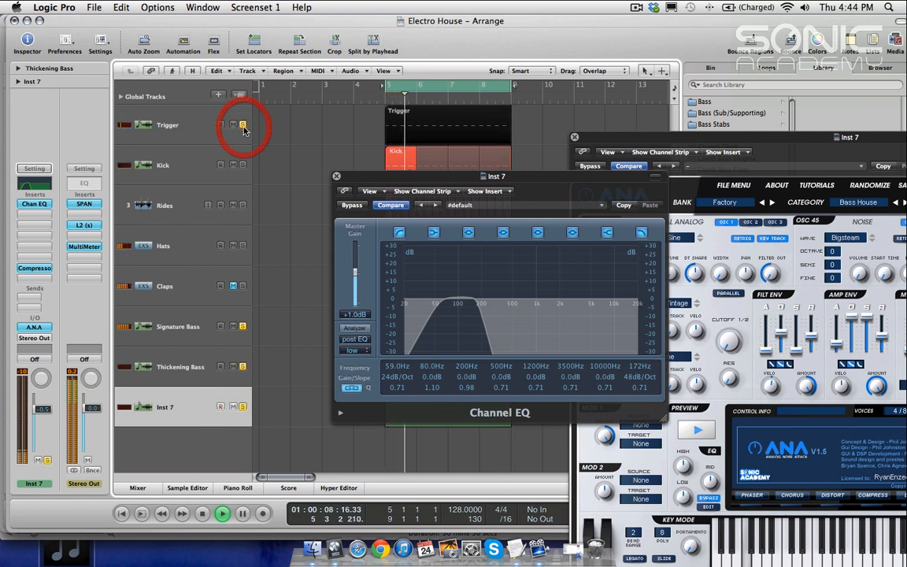
{"action": "left_click", "coordinate": [243, 165]}
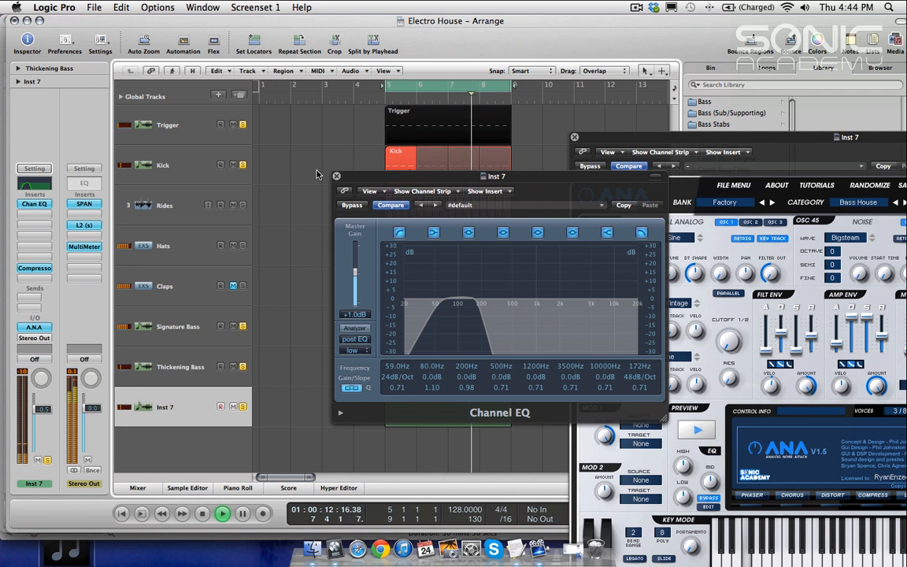
Step: Close the Inst 7 Channel EQ and ANA plugin windows and clear the track solos
{"action": "left_click", "coordinate": [336, 178]}
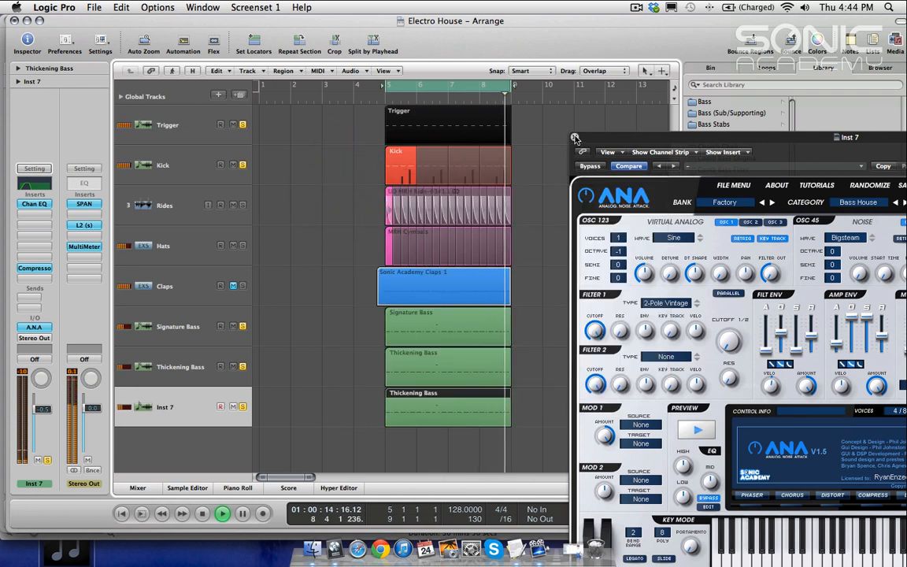
{"action": "left_click", "coordinate": [575, 137]}
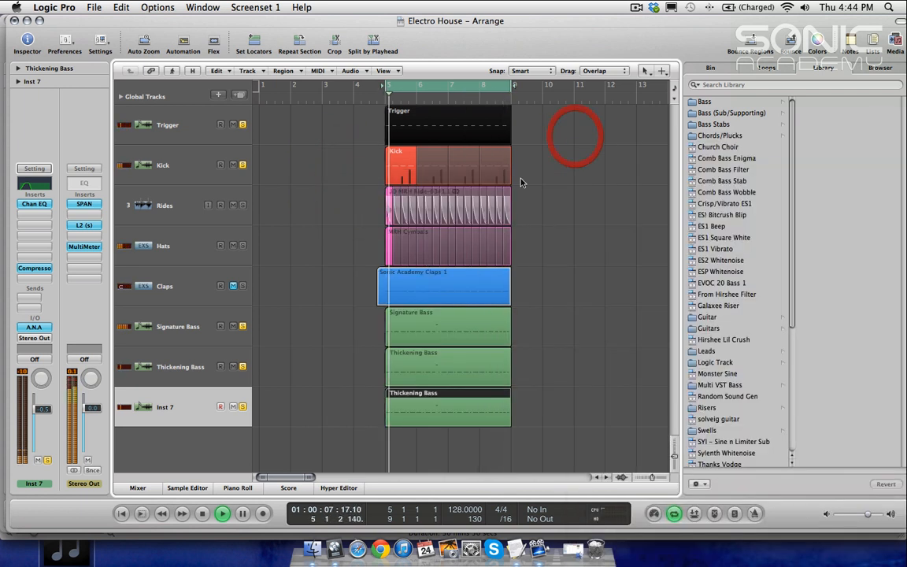
{"action": "left_click", "coordinate": [244, 328]}
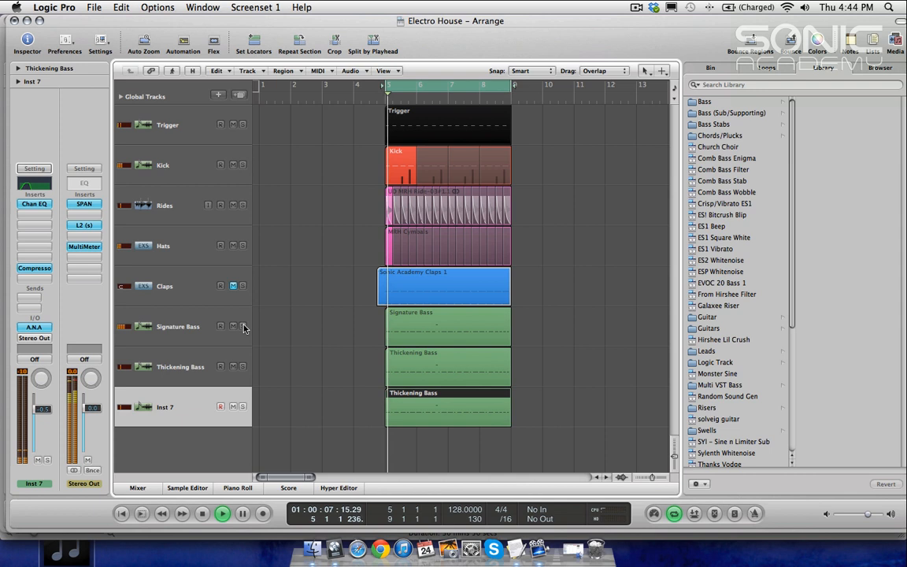
Step: Select the Rides track, toggle its solo on and off, and nudge its volume fader
{"action": "left_click", "coordinate": [174, 246]}
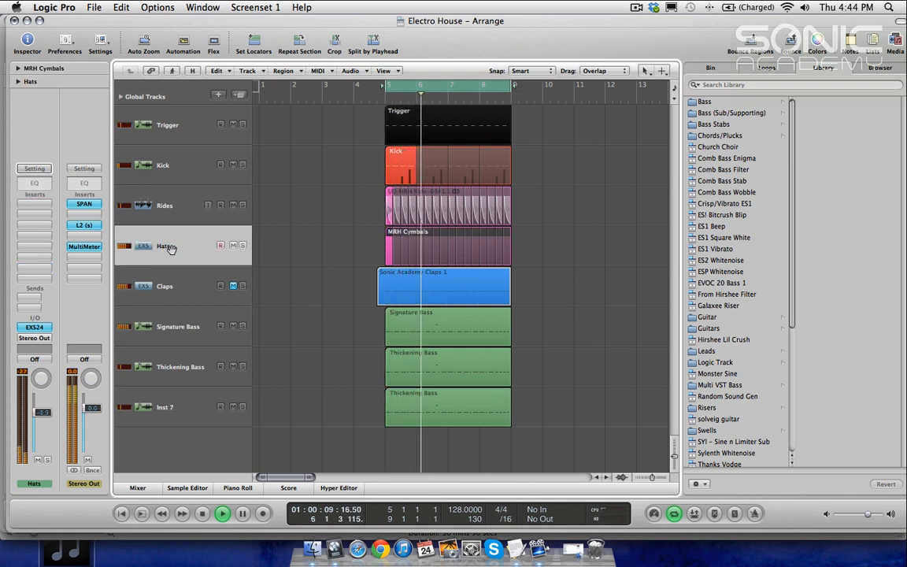
{"action": "key", "text": "Up"}
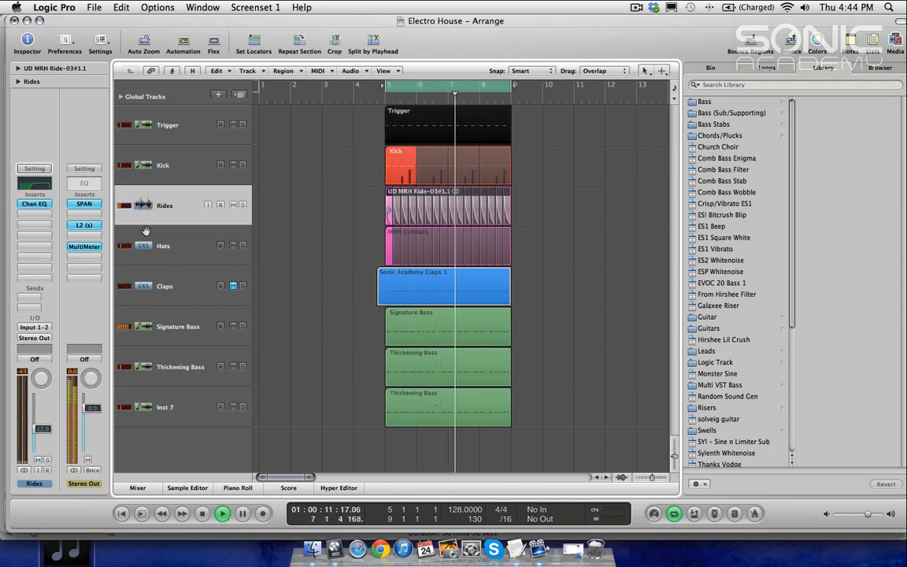
{"action": "left_click", "coordinate": [243, 204]}
{"action": "left_click", "coordinate": [243, 205]}
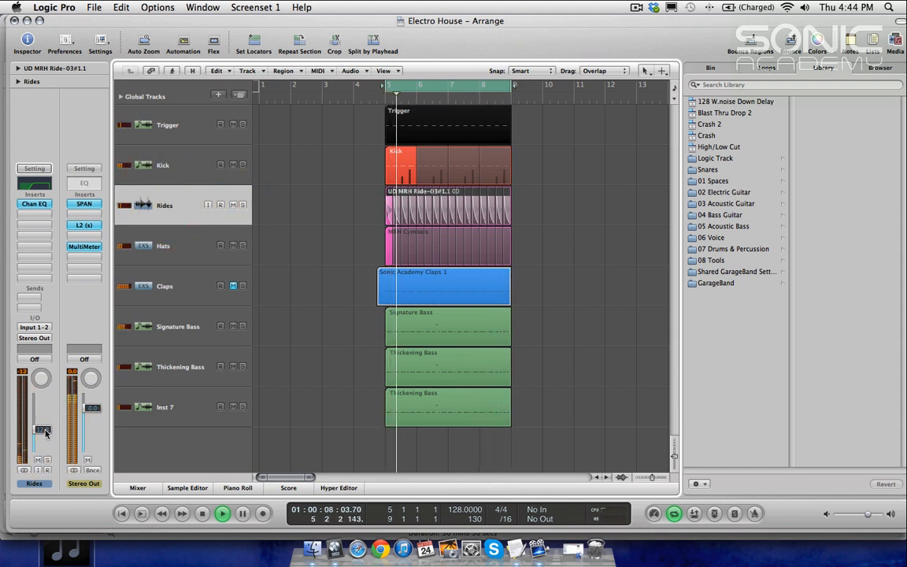
{"action": "mouse_move", "coordinate": [43, 436]}
{"action": "left_mouse_down"}
{"action": "mouse_move", "coordinate": [41, 448]}
{"action": "mouse_move", "coordinate": [49, 438]}
{"action": "left_mouse_up"}
Step: Unmute the Claps track and stop playback with the playhead near bar 3
{"action": "left_click", "coordinate": [233, 287]}
{"action": "left_click", "coordinate": [126, 286]}
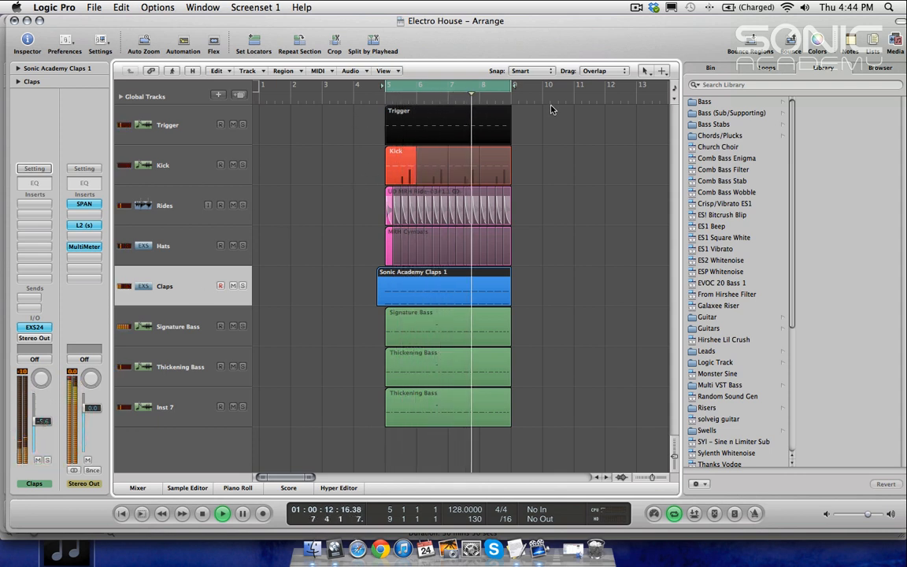
{"action": "left_click", "coordinate": [312, 86]}
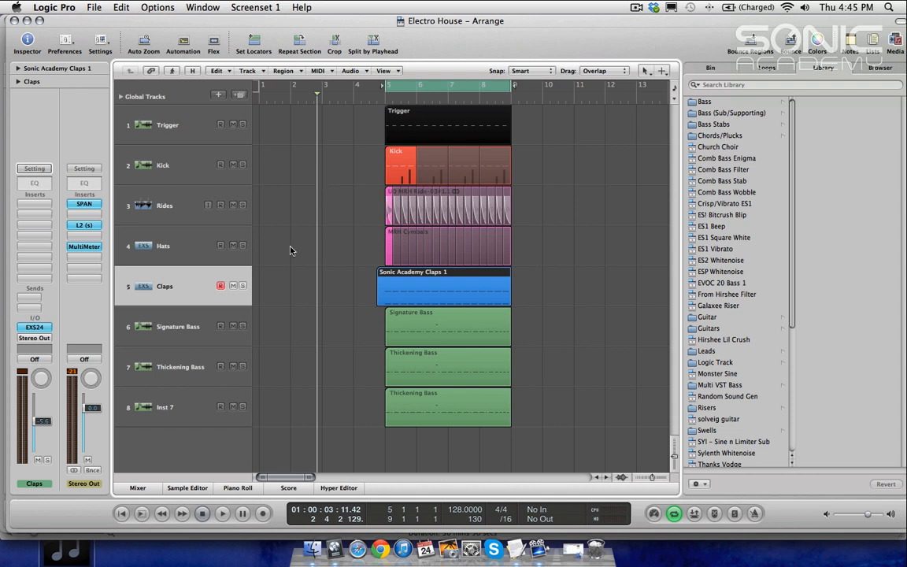
Step: Rename the Inst 7 track to Sub Bass
{"action": "left_click", "coordinate": [148, 370]}
{"action": "double_click", "coordinate": [165, 408]}
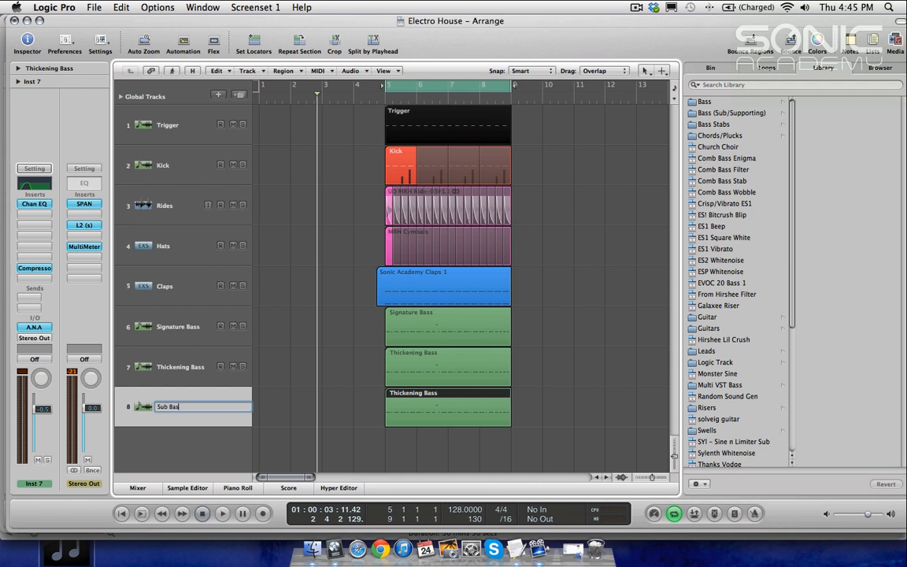
{"action": "key", "text": "Return"}
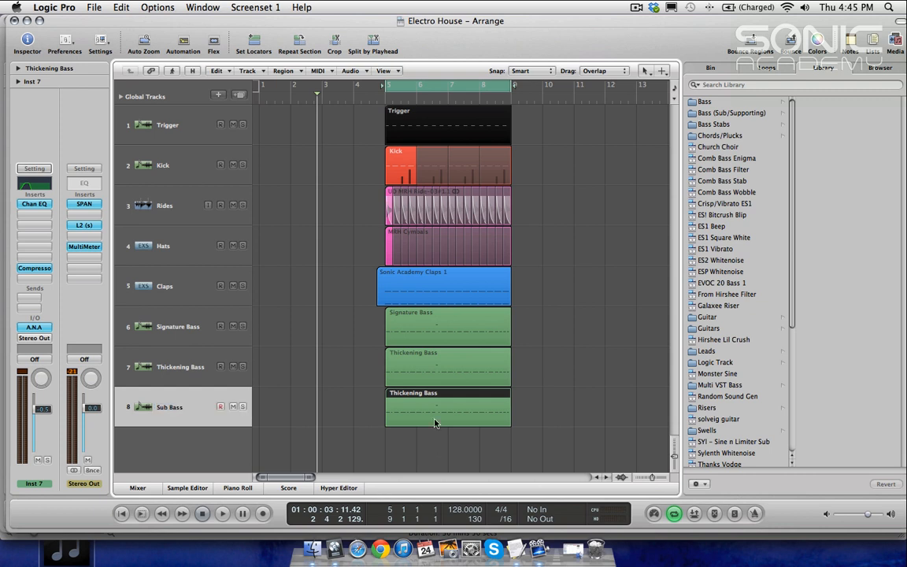
Step: Color the Sub Bass region dark blue
{"action": "left_click", "coordinate": [573, 376]}
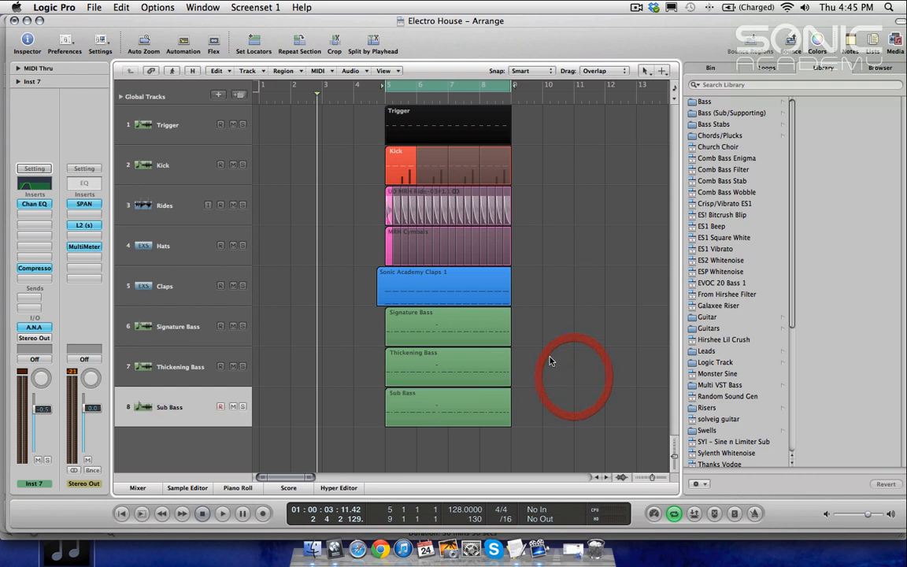
{"action": "left_click", "coordinate": [464, 409]}
{"action": "scroll", "coordinate": [464, 409], "scroll_direction": "right", "scroll_amount": 2}
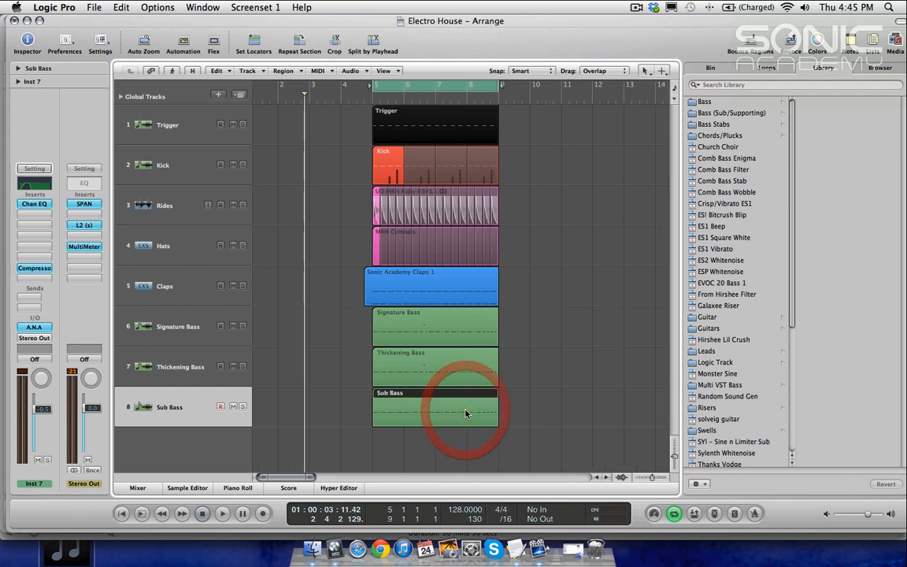
{"action": "key", "text": "alt+c"}
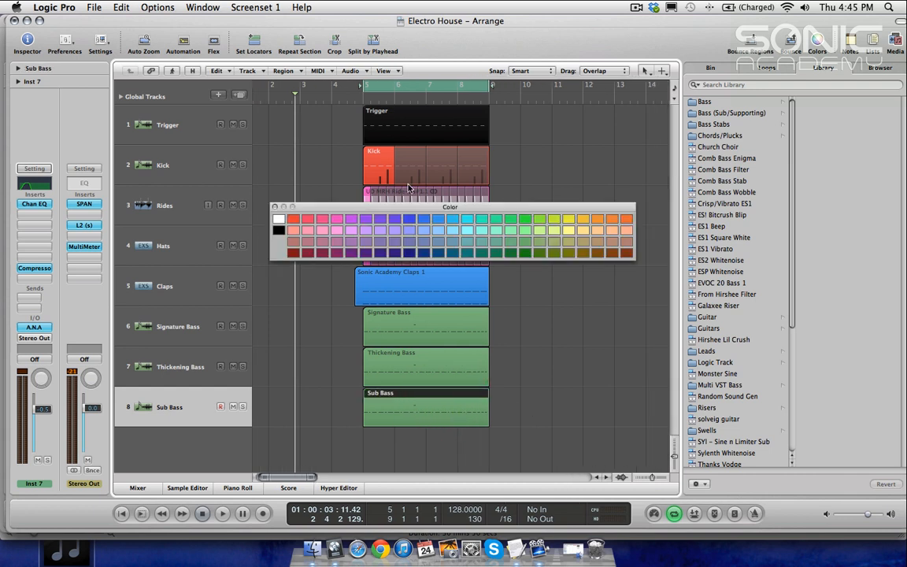
{"action": "left_click", "coordinate": [410, 254]}
{"action": "key", "text": "ctrl+Right"}
{"action": "key", "text": "alt+c"}
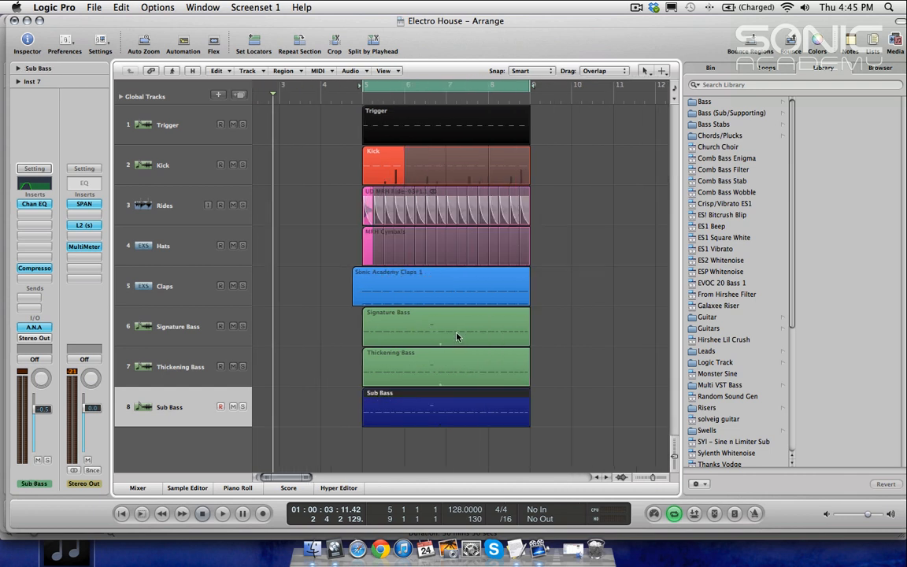
{"action": "left_click", "coordinate": [566, 315]}
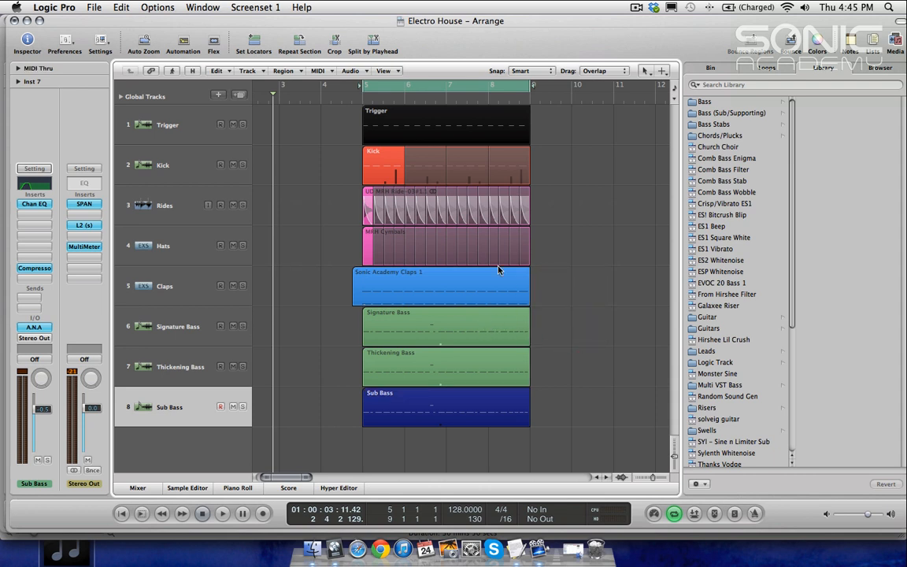
{"action": "key", "text": "ctrl+Left"}
{"action": "key", "text": "ctrl+Left"}
{"action": "key", "text": "ctrl+Left"}
{"action": "key", "text": "ctrl+Up"}
{"action": "key", "text": "ctrl+Up"}
{"action": "key", "text": "ctrl+Up"}
{"action": "key", "text": "ctrl+Up"}
{"action": "key", "text": "ctrl+Up"}
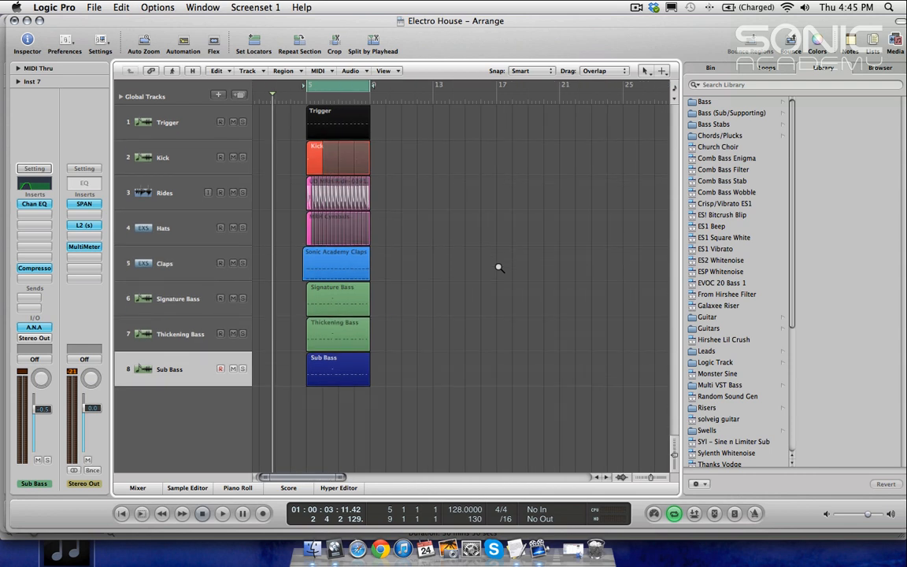
{"action": "key", "text": "ctrl+Up"}
{"action": "key", "text": "ctrl+Up"}
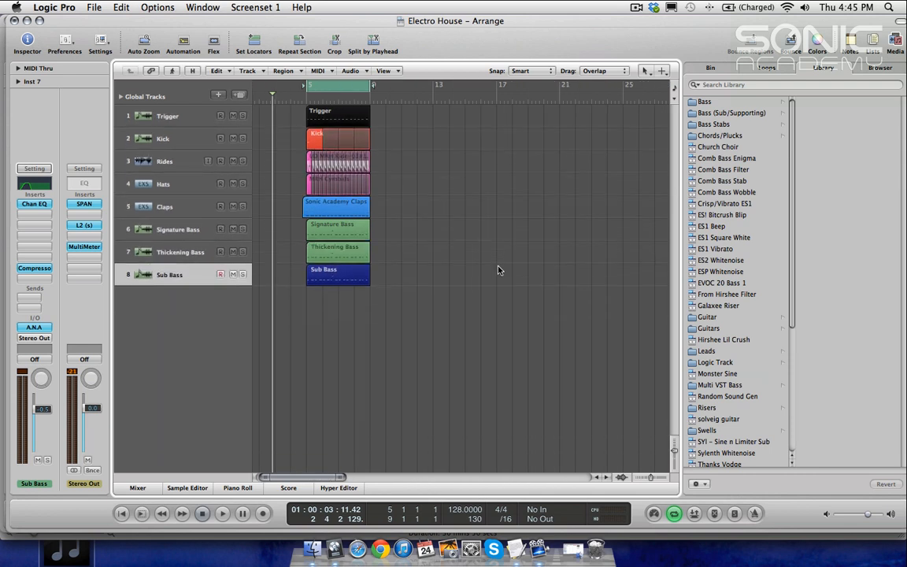